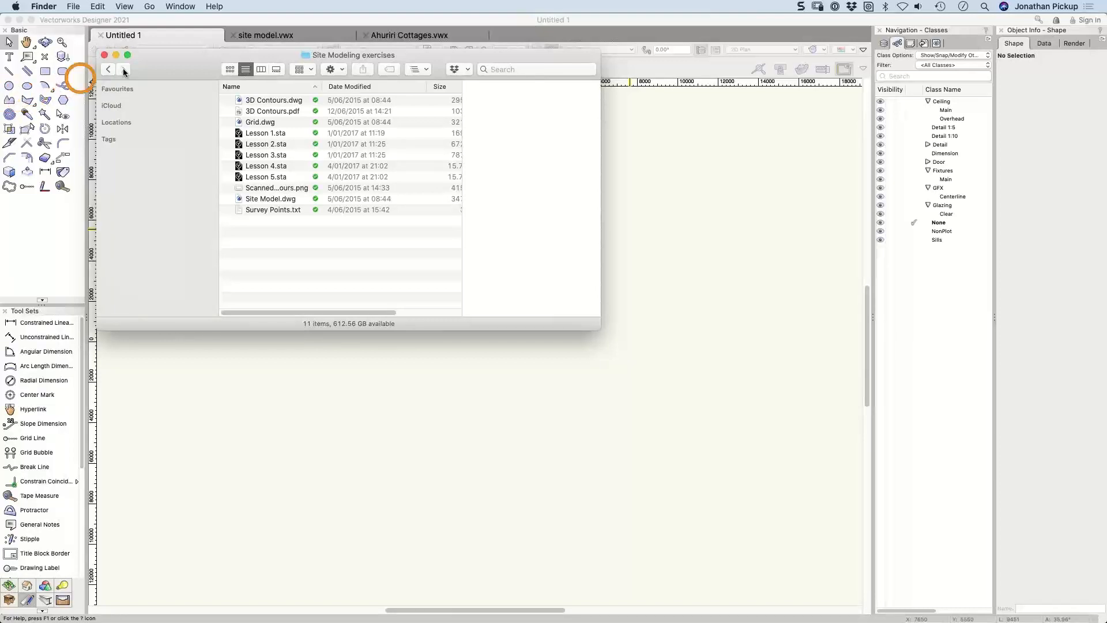
Step: Bring 3D Contours.dwg from the Site Modeling exercises folder into the blank Vectorworks drawing to open its import options
left_click(281, 200)
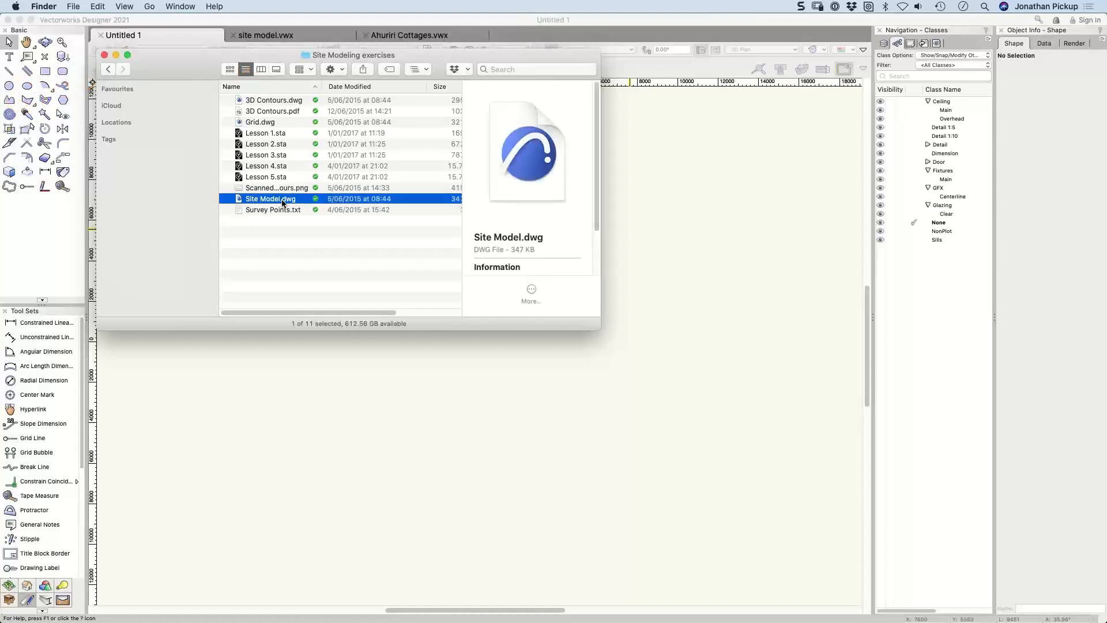
left_click(269, 103)
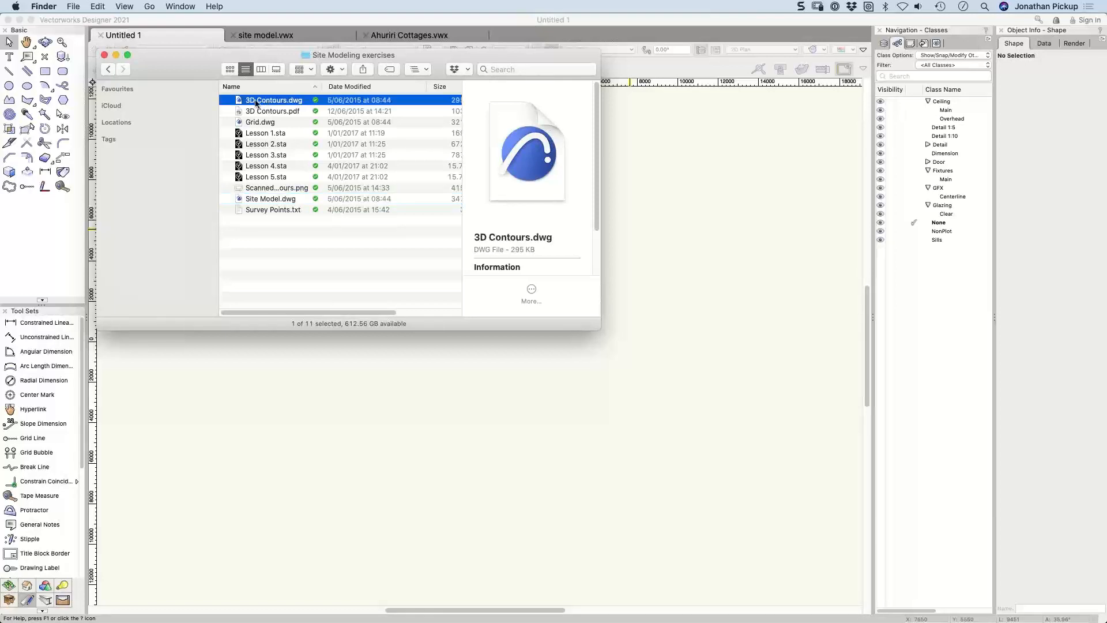
mouse_move(247, 102)
left_mouse_down()
mouse_move(303, 116)
mouse_move(502, 226)
mouse_move(652, 278)
mouse_move(215, 93)
mouse_move(244, 103)
left_mouse_up()
left_click(258, 100)
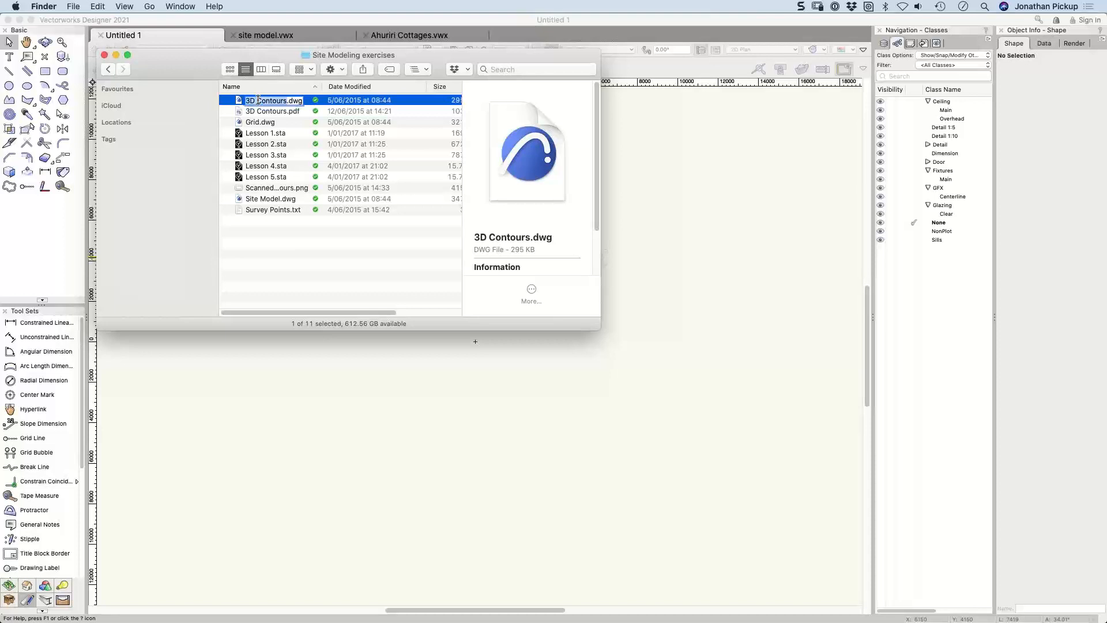
mouse_move(242, 102)
left_mouse_down()
mouse_move(438, 167)
mouse_move(674, 188)
left_mouse_up()
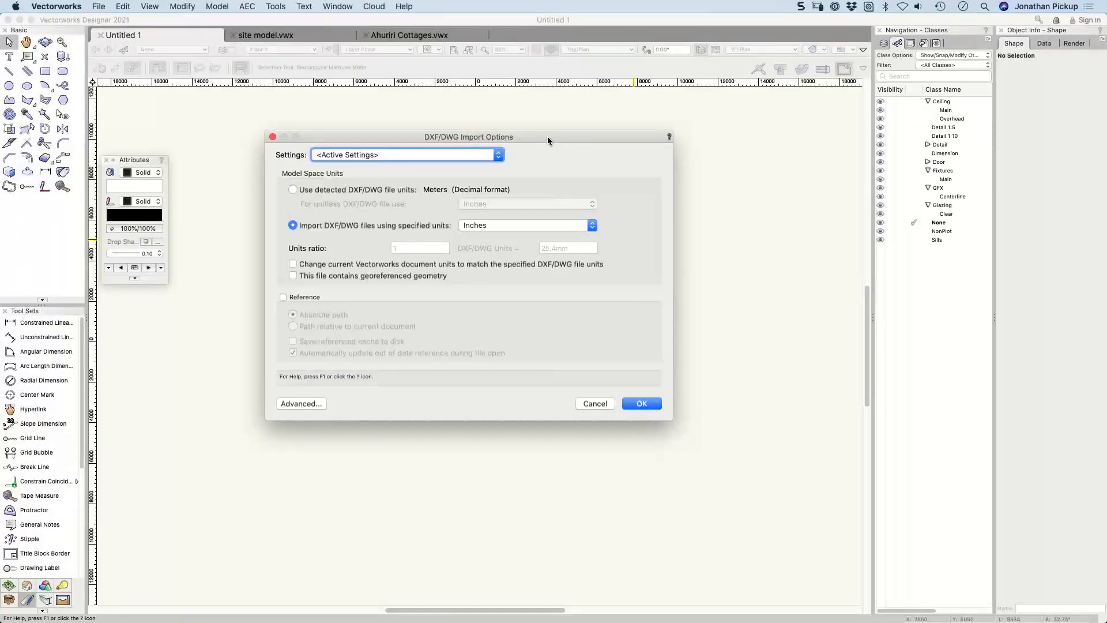
Step: Import the contour drawing using the detected DXF/DWG file units and dismiss the import results
left_click(323, 192)
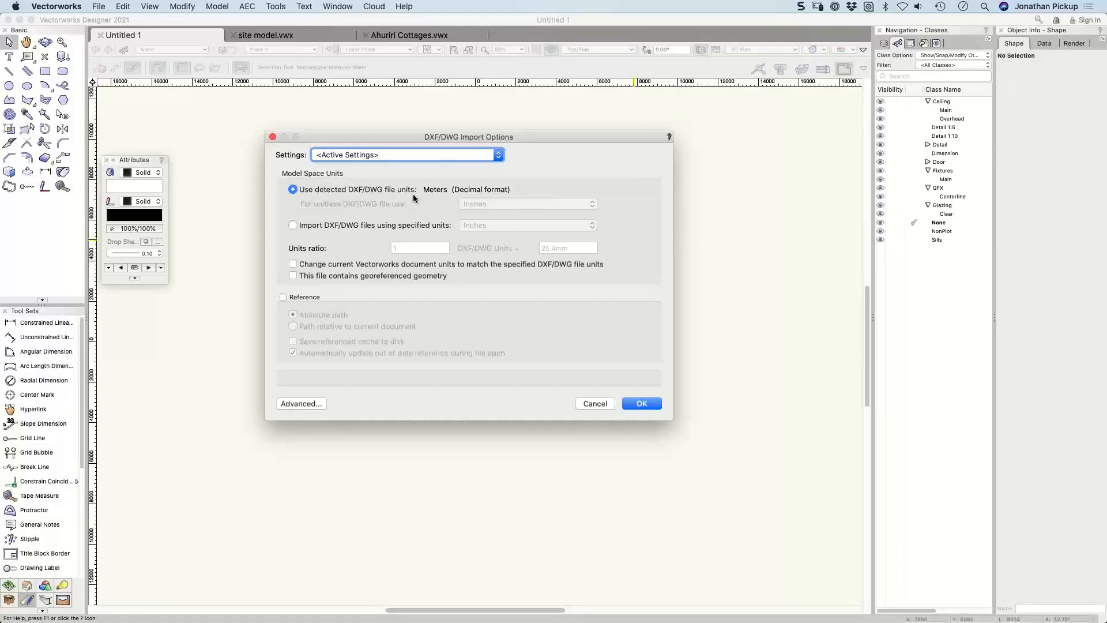
left_click(396, 227)
left_click(470, 225)
left_click(476, 236)
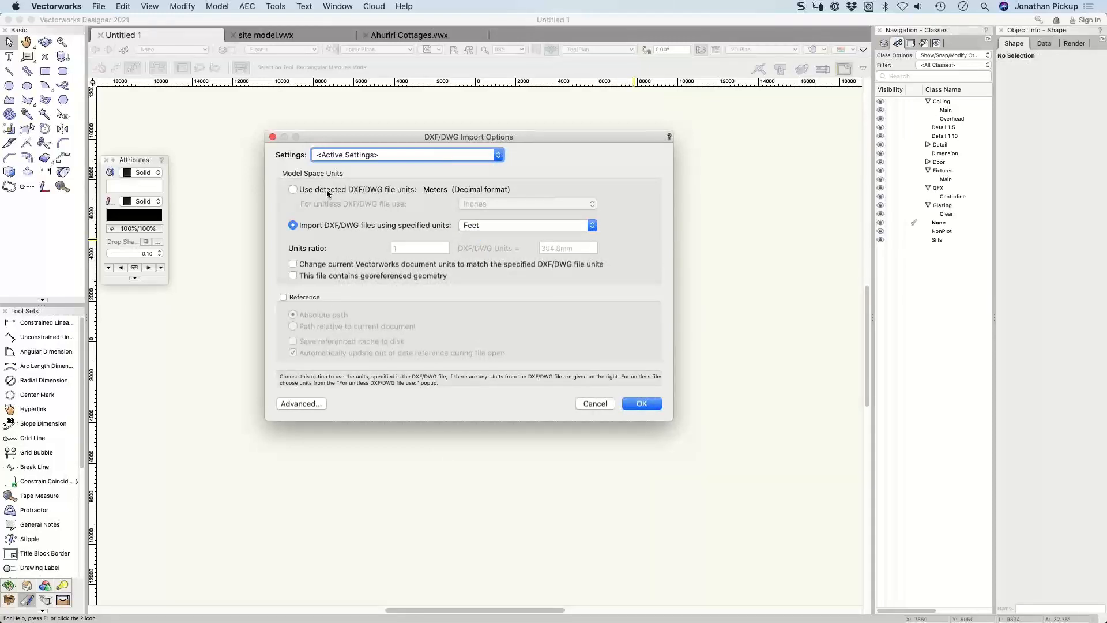
left_click(392, 189)
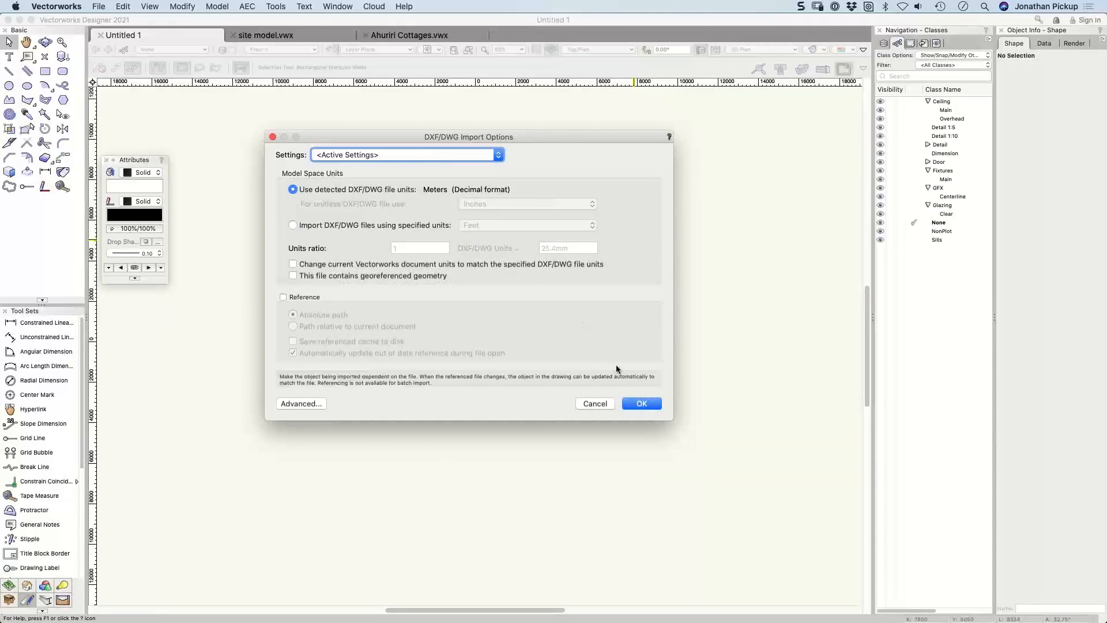
left_click(642, 404)
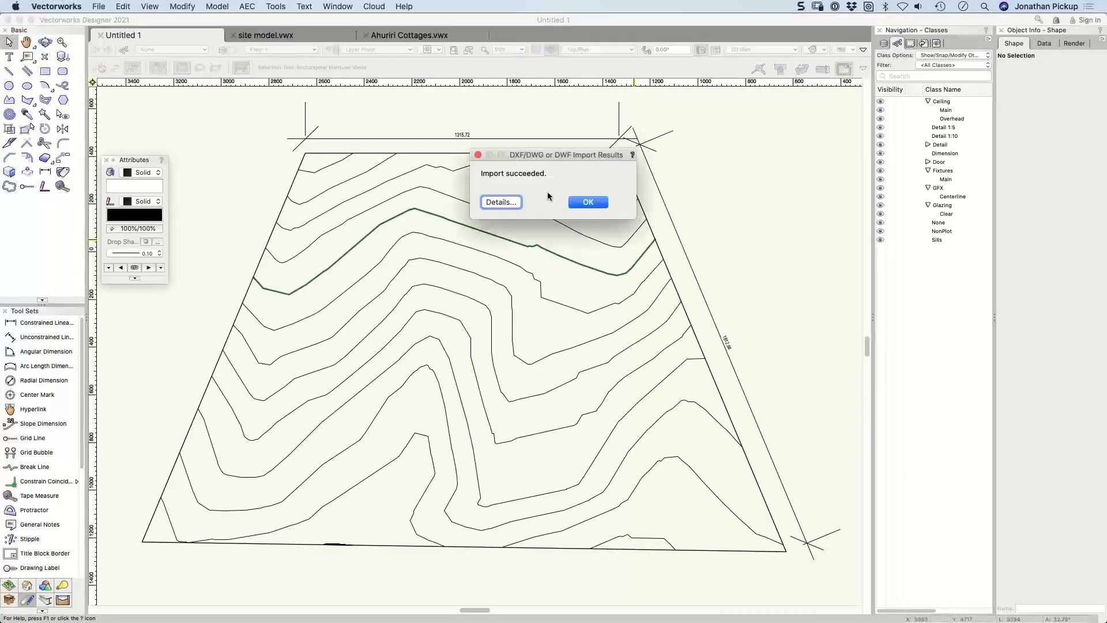
left_click(591, 205)
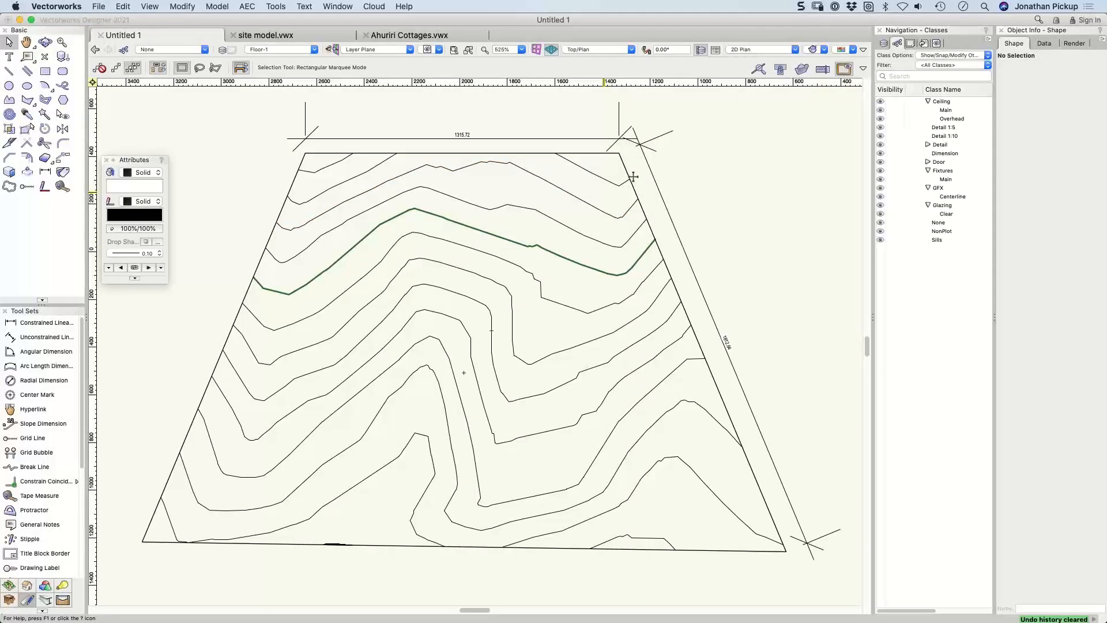
Step: Select the contour just above the green one and examine it in a 3D view, returning to Top/Plan
left_click(588, 205)
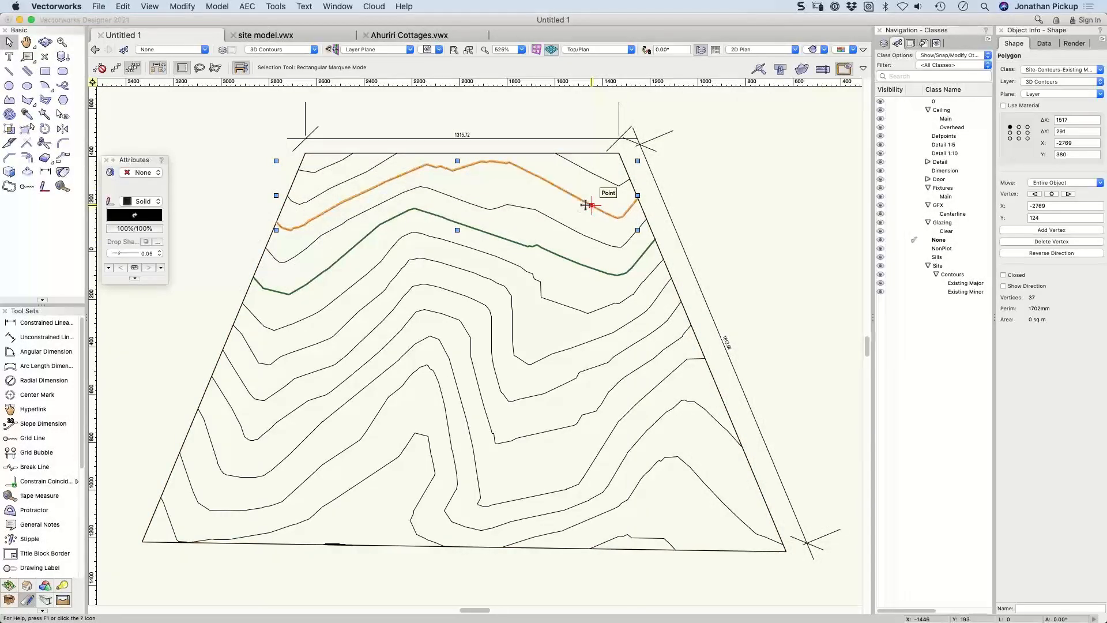
middle_click_drag(587, 290, 622, 444, "ctrl")
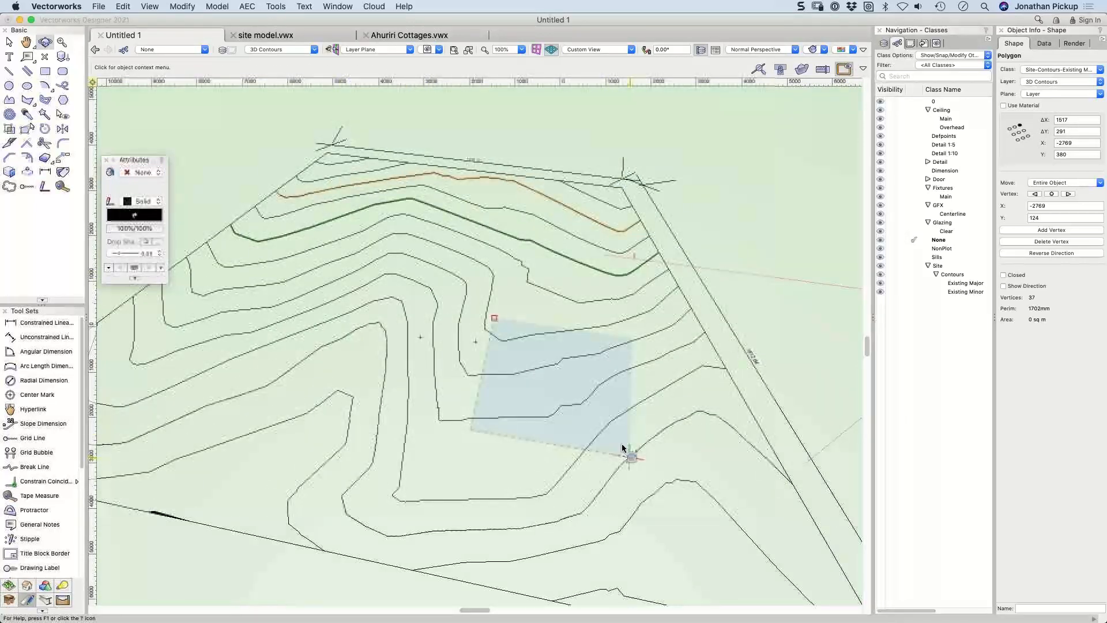
key("super+5")
scroll(622, 444, "down", 1)
middle_click_drag(621, 444, 597, 405)
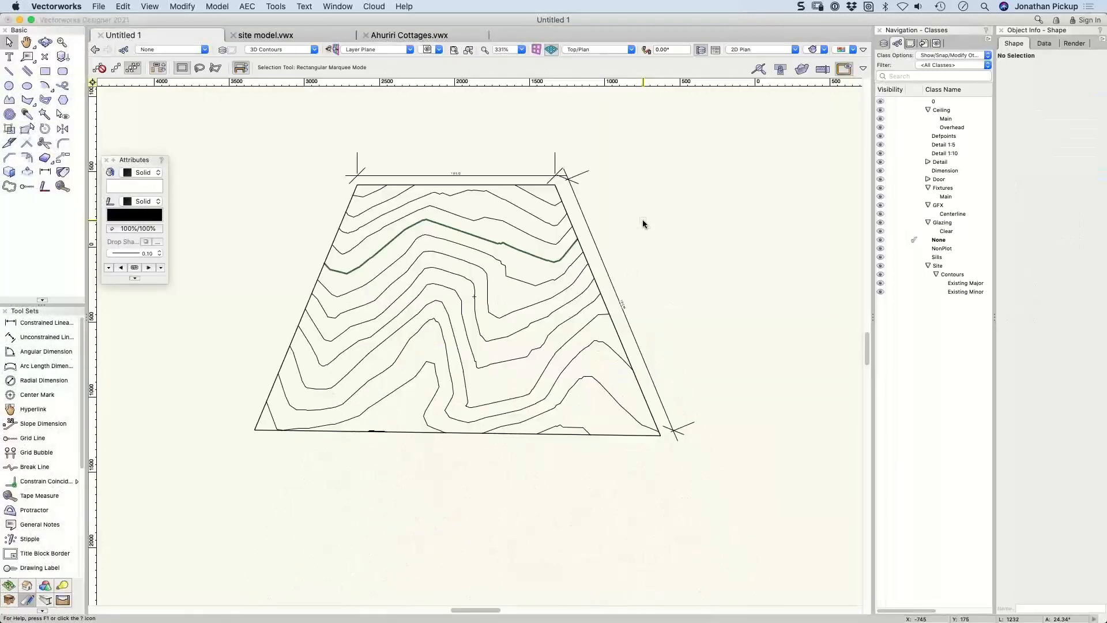
Step: Delete all the imported contour geometry and bring 3D Contours.dwg into the drawing again for import
key("super+a")
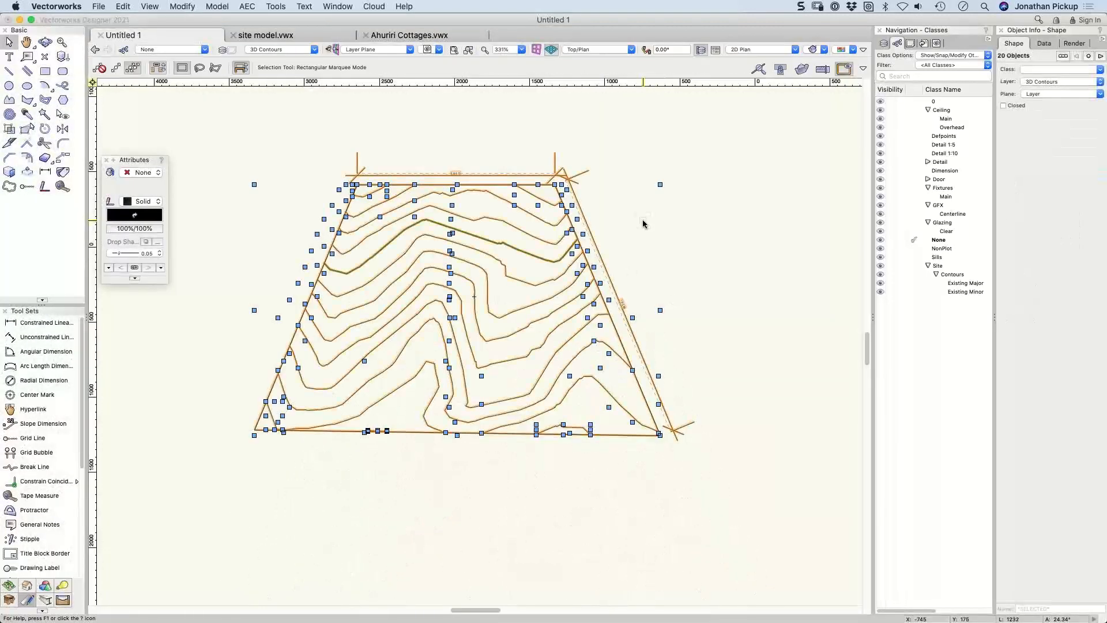
key("super+Tab")
left_click_drag(268, 101, 646, 215)
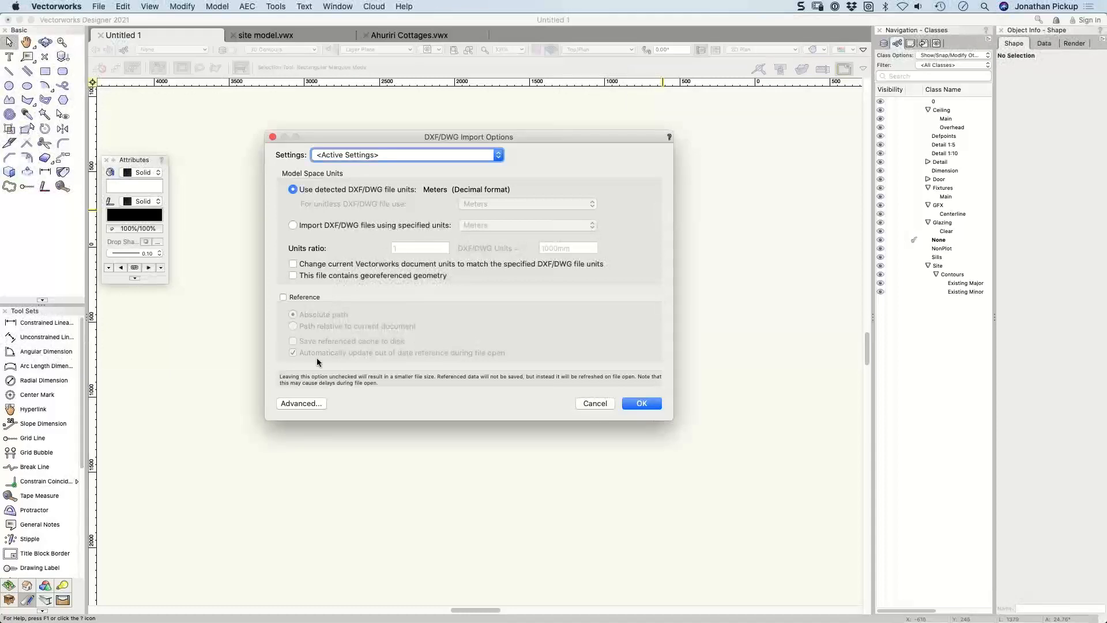
Step: In the advanced import options, convert objects to All 3D and set the model space scale to 1:200
left_click(303, 403)
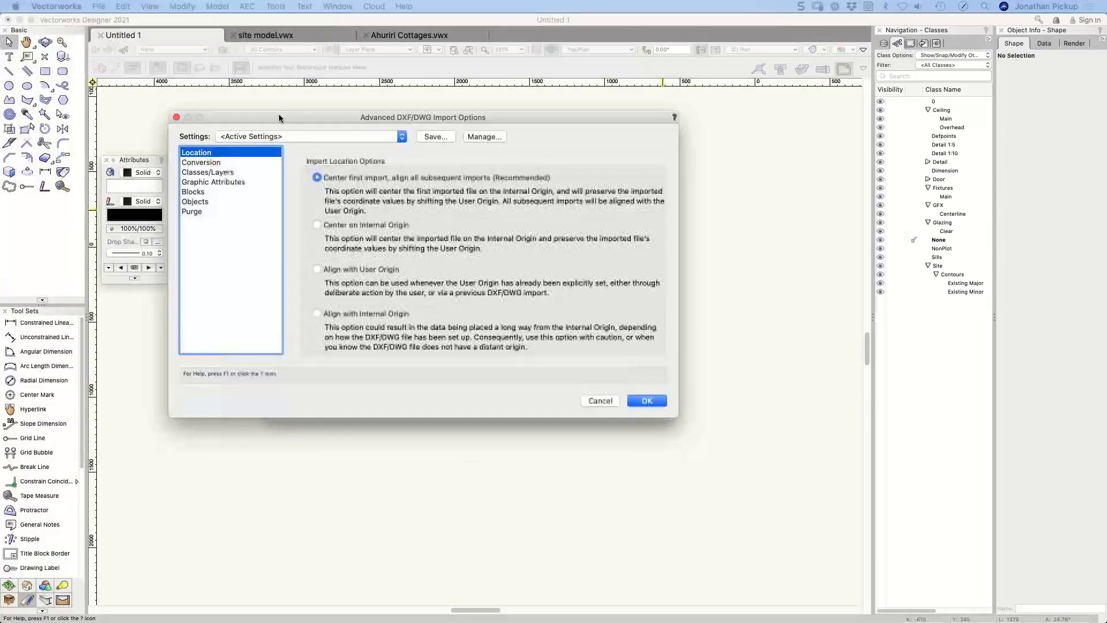
left_click(253, 156)
left_click(394, 187)
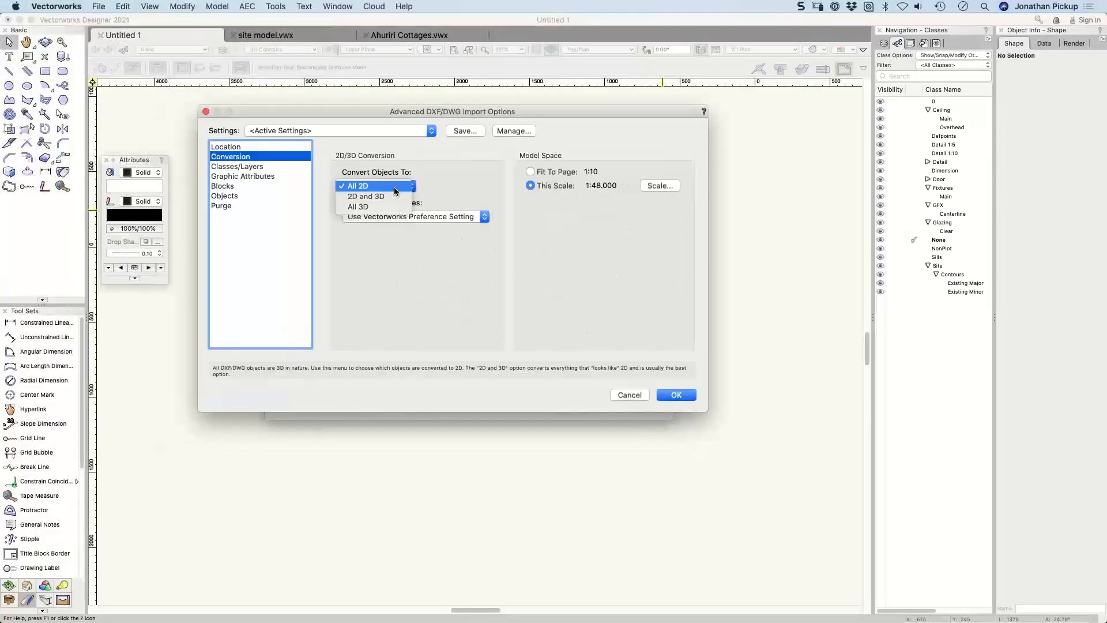
left_click(389, 207)
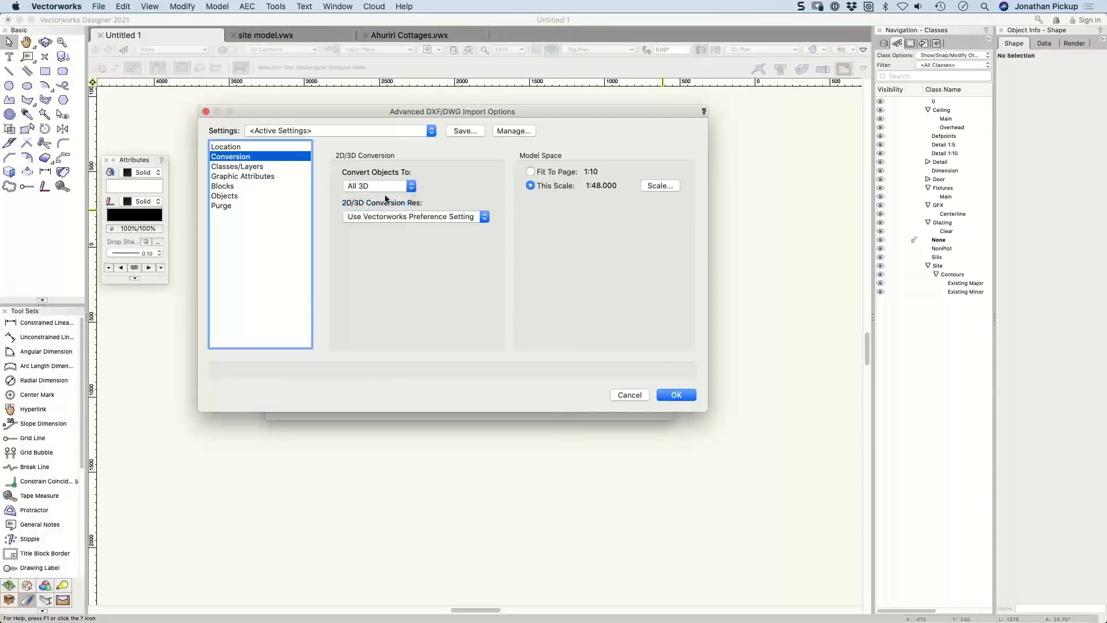
left_click(659, 186)
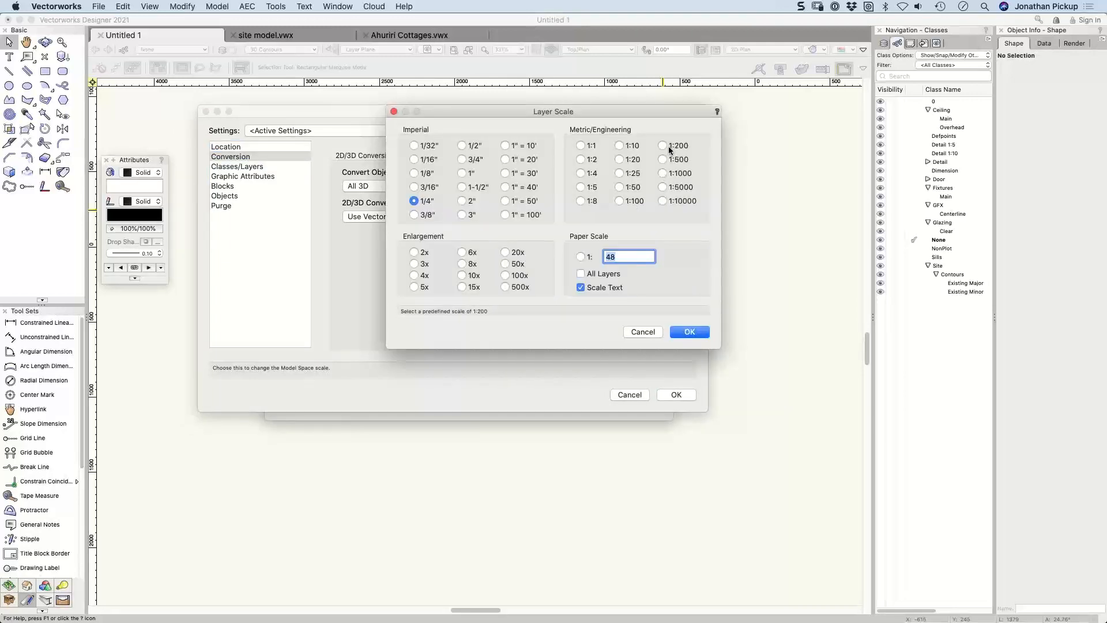
left_click(663, 145)
left_click(690, 332)
Step: Import the DWG layers as classes and add the prefix S to their names
left_click(242, 167)
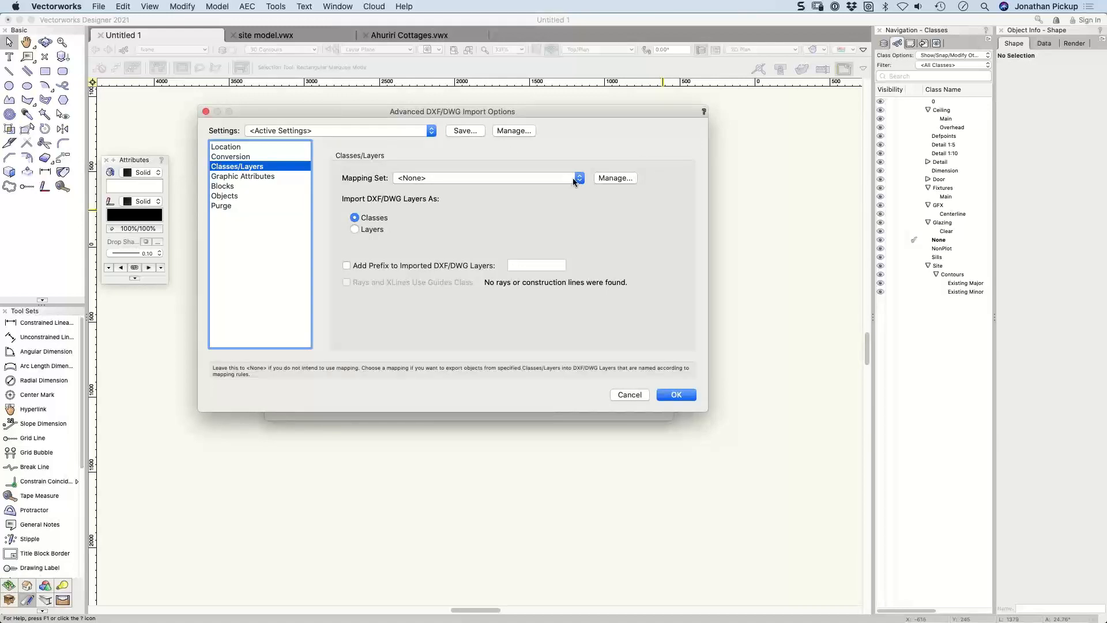
left_click(428, 264)
left_click(516, 265)
type("s")
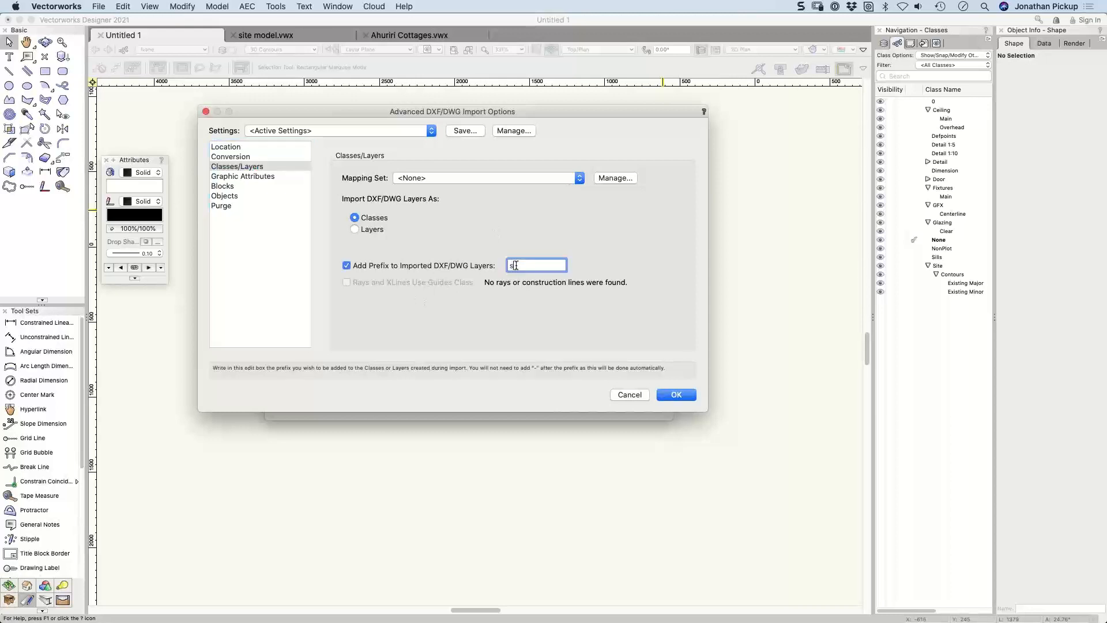
type("s")
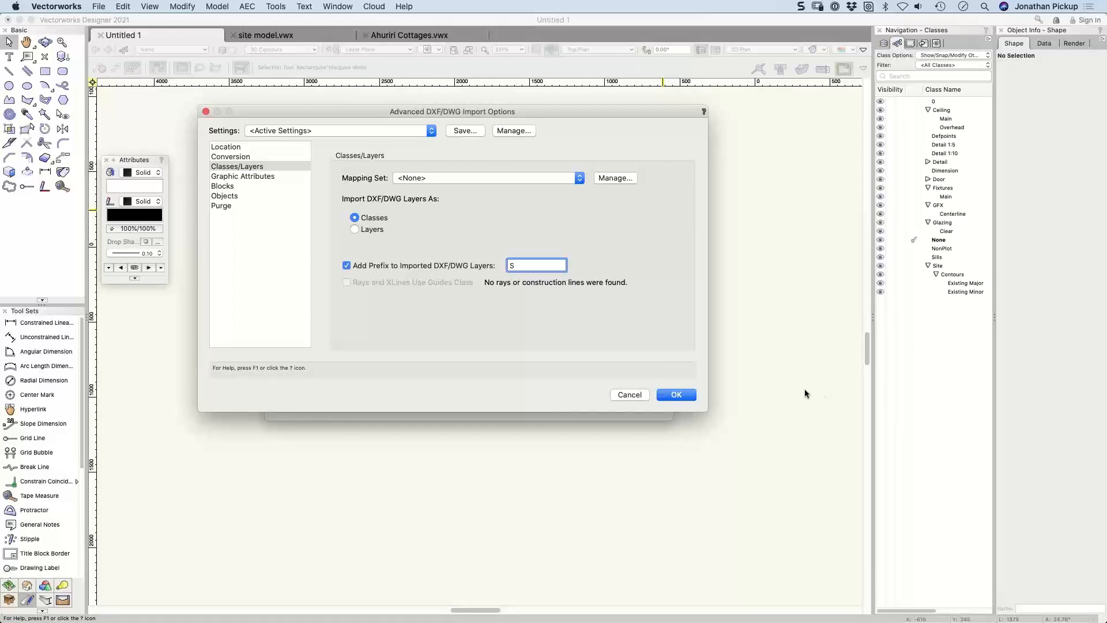
Step: Review the Graphic Attributes, Blocks, Objects and Purge import settings and accept the advanced options
left_click(239, 176)
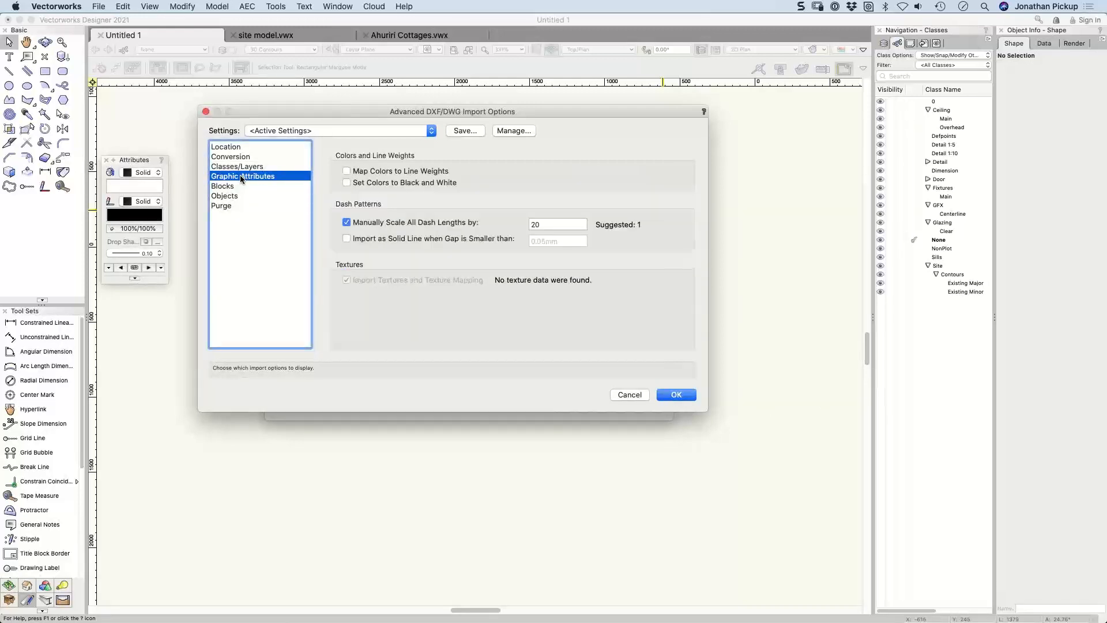
left_click(239, 187)
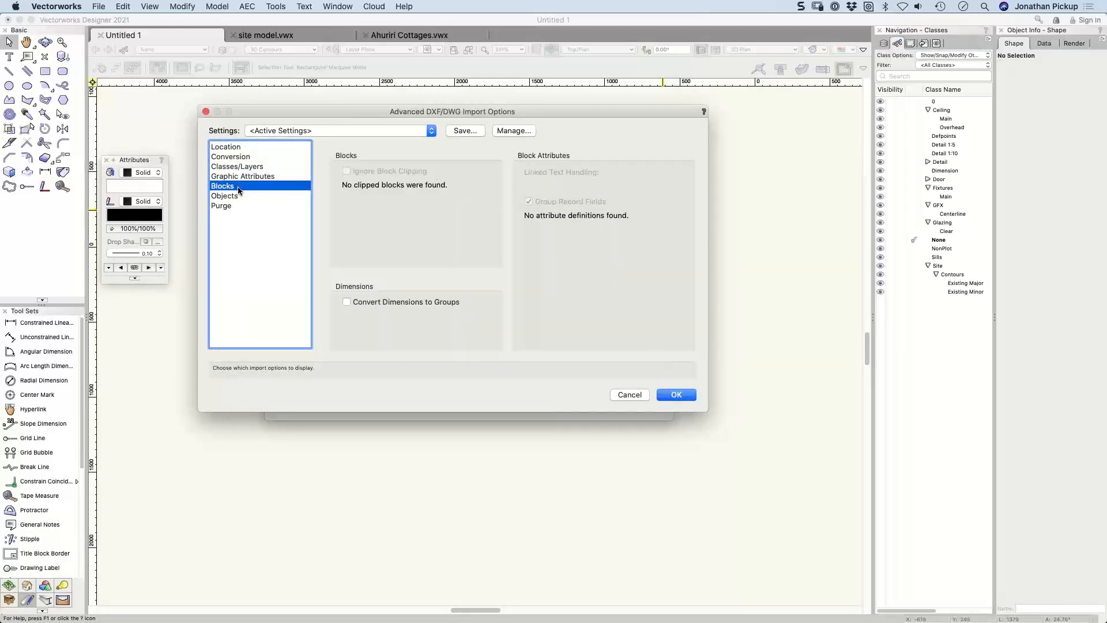
left_click(239, 197)
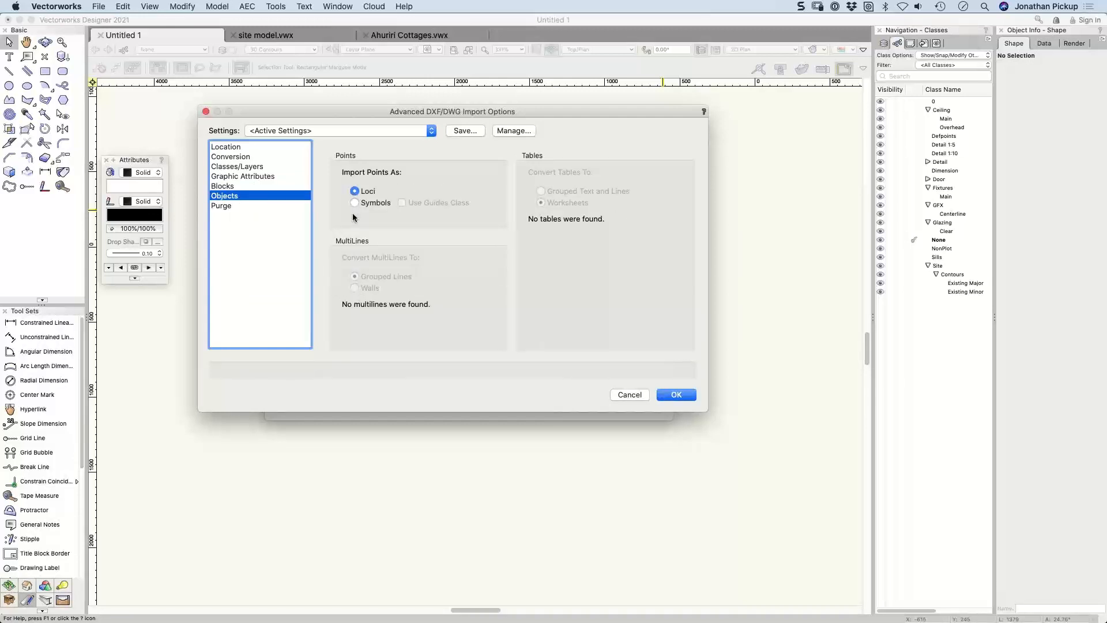
left_click(230, 206)
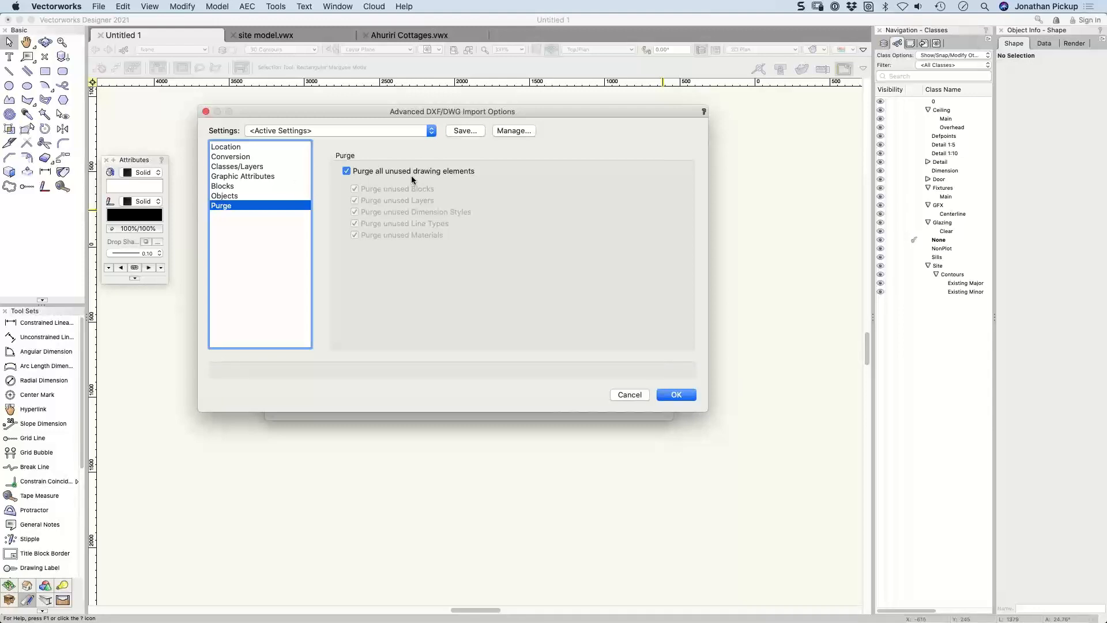
left_click(674, 395)
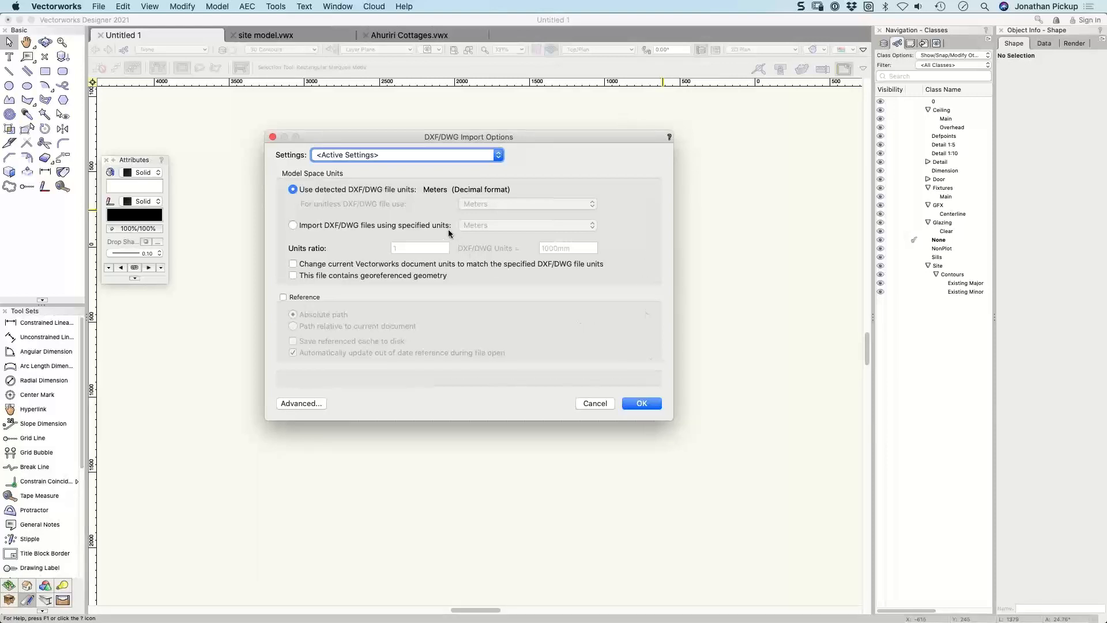
Step: Run the import of the 3D contours with the detected file units and dismiss the import results
left_click(641, 403)
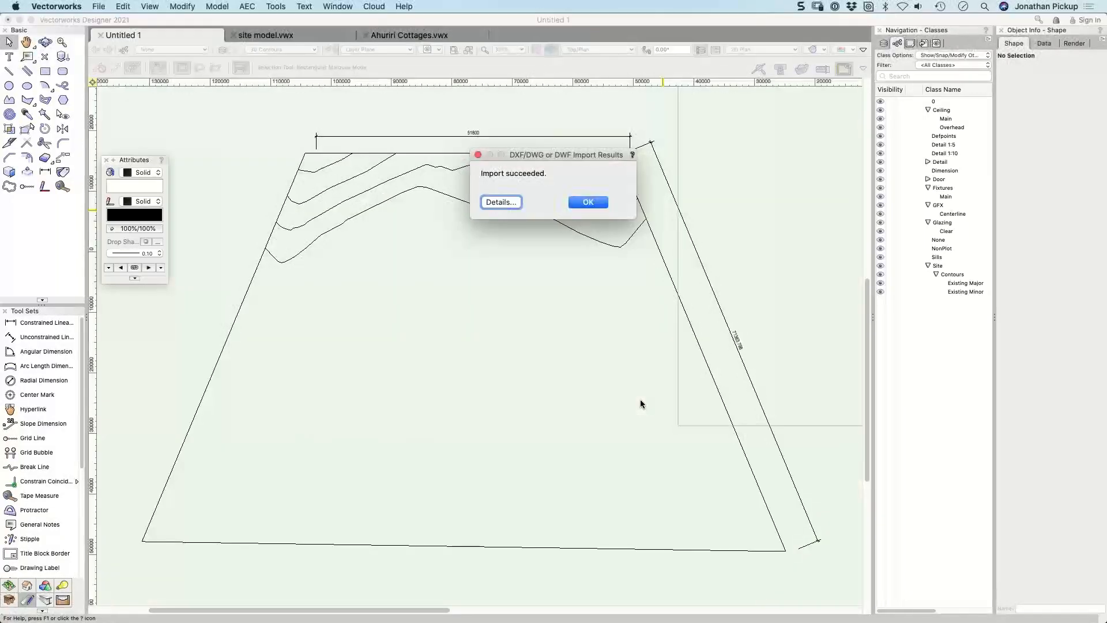
left_click(593, 203)
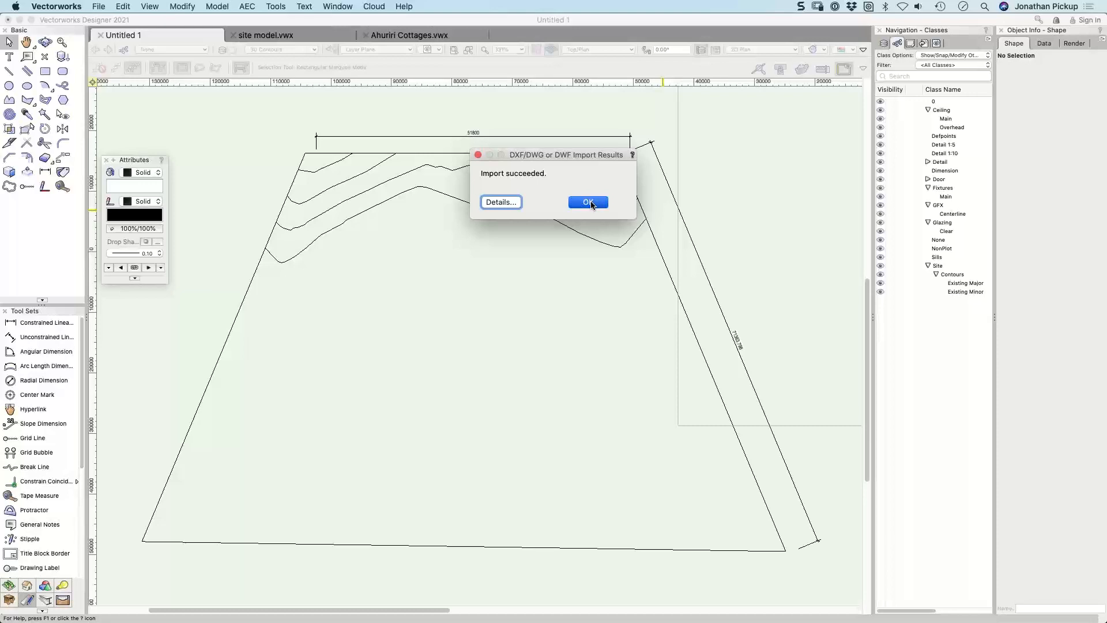
left_click(588, 202)
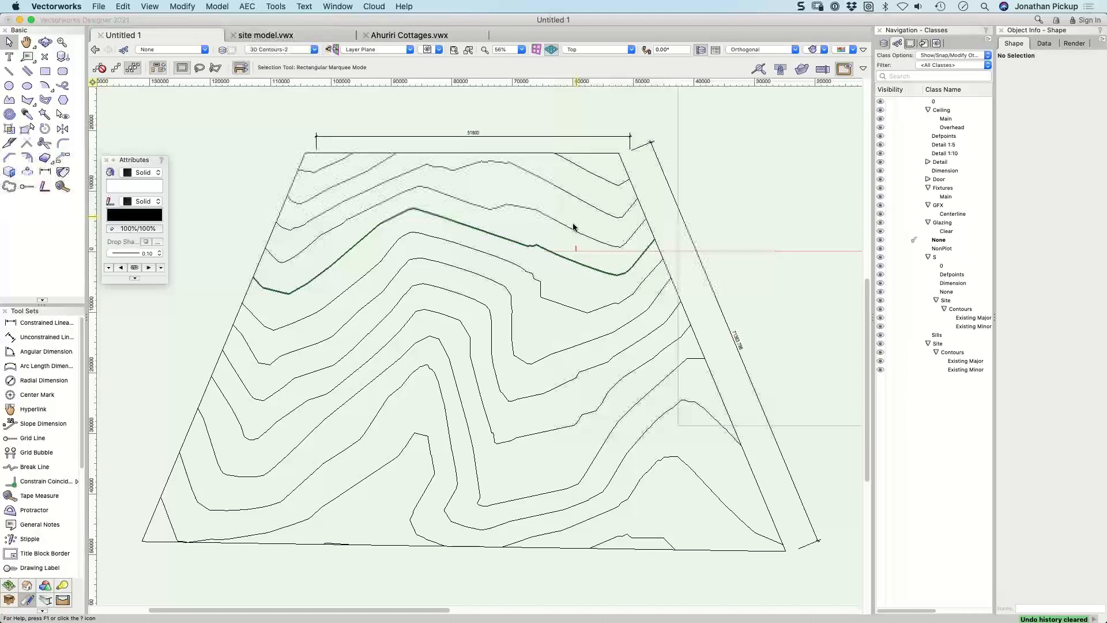
Step: Start scaling the objects symmetrically by distance and pick the ends of the site's upper boundary as the current distance
scroll(573, 228, "down", 5)
scroll(554, 199, "up", 5)
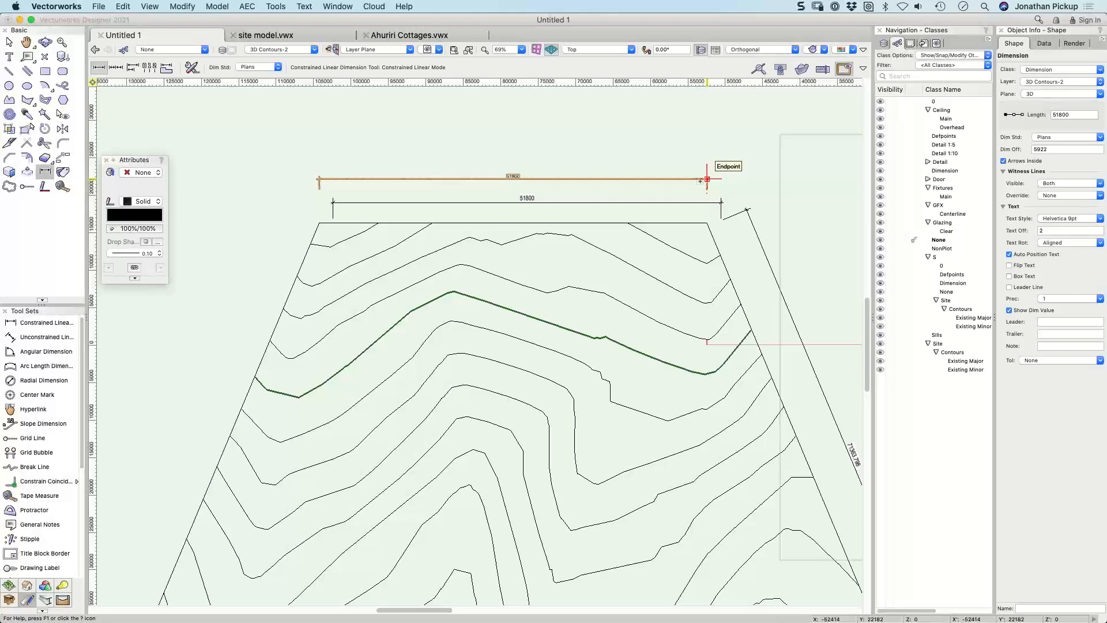
left_click(188, 7)
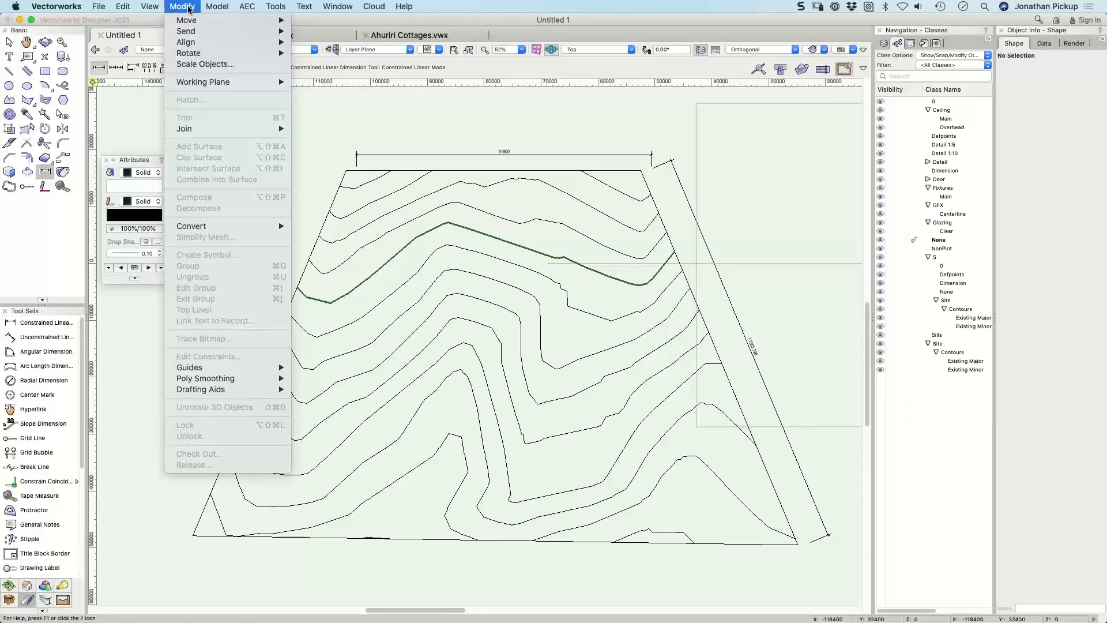
left_click(205, 64)
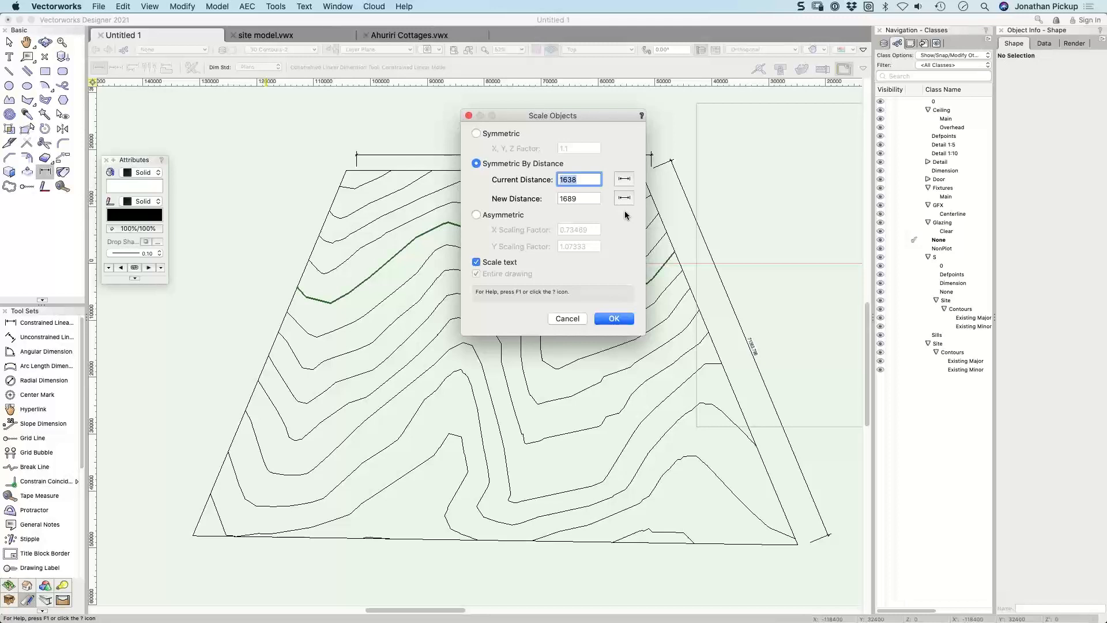
left_click(621, 182)
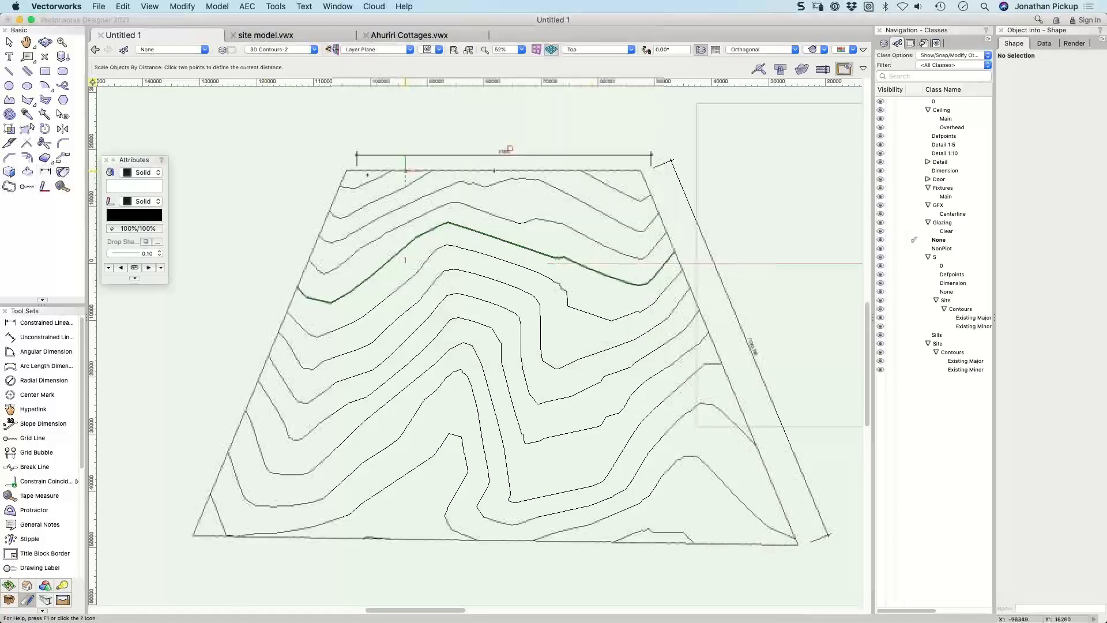
left_click(346, 170)
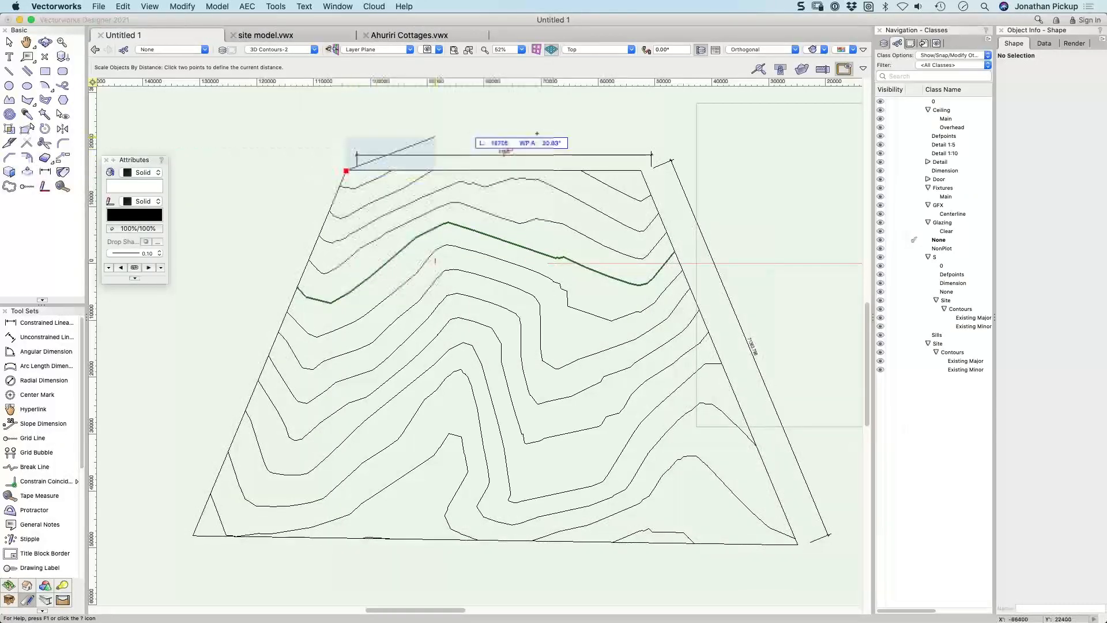
left_click(657, 166)
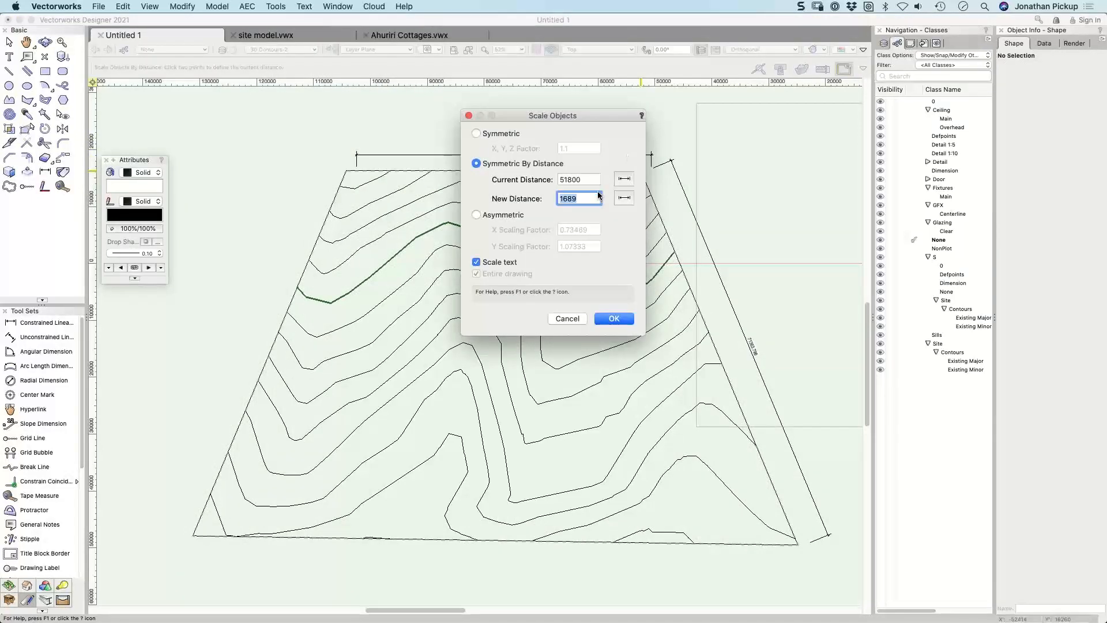
Step: Set the new distance to 25 feet and accept scaling the entire drawing
type("40")
key("BackSpace")
key("BackSpace")
key("BackSpace")
type("25")
key("Return")
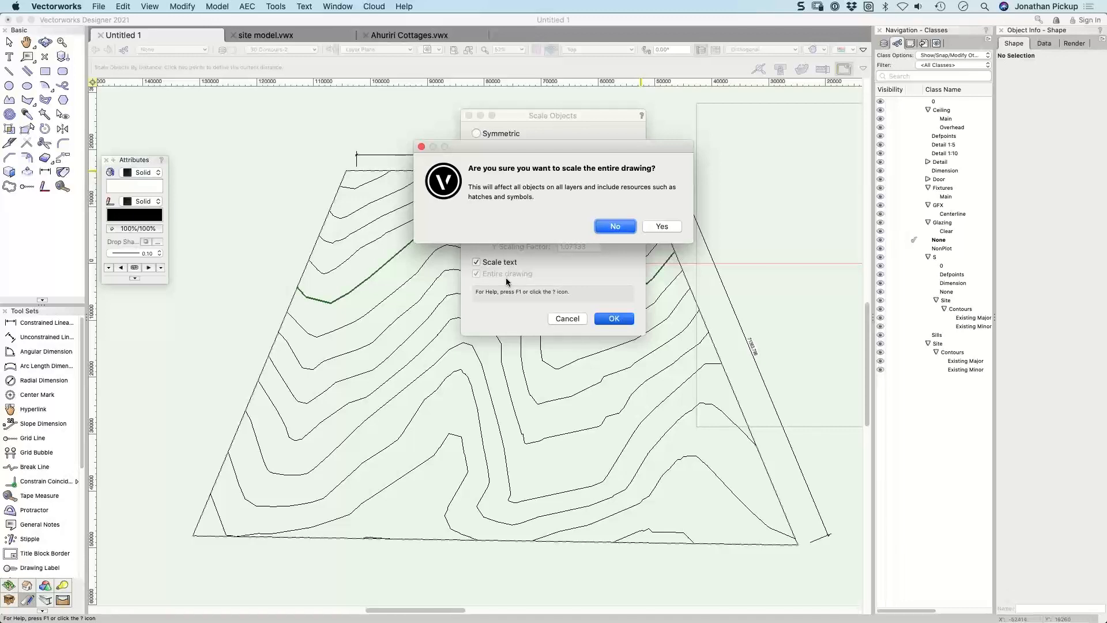
left_click(661, 228)
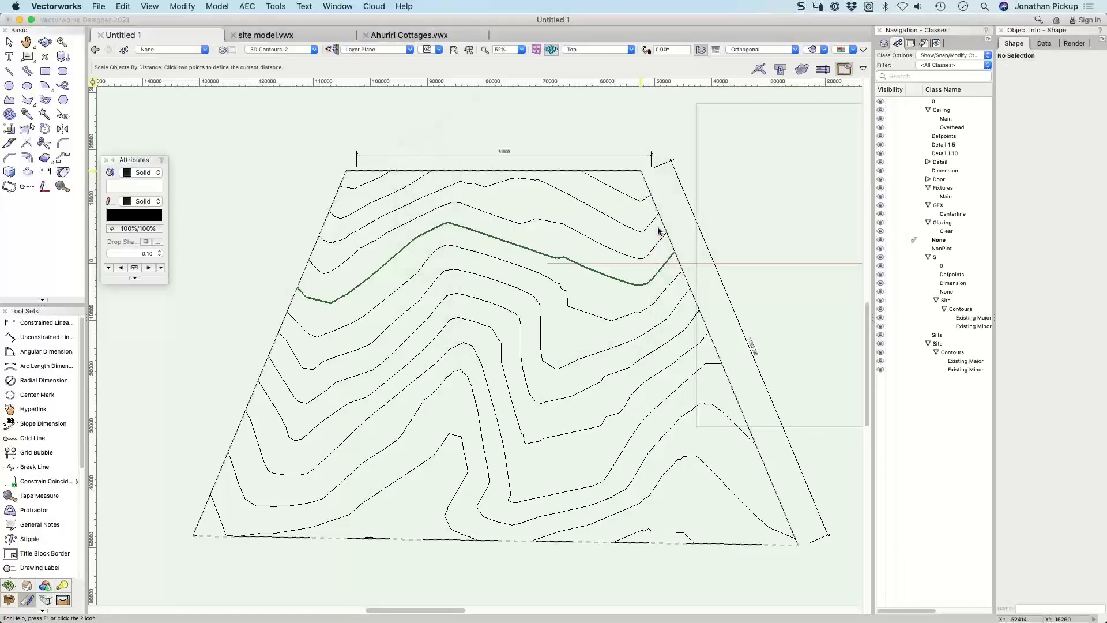
Step: Examine the rescaled contours in a 3D view and select one contour to check its elevation
middle_click_drag(606, 244, 230, 235)
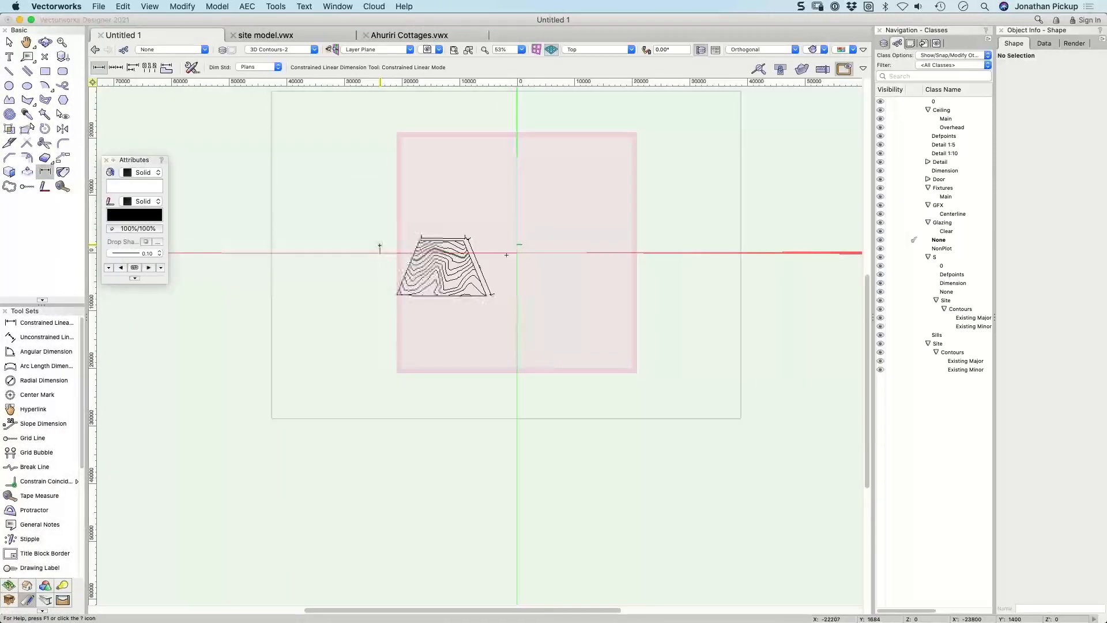
scroll(380, 245, "up", 4)
middle_click_drag(576, 278, 455, 218, "super")
scroll(590, 213, "down", 7)
middle_click_drag(562, 294, 524, 549, "super")
middle_click_drag(549, 511, 619, 345, "super")
key("c")
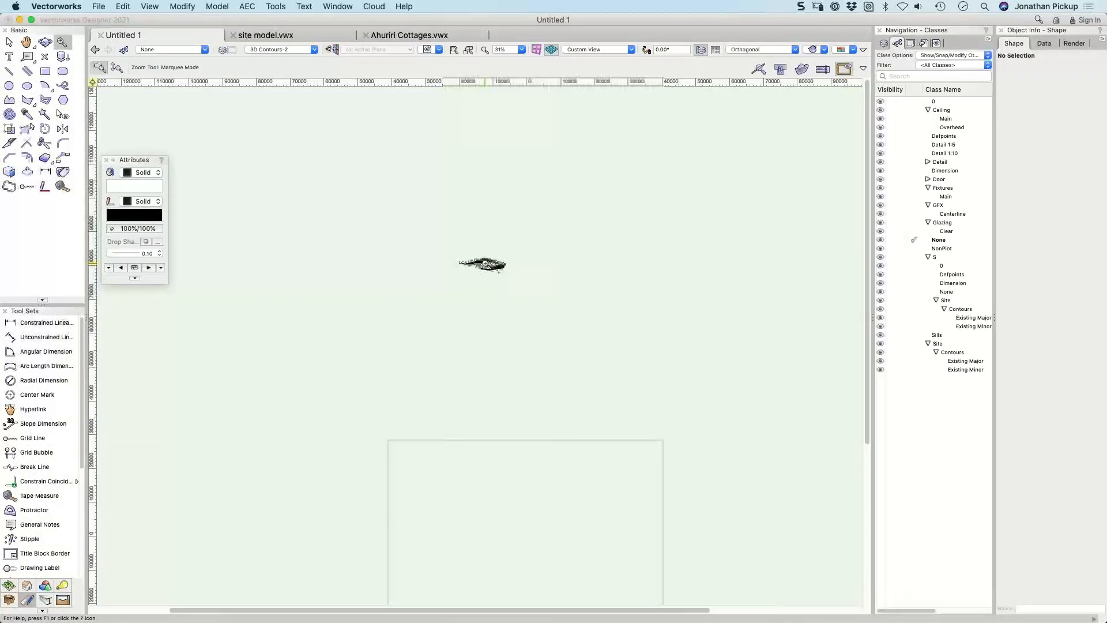
scroll(483, 263, "up", 10)
key("x")
left_click(515, 278)
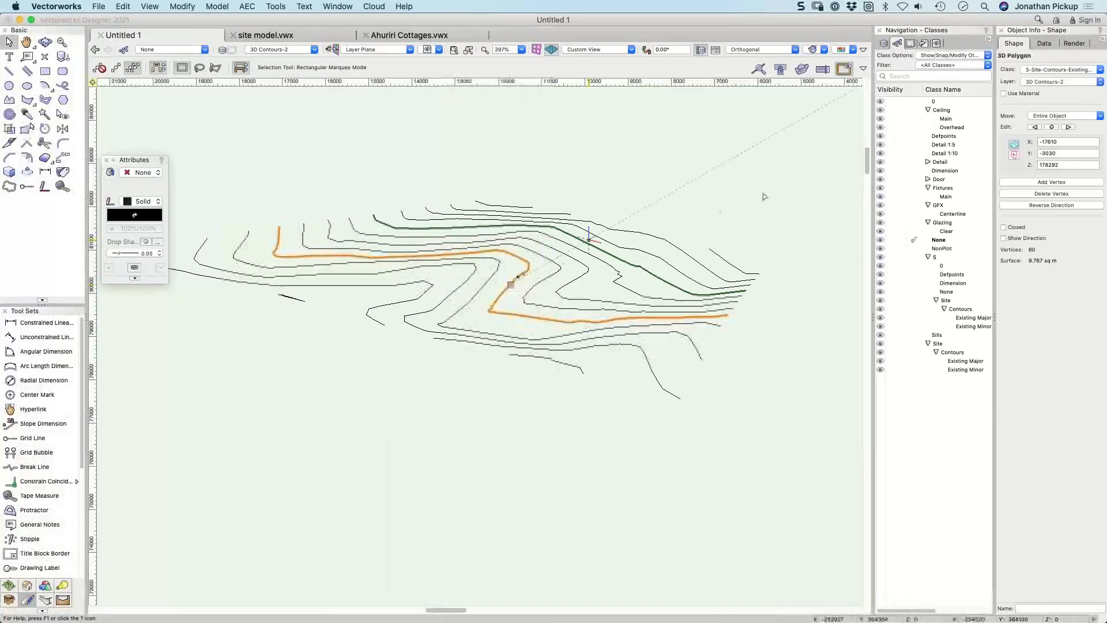
Step: Try setting the selected contour's Z value to 0 and undo the change
double_click(1056, 165)
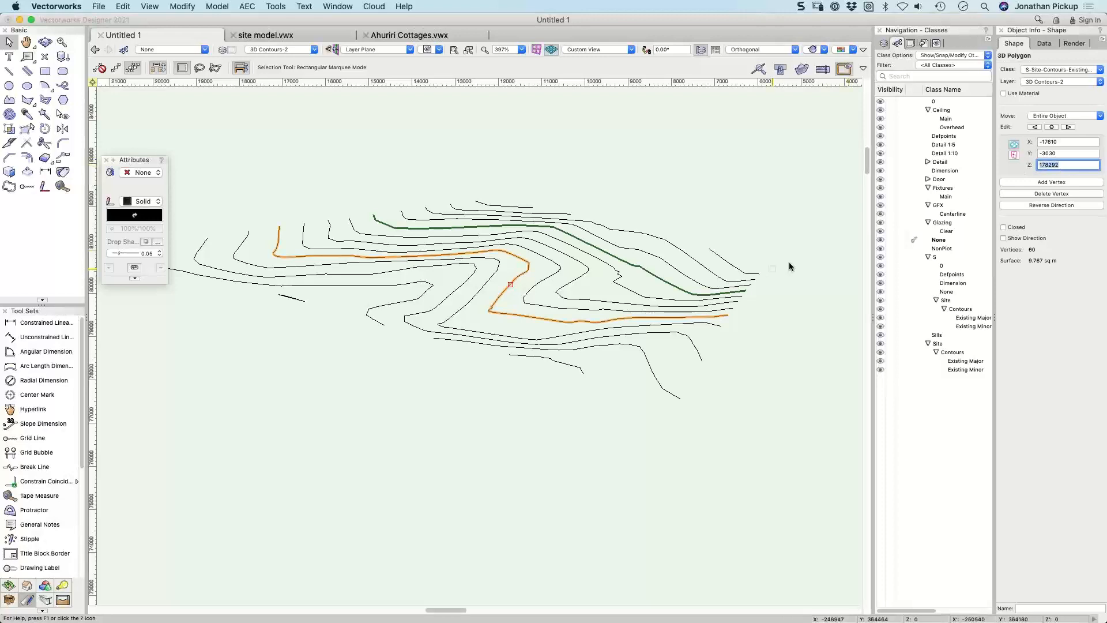
middle_click_drag(473, 366, 608, 391, "ctrl")
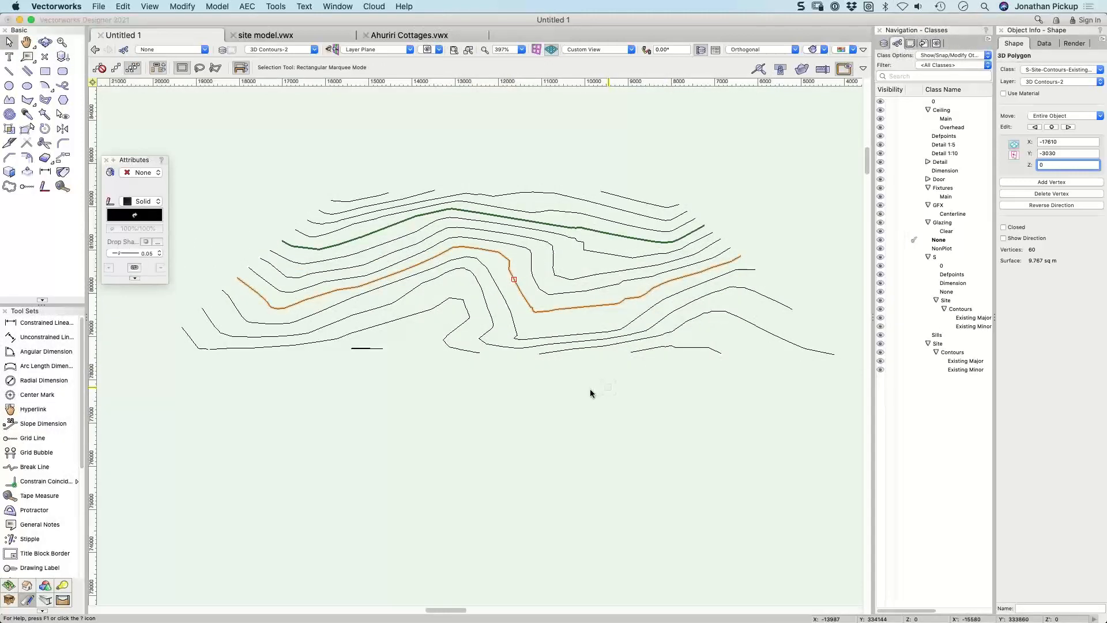
left_click(528, 421)
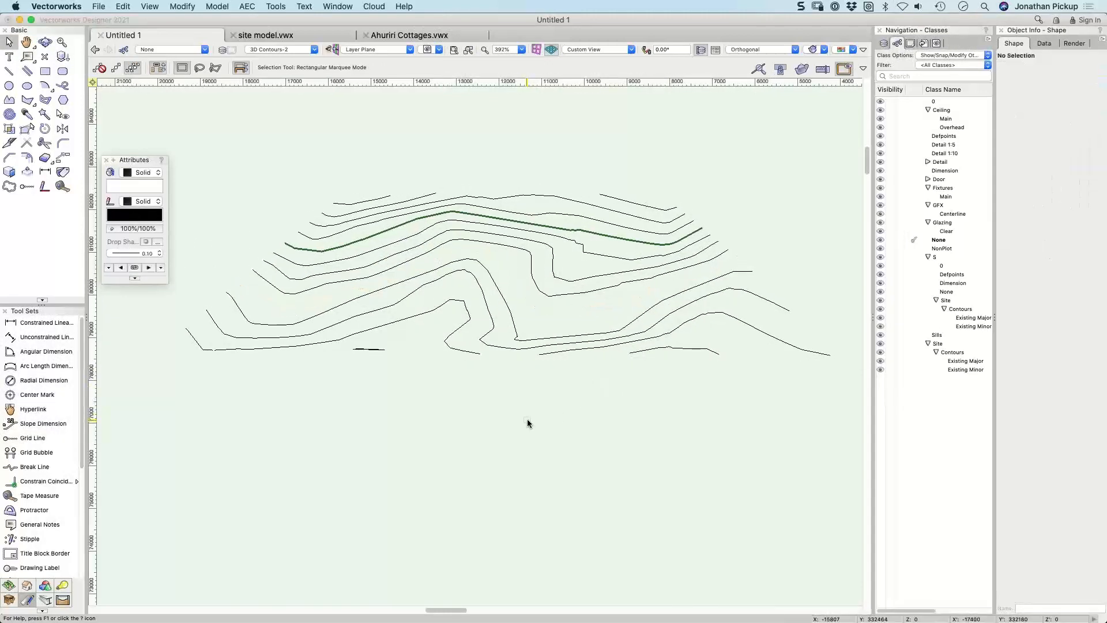
key("super+z")
Step: Examine the contours' height above the ground in perspective and side views, and return to Top/Plan
scroll(560, 381, "down", 8)
scroll(560, 382, "up", 3)
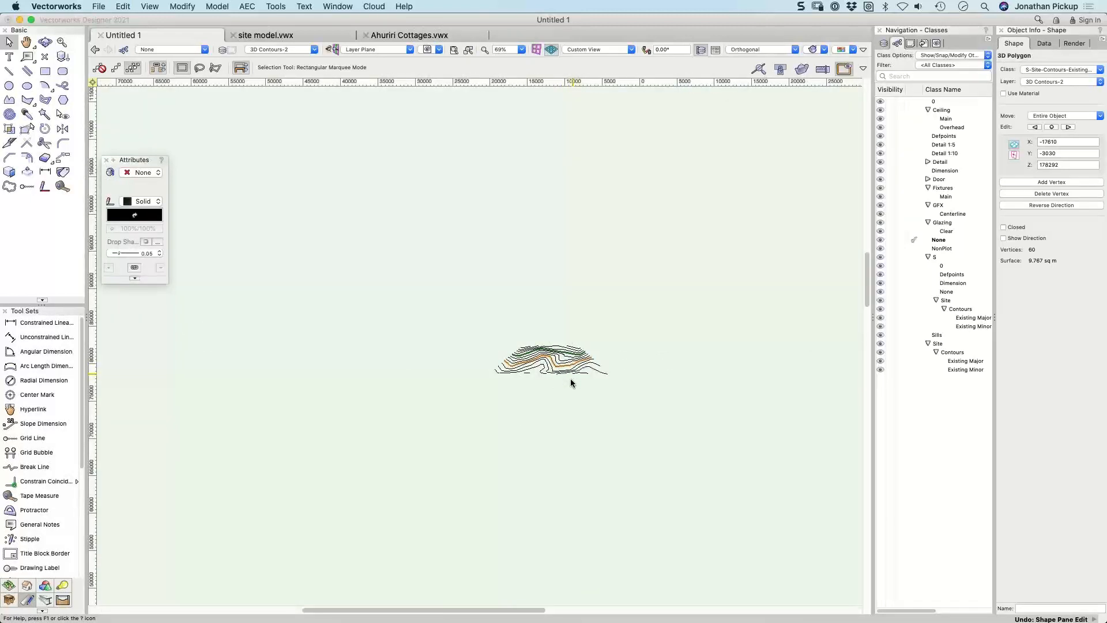
key("super+5")
middle_click_drag(656, 330, 646, 326, "ctrl")
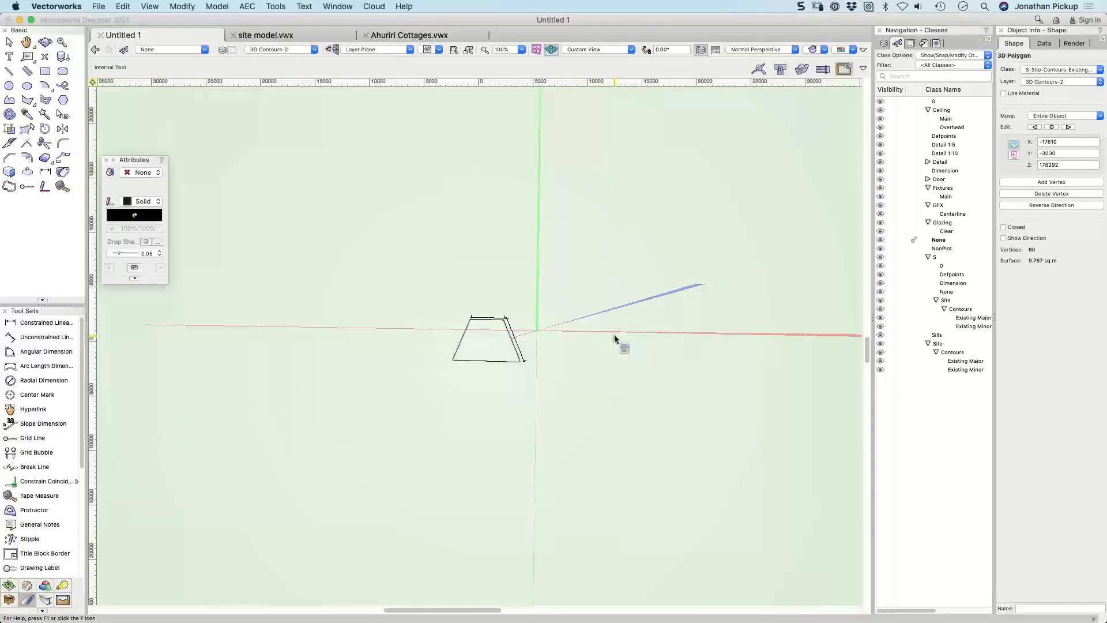
middle_click_drag(617, 341, 615, 339, "ctrl")
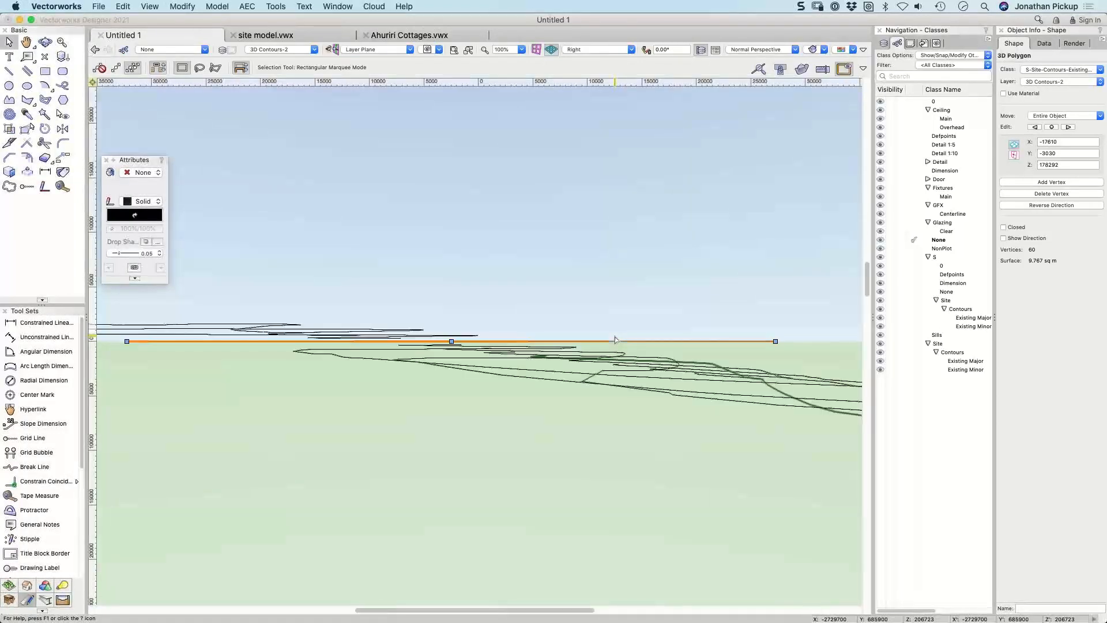
middle_click_drag(614, 339, 676, 455, "ctrl")
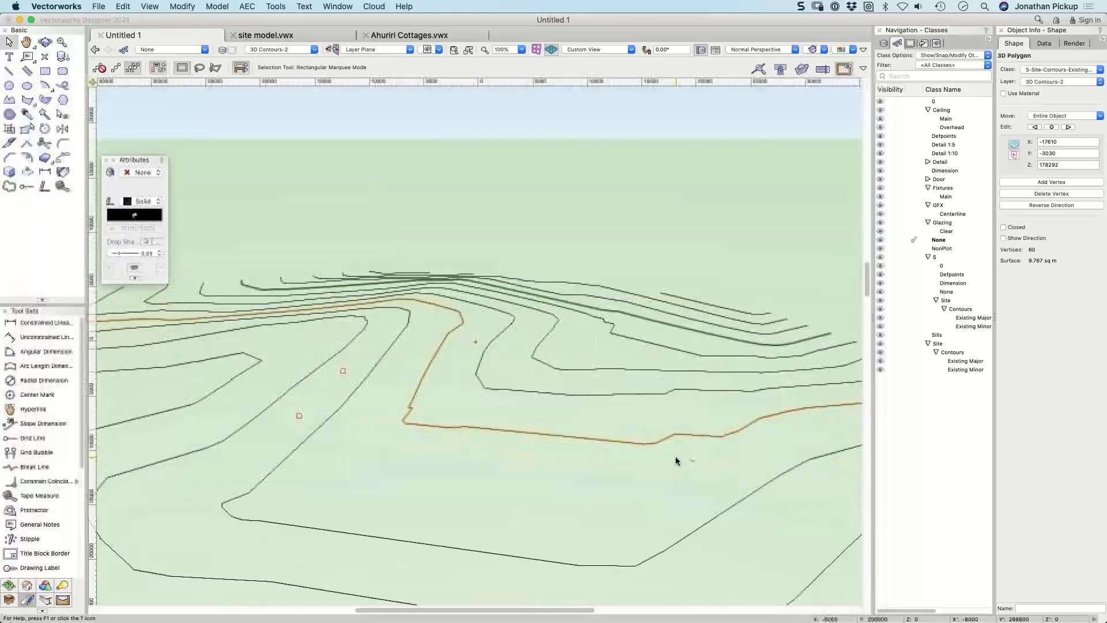
key("F5")
scroll(405, 417, "down", 8)
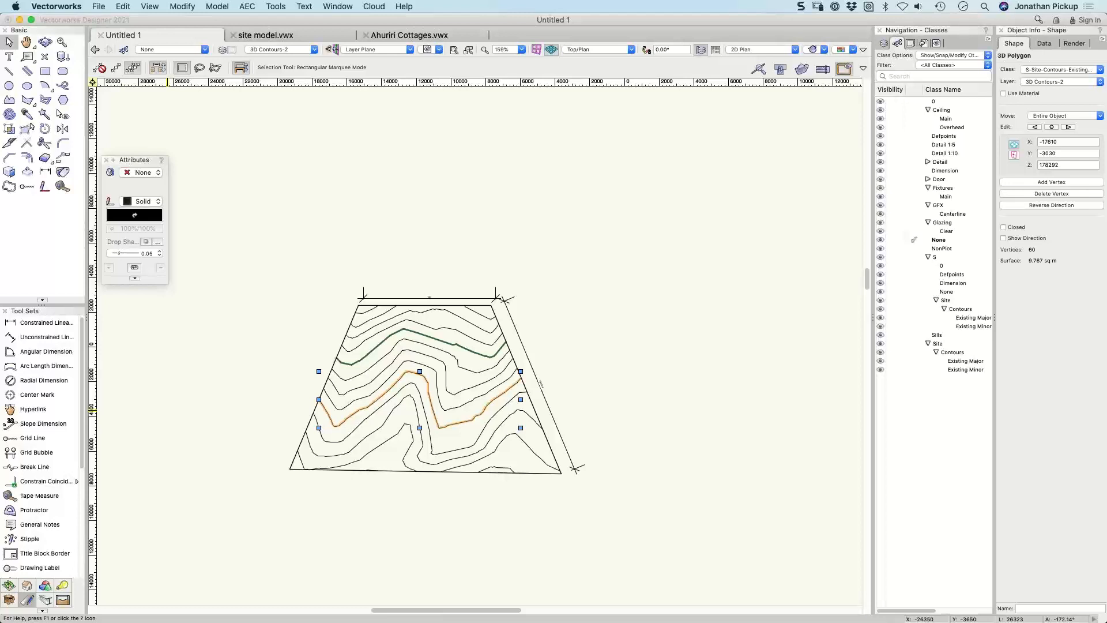
Step: Bring the DWG file in from Finder, review the Location options in the advanced import settings, and cancel the import
key("super+Tab")
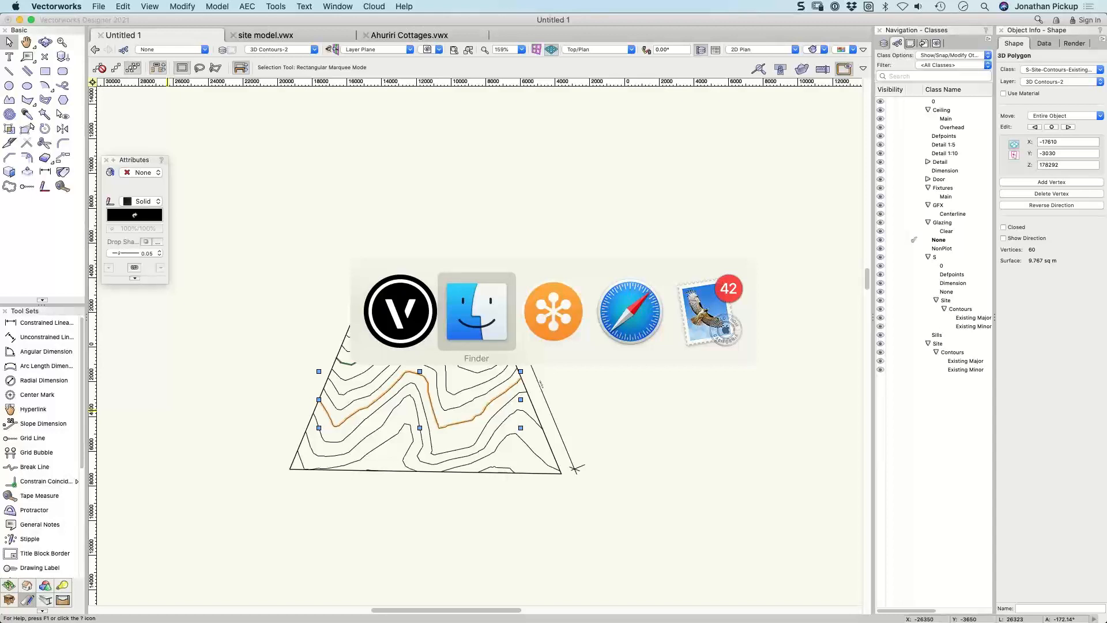
left_click_drag(300, 99, 735, 300)
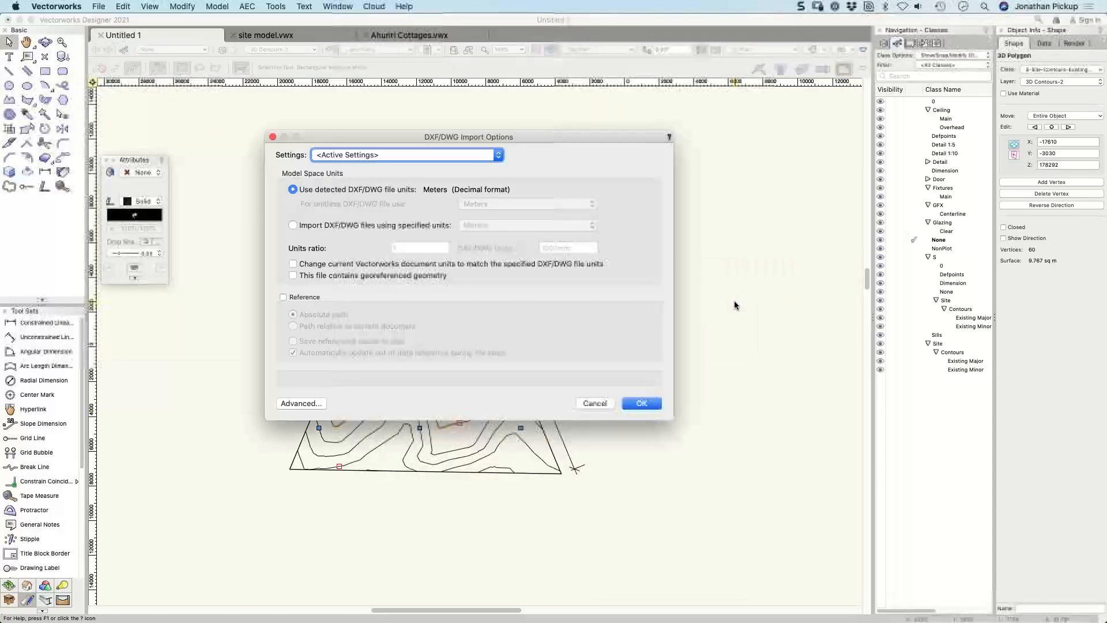
left_click(317, 404)
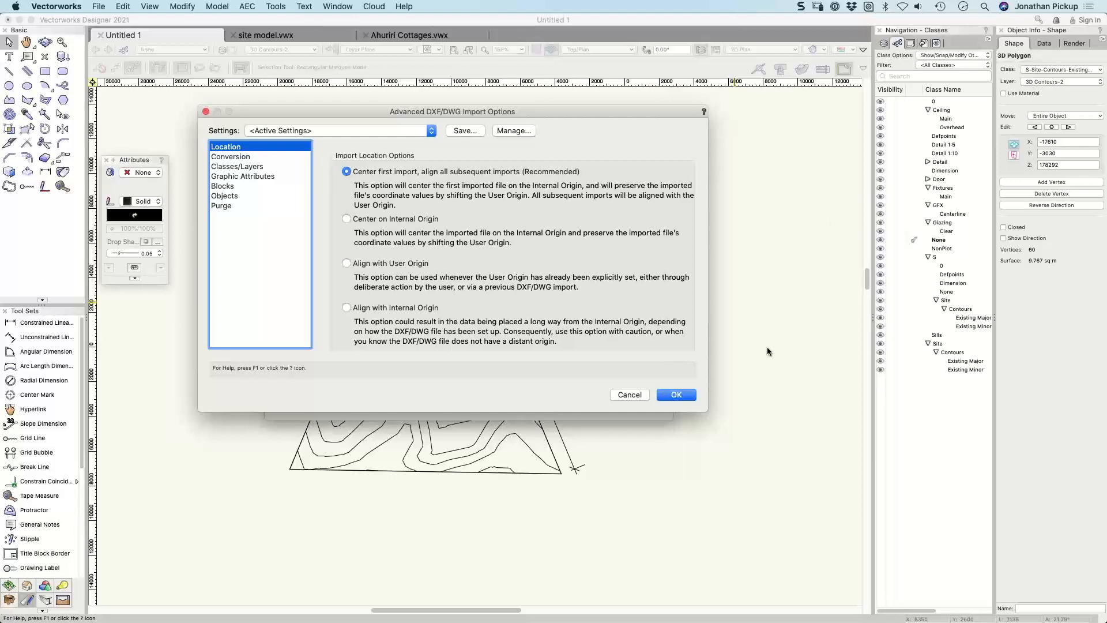
key("Return")
left_click(596, 403)
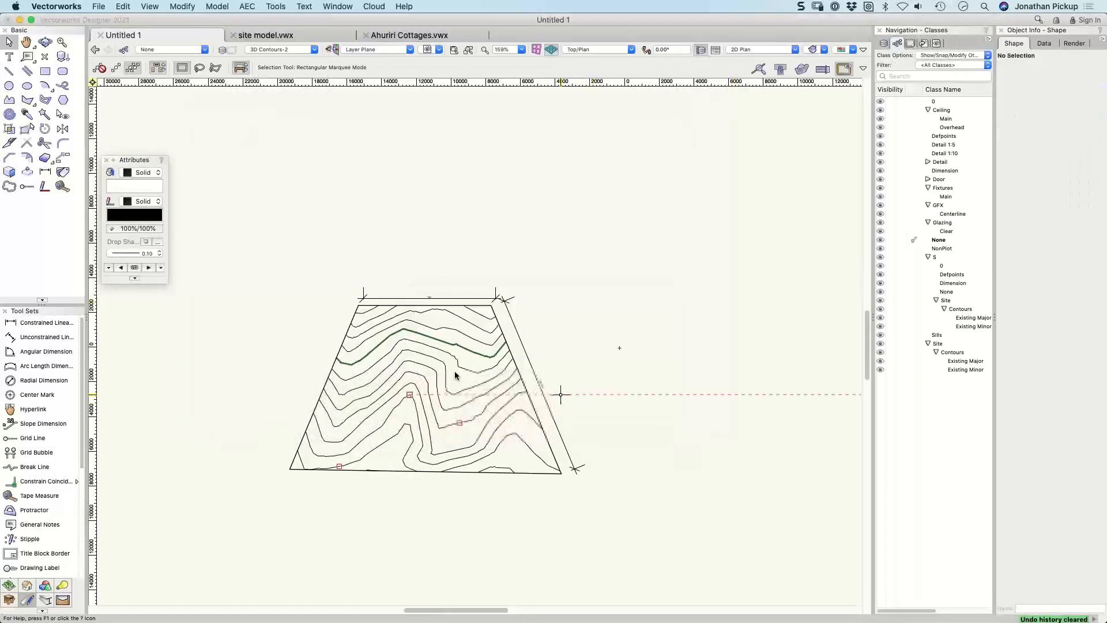
Step: Inspect the site in 3D, return to Top/Plan, and select a contour to check its elevation
key("shift+c")
left_click_drag(386, 363, 385, 362)
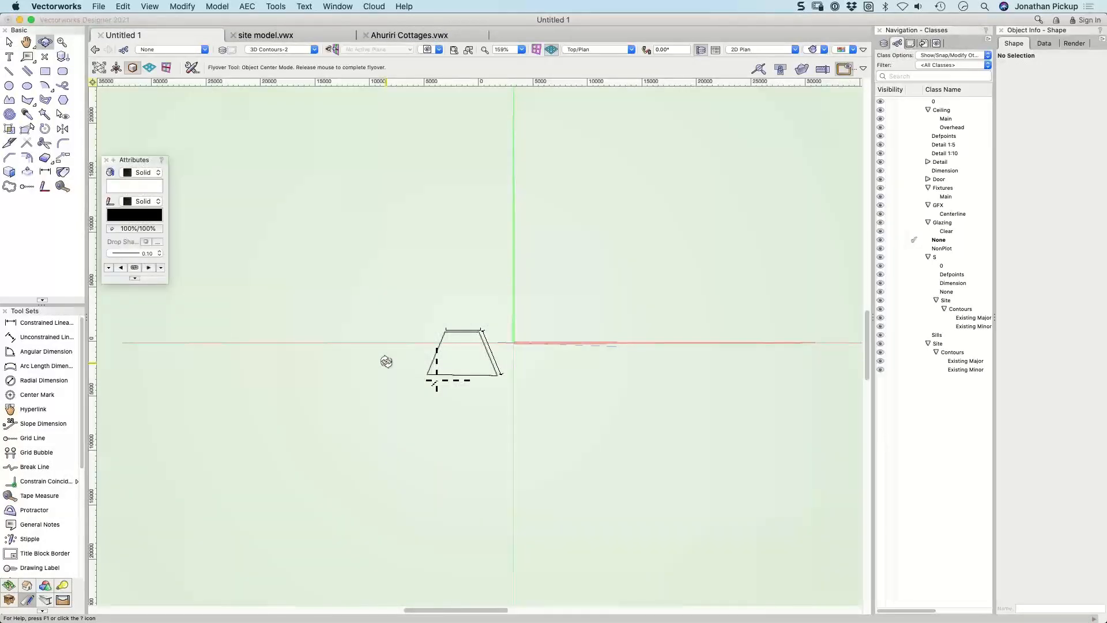
middle_click_drag(387, 362, 388, 361, "ctrl")
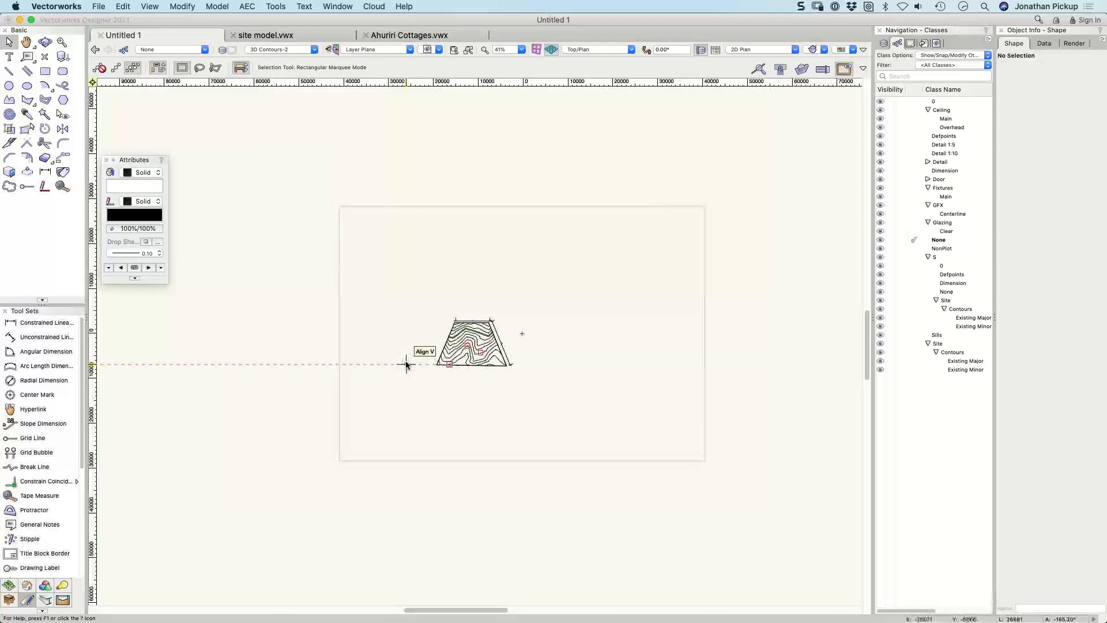
scroll(487, 348, "up", 1)
left_click(488, 348)
key("x")
left_click(437, 319)
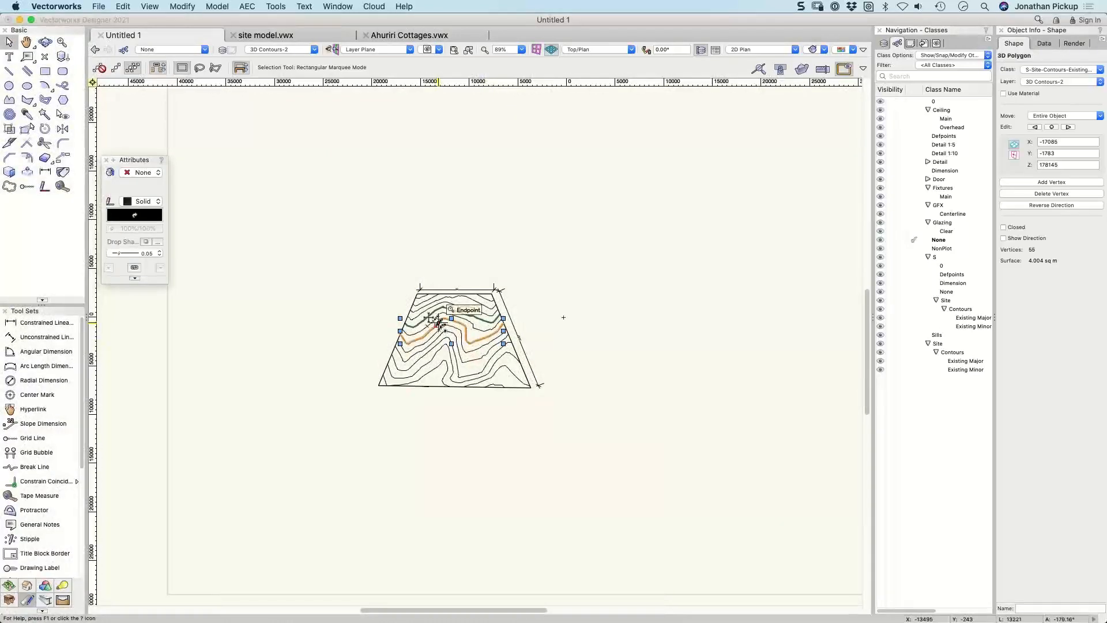
scroll(376, 302, "up", 3)
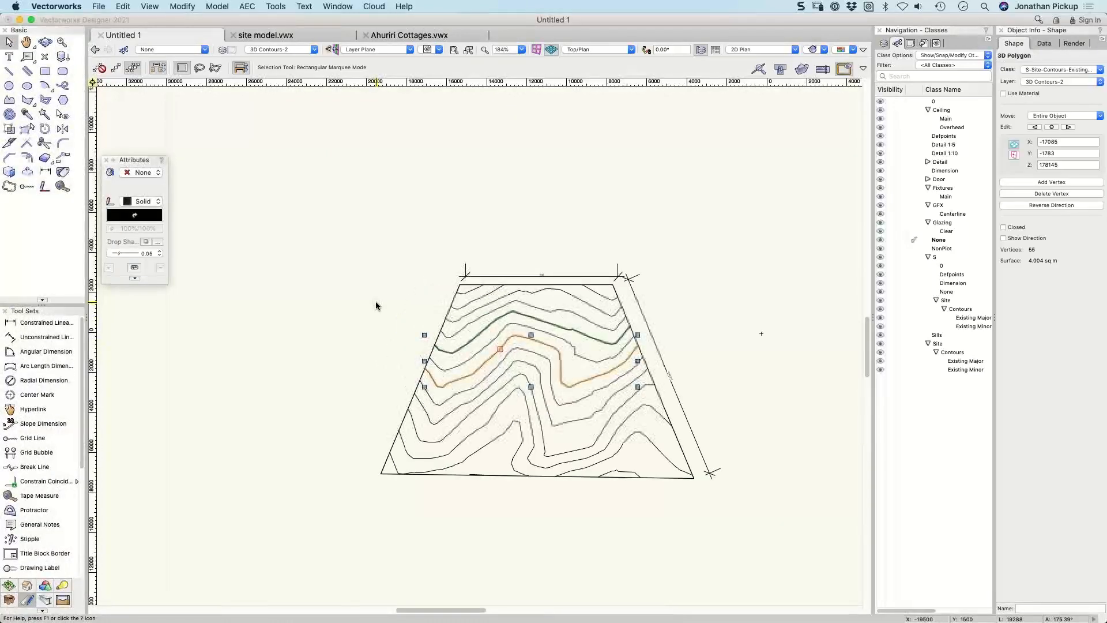
scroll(375, 305, "up", 1)
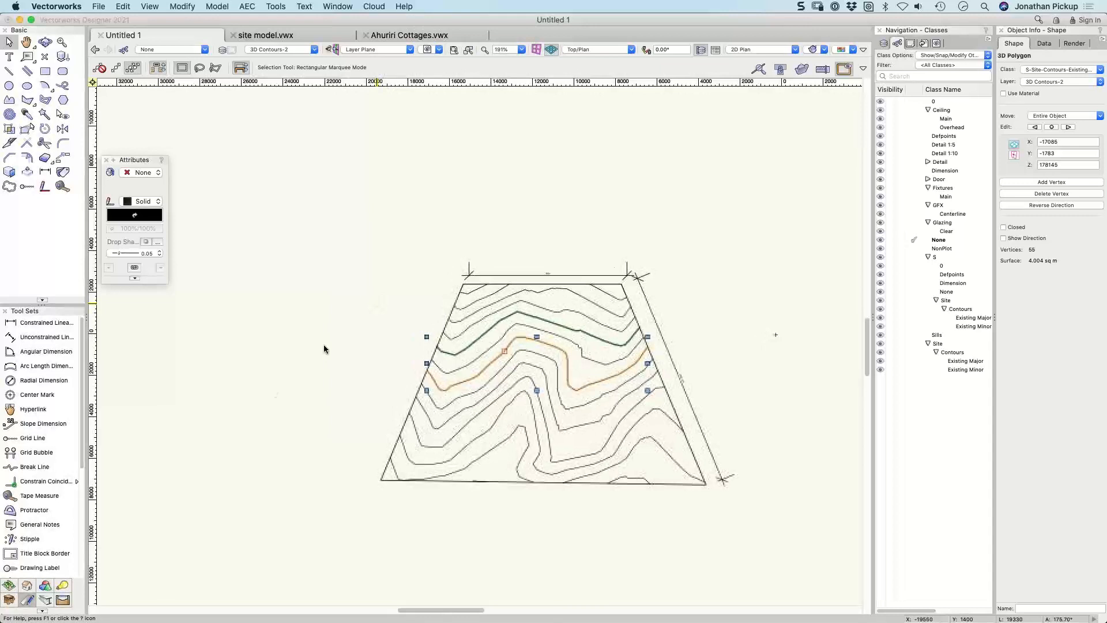
Step: Check the thick green contour's elevation and activate the Stake tool with its elevation set to 178m
left_click(10, 585)
left_click(23, 325)
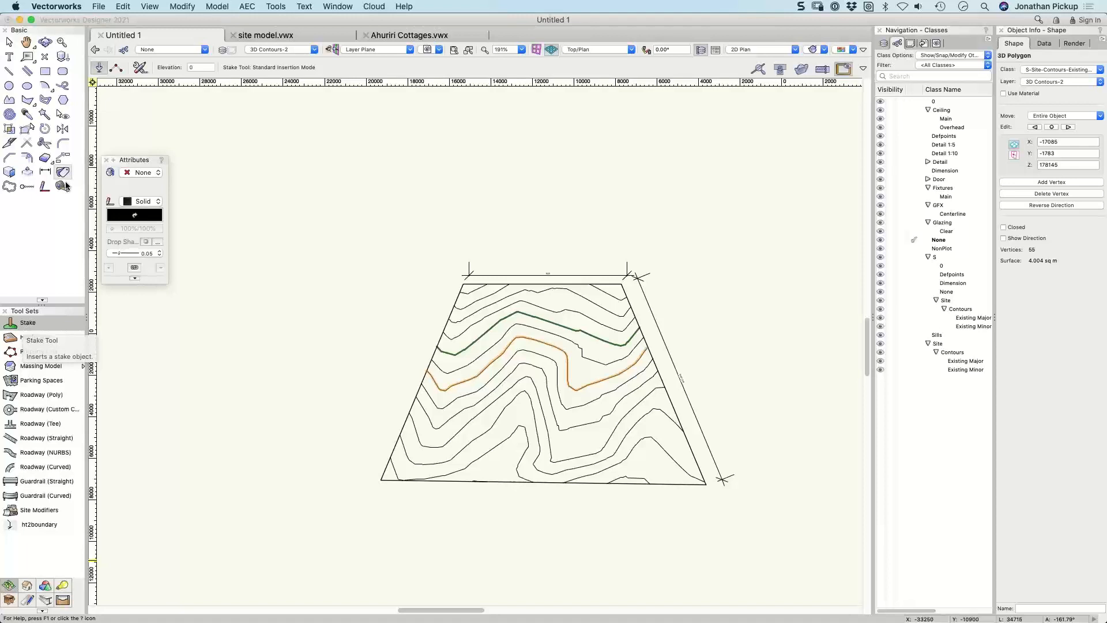
scroll(464, 360, "up", 5)
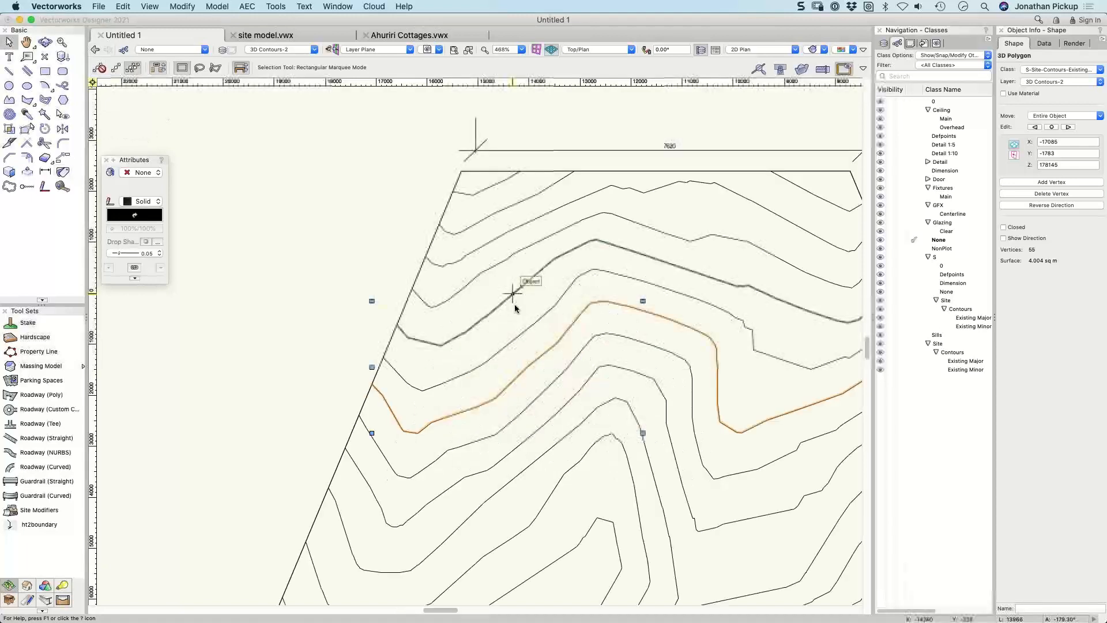
left_click(514, 294)
left_click(201, 68)
type("178m")
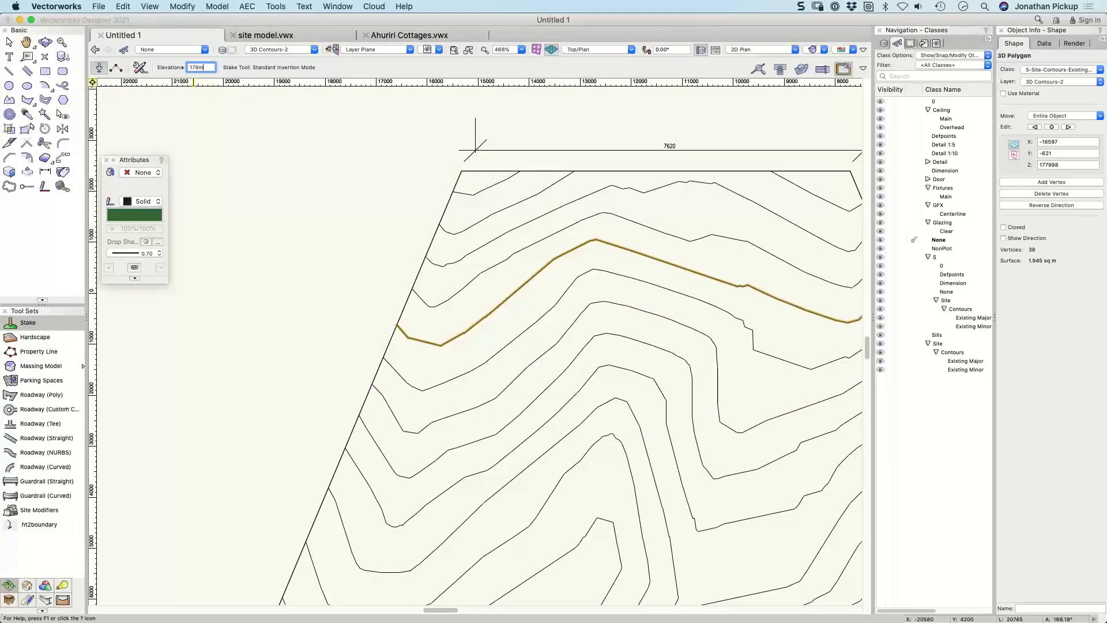
key("Return")
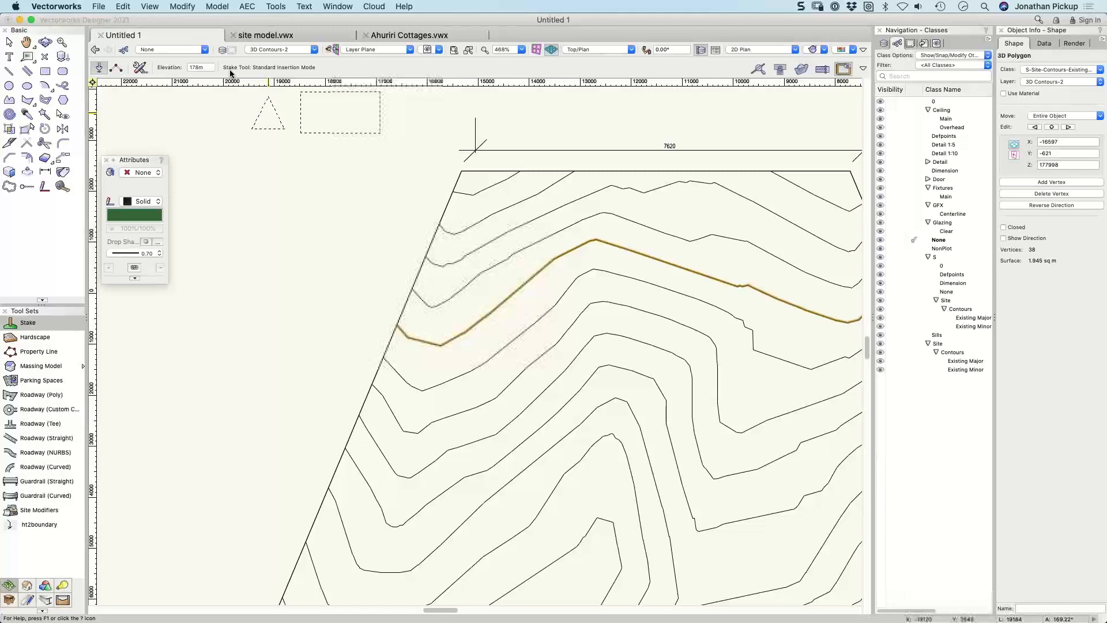
Step: Review the Stake object properties and place a row of Cross-style stakes at 178000 mm beyond the site's upper-left boundary
left_click(139, 69)
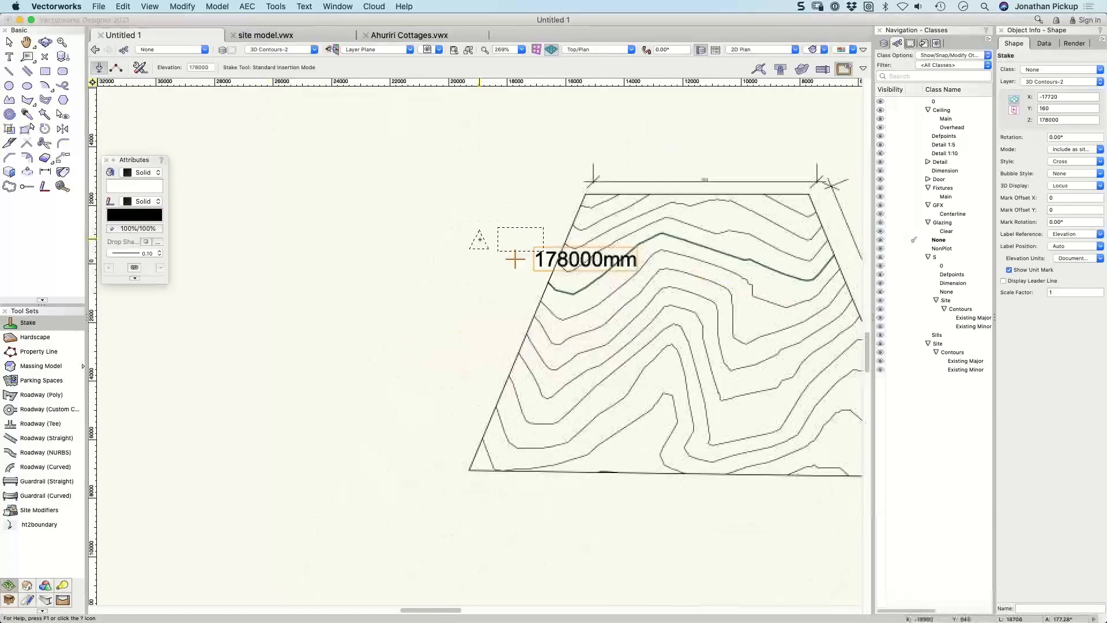
left_click(515, 260)
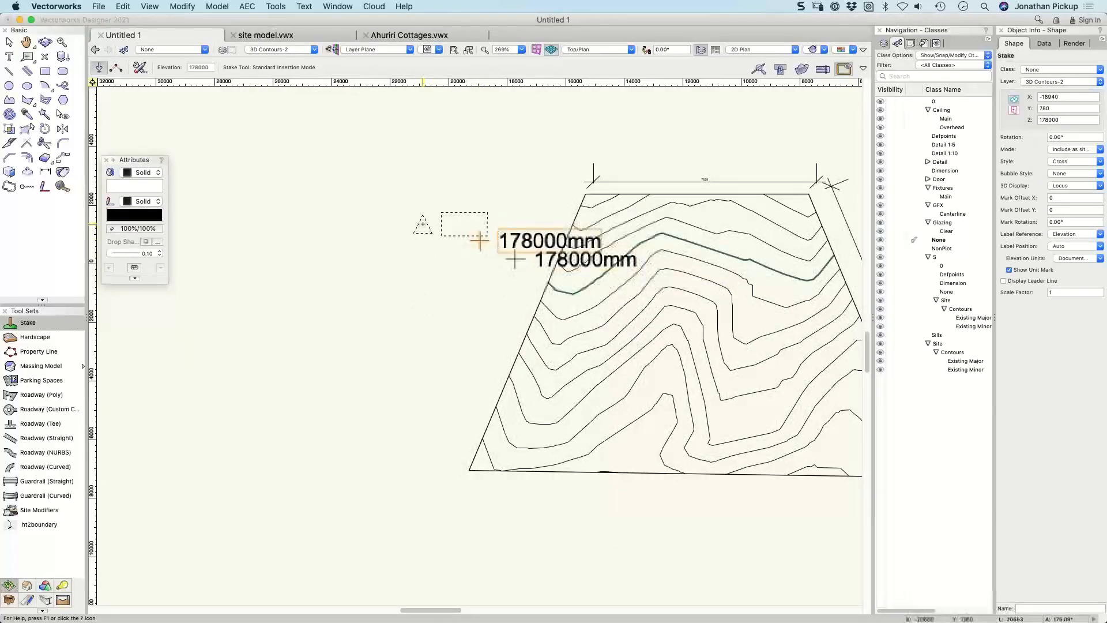
left_click(480, 241)
left_click(423, 223)
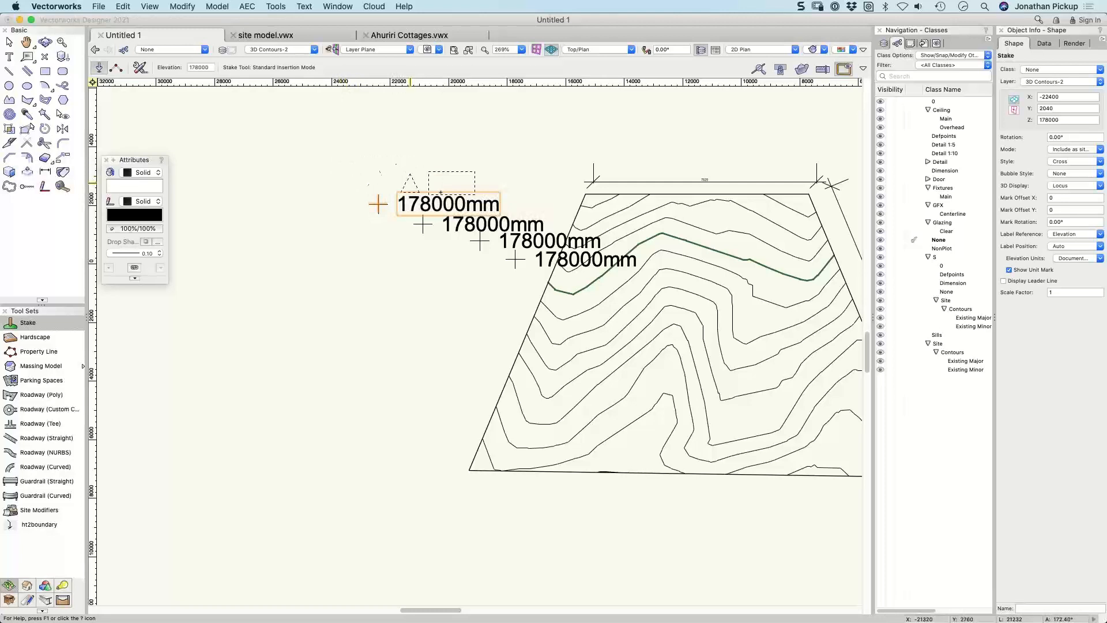
Step: Select the contour that runs down to the site's lower-left edge and check its Z elevation
scroll(474, 203, "right", 6)
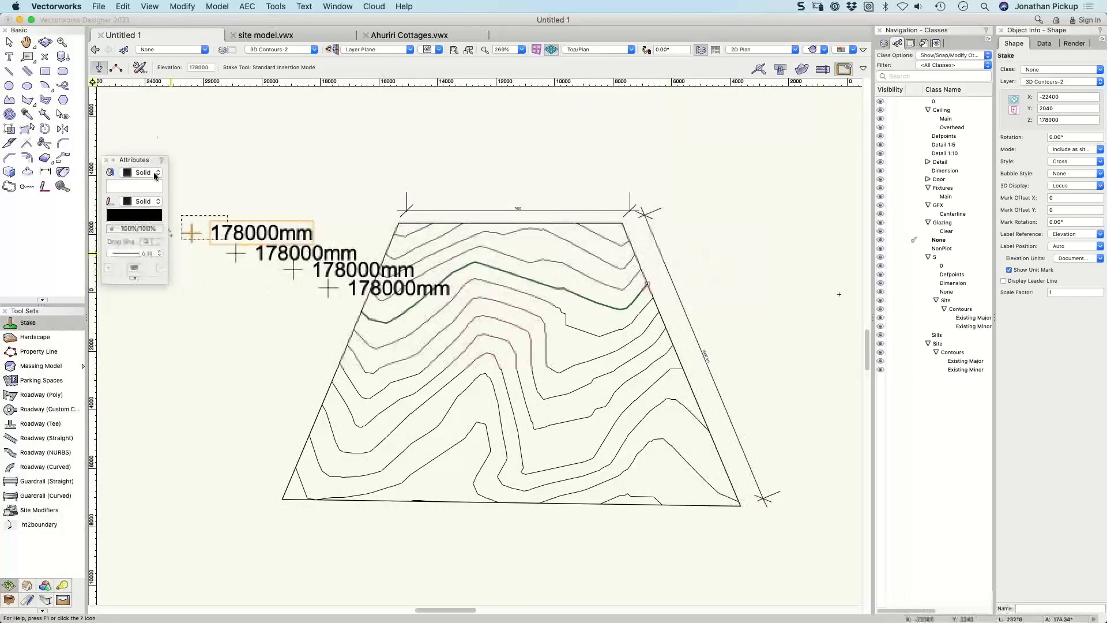
key("x")
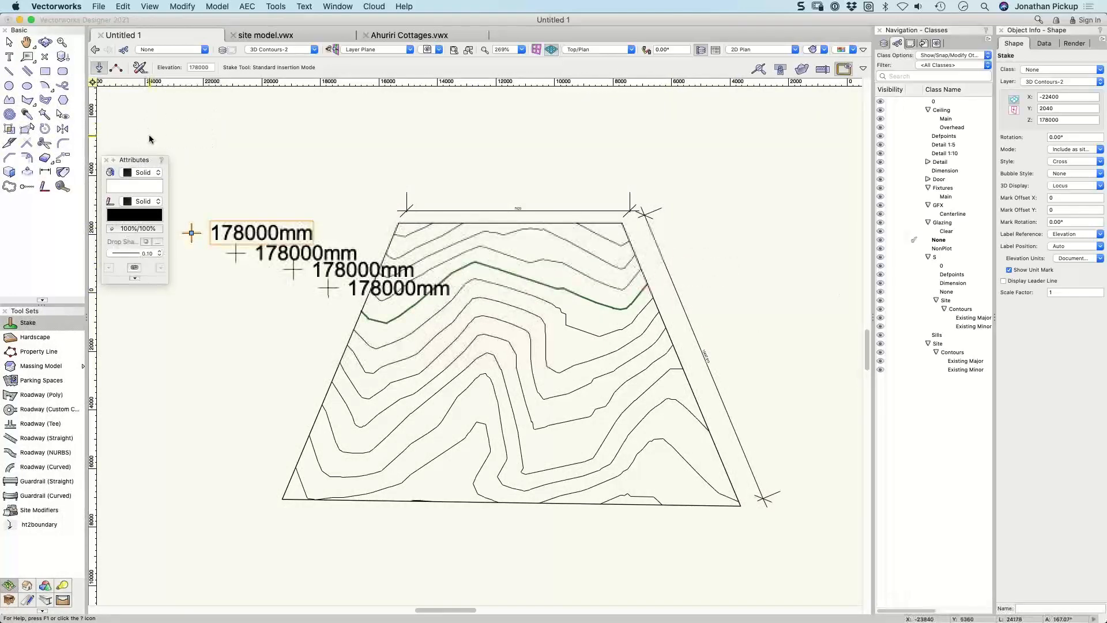
left_click(489, 376)
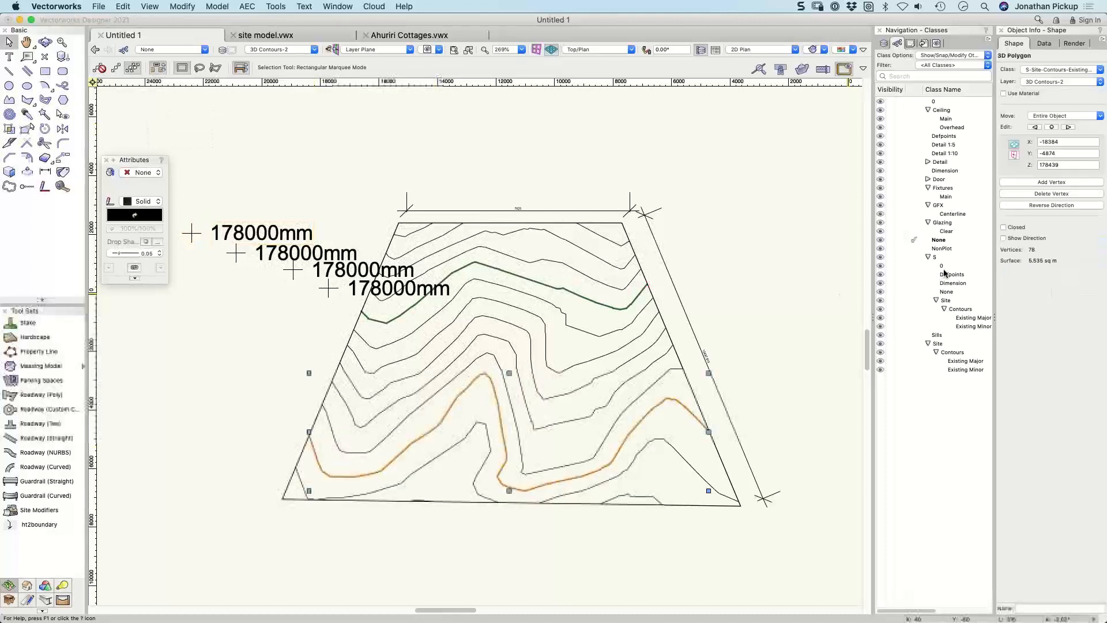
double_click(1066, 165)
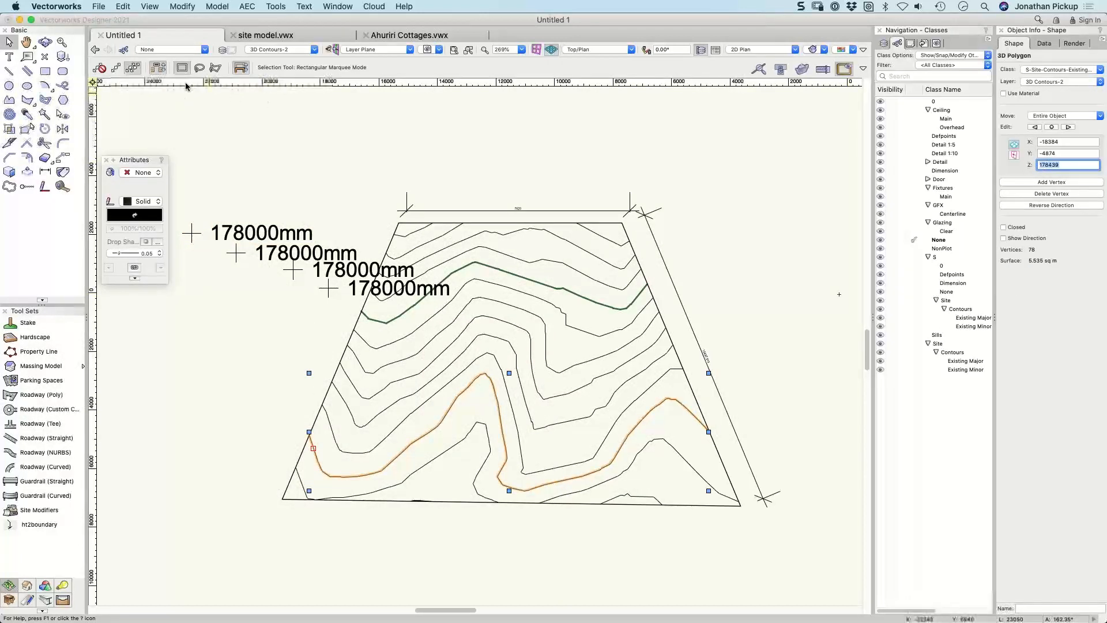
Step: Place a row of five stakes at 178.5 m elevation, from the checked contour's left end outward beyond the site boundary
left_click(27, 323)
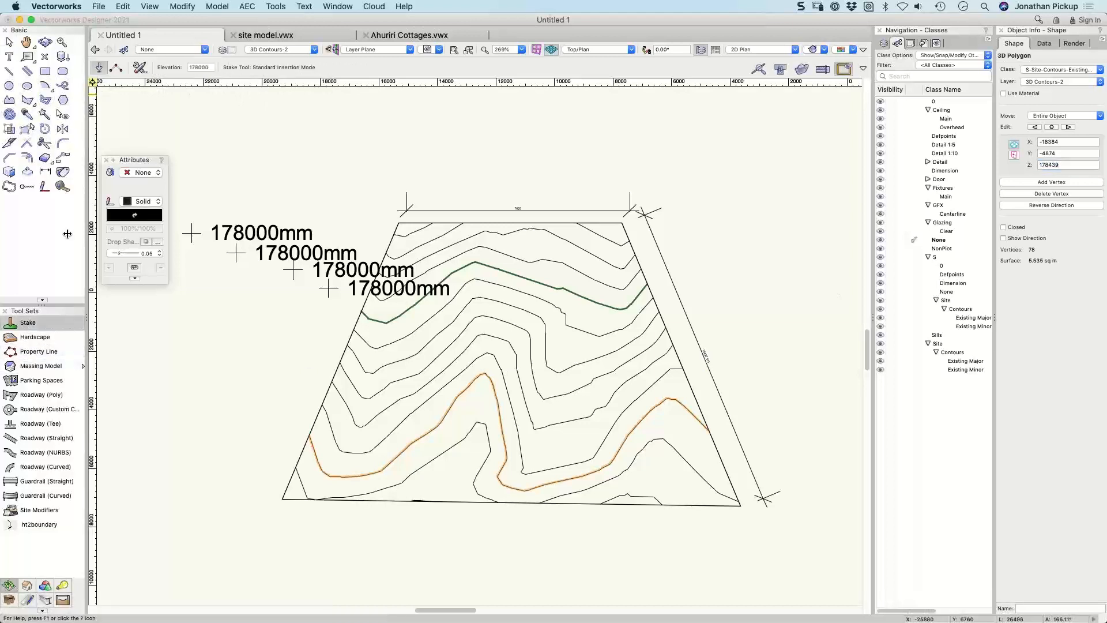
double_click(207, 70)
double_click(209, 67)
type("1")
key("Return")
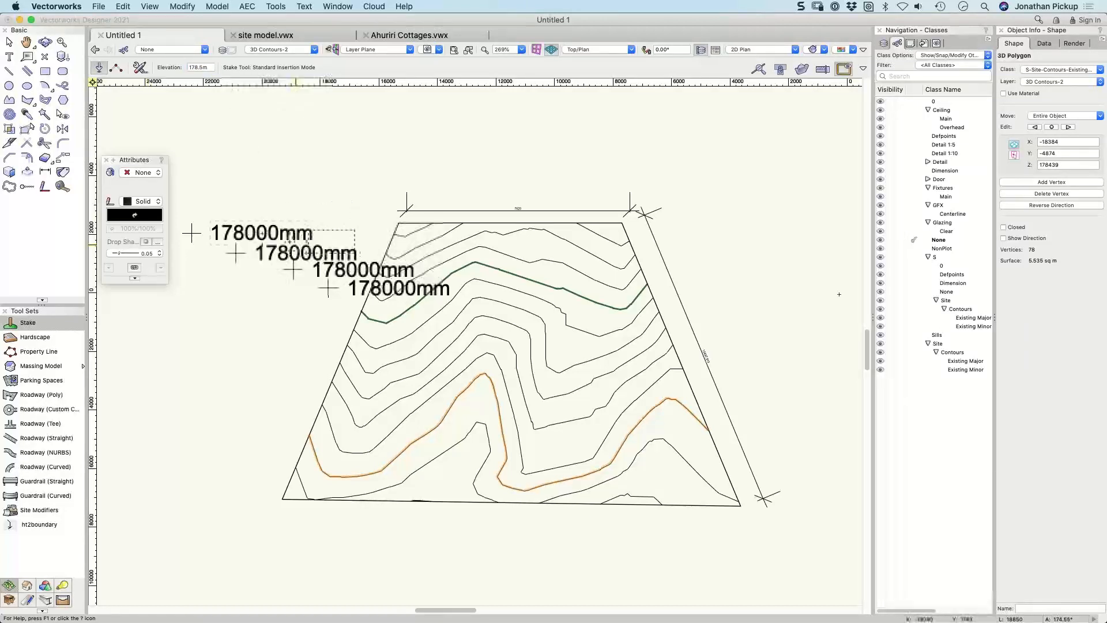
left_click(309, 435)
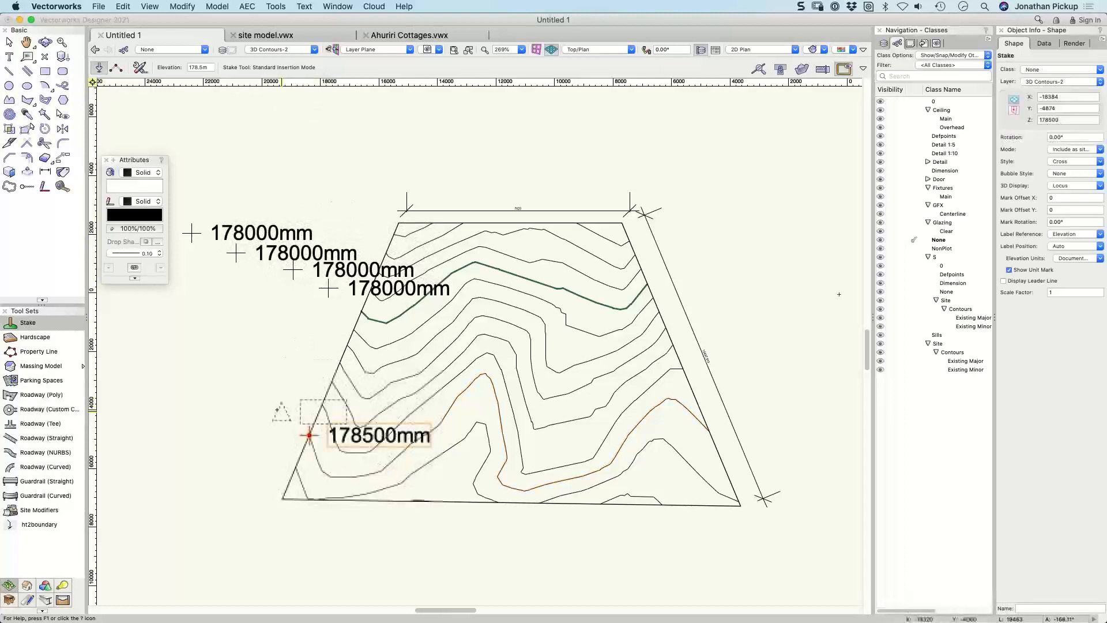
left_click(271, 407)
left_click(240, 389)
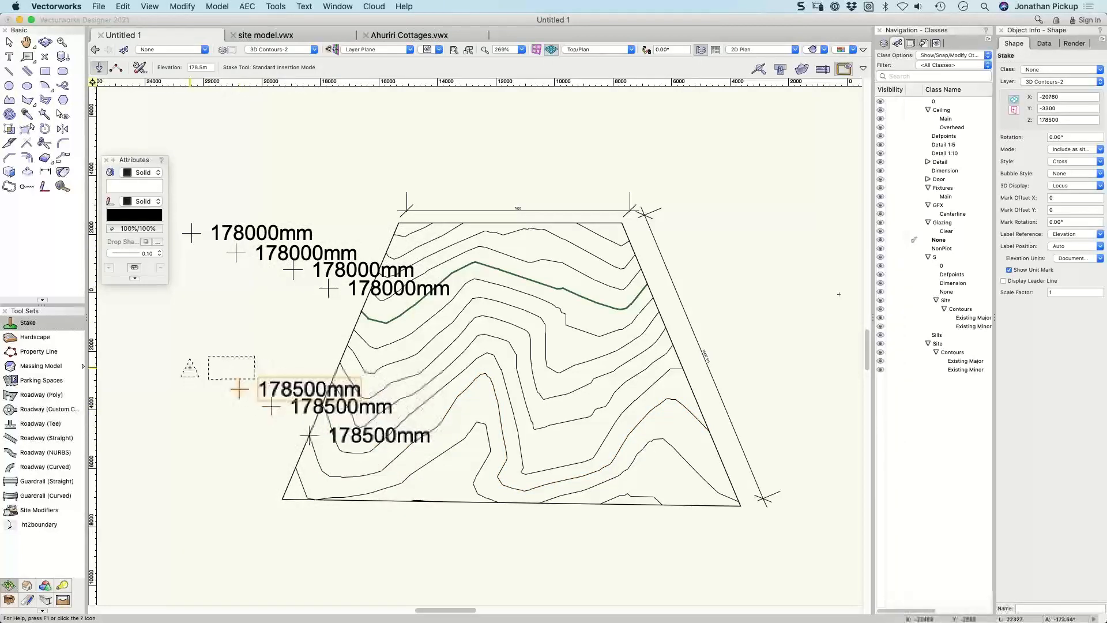
left_click(190, 369)
left_click(140, 353)
key("x")
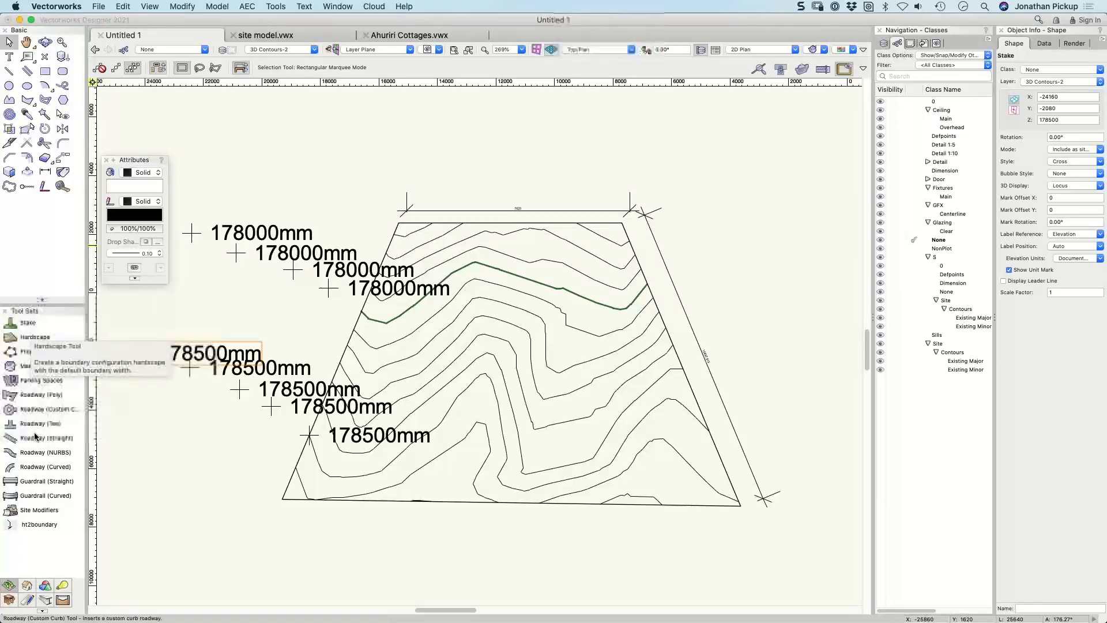
Step: Place a 3D Locus beyond the site's lower-left corner at about X -24540, Y -8440, with the Top view's projection set to Orthogonal
left_click(46, 586)
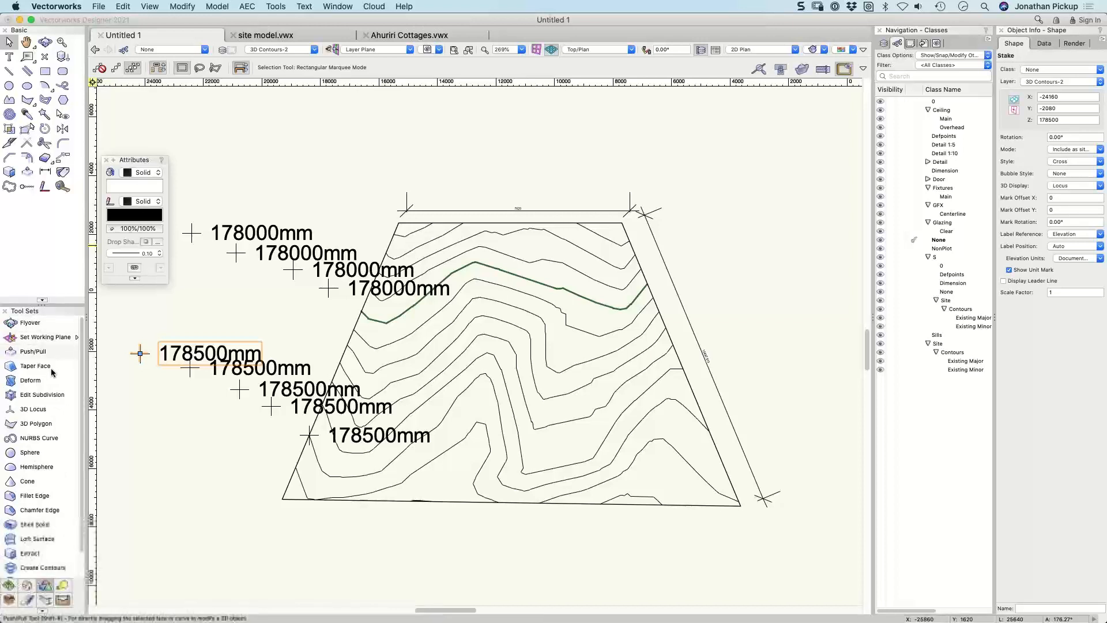
left_click(39, 408)
scroll(434, 327, "down", 2)
scroll(414, 318, "left", 2)
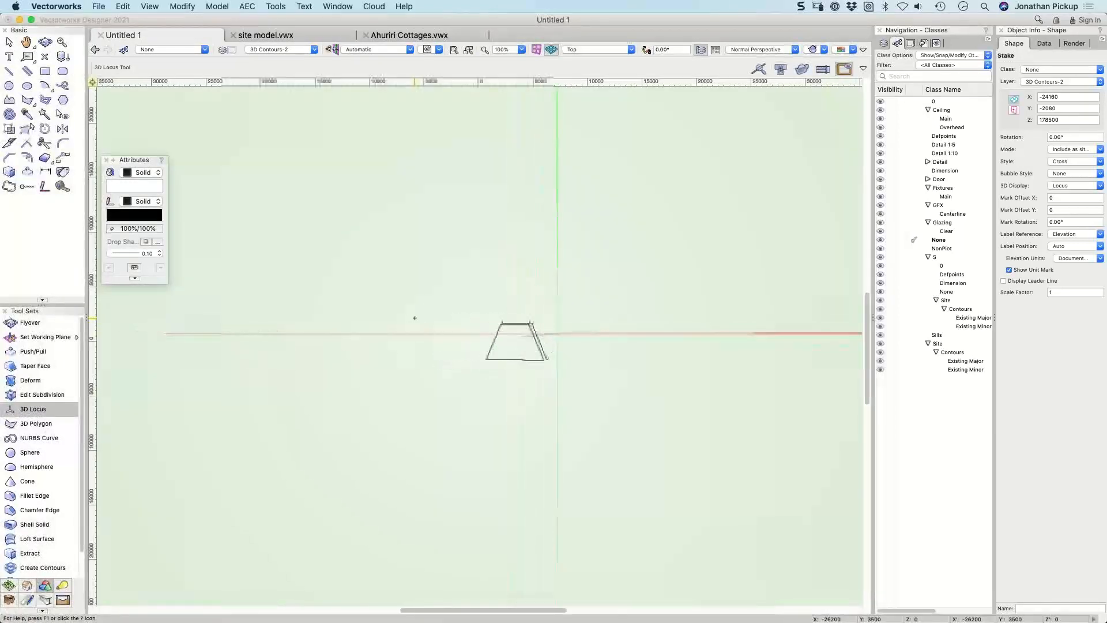
left_click(760, 50)
left_click(746, 71)
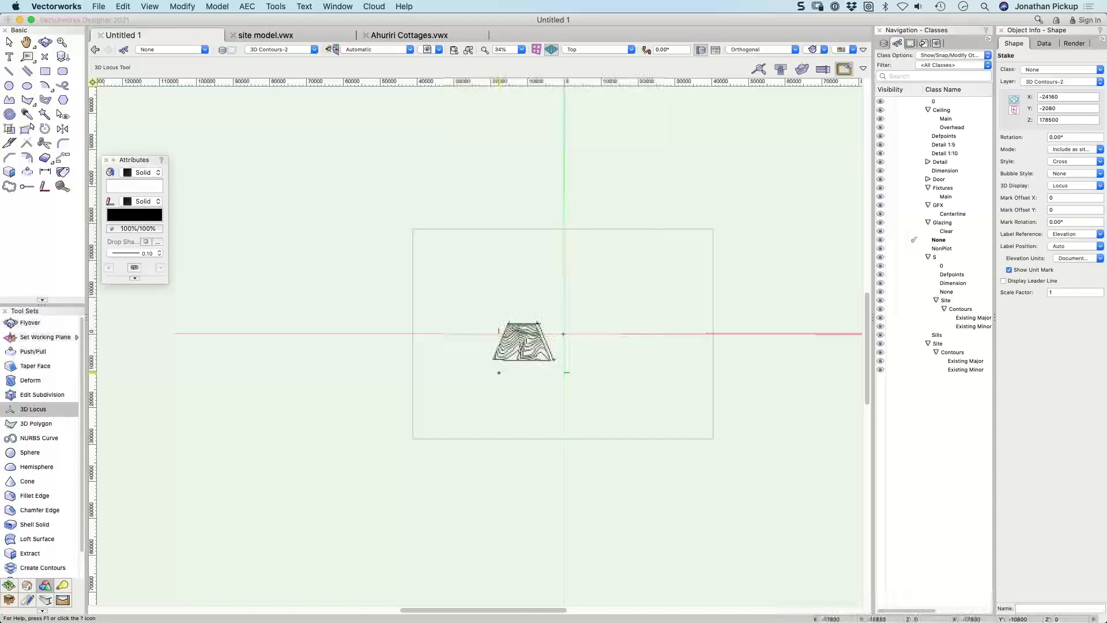
scroll(498, 372, "up", 3)
scroll(487, 362, "up", 3)
left_click(383, 393)
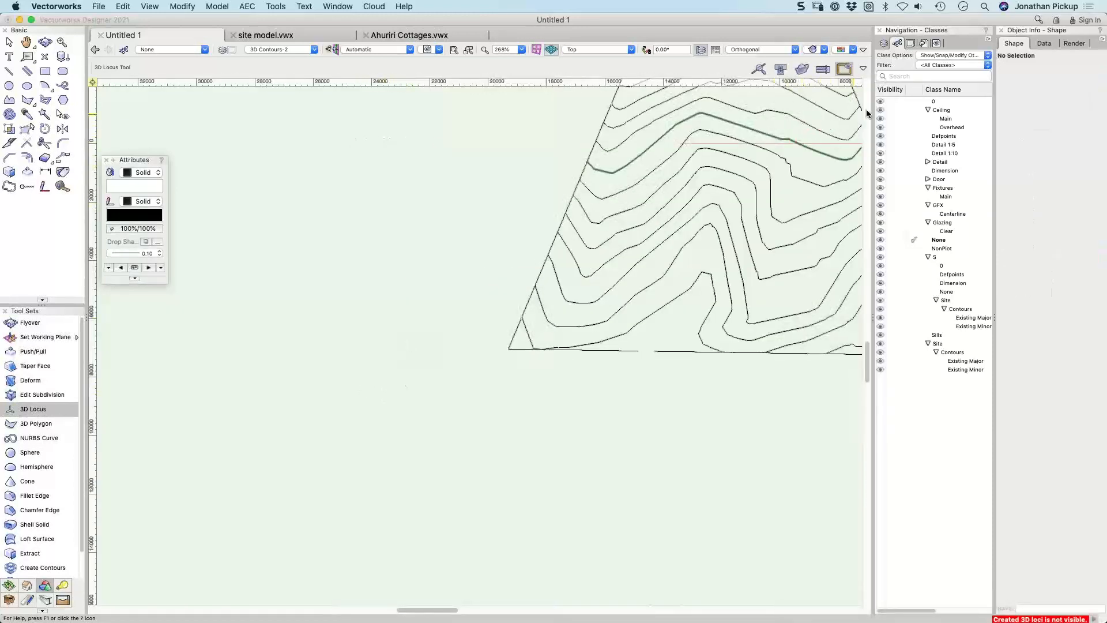
Step: Change the view's render mode from OpenGL to Wireframe and return to the Selection tool
left_click(864, 67)
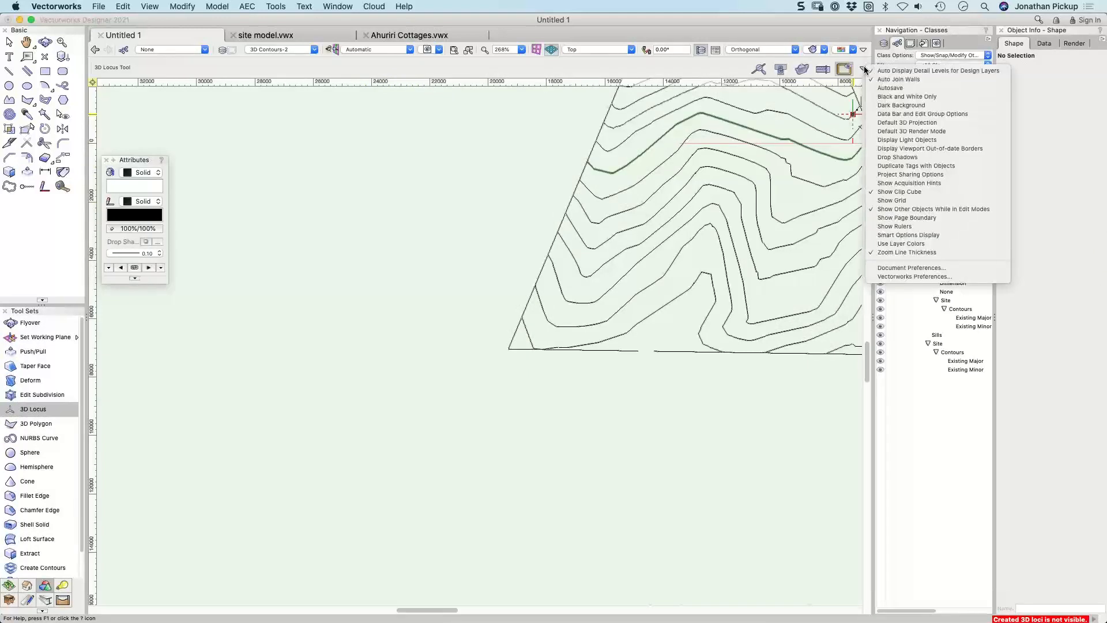
left_click(864, 67)
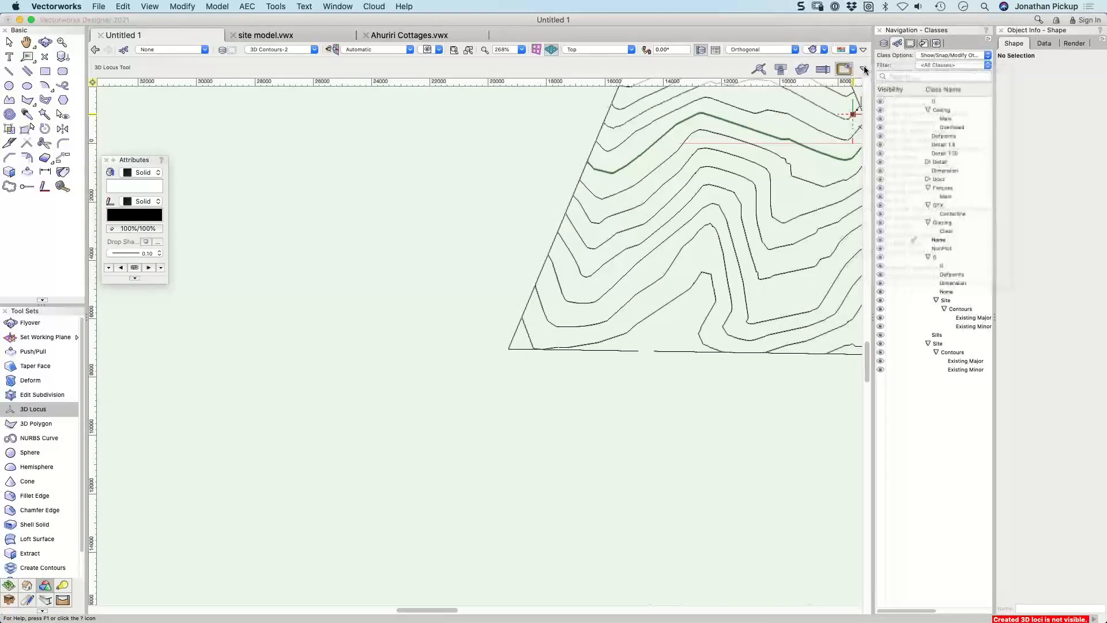
left_click(813, 49)
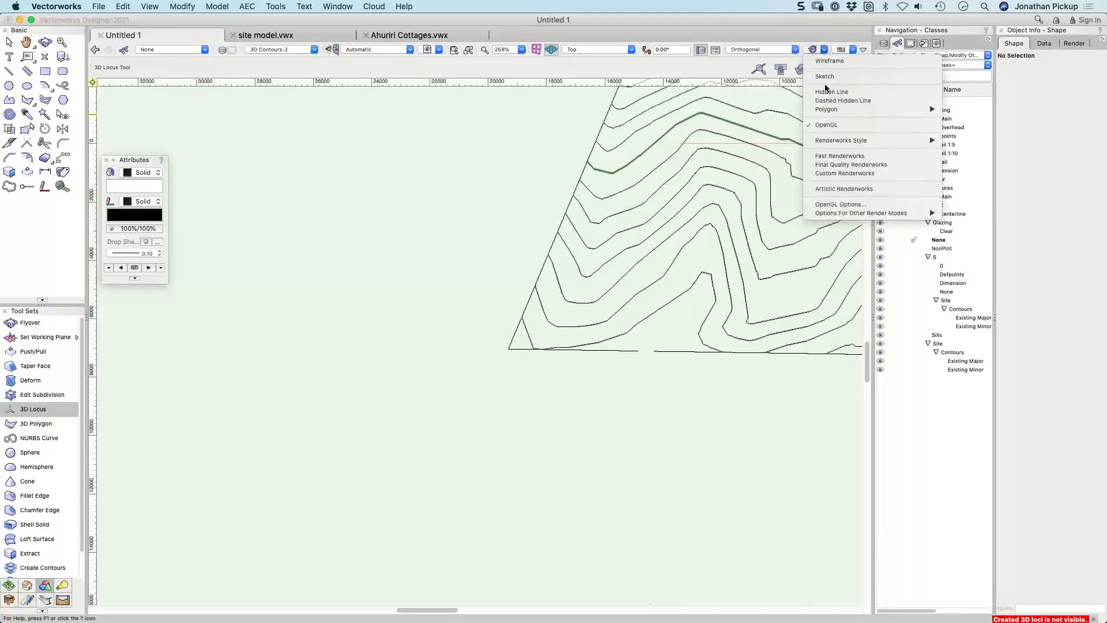
left_click(831, 60)
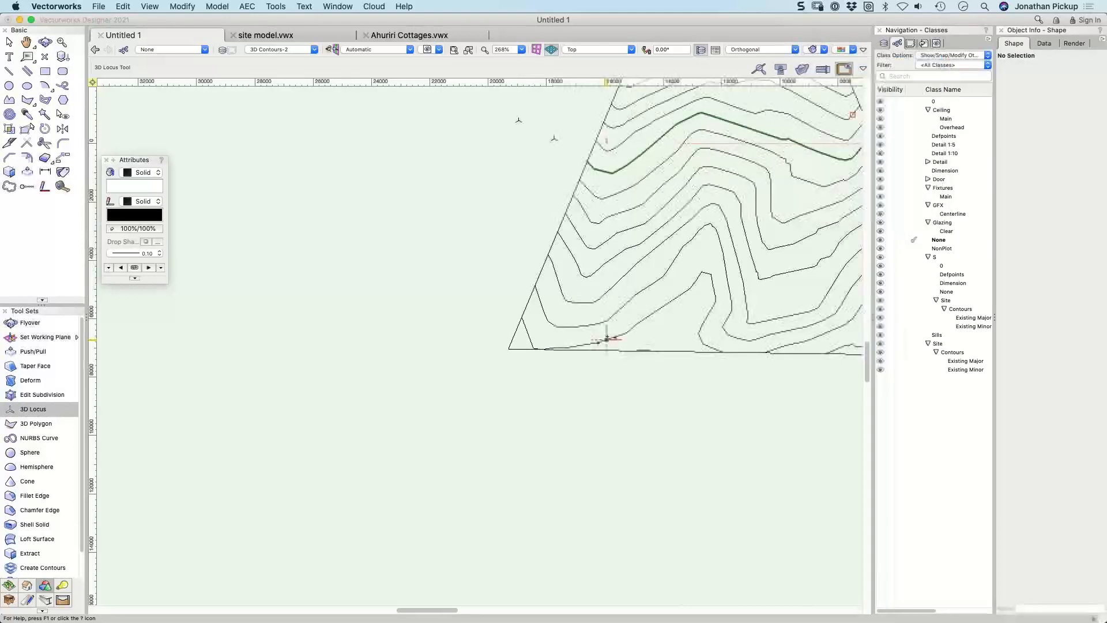
key("x")
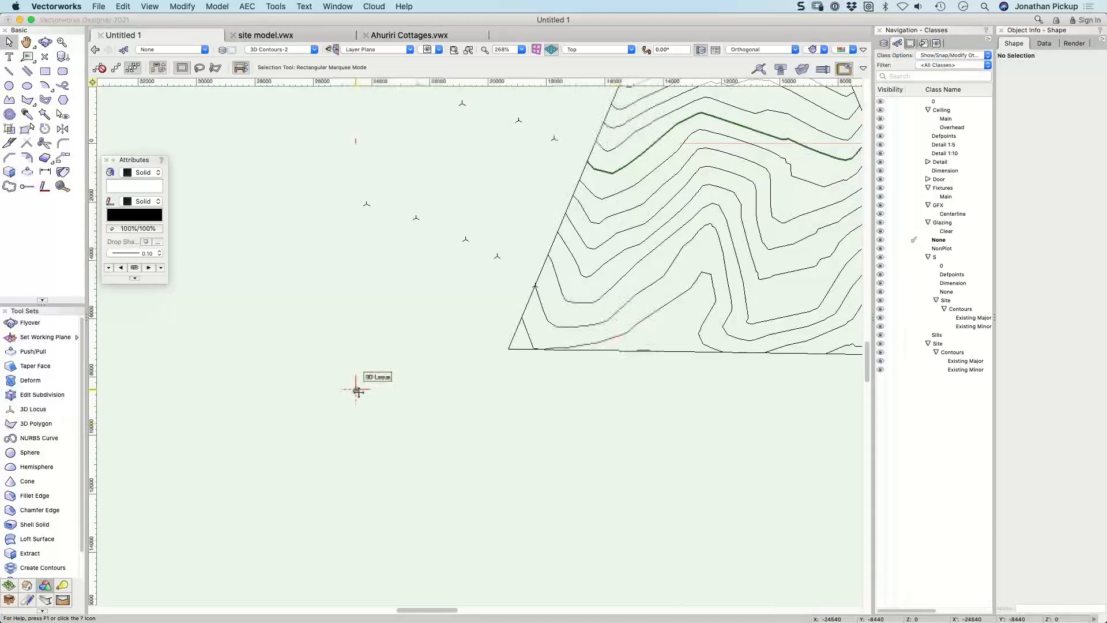
Step: Set the Z elevation of the 3D locus beyond the site's lower-left corner to 179000 mm
left_click(356, 389)
double_click(1043, 120)
type("17")
key("Return")
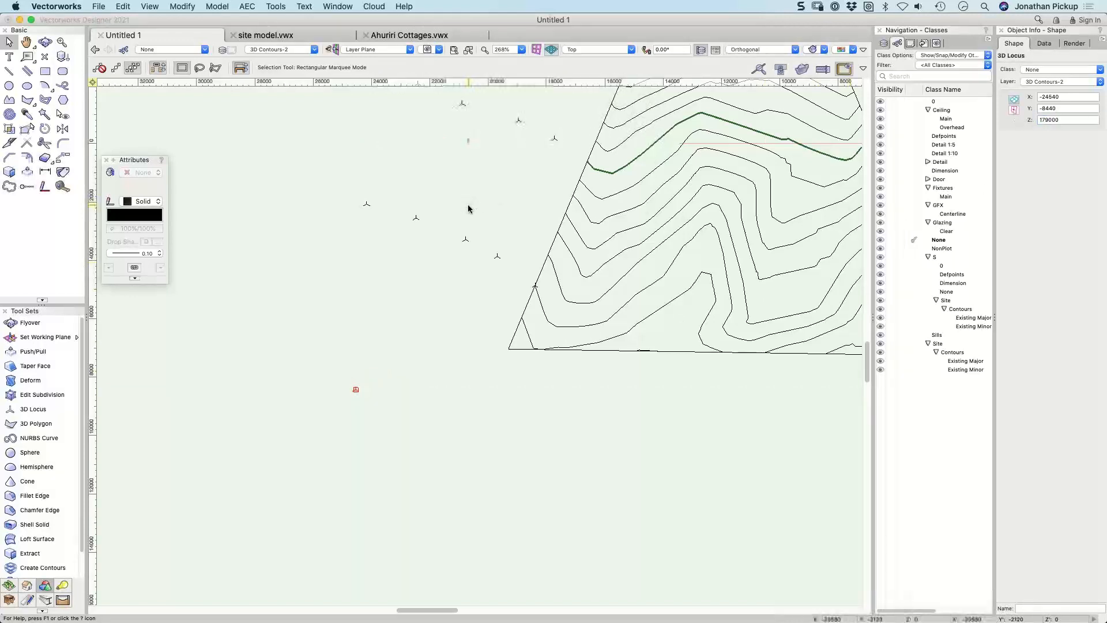
left_click(457, 292)
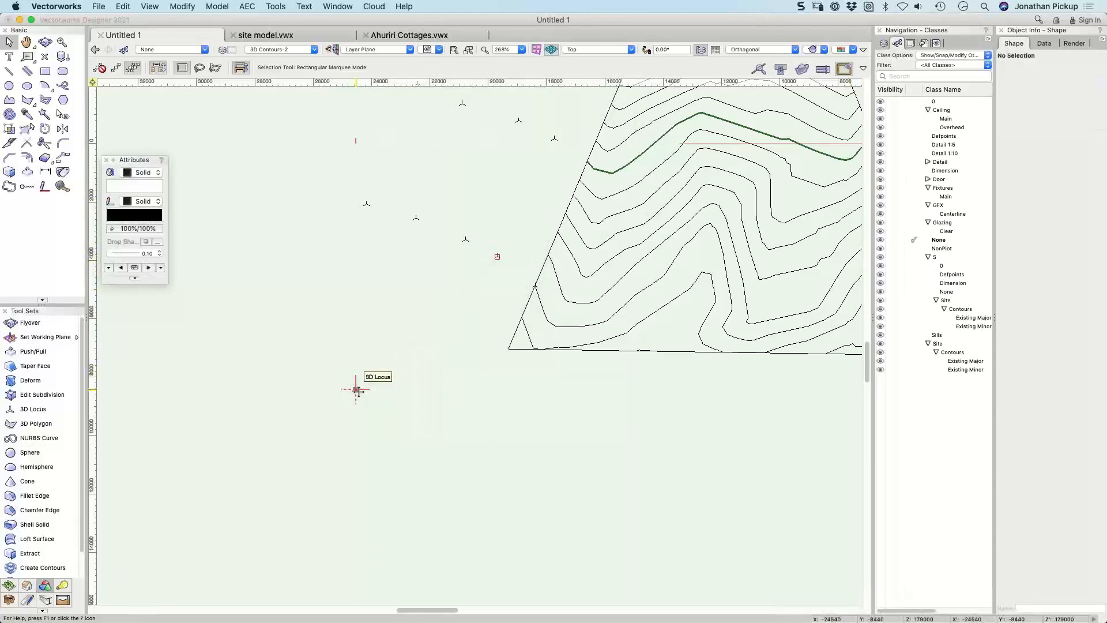
Step: Return to Top/Plan view and compare the properties of the outermost 178500 mm stake with those of the 3D locus
key("super+5")
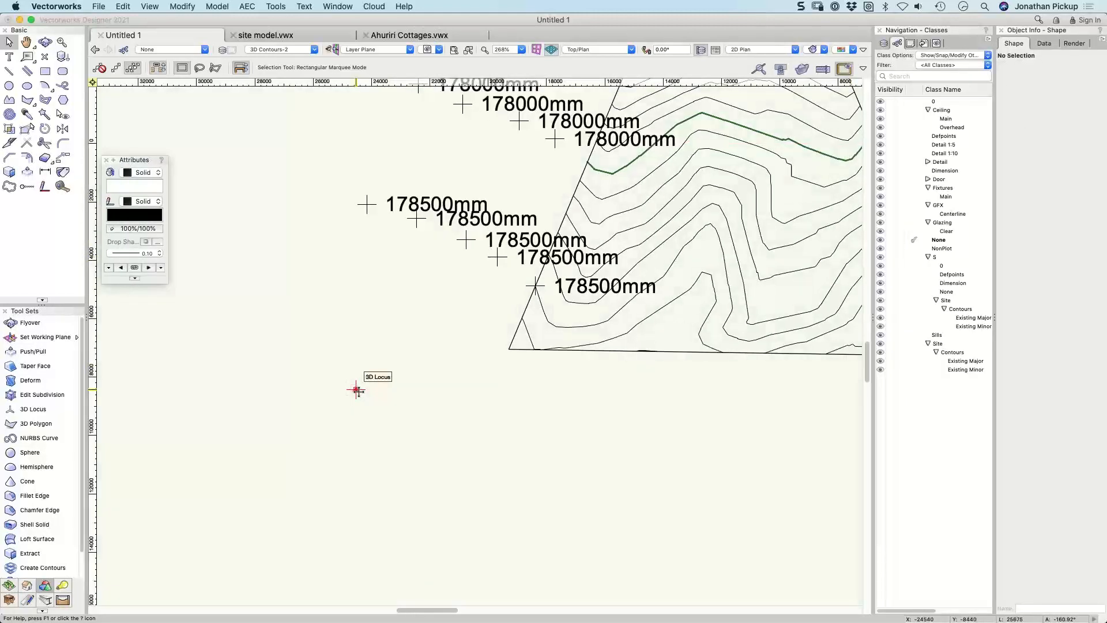
left_click(367, 204)
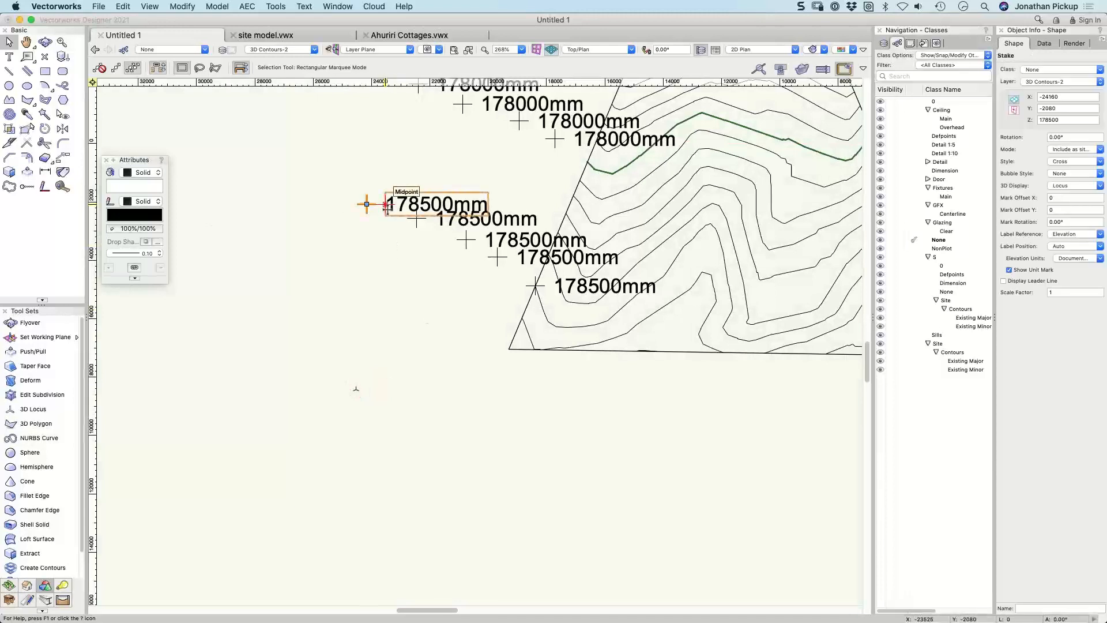
left_click(355, 389)
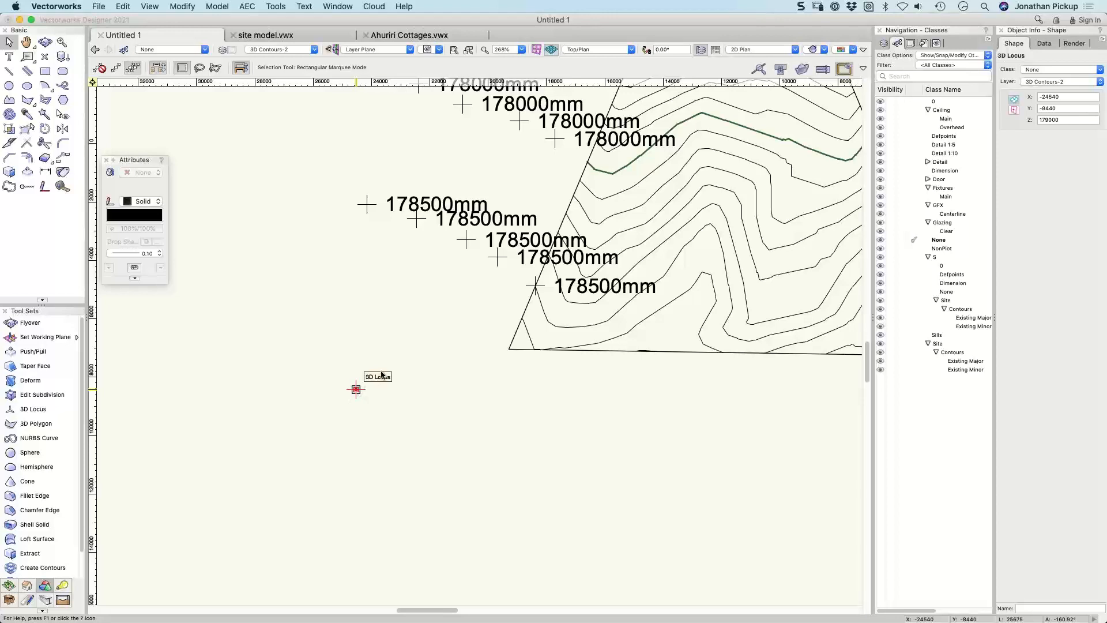
Step: Use the Select Similar tool with the object setting to select all stakes, the 3D locus and the contour polygons together
scroll(467, 308, "down", 1)
scroll(467, 307, "down", 5)
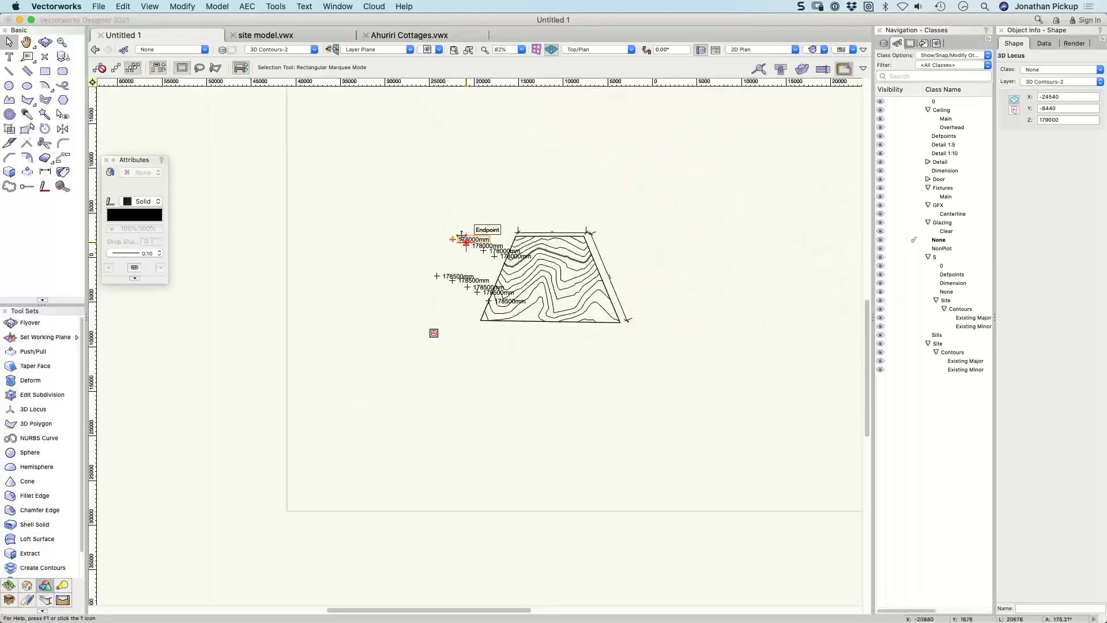
left_click(44, 113)
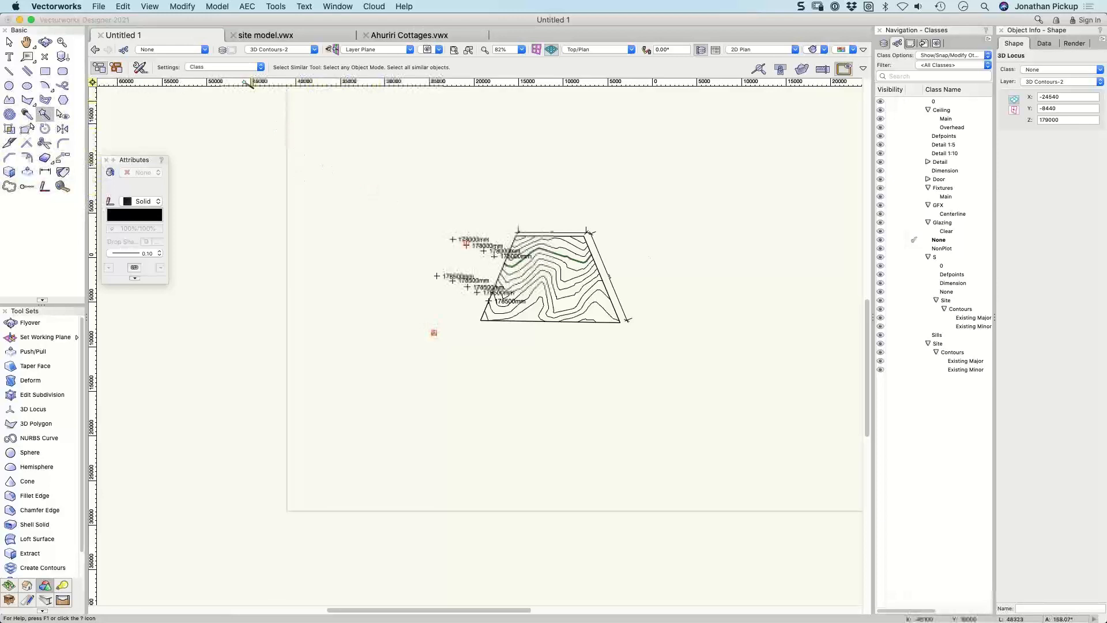
left_click(225, 67)
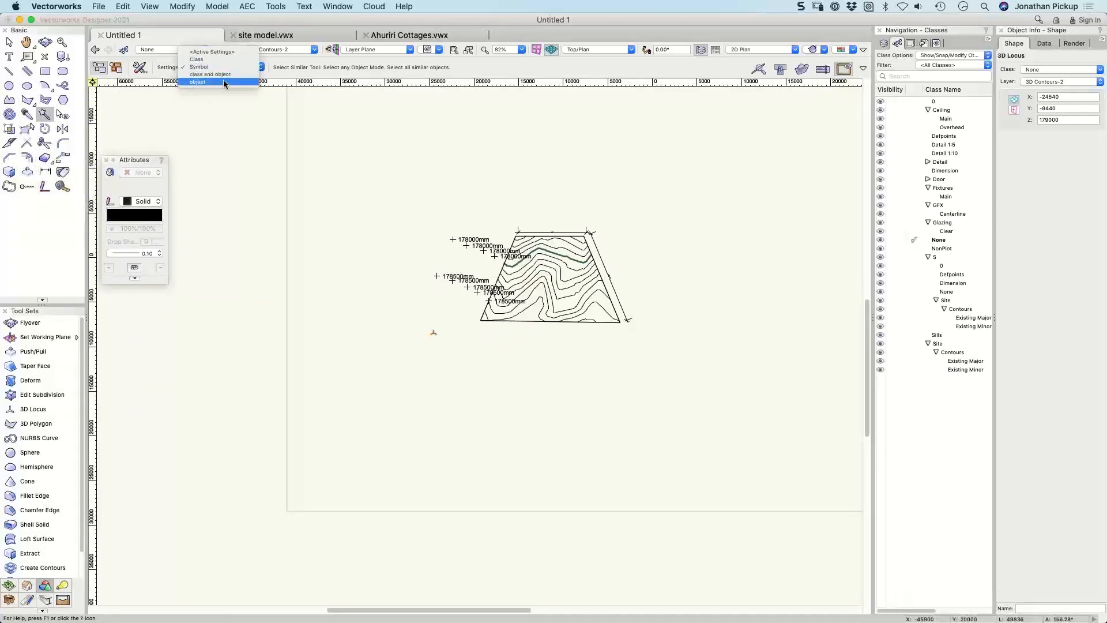
left_click(225, 82)
left_click(453, 239)
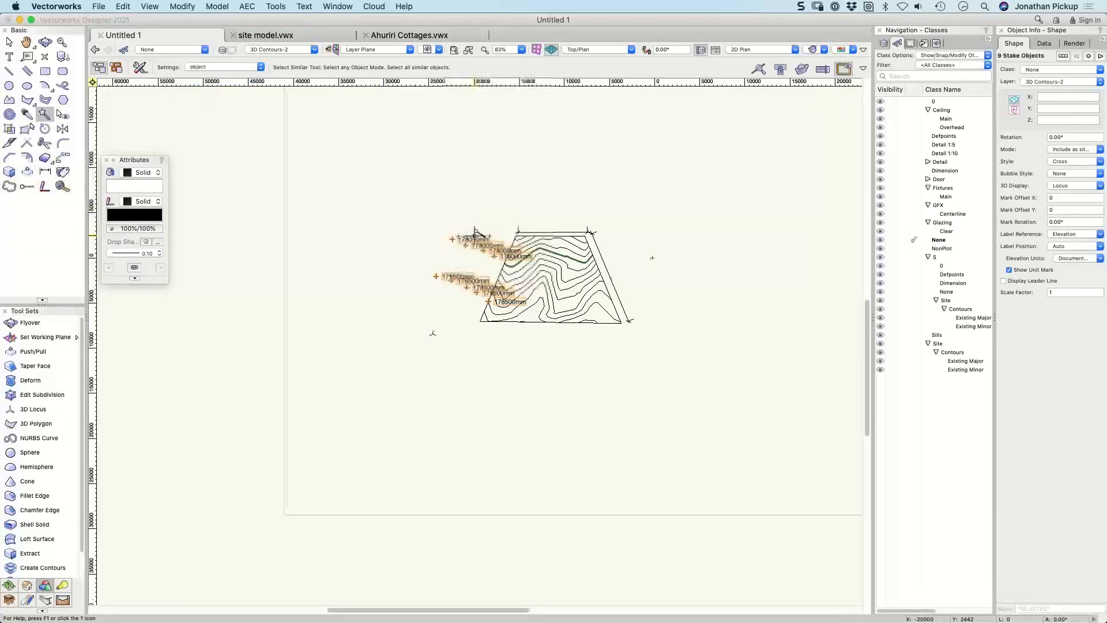
scroll(476, 230, "up", 3)
left_click(404, 404, "shift")
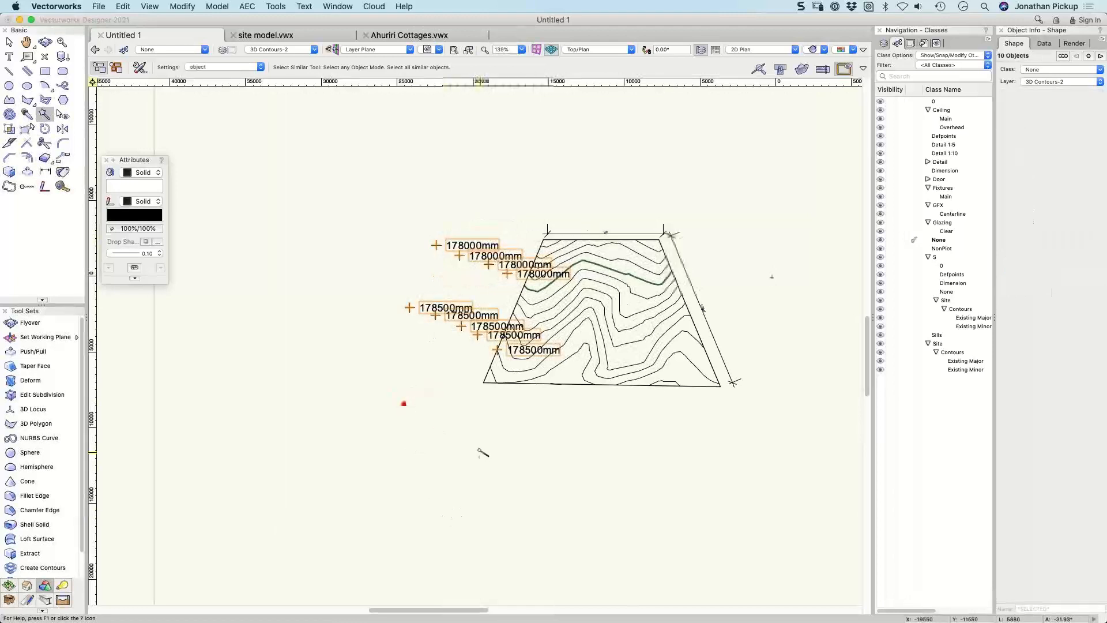
scroll(479, 450, "up", 1)
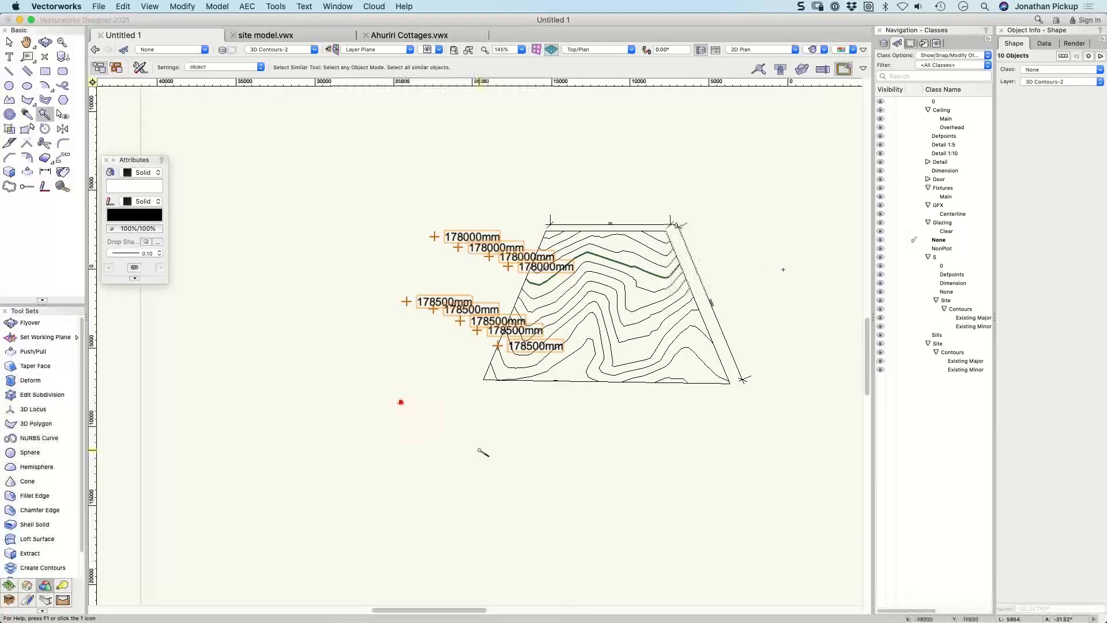
scroll(482, 452, "up", 3)
left_click(563, 317, "shift")
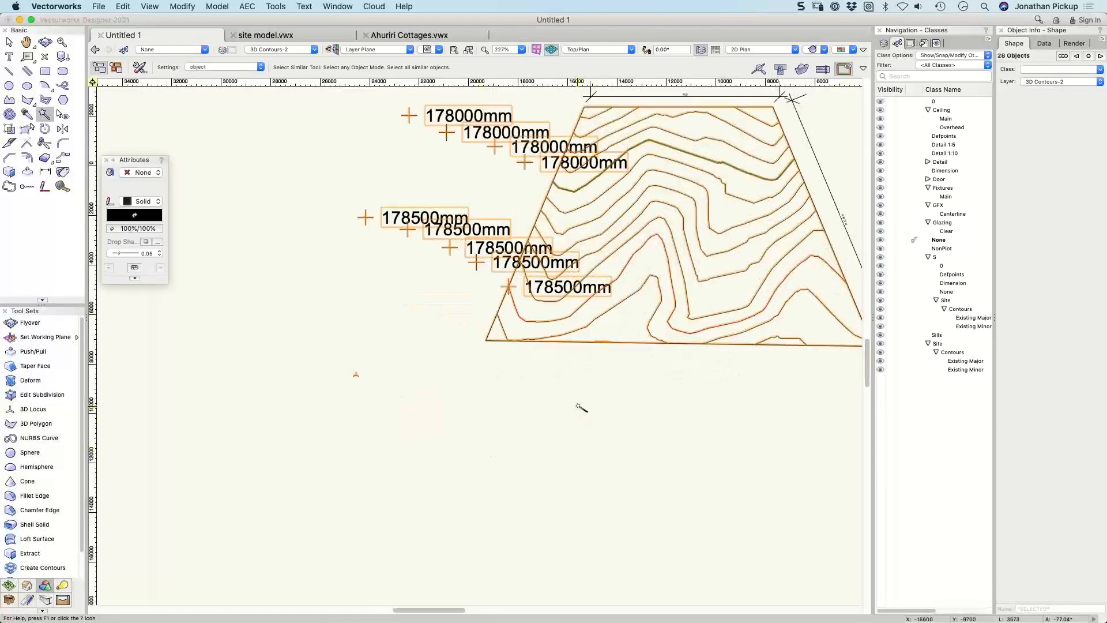
Step: Remove the site boundary from the selection, keeping the stakes, 3D locus and contours selected
scroll(588, 395, "up", 1)
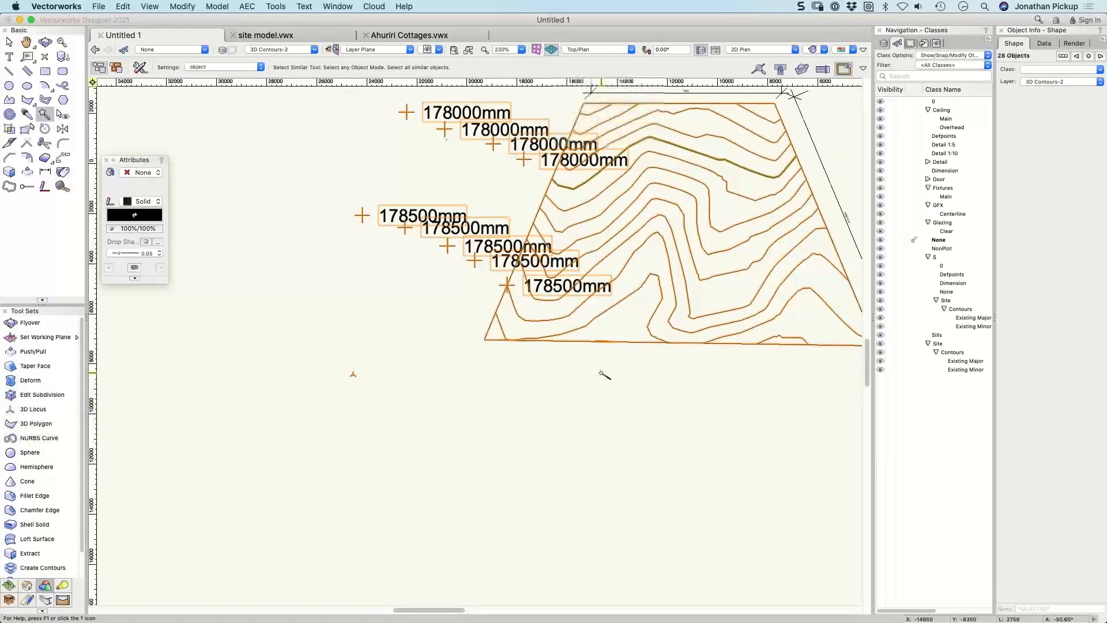
scroll(604, 374, "up", 5)
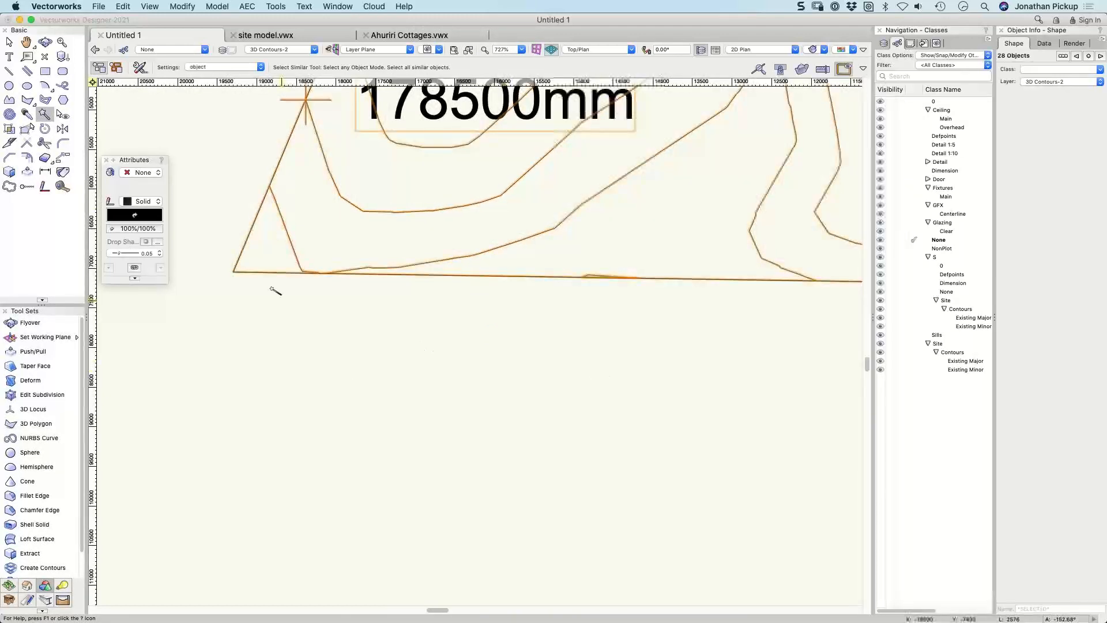
left_click(10, 43)
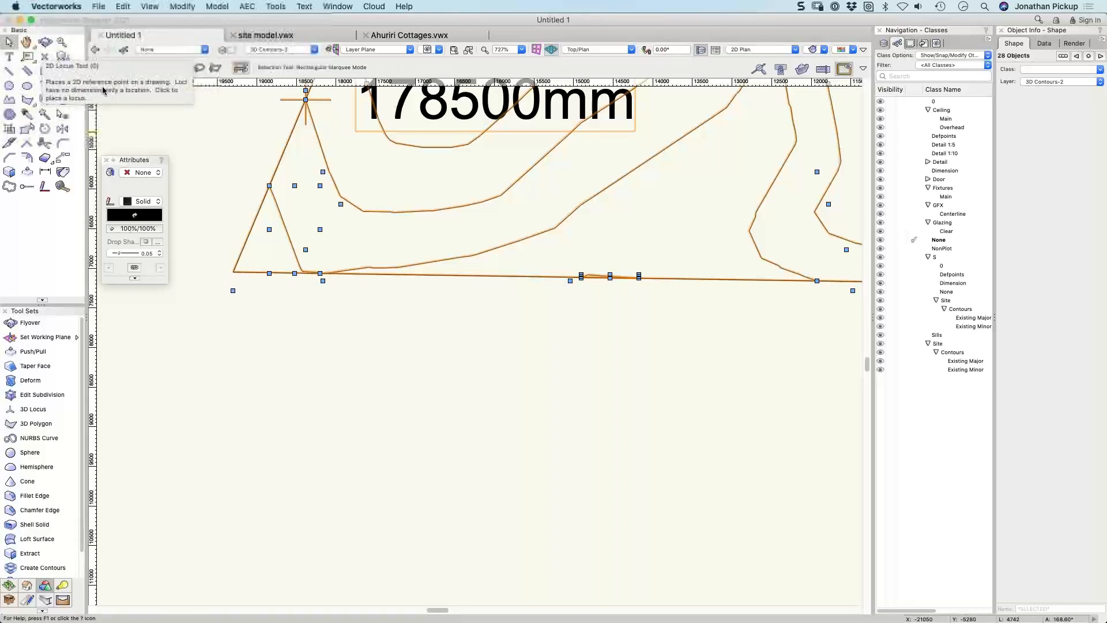
left_click(262, 199, "shift")
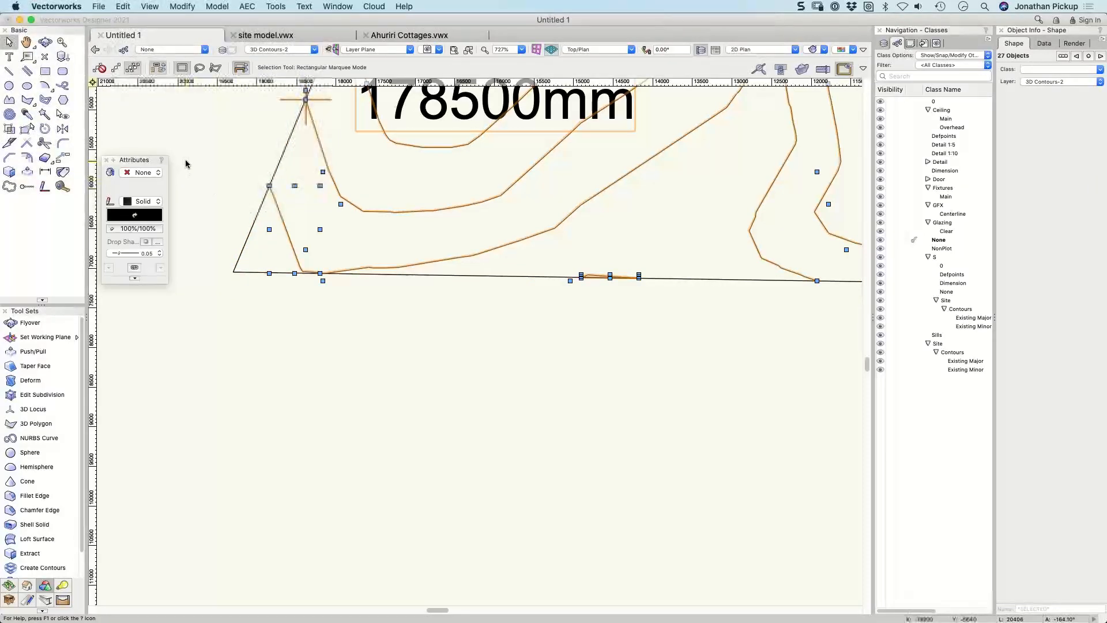
scroll(185, 164, "down", 2)
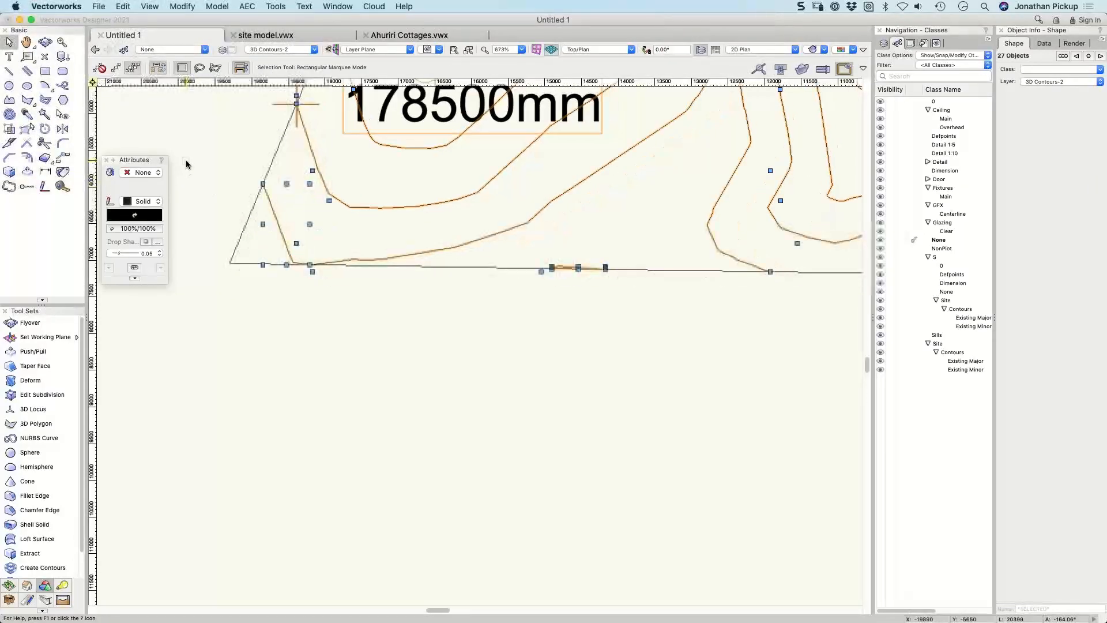
scroll(186, 165, "down", 10)
middle_click_drag(185, 164, 414, 384)
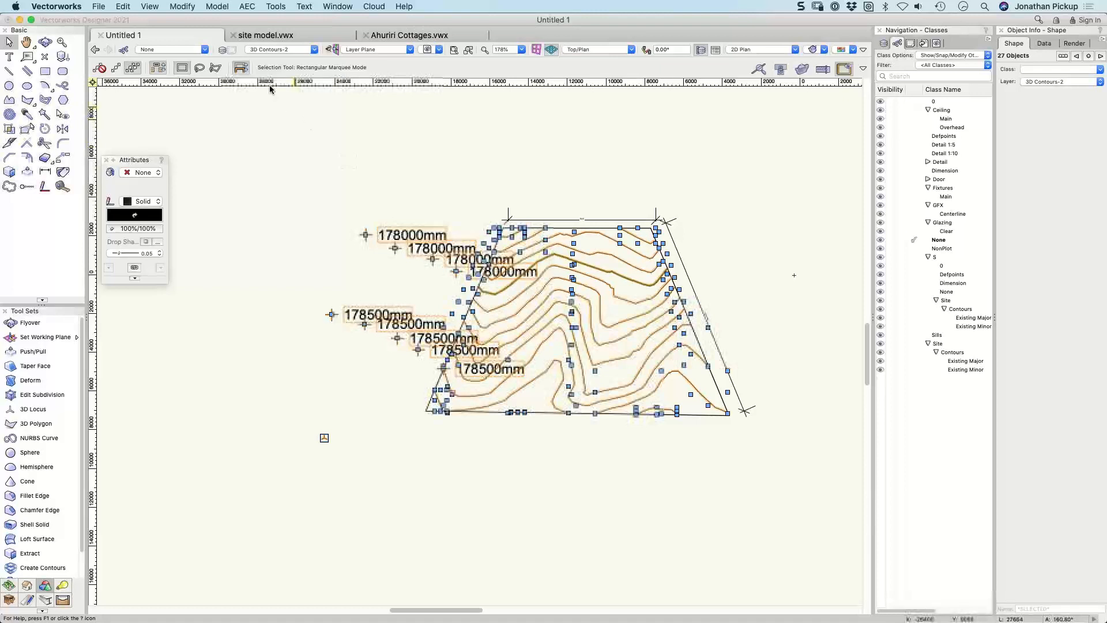
left_click(244, 7)
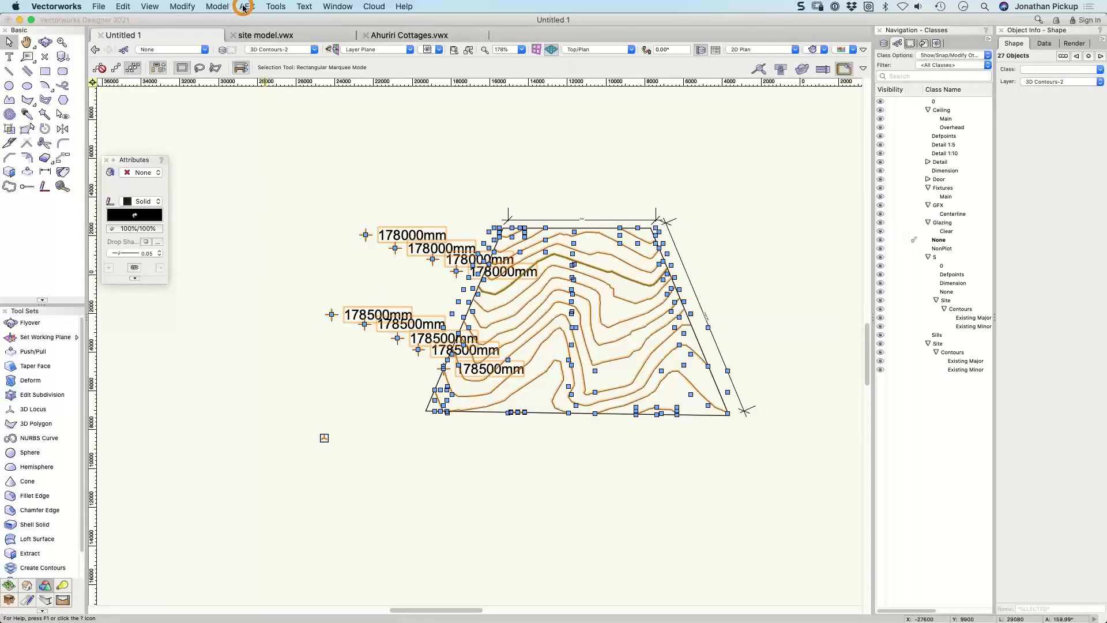
mouse_move(346, 228)
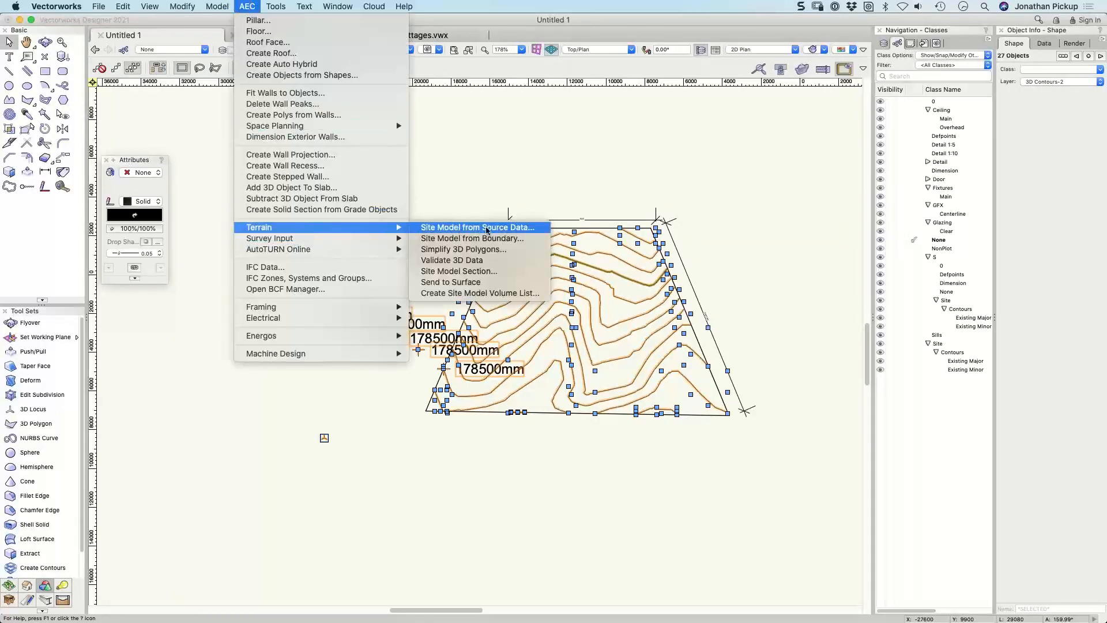
left_click(525, 231)
left_click(524, 229)
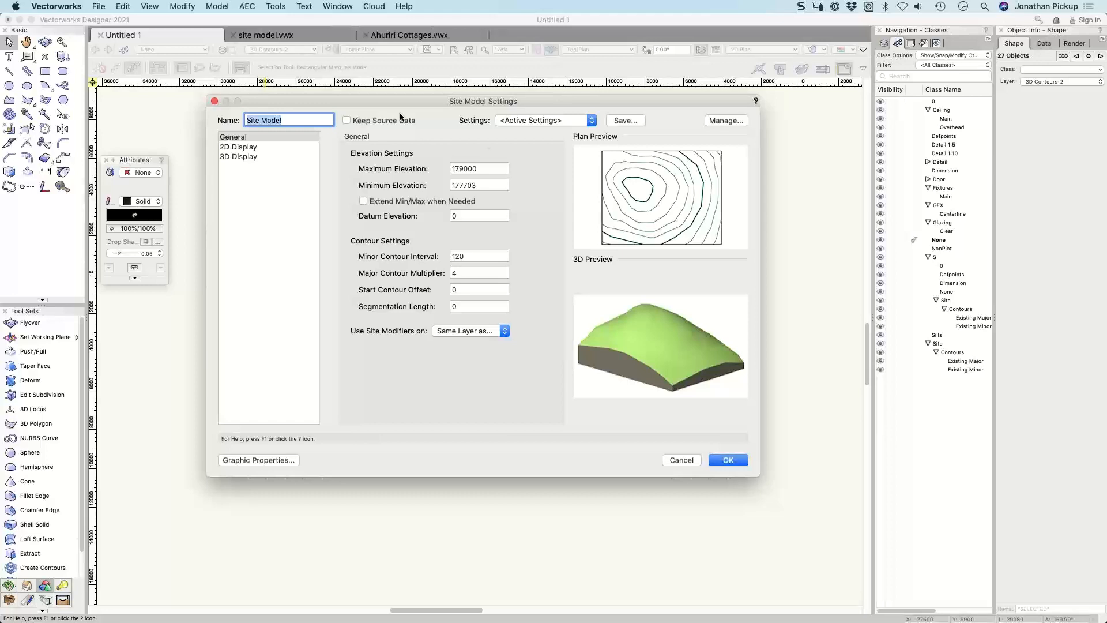
left_click(491, 169)
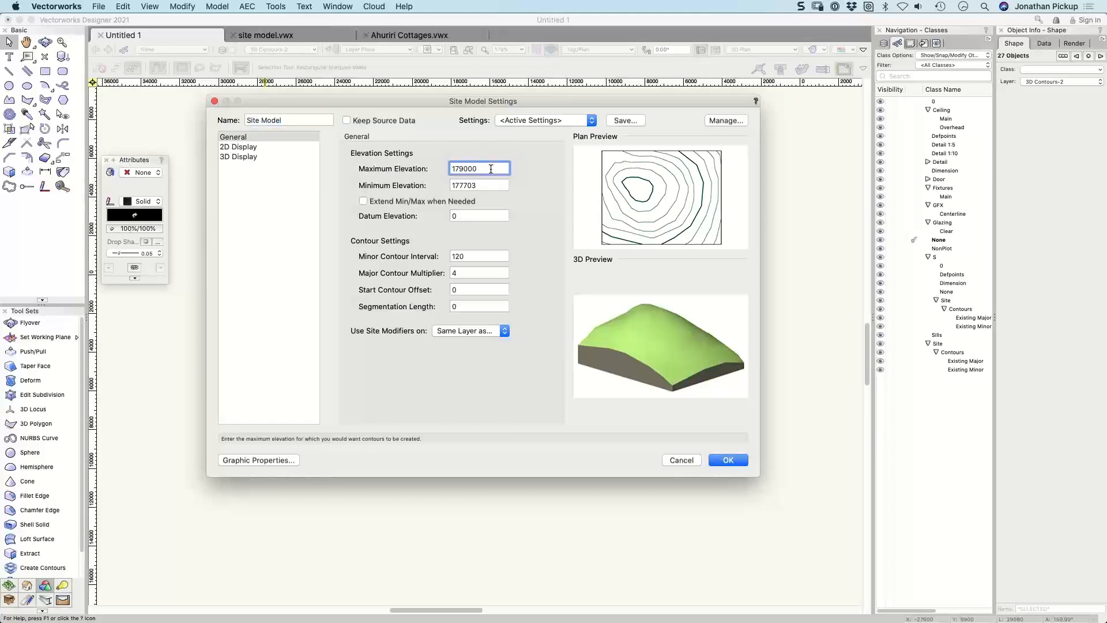
left_click(484, 184)
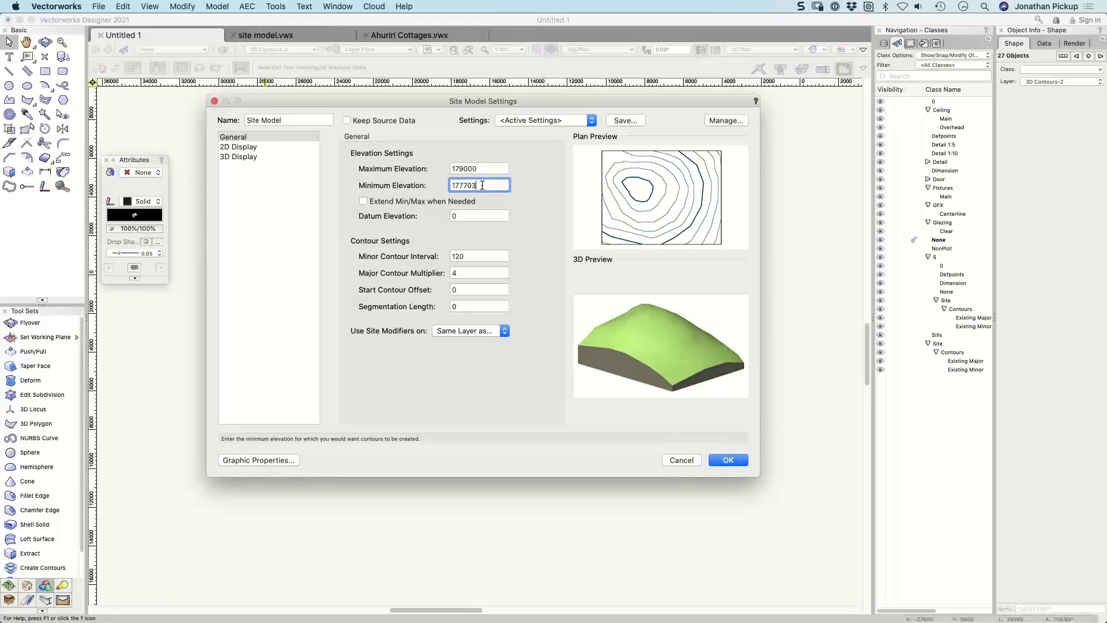
key("Return")
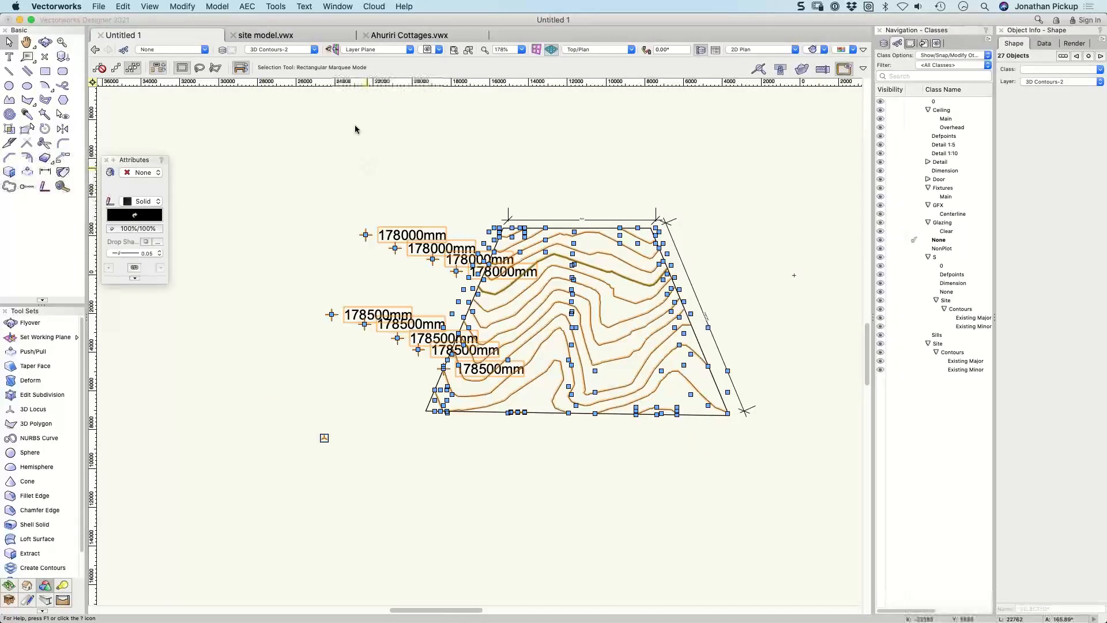
Step: Start a site model from the selected source data with a minor contour interval of 250, using site modifiers on the same layer
left_click(247, 7)
mouse_move(369, 228)
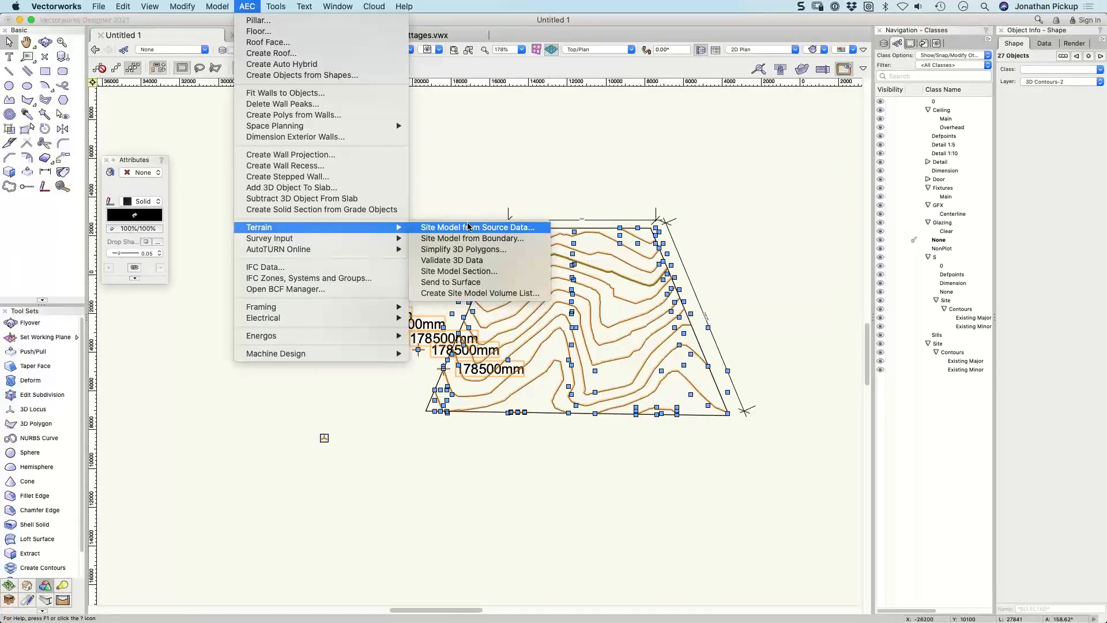
left_click(469, 226)
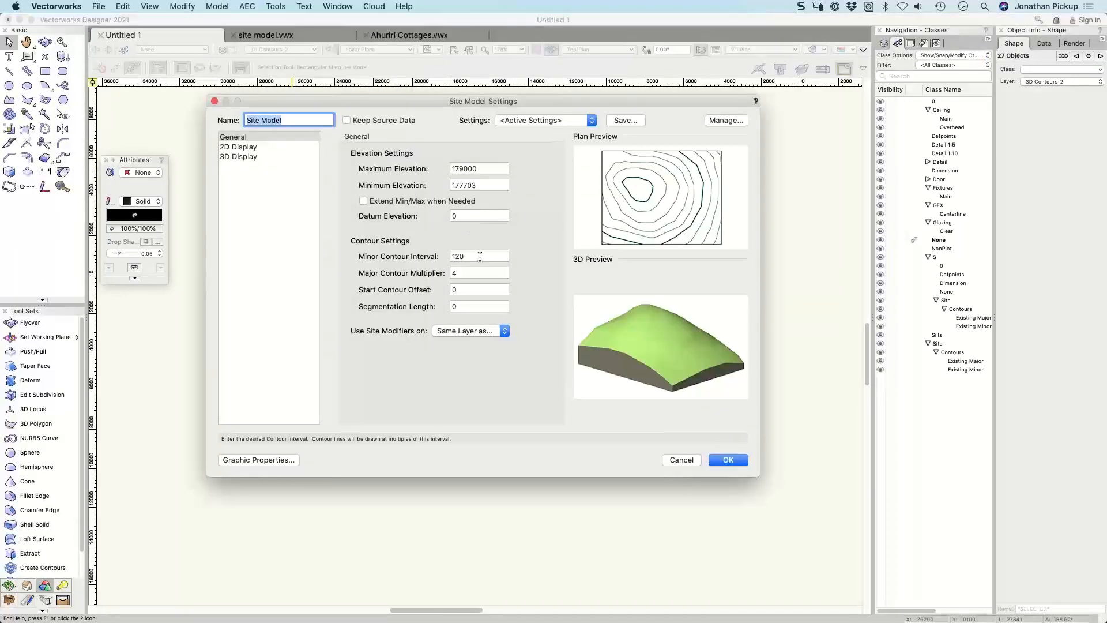
double_click(459, 256)
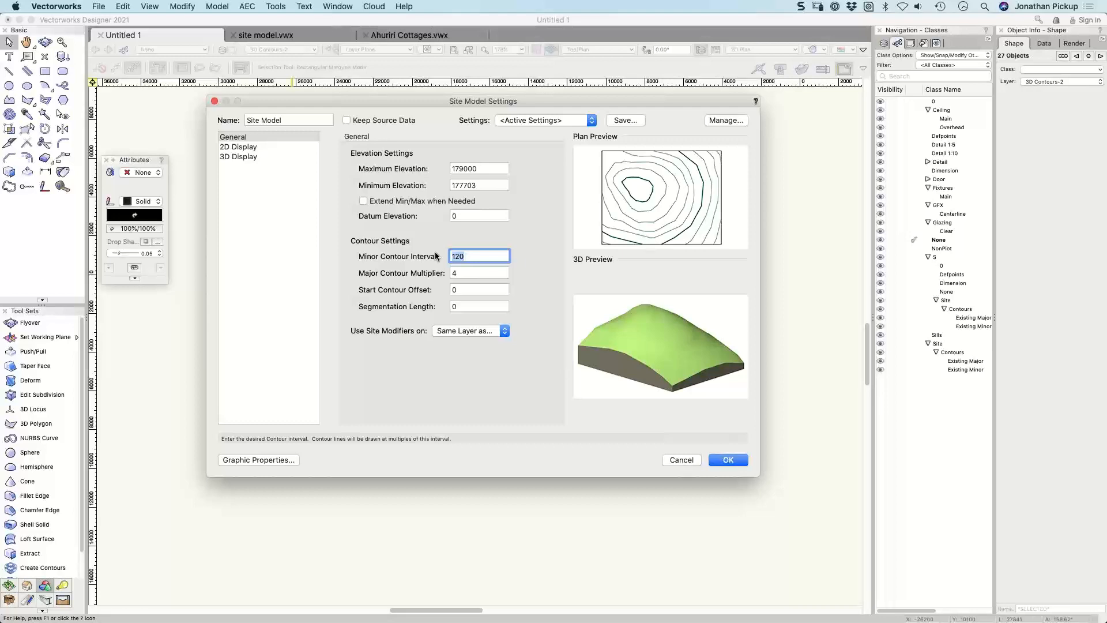
type("250")
key("Tab")
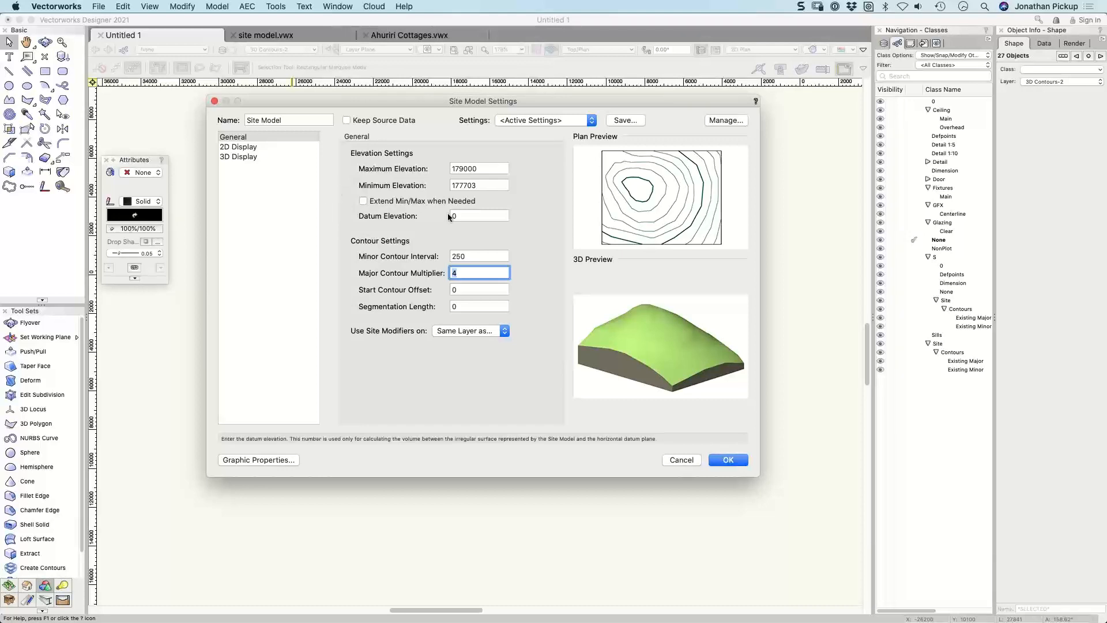
left_click(466, 331)
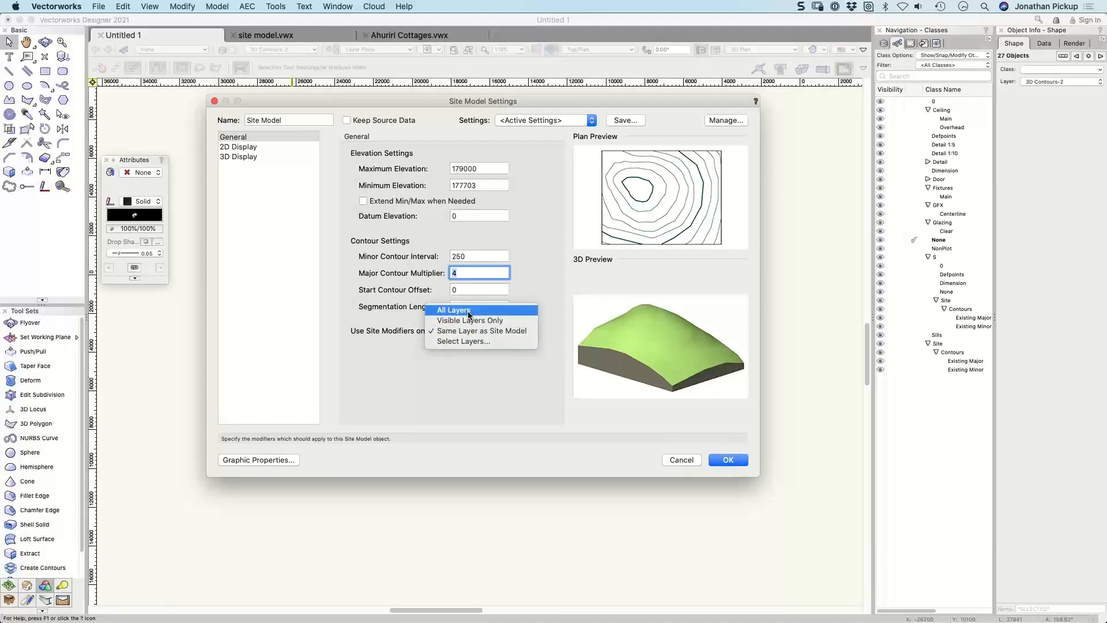
left_click(464, 332)
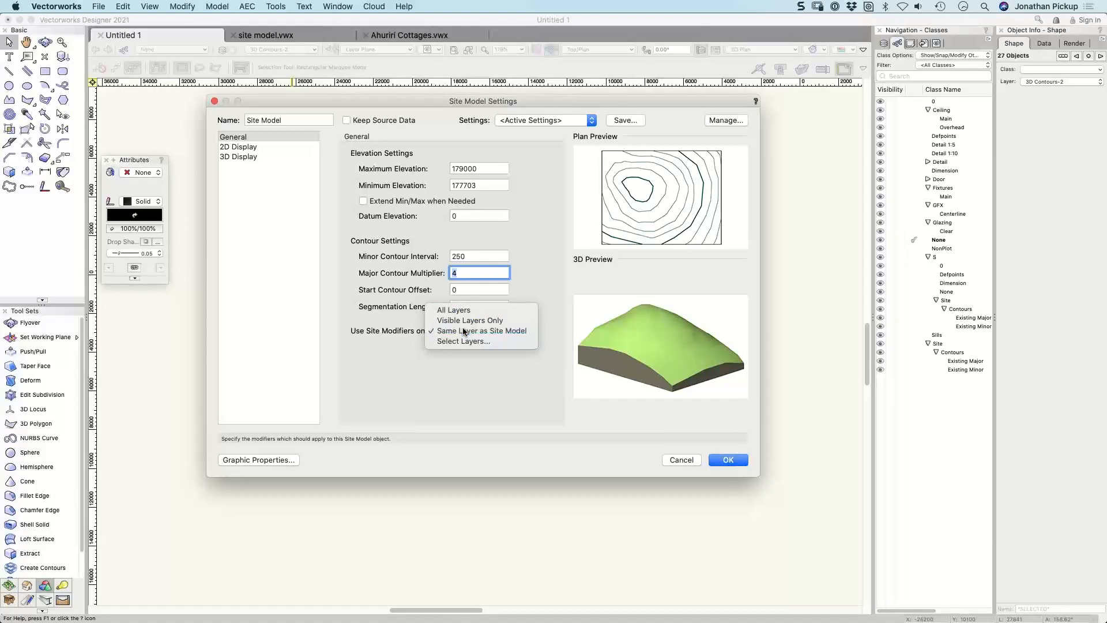
Step: Review the site model's 2D display settings and the classes and attributes of the existing and proposed major and minor 2D contours
left_click(241, 148)
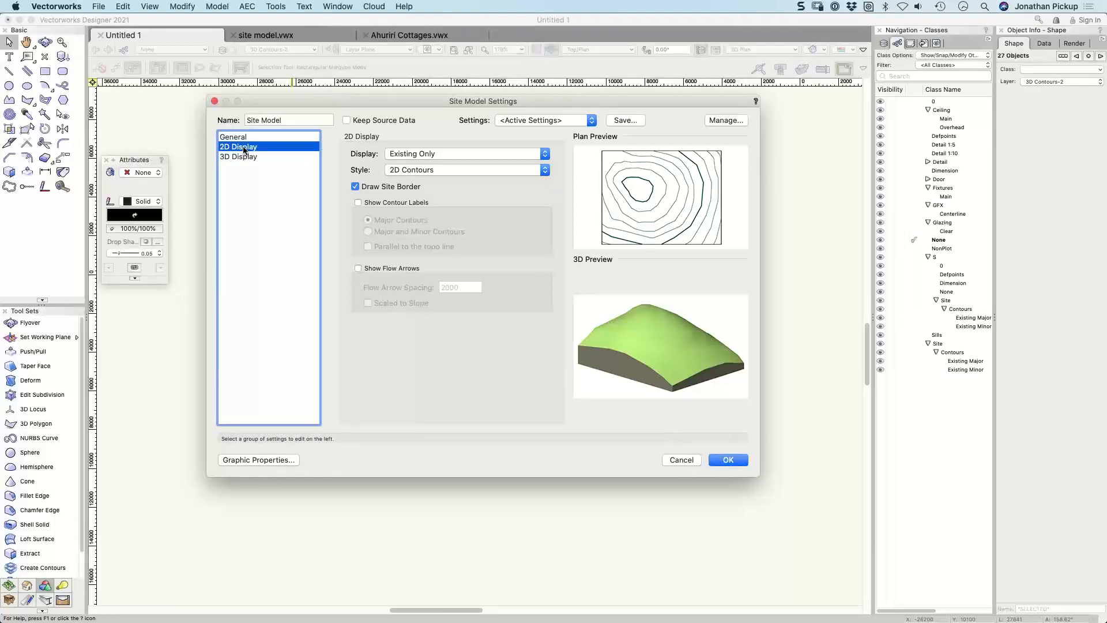
left_click(279, 461)
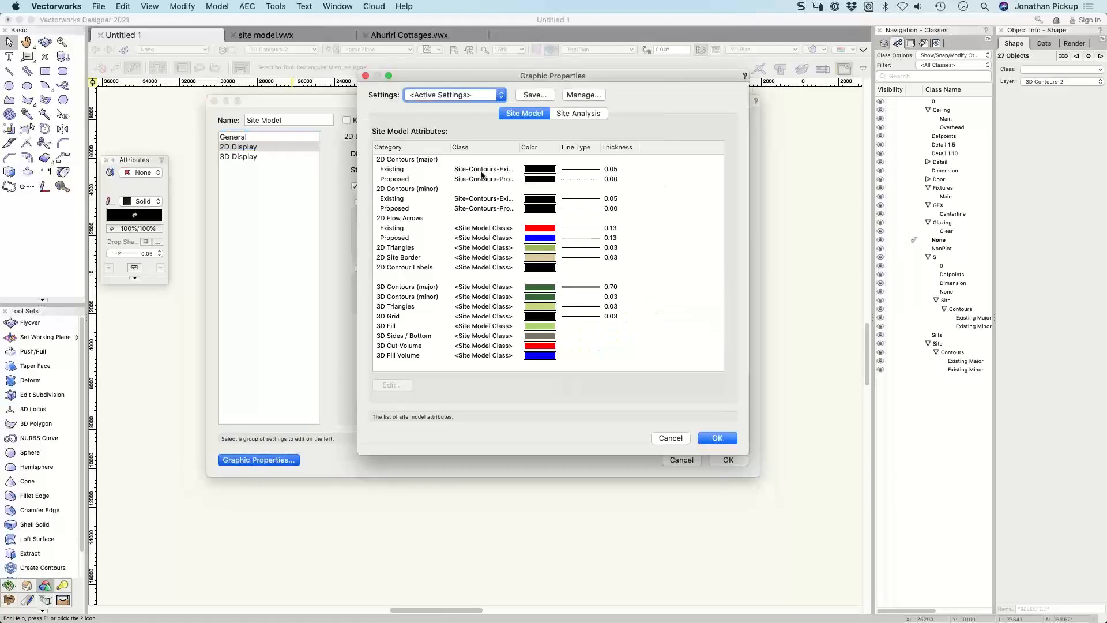
left_click(482, 170)
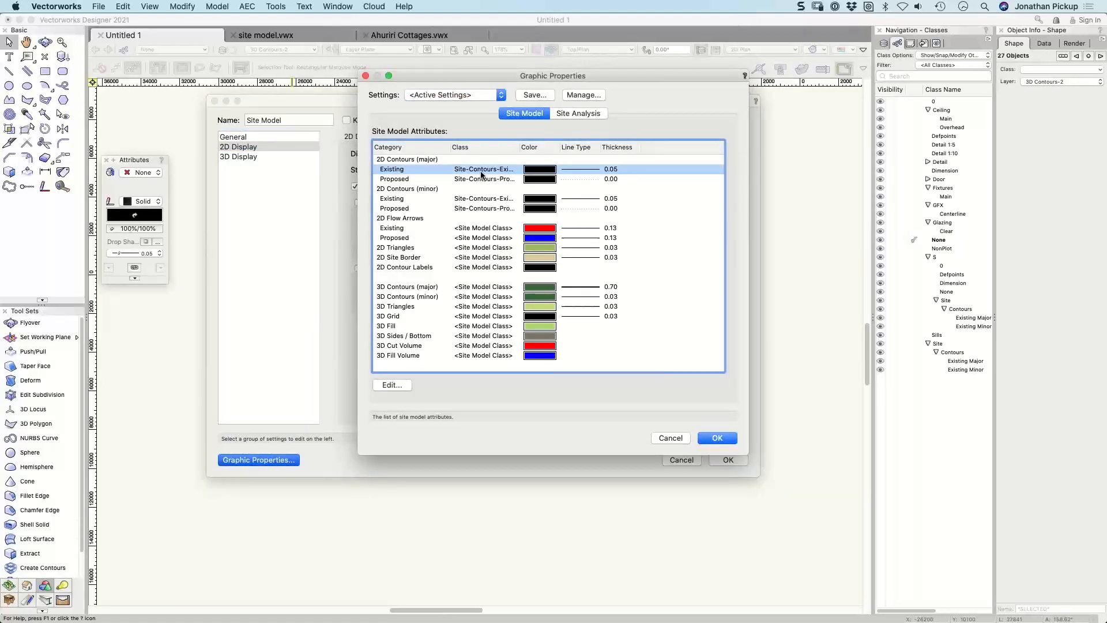
double_click(481, 171)
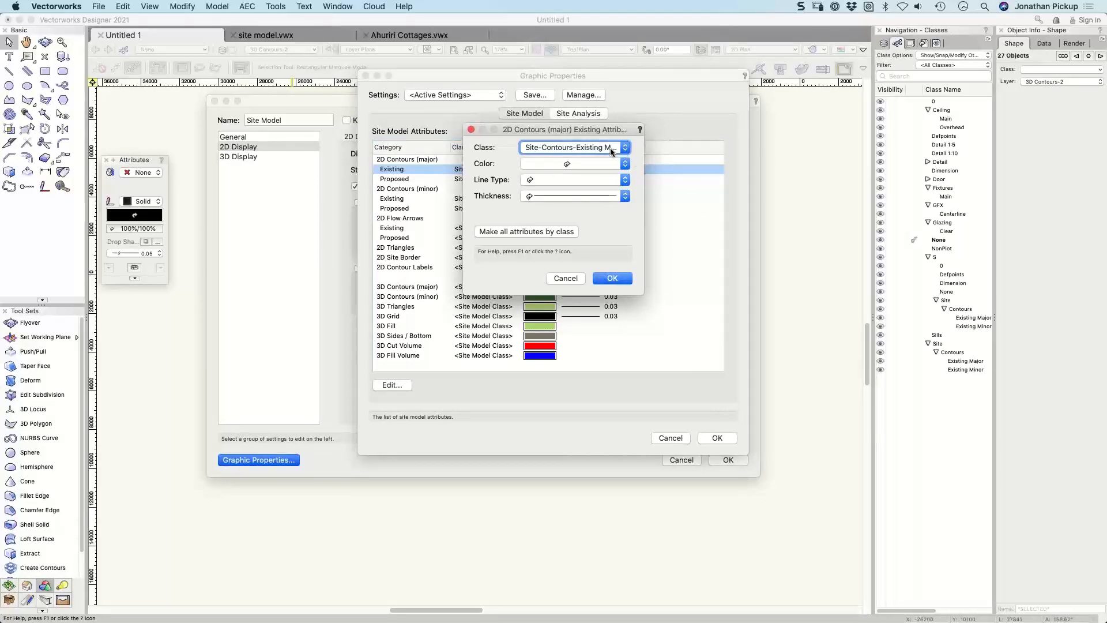
left_click(621, 280)
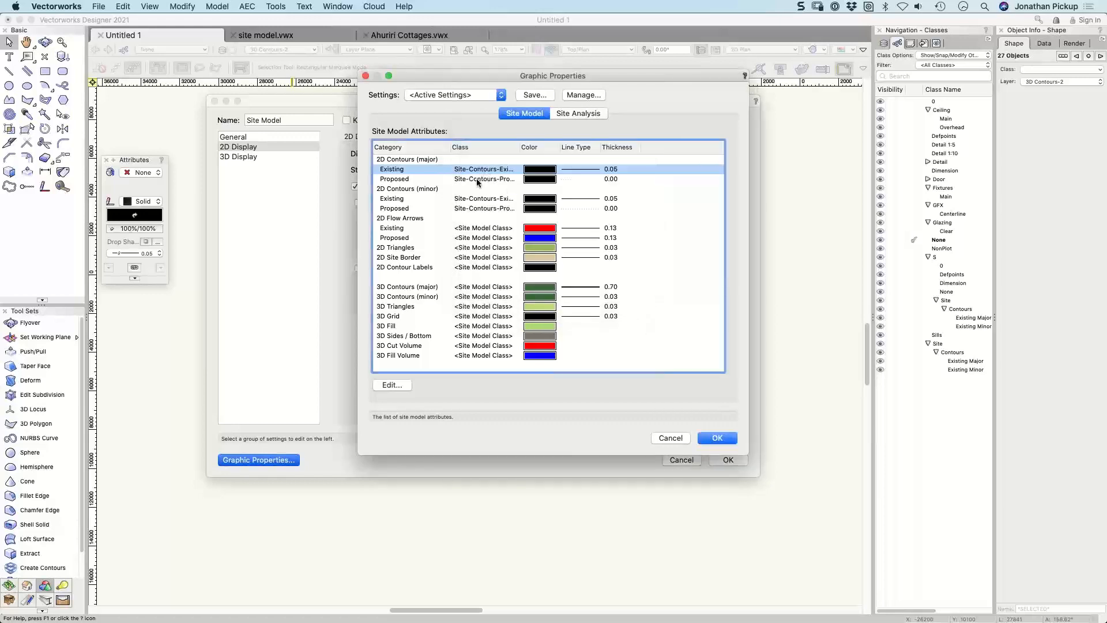
left_click(477, 179)
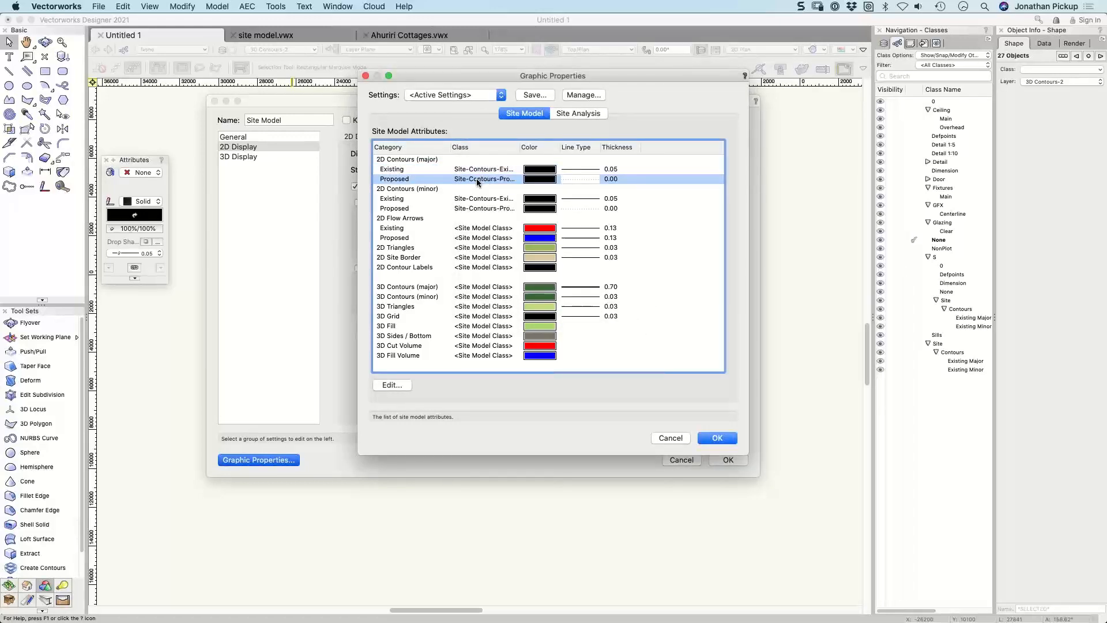
left_click(477, 200)
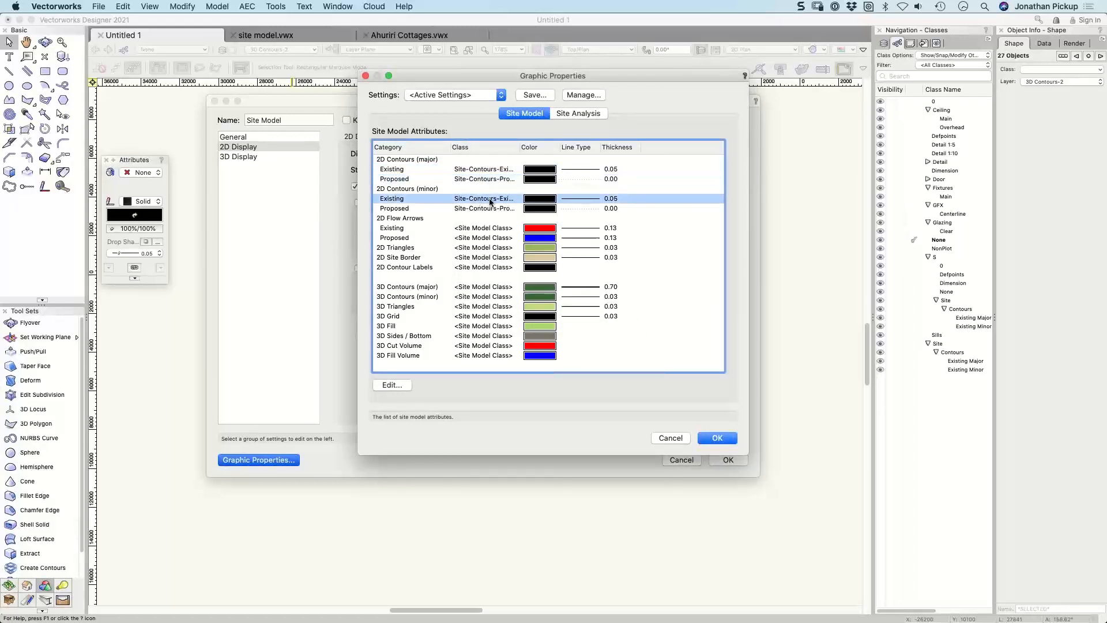
left_click(508, 210)
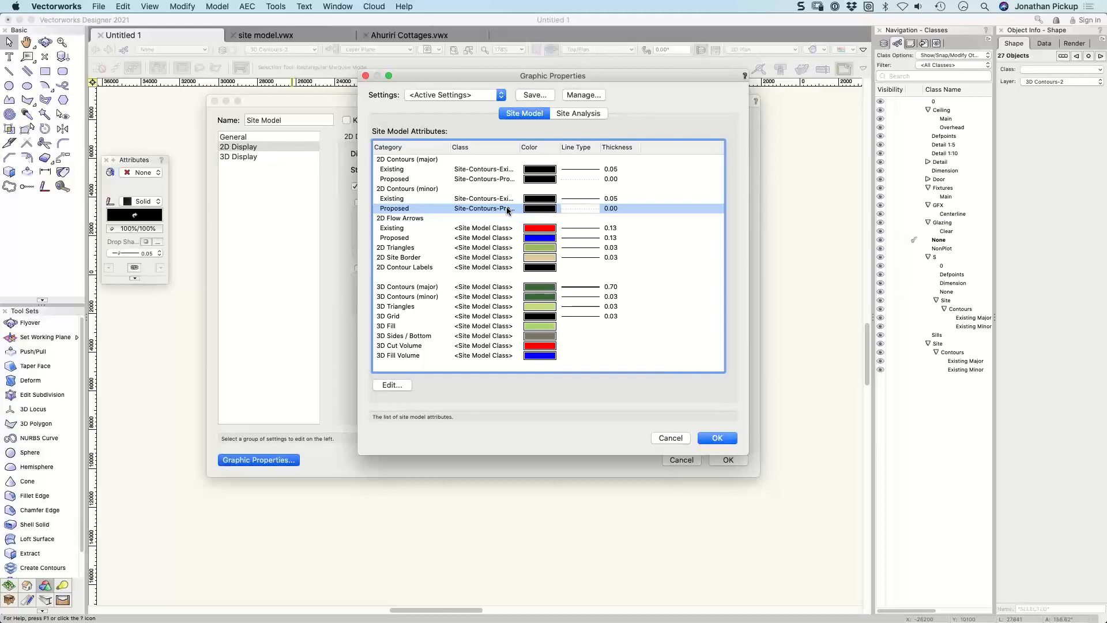
left_click(718, 438)
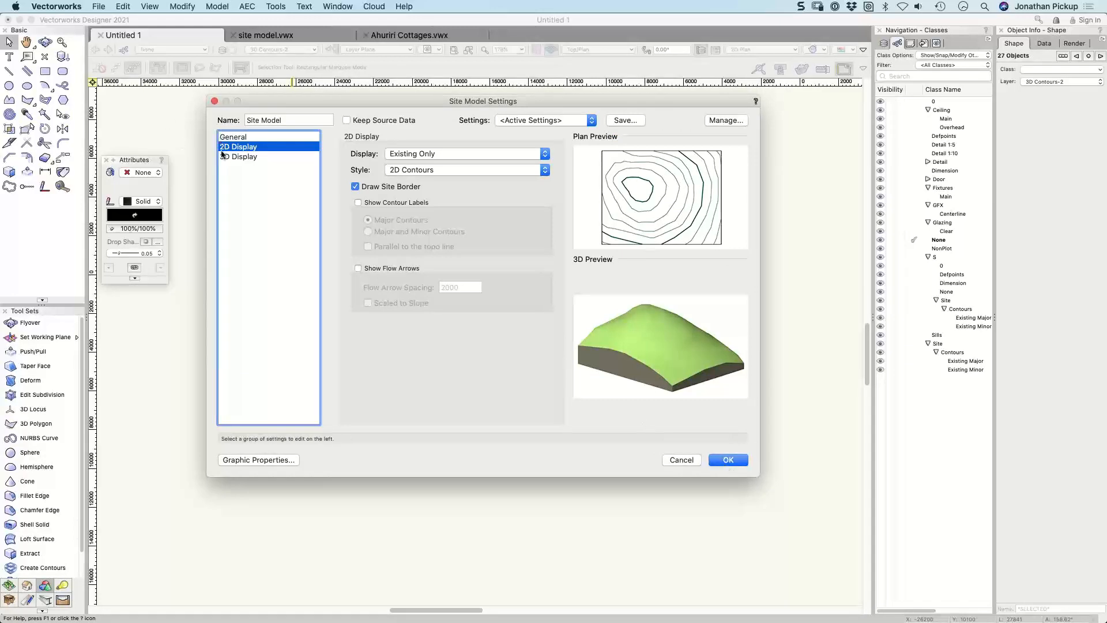
Step: Turn on 3D contours in the 3D display settings, keep mesh smoothing enabled, and create the site model
left_click(297, 156)
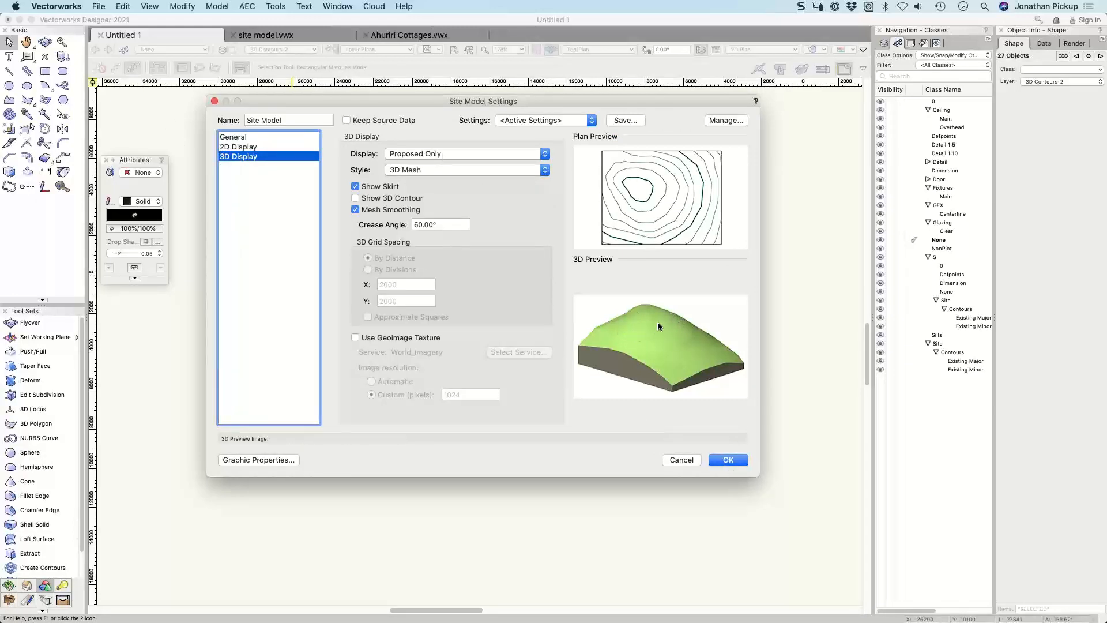
left_click(376, 211)
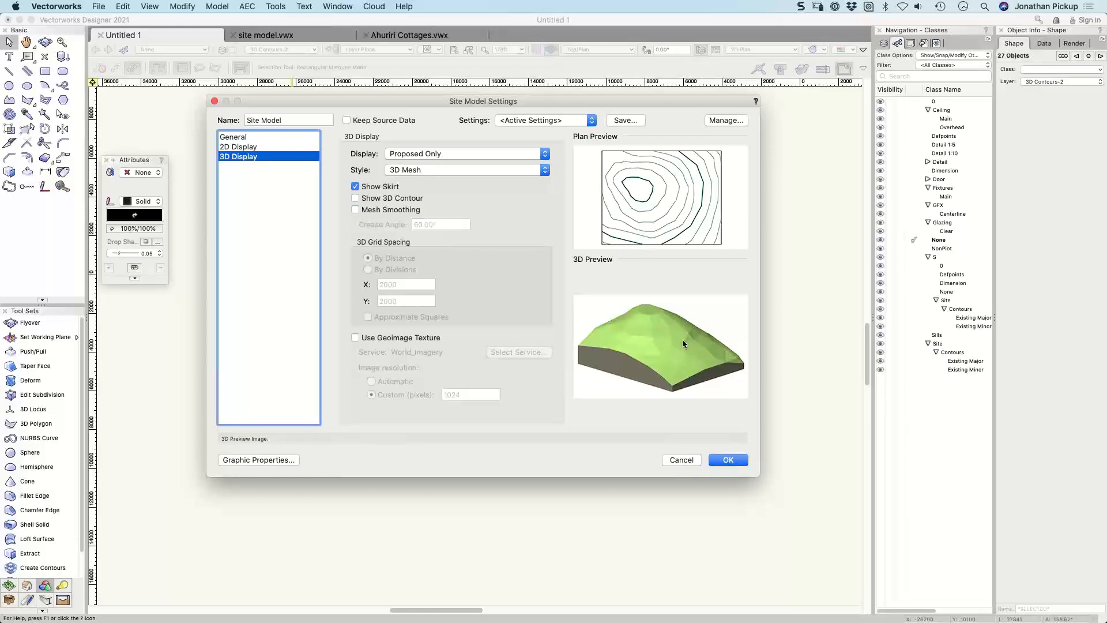
left_click(387, 210)
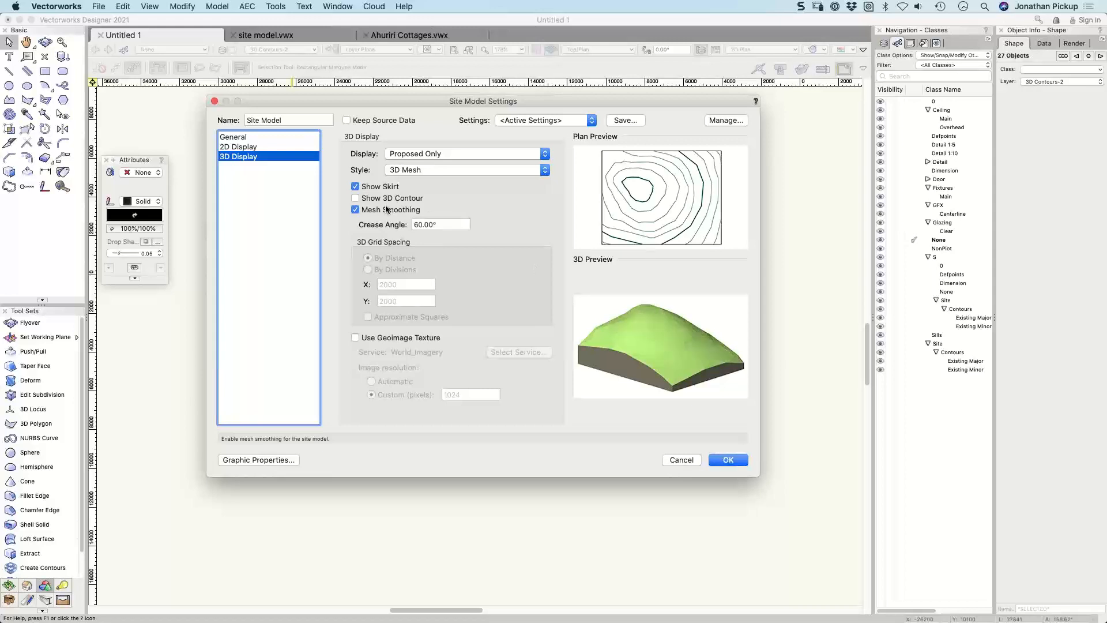
left_click(388, 202)
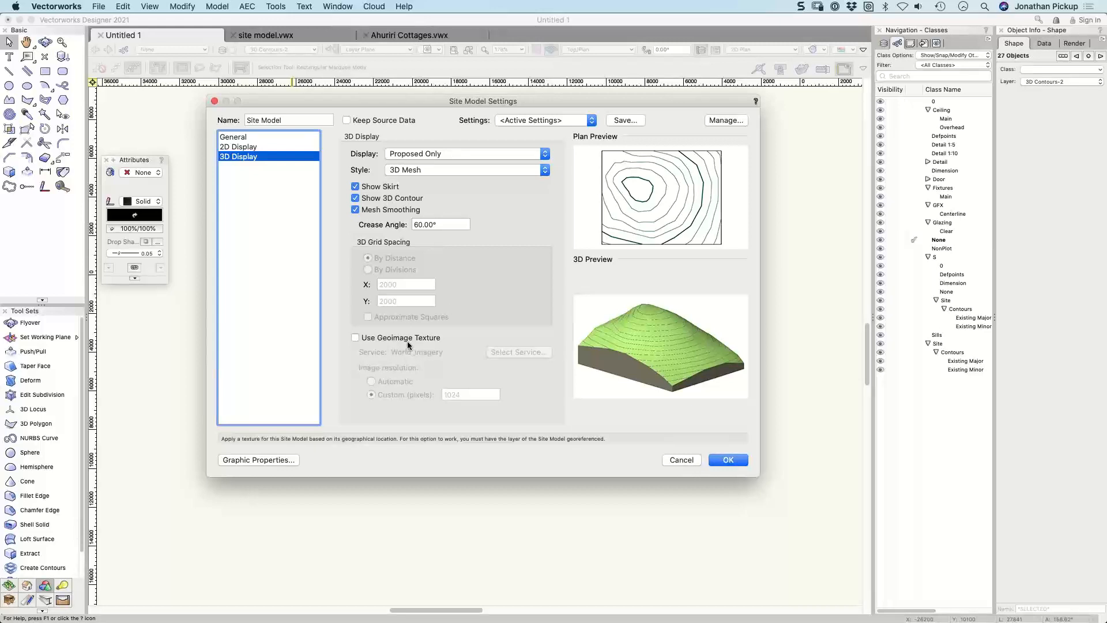
left_click(728, 459)
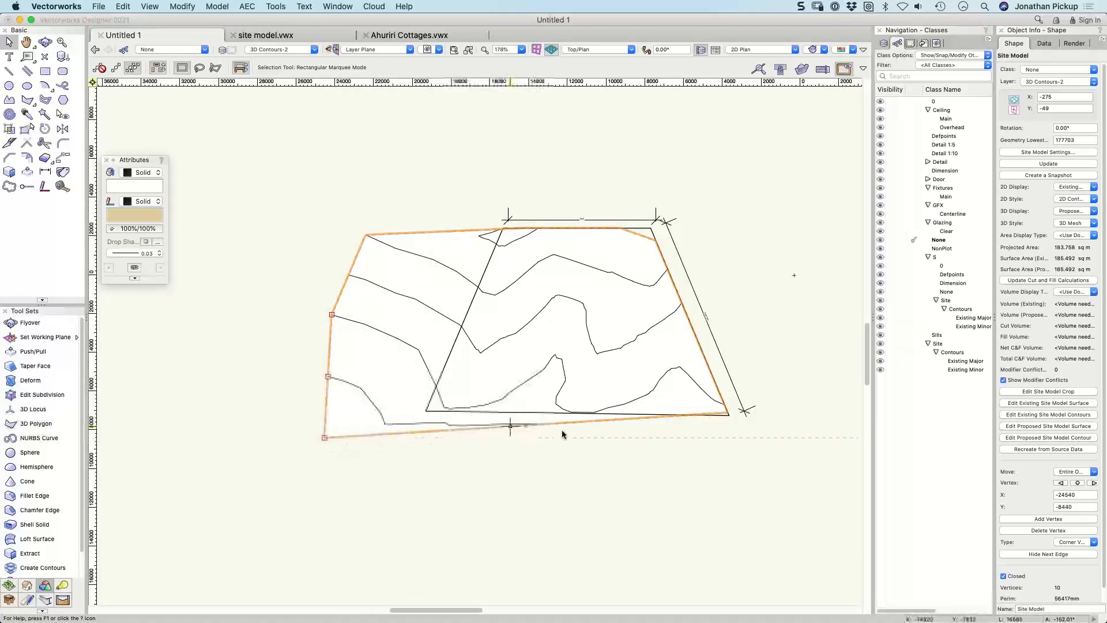
Step: Examine the site model's lower-right corner against the site boundary in plan, and inspect its terrain from several 3D angles
scroll(728, 412, "up", 10)
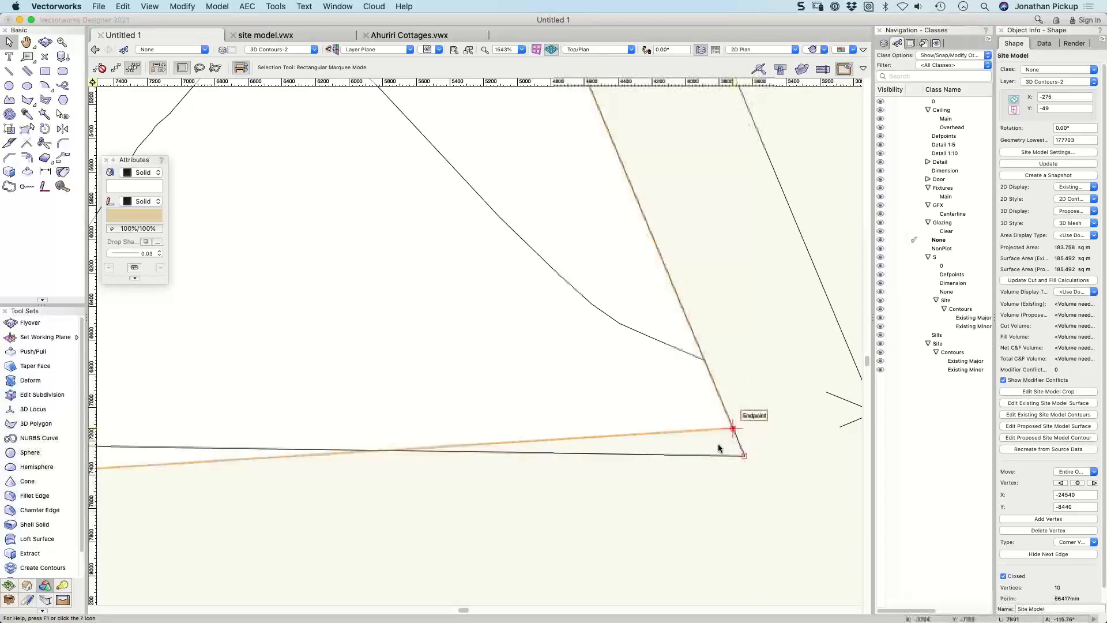
scroll(732, 411, "down", 1)
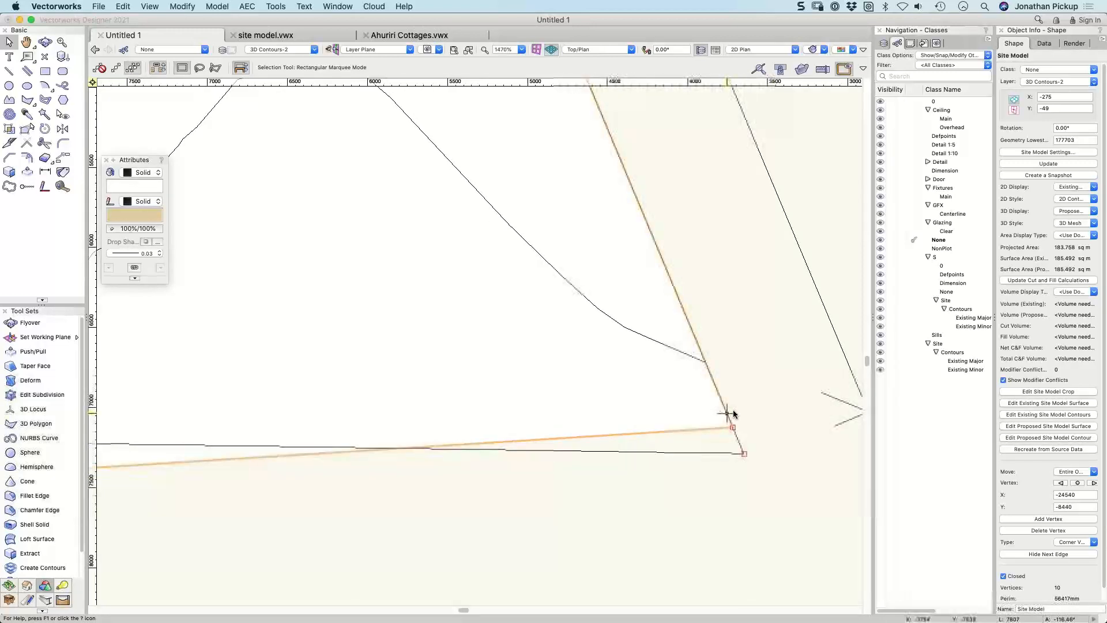
scroll(733, 413, "down", 10)
middle_click_drag(733, 414, 247, 188, "ctrl")
key("super+6")
middle_click_drag(559, 326, 732, 303, "ctrl")
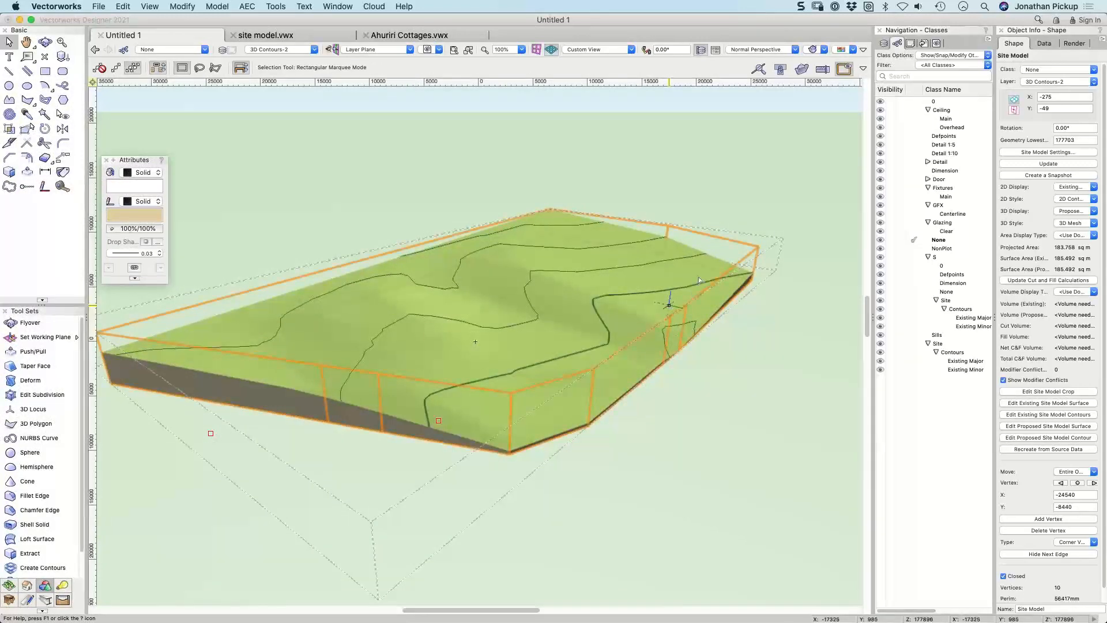
middle_click_drag(699, 280, 746, 302, "ctrl")
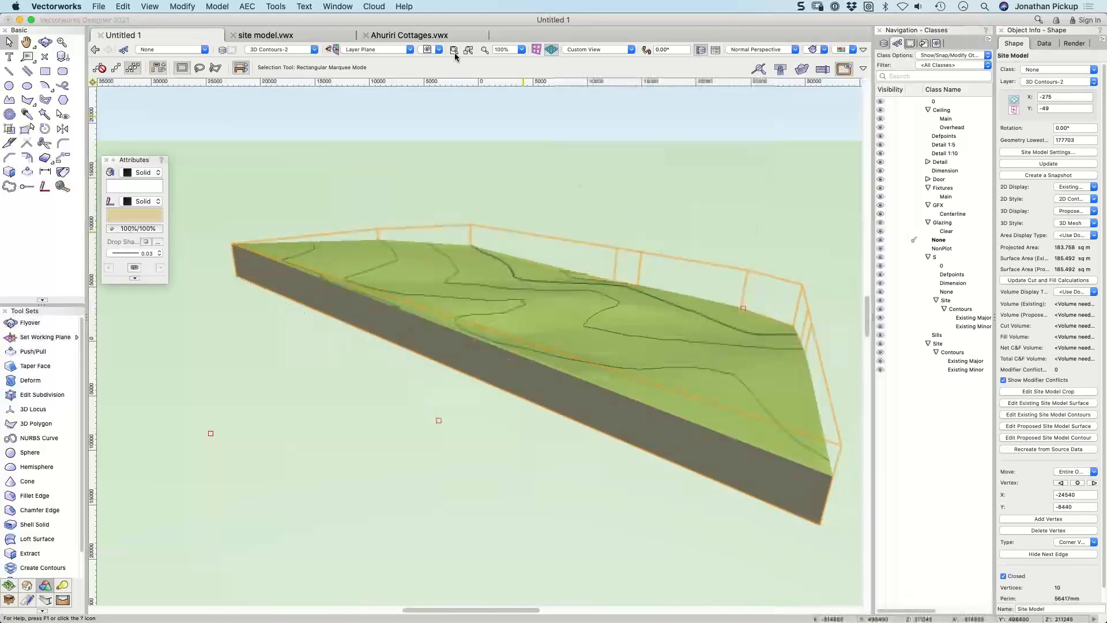
left_click(247, 6)
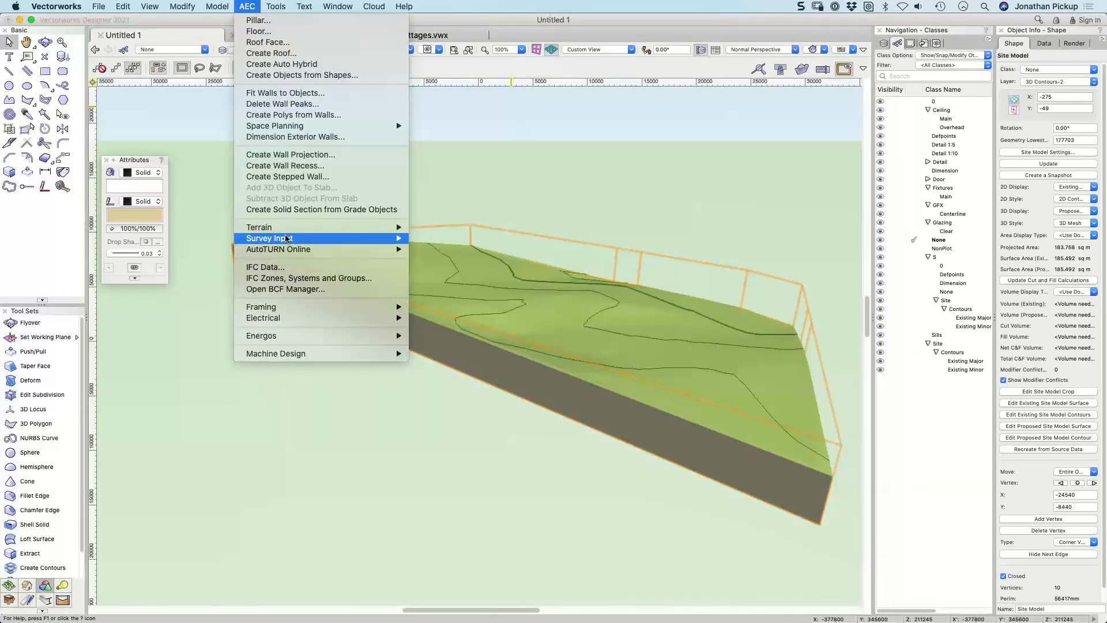
mouse_move(286, 238)
left_click(506, 251)
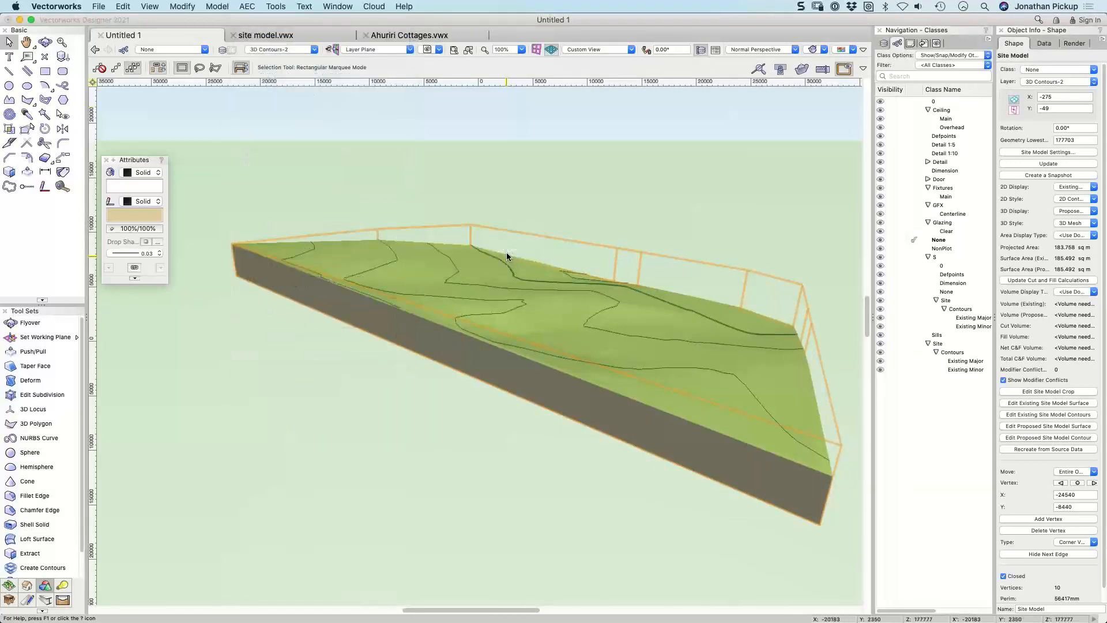
Step: Set the Roadway (Poly) defaults to paving width 1200 and zero curb width and height, keeping the site model pad on and grade limits off
key("super+5")
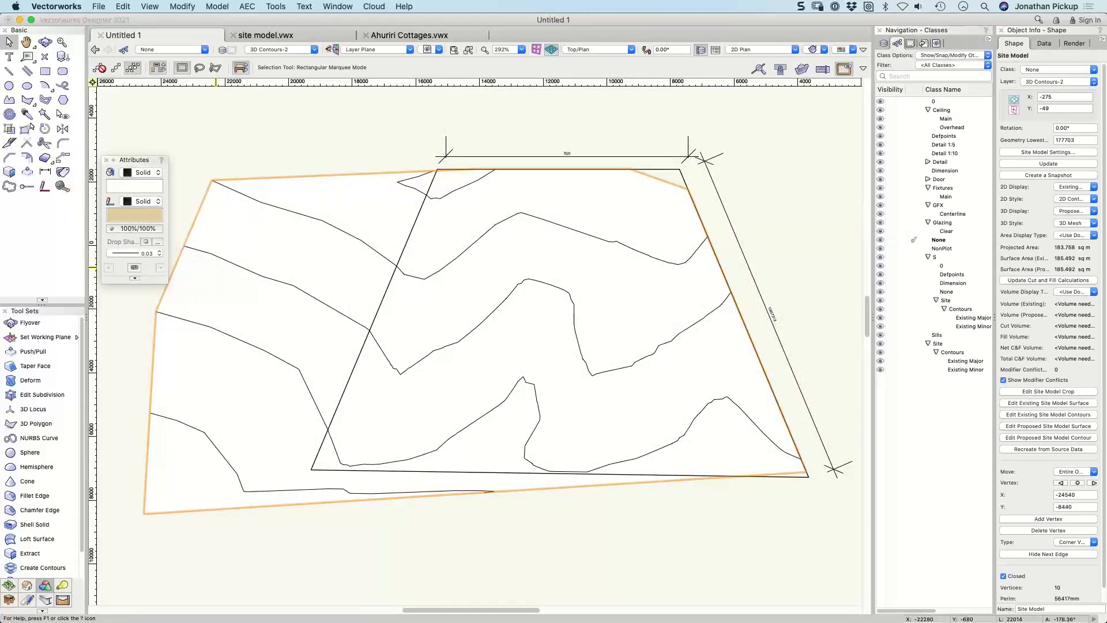
left_click(24, 600)
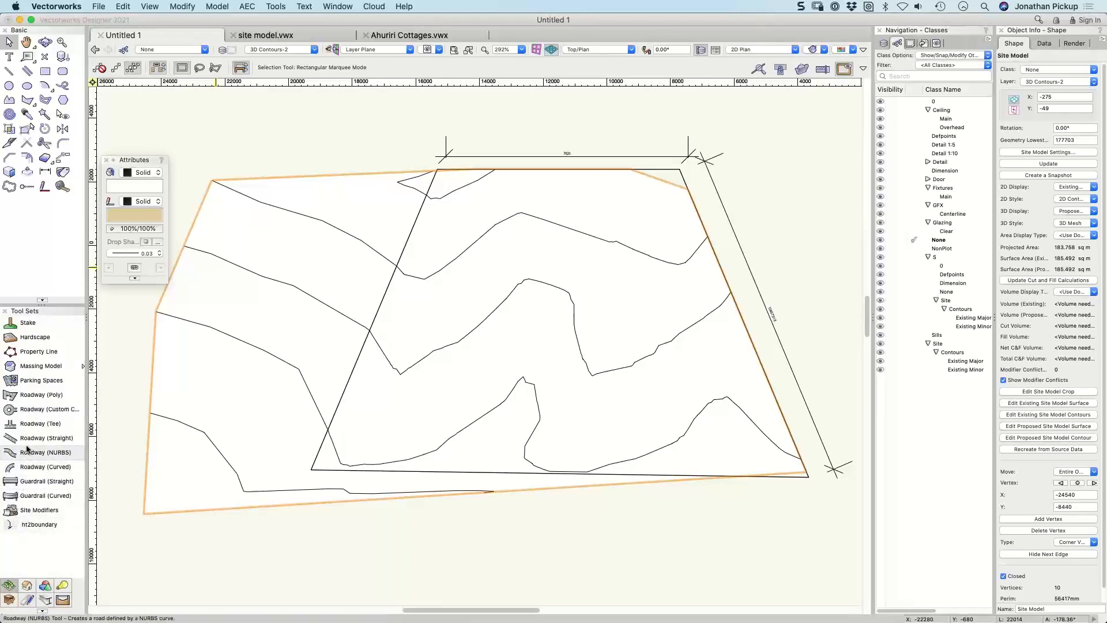
left_click(28, 398)
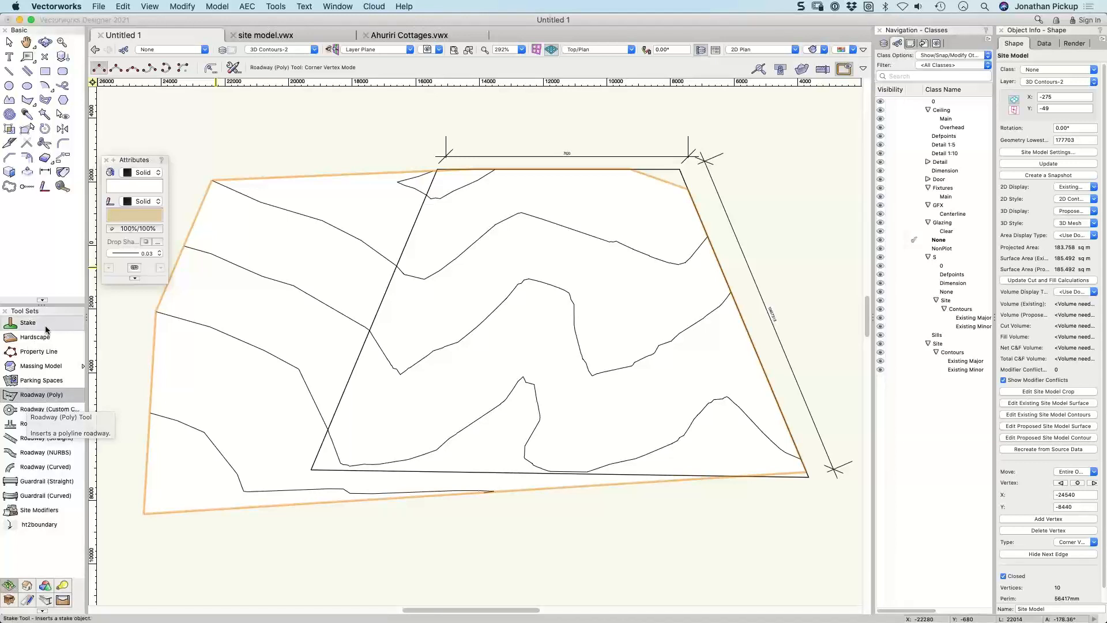
left_click(234, 68)
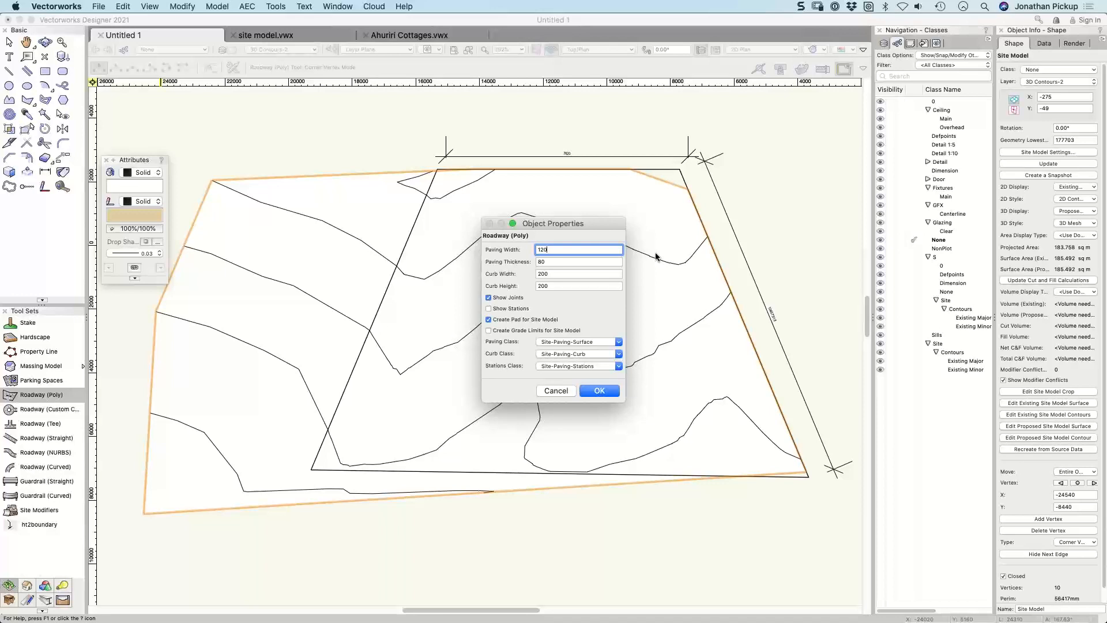
type("1200")
key("Tab")
key("Tab")
type("0")
key("Tab")
type("0")
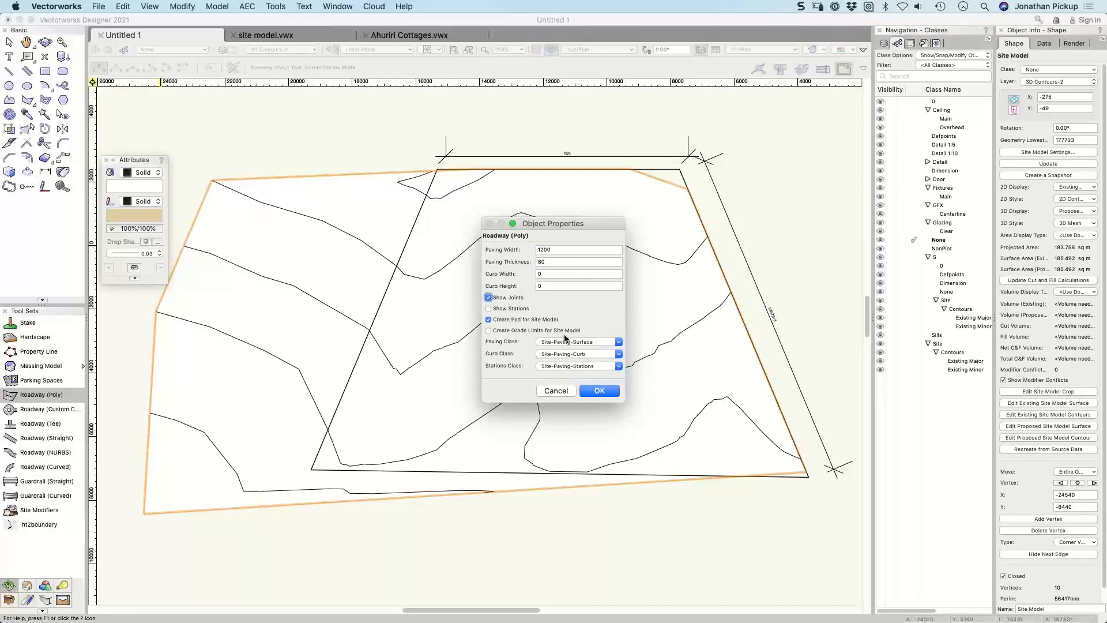
left_click(509, 331)
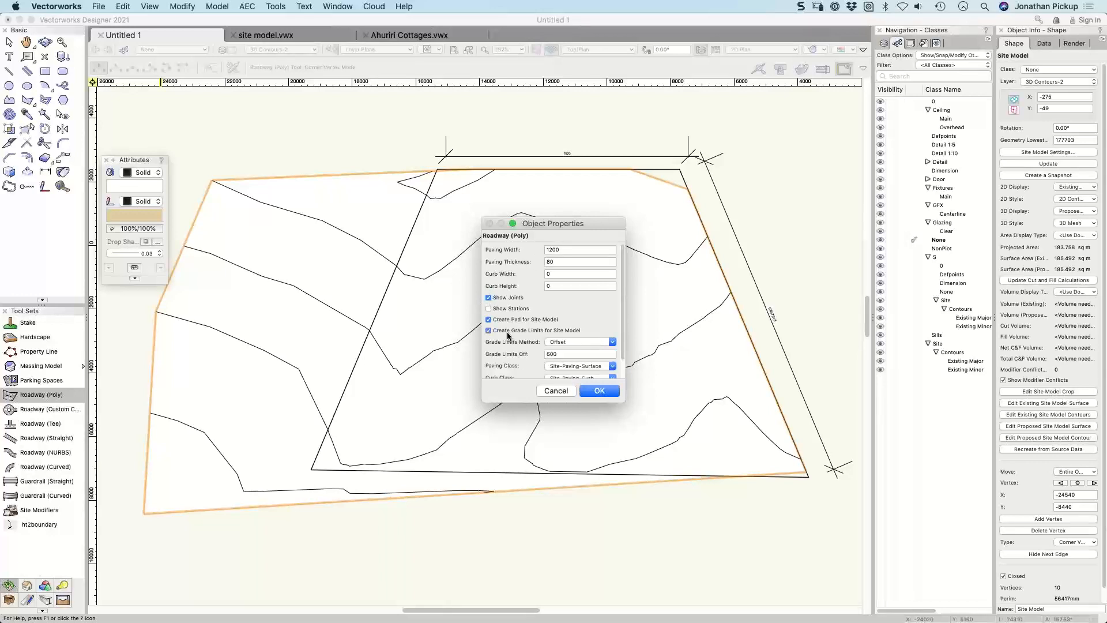
left_click(509, 331)
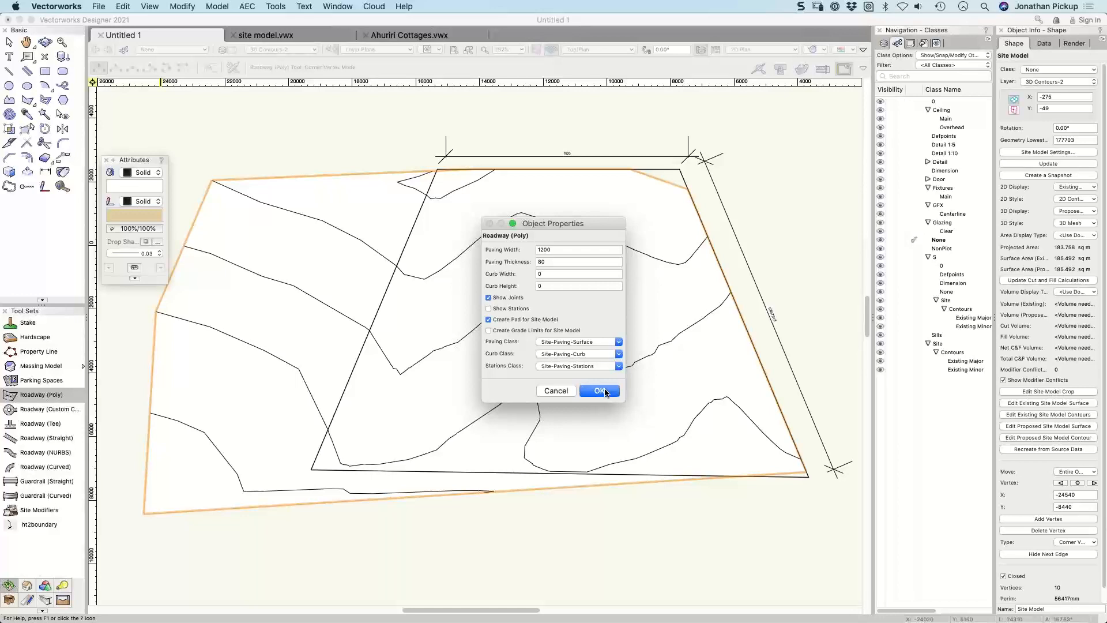
left_click(600, 391)
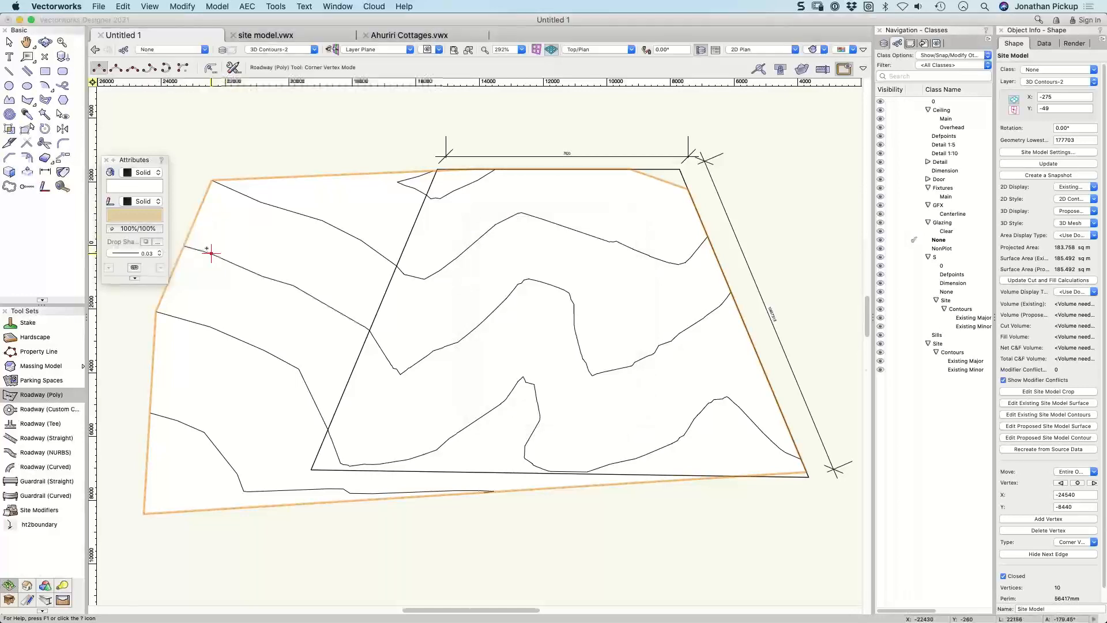
Step: Draw a roadway about 19000 long along the site model's middle contour, from the west side to near the east boundary, declining to extend contour elevations
left_click(211, 253)
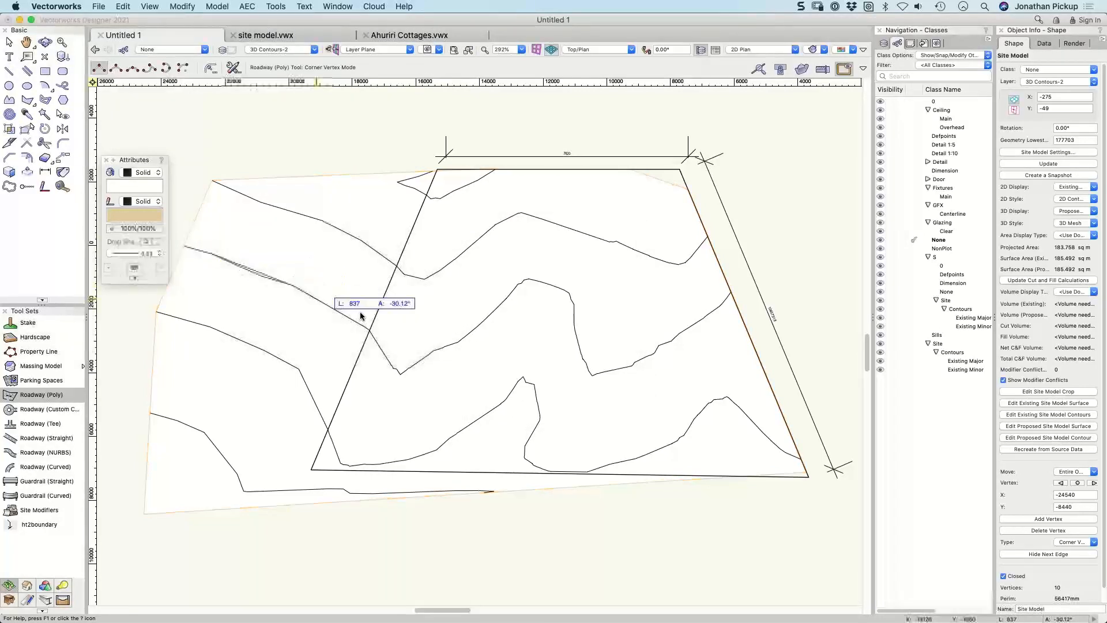
left_click(400, 372)
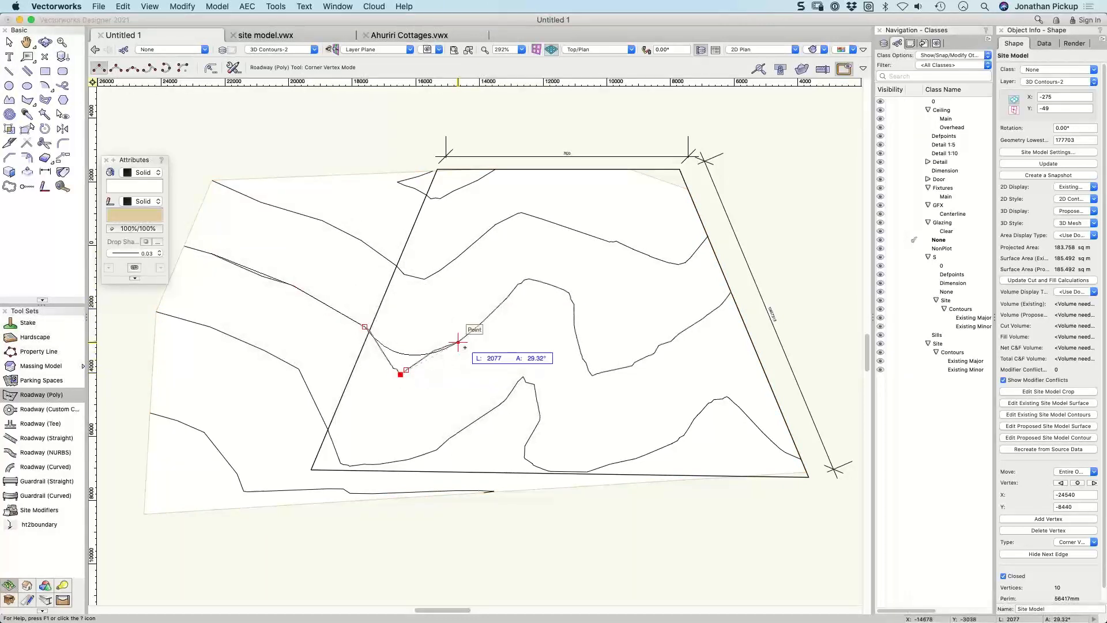
left_click(523, 281)
left_click(571, 297)
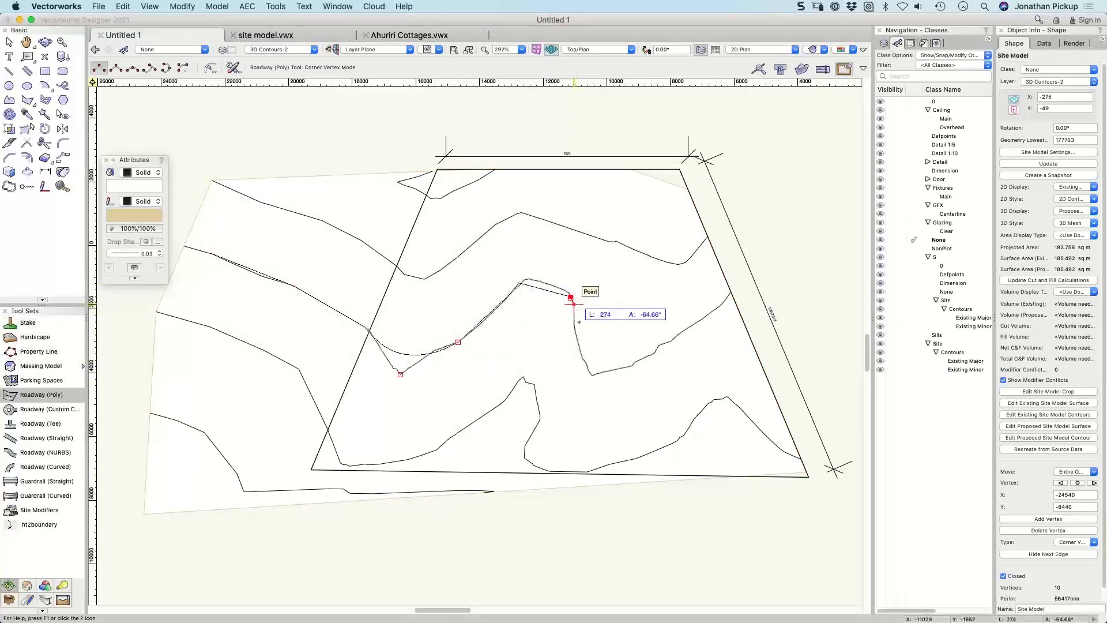
left_click(588, 371)
left_click(632, 366)
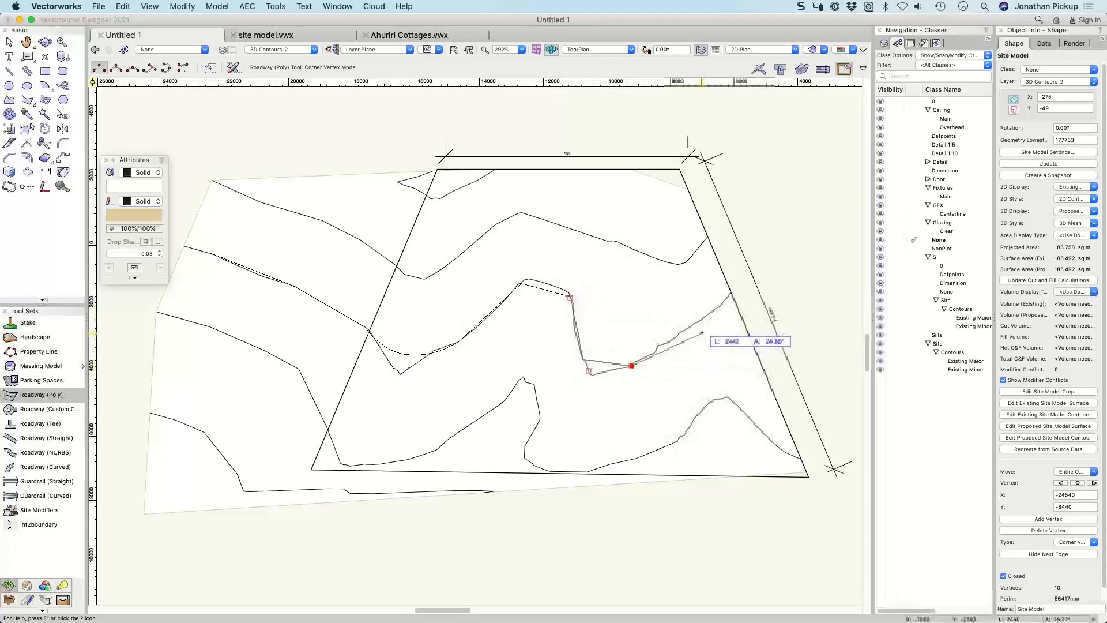
double_click(697, 323)
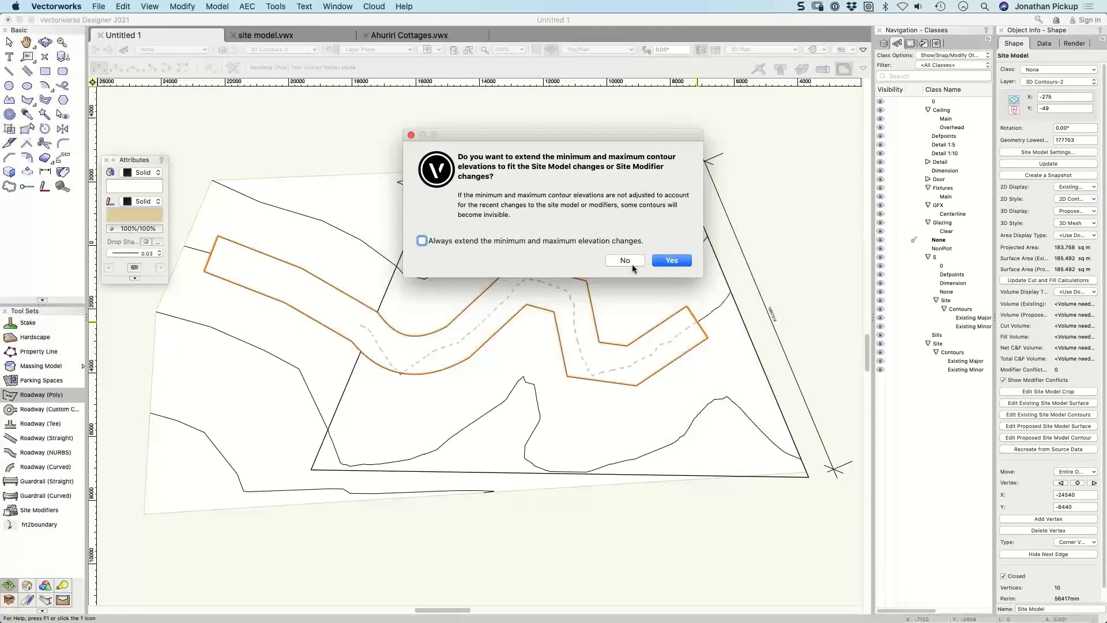
left_click(632, 263)
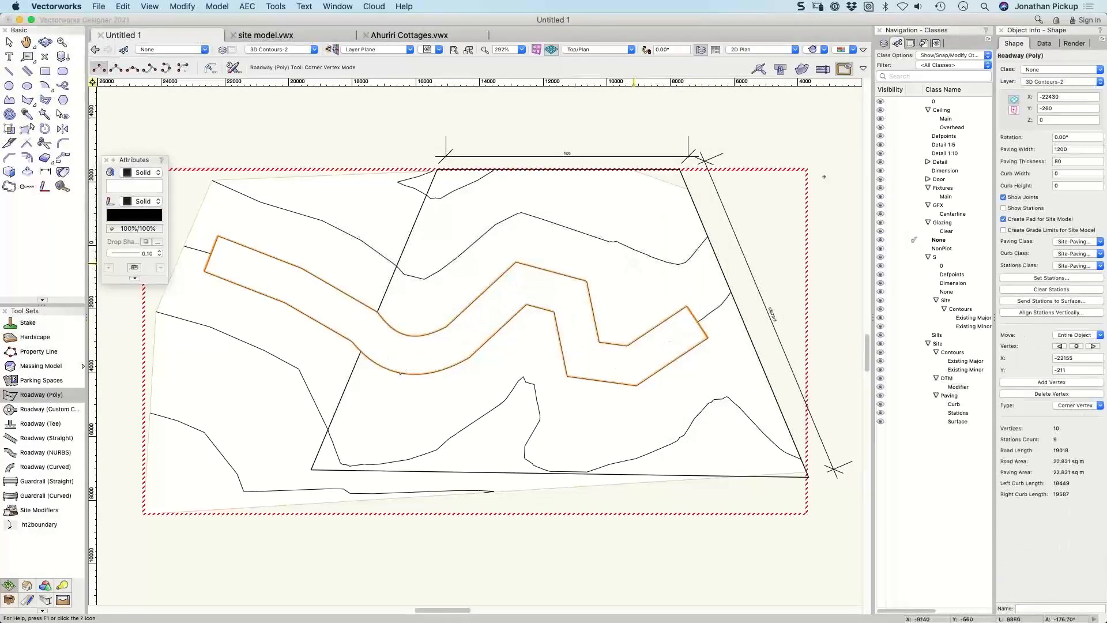
Step: Set the roadway's paving width to 900 without extending the minimum and maximum contour elevations
left_click(1077, 149)
type("900")
key("Return")
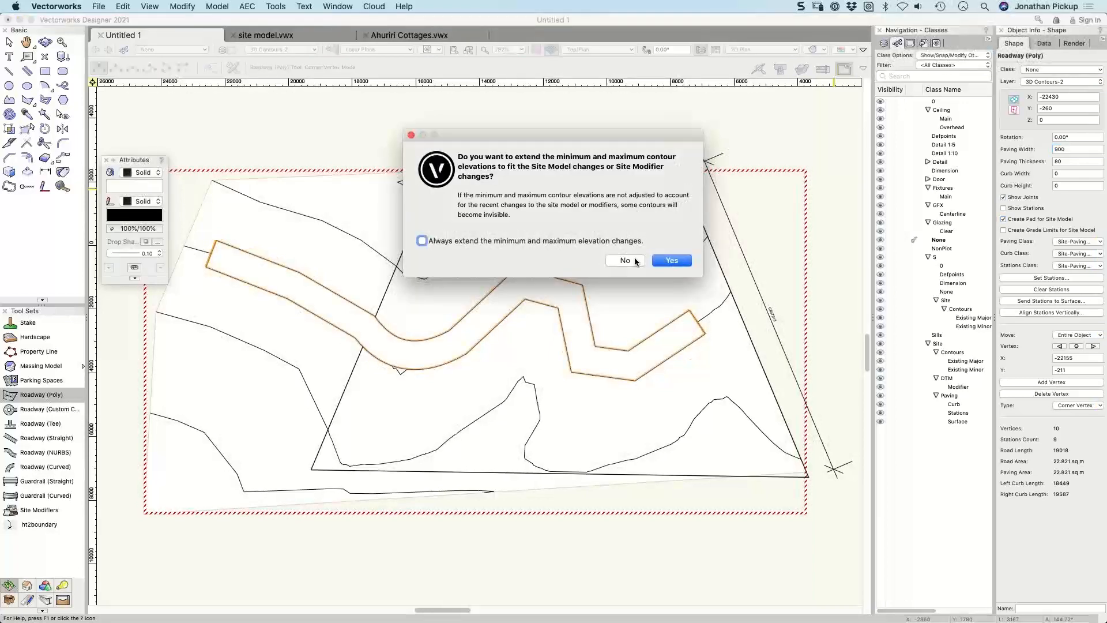
left_click(635, 260)
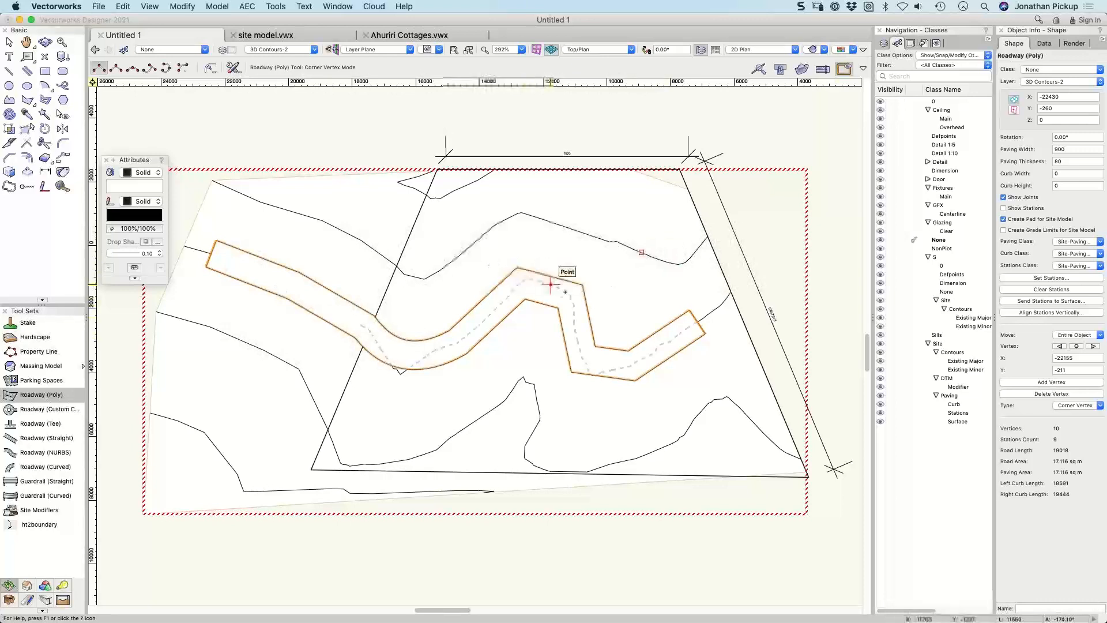
Step: Delete the roadway path vertex beside the site boundary's west line using the Reshape tool, without extending the contour elevations
left_click(27, 128)
left_click(276, 69)
left_click(166, 67)
left_click(365, 327)
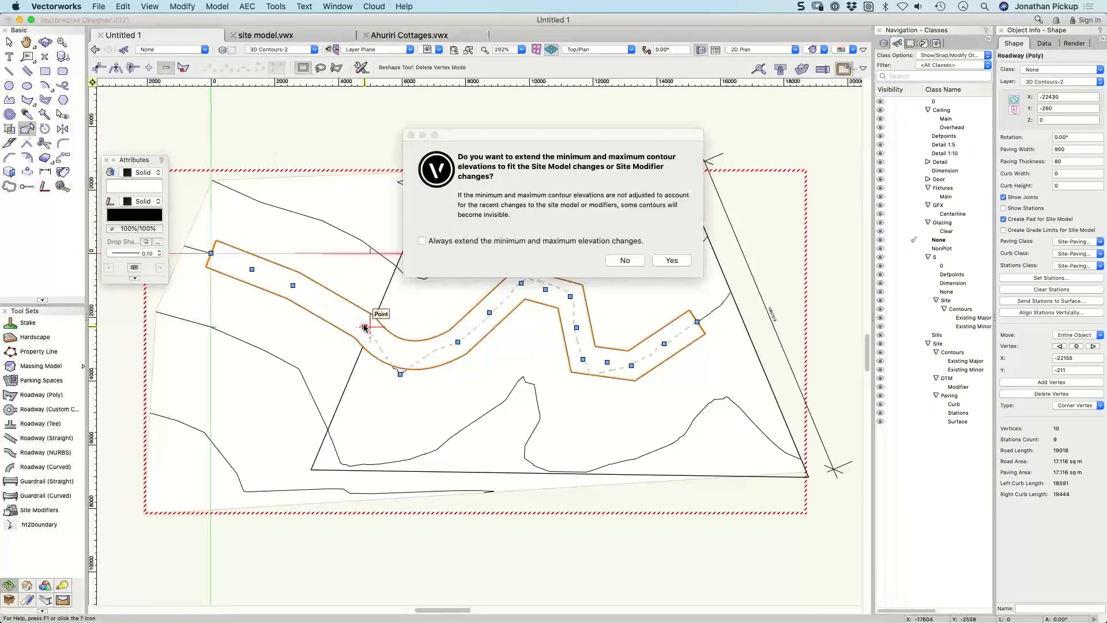
left_click(581, 242)
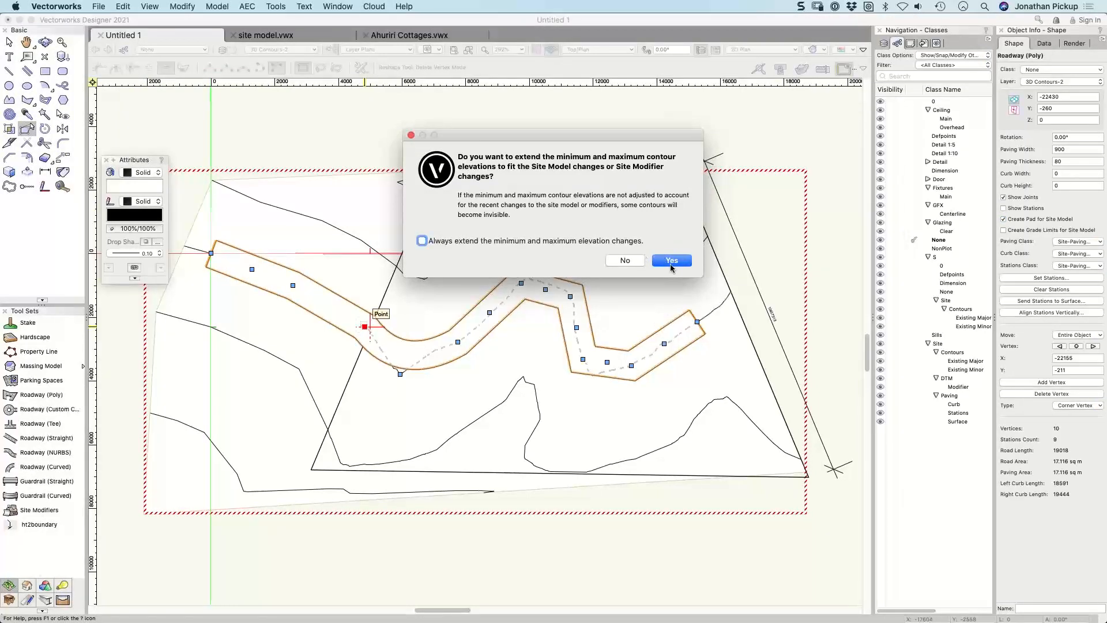
left_click(625, 260)
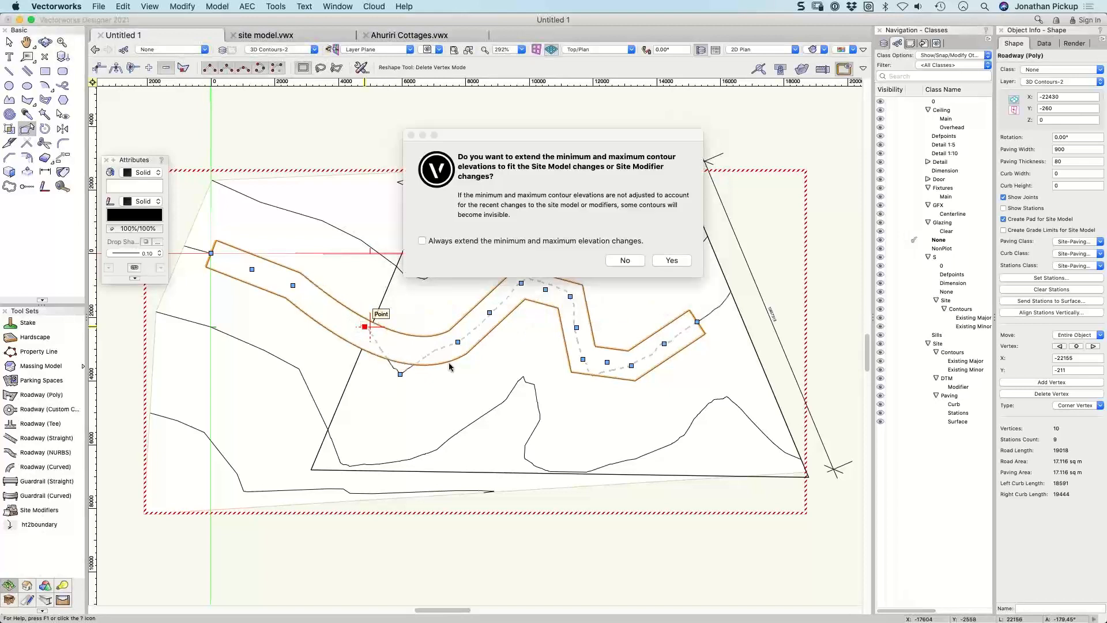
left_click(616, 261)
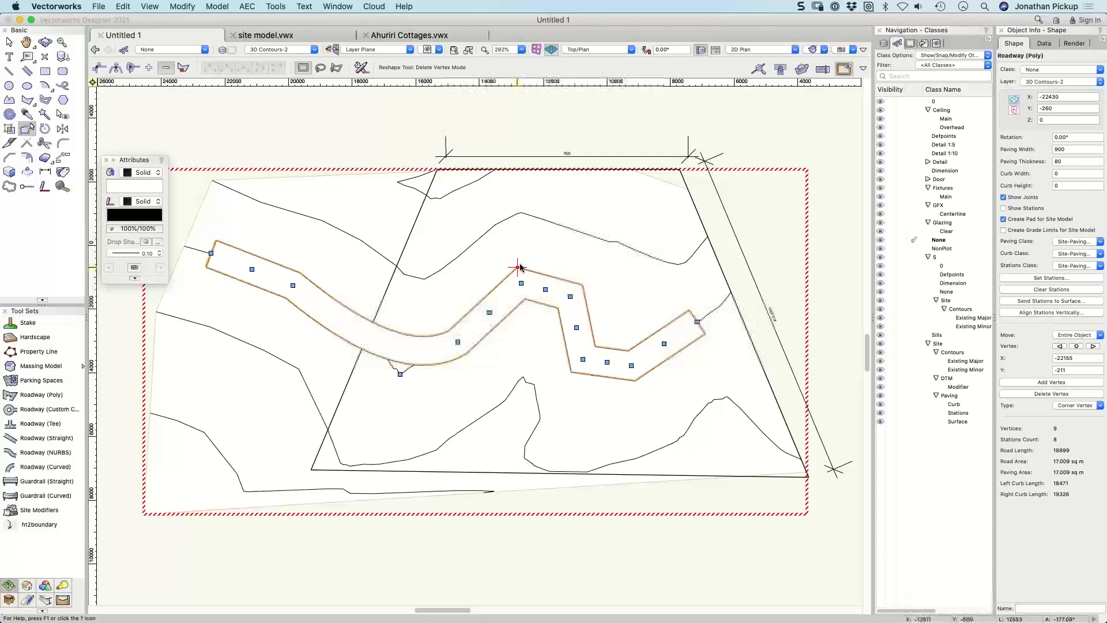
Step: Send the roadway's stations to the surface of the existing site model with a closer station spacing, declining to extend the contour elevations
left_click(1025, 301)
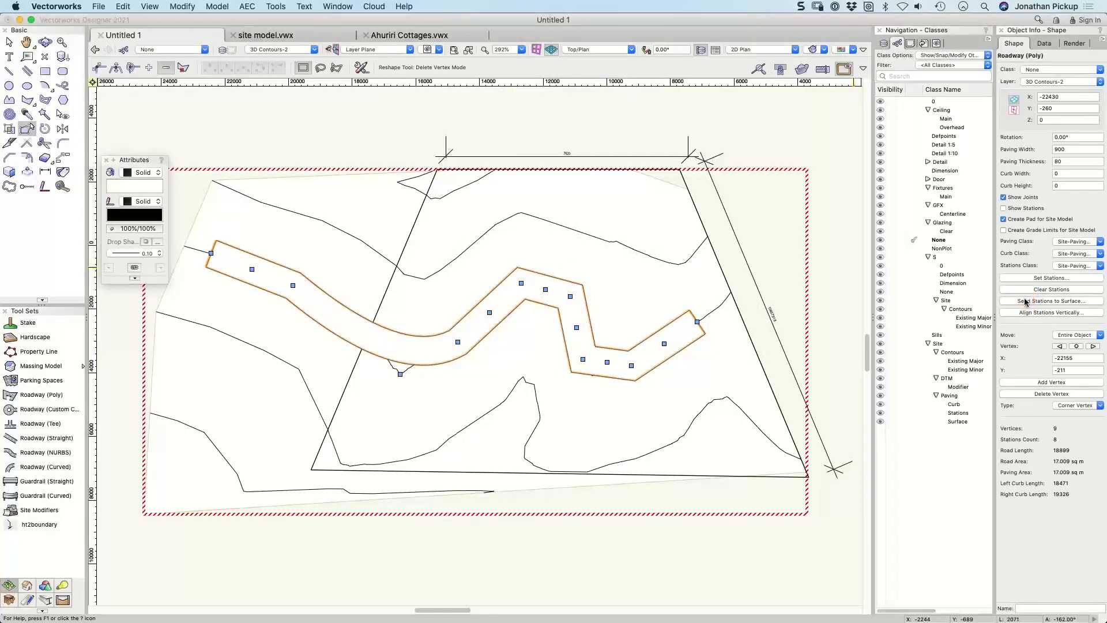
left_click(1025, 300)
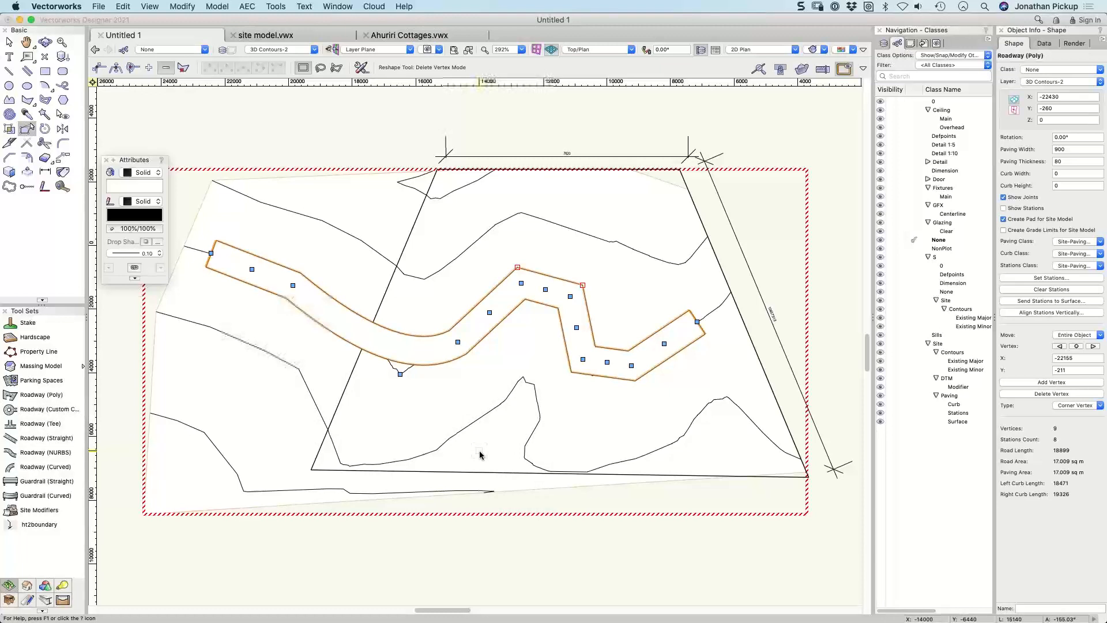
middle_click_drag(544, 446, 508, 341)
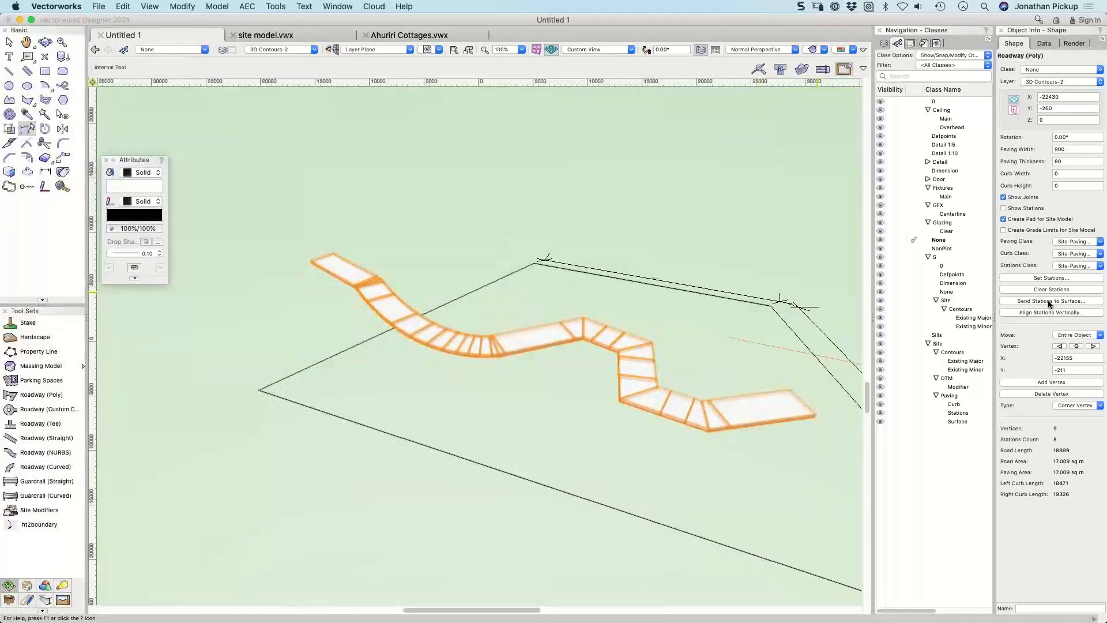
left_click(1049, 301)
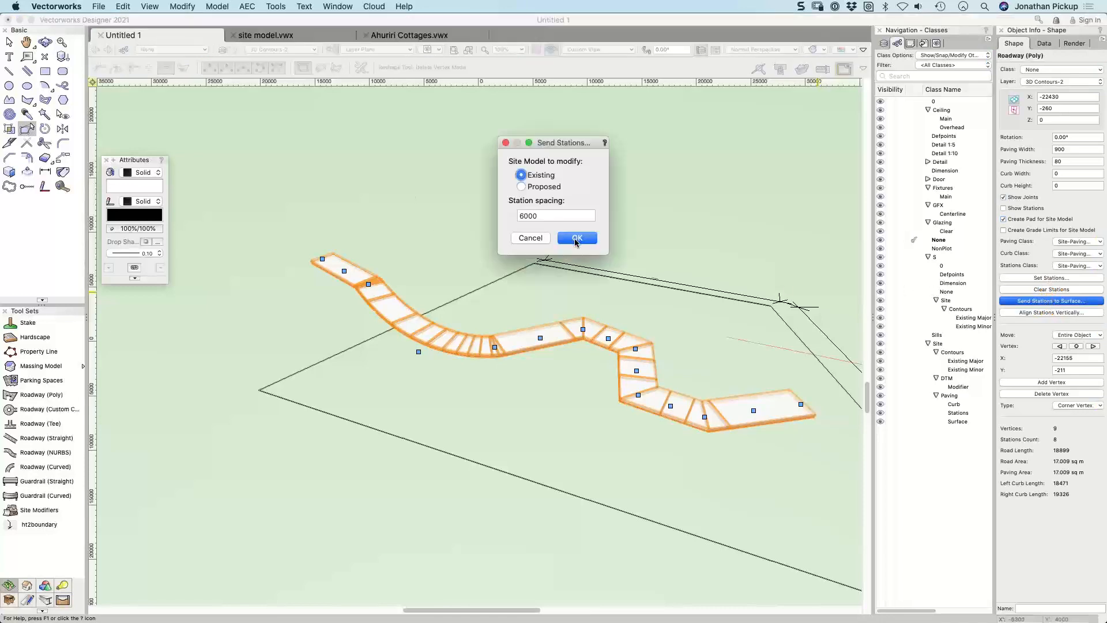
double_click(522, 215)
type("30")
key("Return")
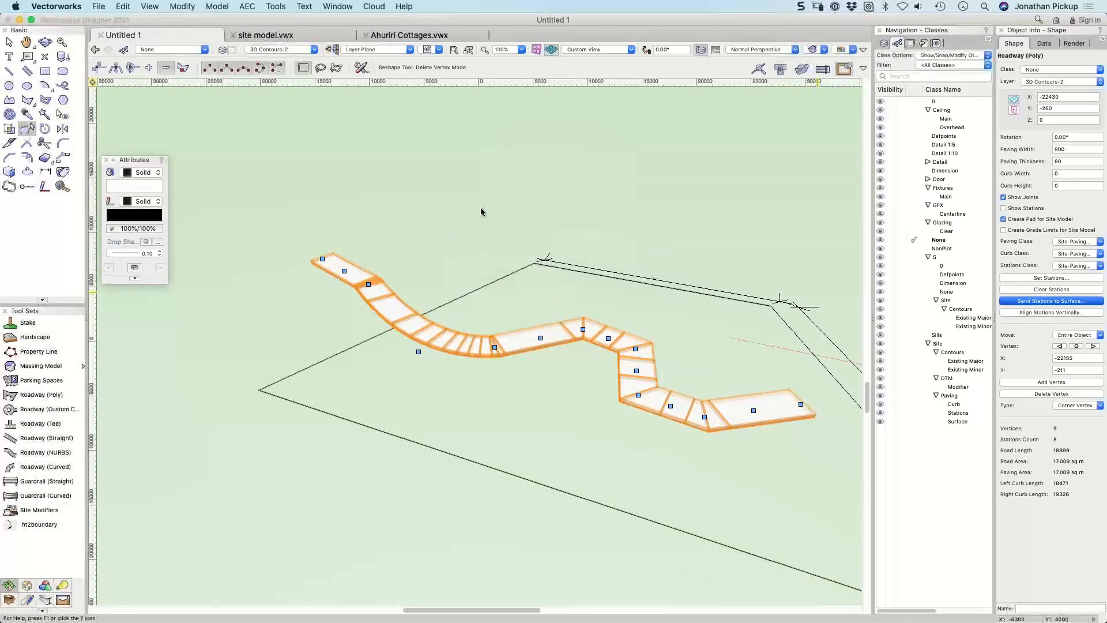
left_click(627, 260)
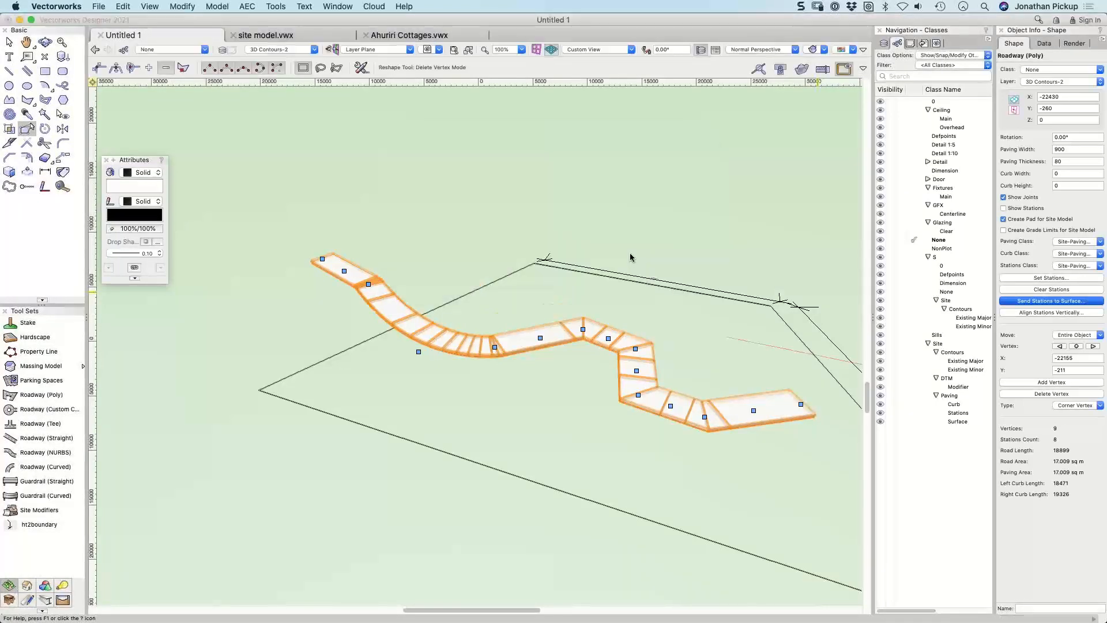
Step: Inspect in 3D from several angles how the roadway sits on the site model's terrain
key("super+5")
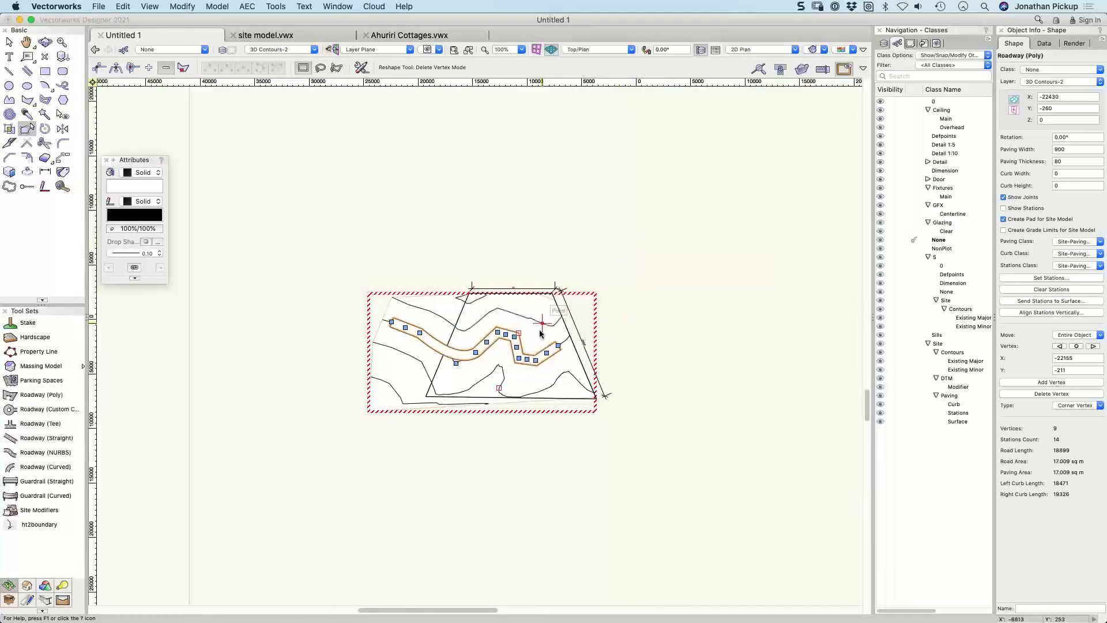
key("shift+c")
left_click_drag(535, 324, 444, 216)
key("shift+r")
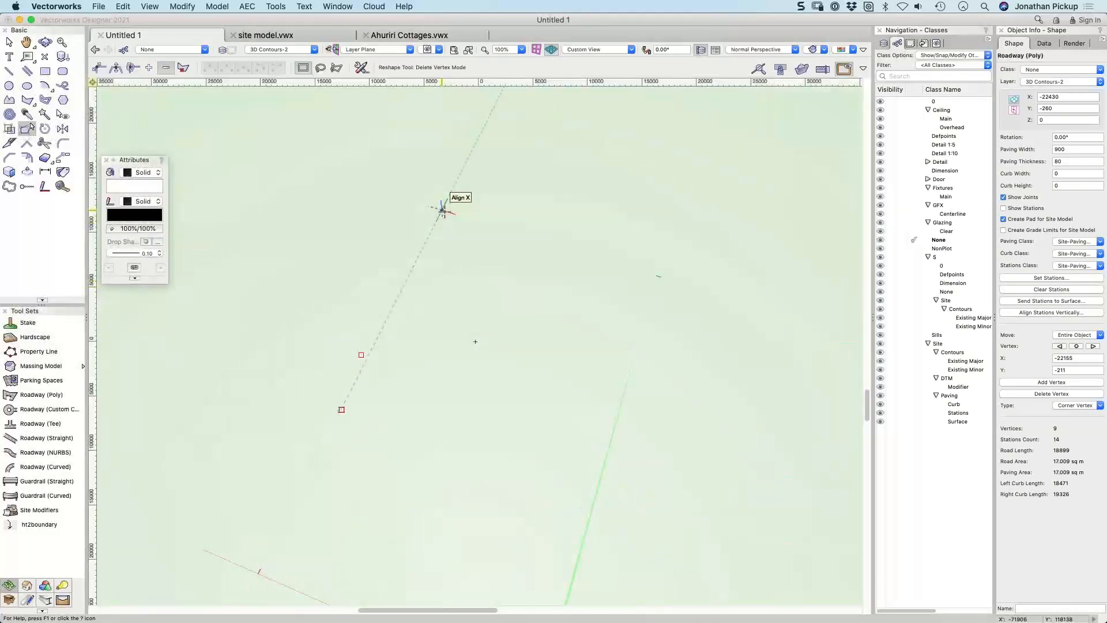
key("shift+c")
left_click_drag(532, 291, 84, 108)
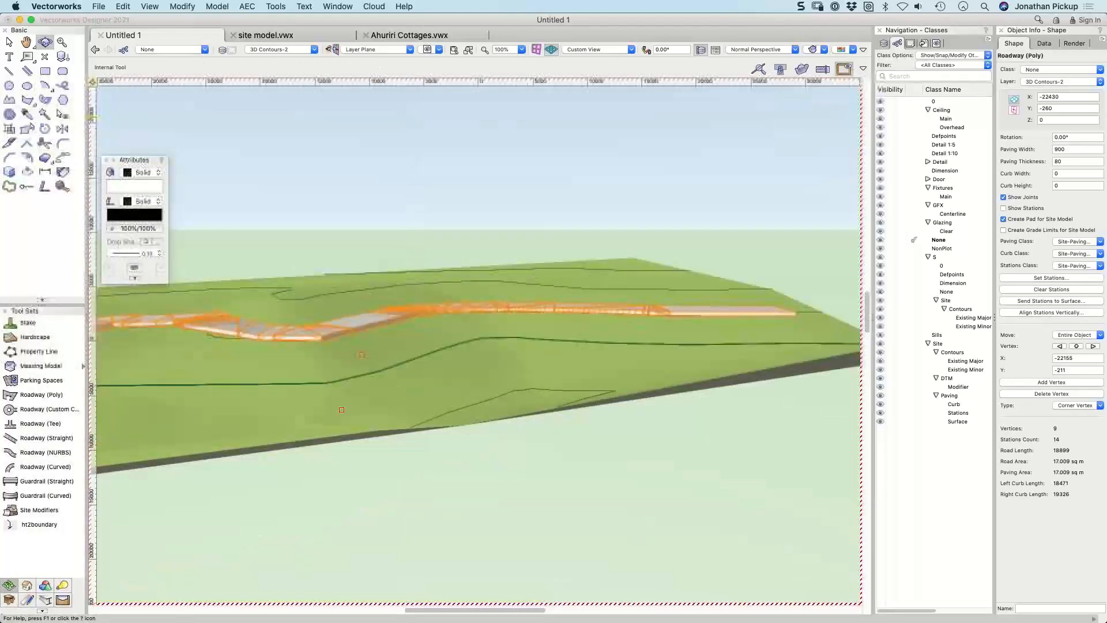
scroll(490, 313, "up", 3)
left_click_drag(490, 313, 506, 341)
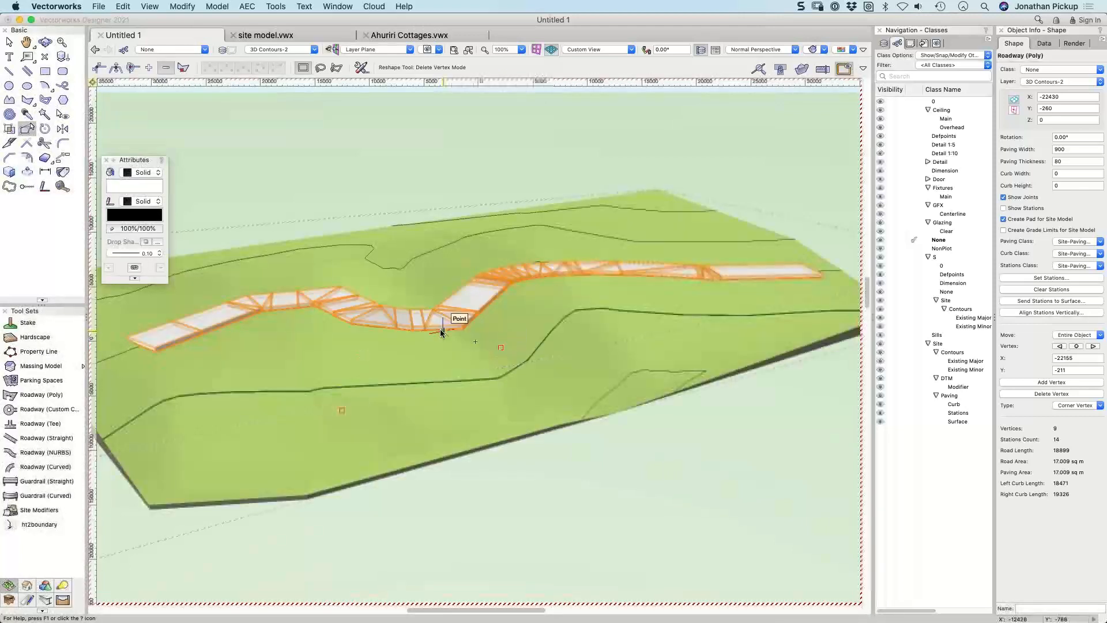
middle_click_drag(440, 329, 543, 326, "ctrl")
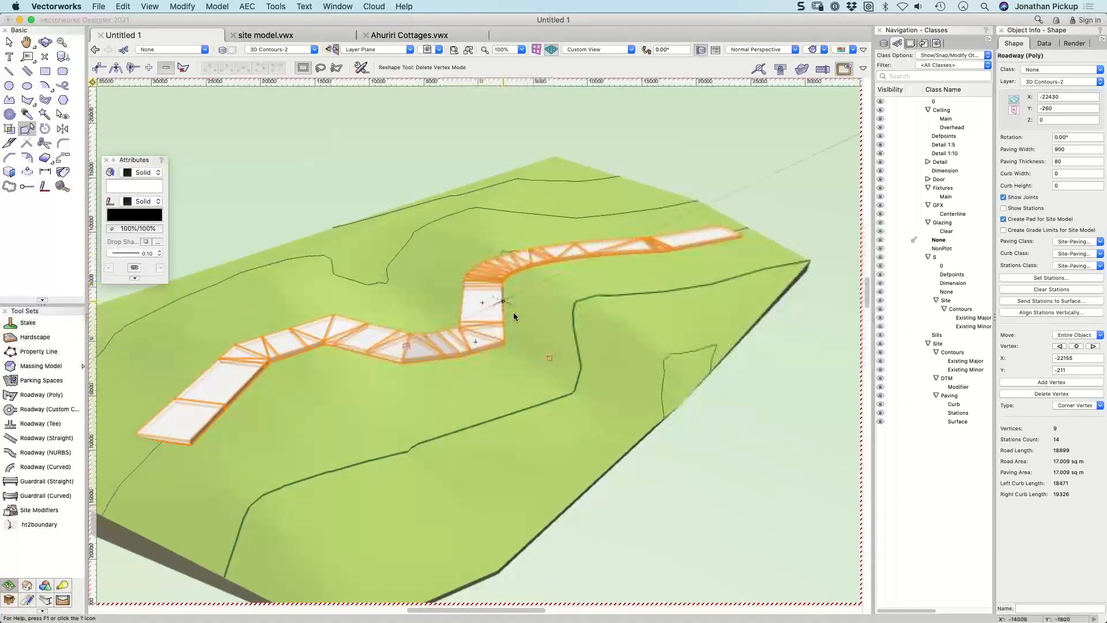
Step: Delete the roadway's vertices at the northern crest and at the low bend east of it, declining the offer to save a backup
key("super+5")
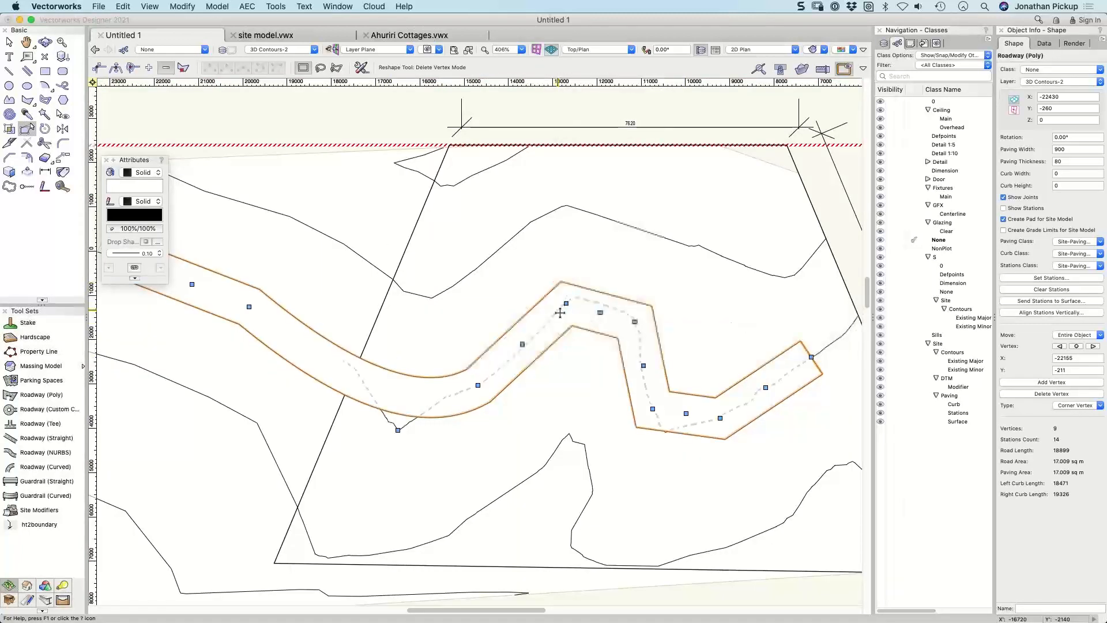
key("x")
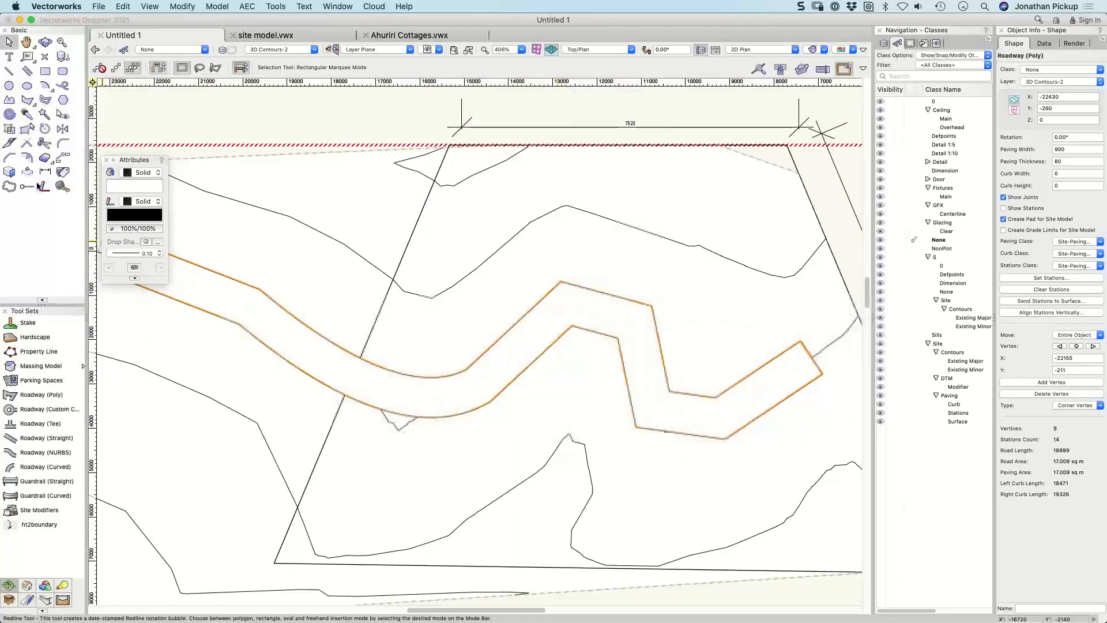
left_click(31, 126)
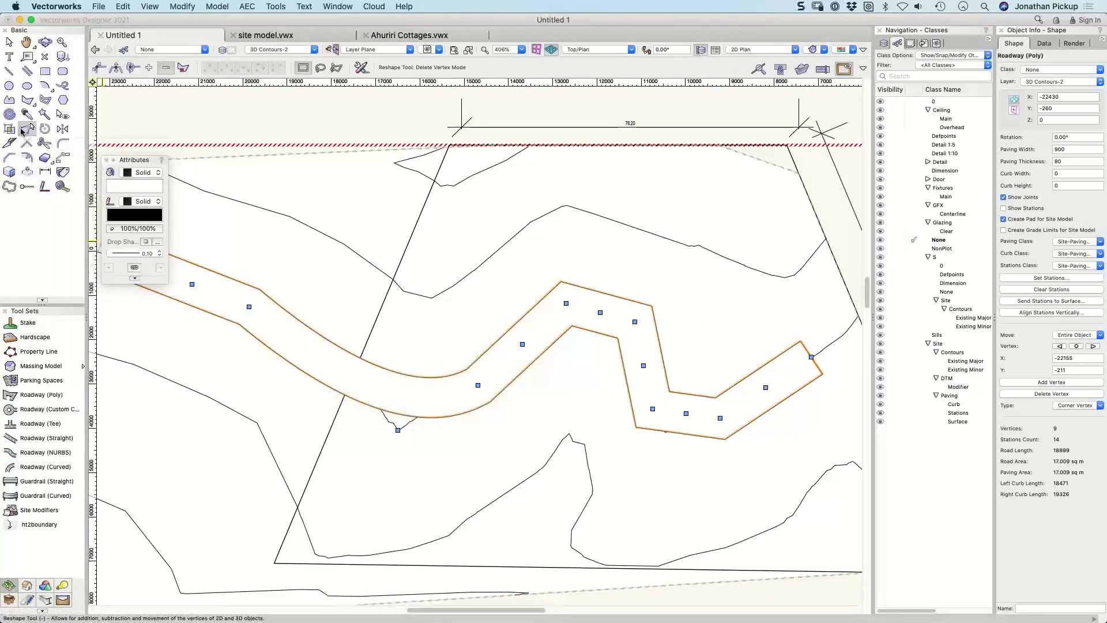
left_click(567, 303)
left_click(653, 410)
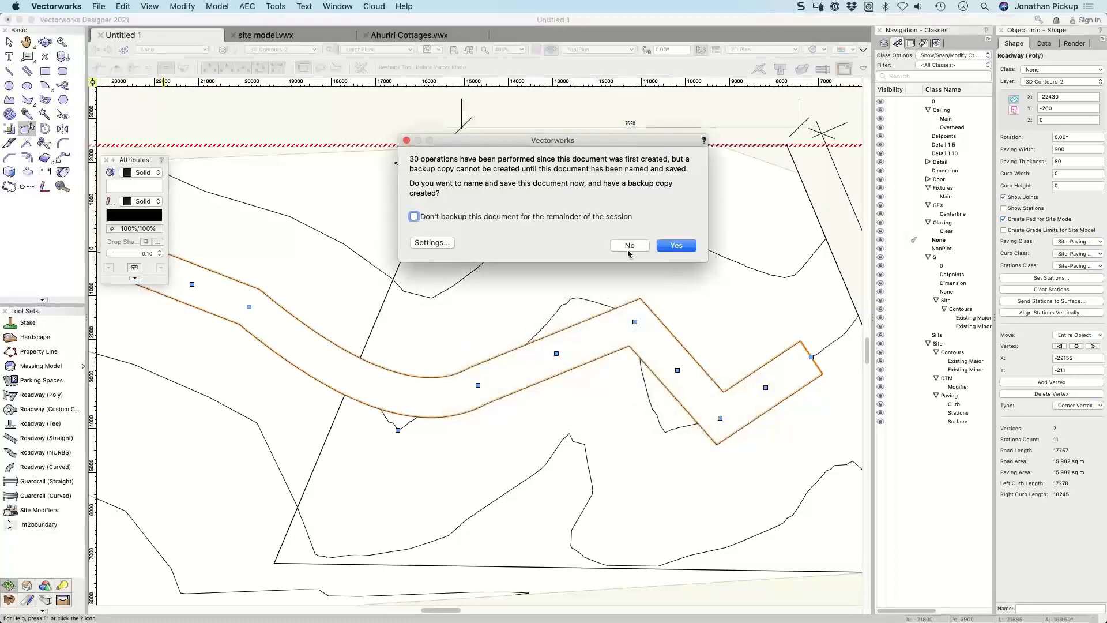
left_click(628, 245)
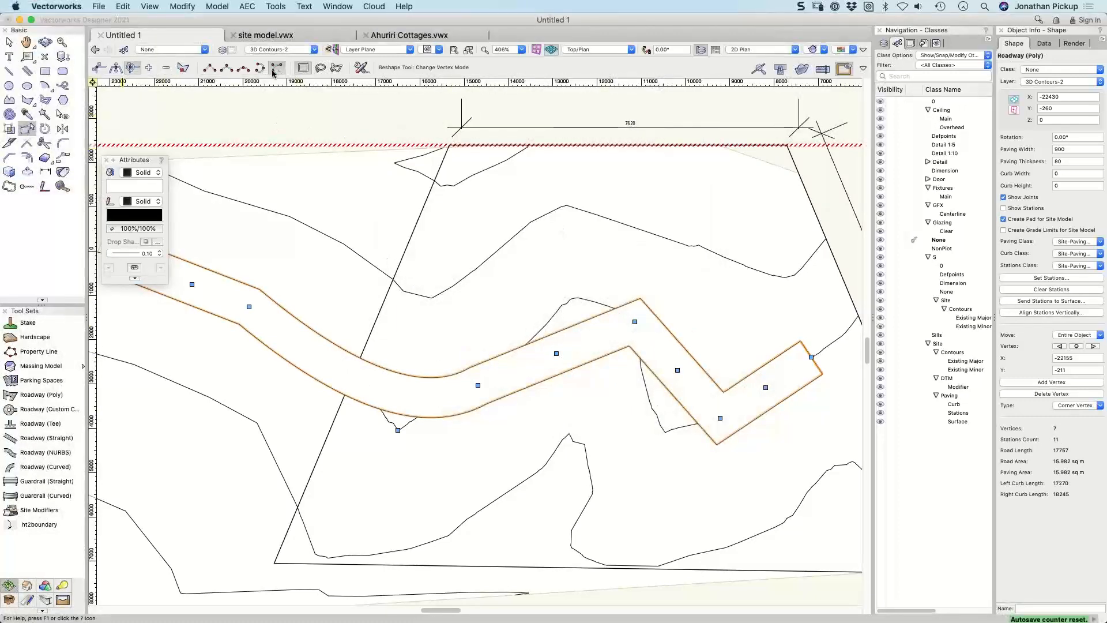
Step: Convert the roadway's two low bends and the crest between them to arcs with a 1500 fillet radius
left_click(363, 68)
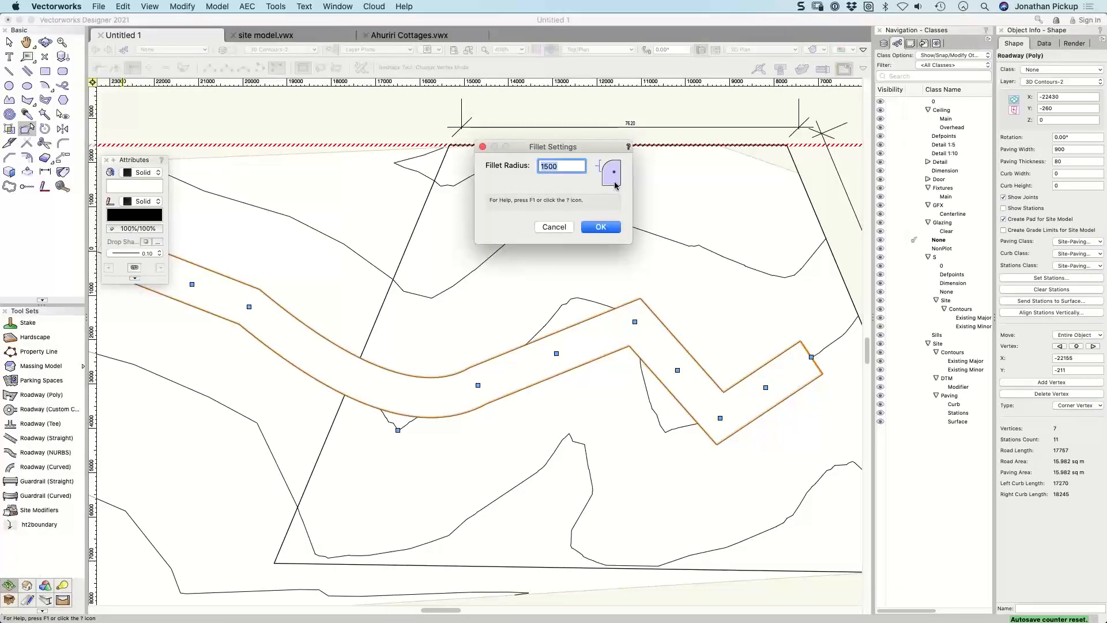
key("Return")
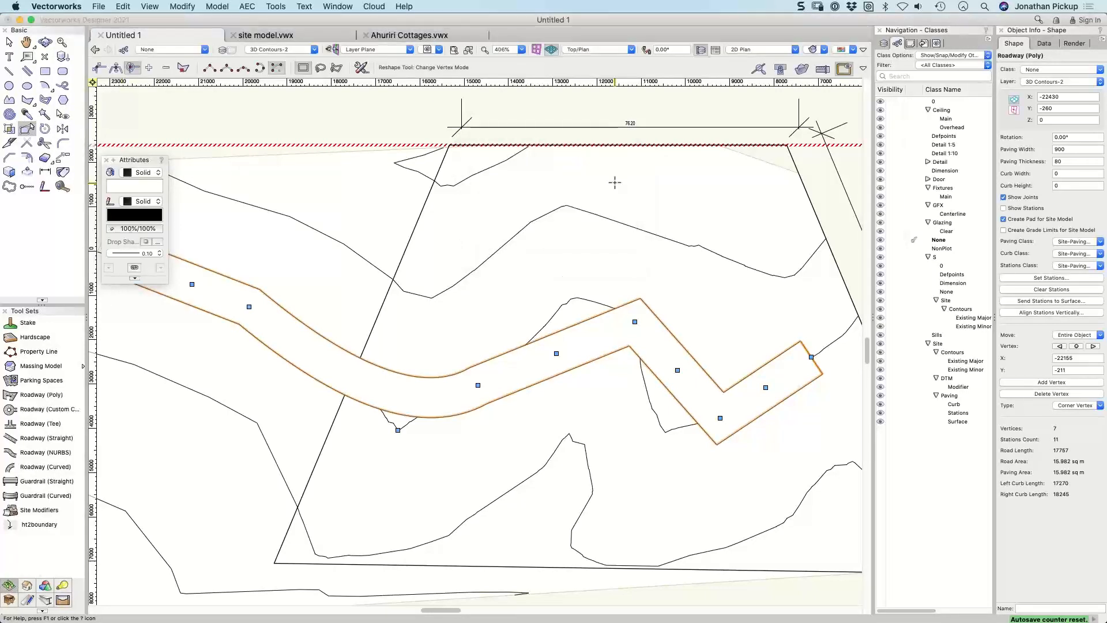
left_click(399, 429)
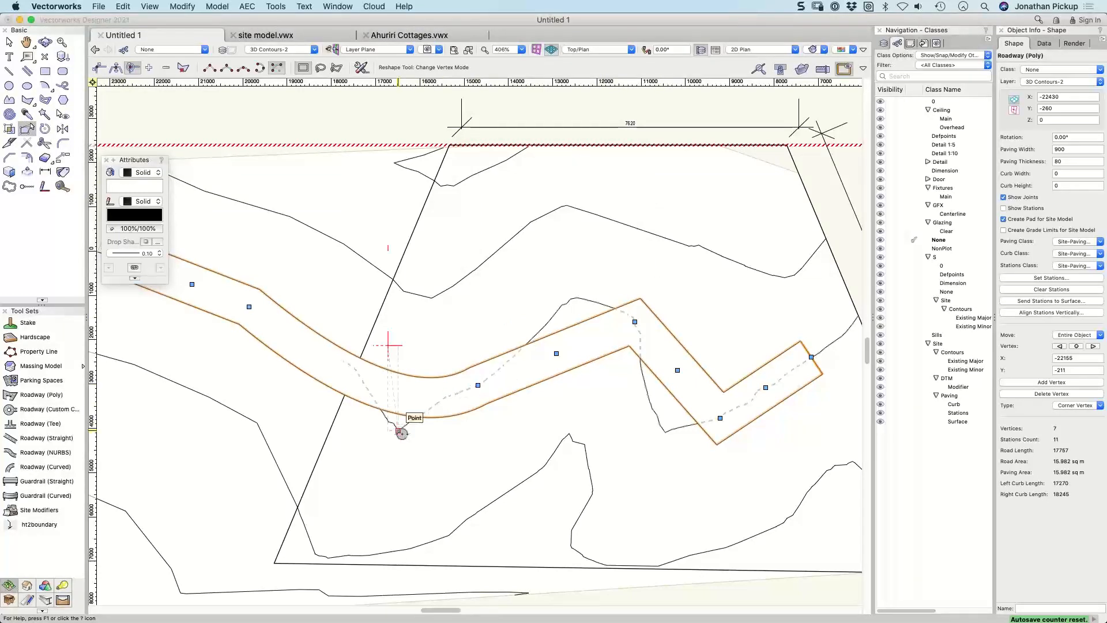
left_click(634, 321)
left_click(720, 418)
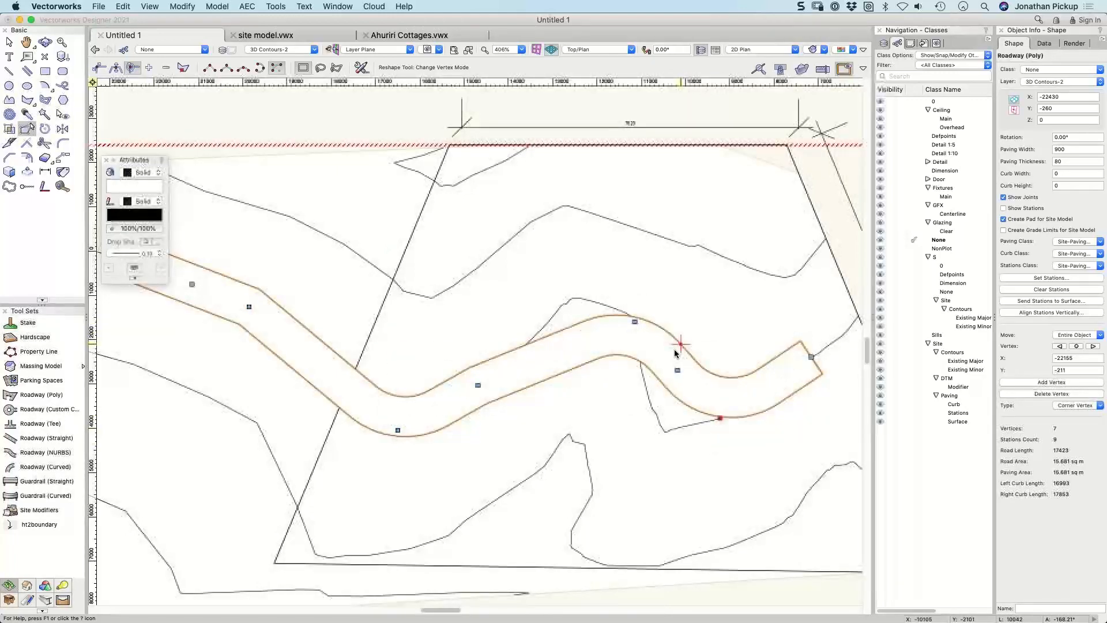
Step: Move the roadway's crest vertex north-west and its eastern low vertex west to form a tighter S-curve
left_click(105, 69)
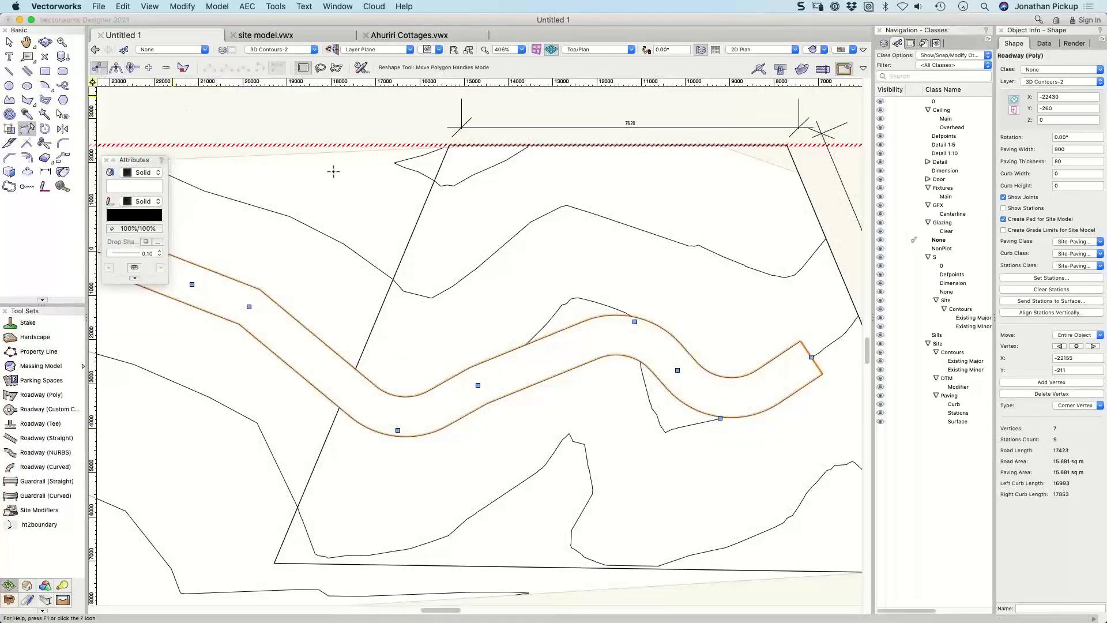
left_click_drag(635, 321, 592, 262)
left_click_drag(721, 417, 664, 433)
left_click_drag(591, 262, 608, 257)
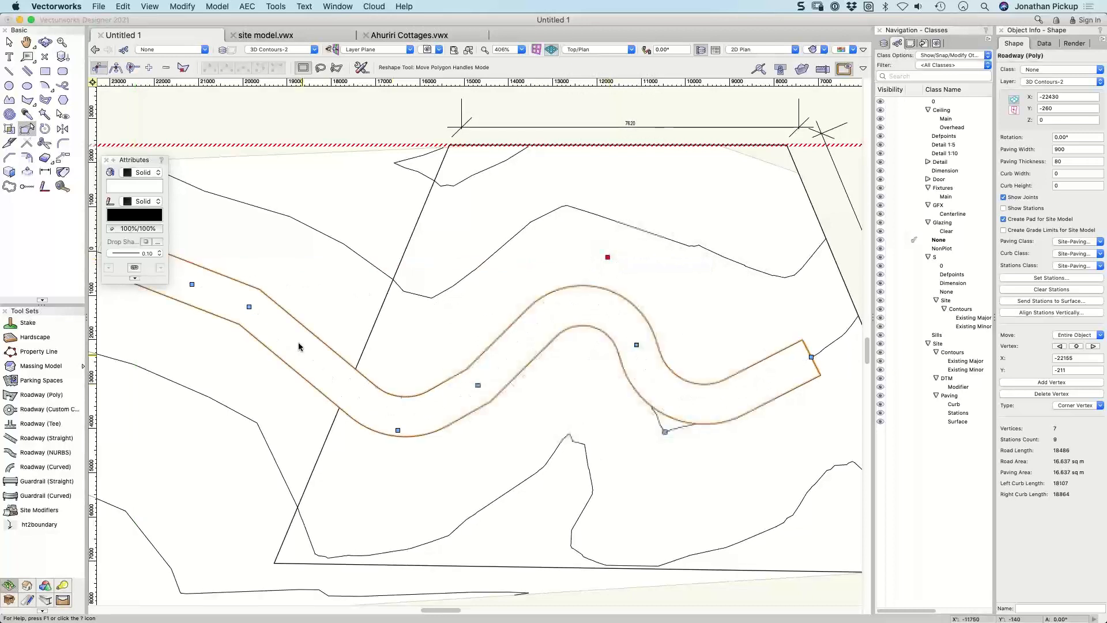
Step: Round the bend near the roadway's western end by changing its vertex to a fillet arc
middle_click_drag(363, 346, 556, 383)
left_click(133, 68)
left_click_drag(446, 346, 556, 329)
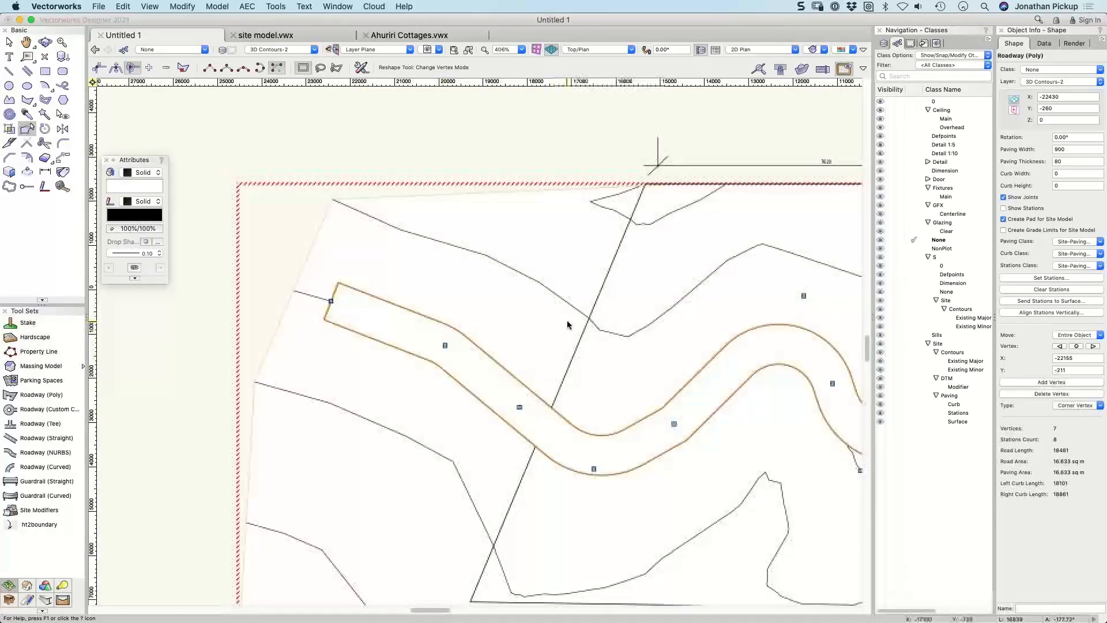
scroll(568, 325, "down", 1)
scroll(568, 325, "down", 1)
middle_click_drag(568, 324, 498, 312)
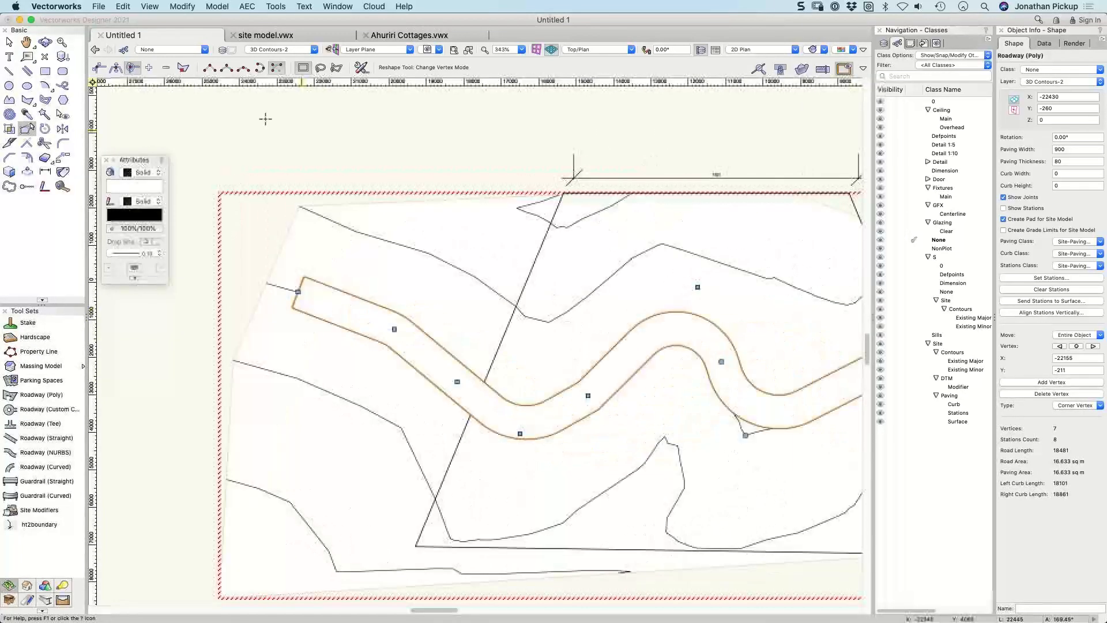
Step: Change the roadway vertex between the western low bend and the crest to an arc, and delete that vertex
left_click_drag(588, 395, 698, 286)
middle_click_drag(702, 413, 552, 368)
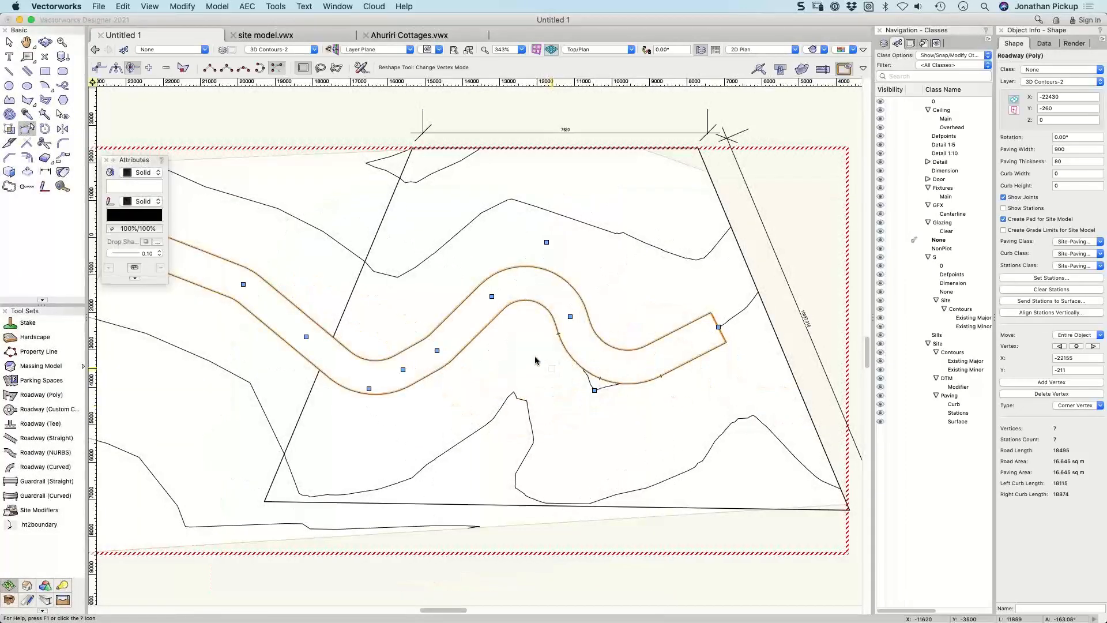
left_click(166, 68)
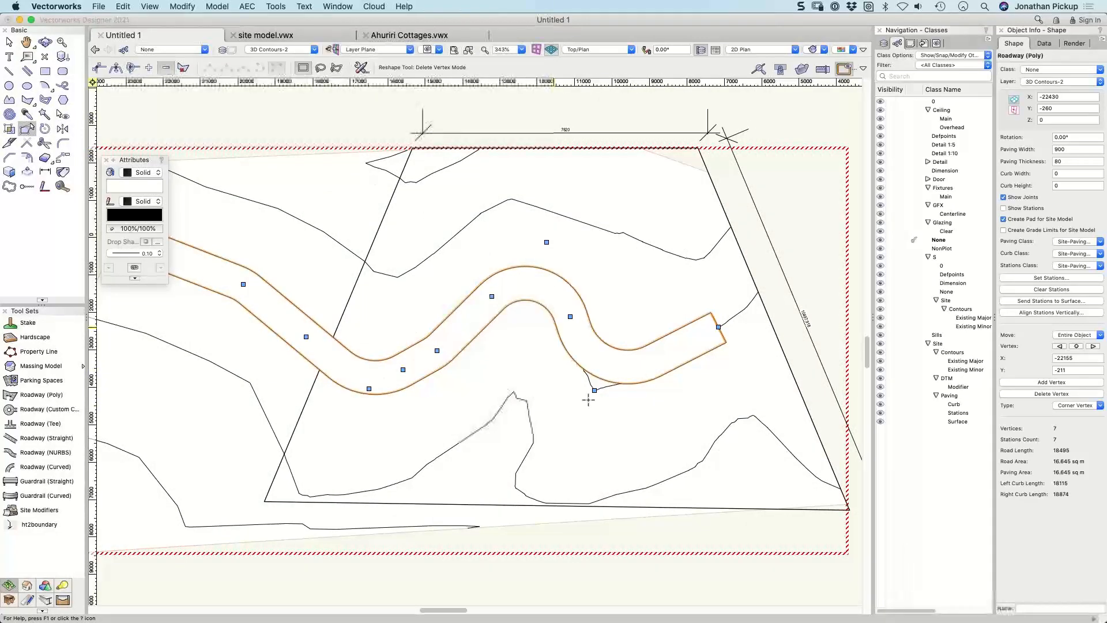
left_click(471, 365)
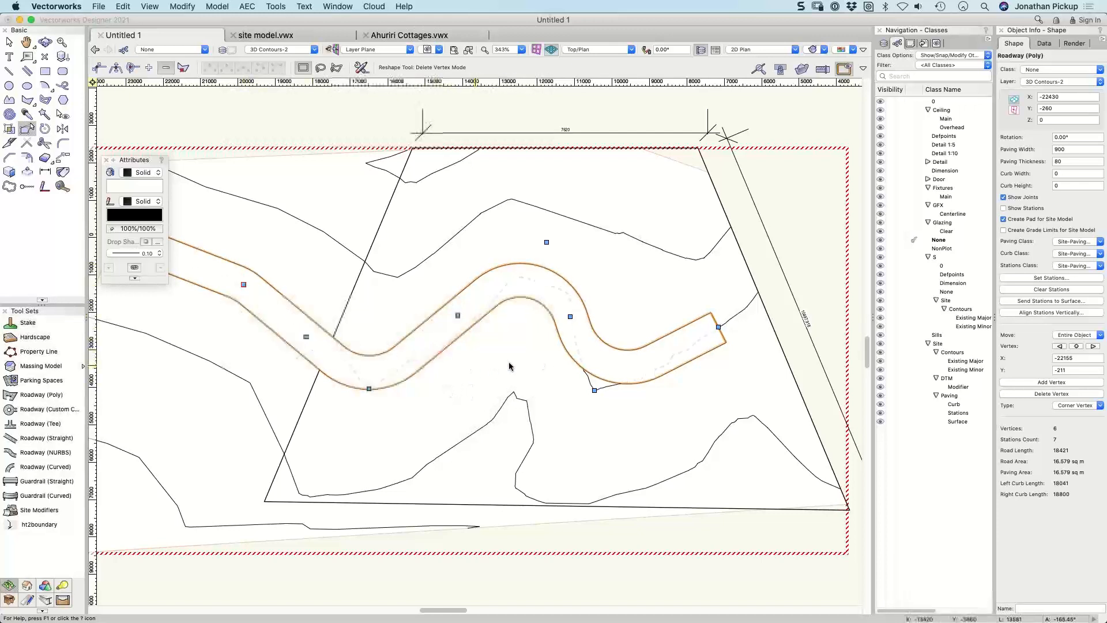
Step: Send the roadway's stations to the site model surface and check in 3D how its western end sits on the terrain
left_click(1046, 301)
left_click(589, 240)
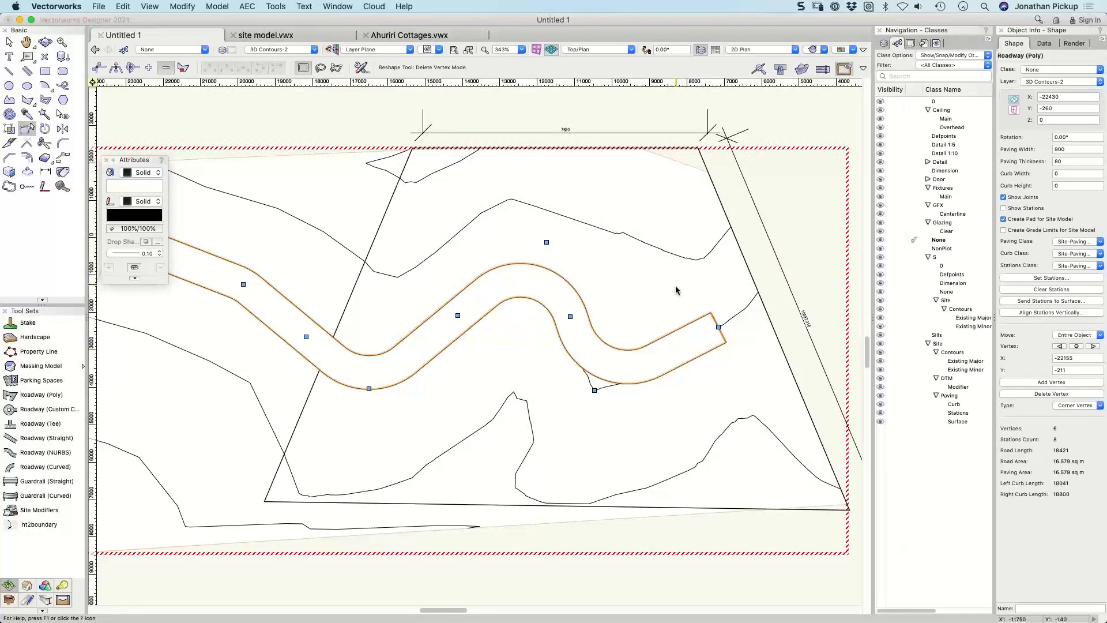
key("3")
middle_click_drag(676, 286, 202, 277, "ctrl")
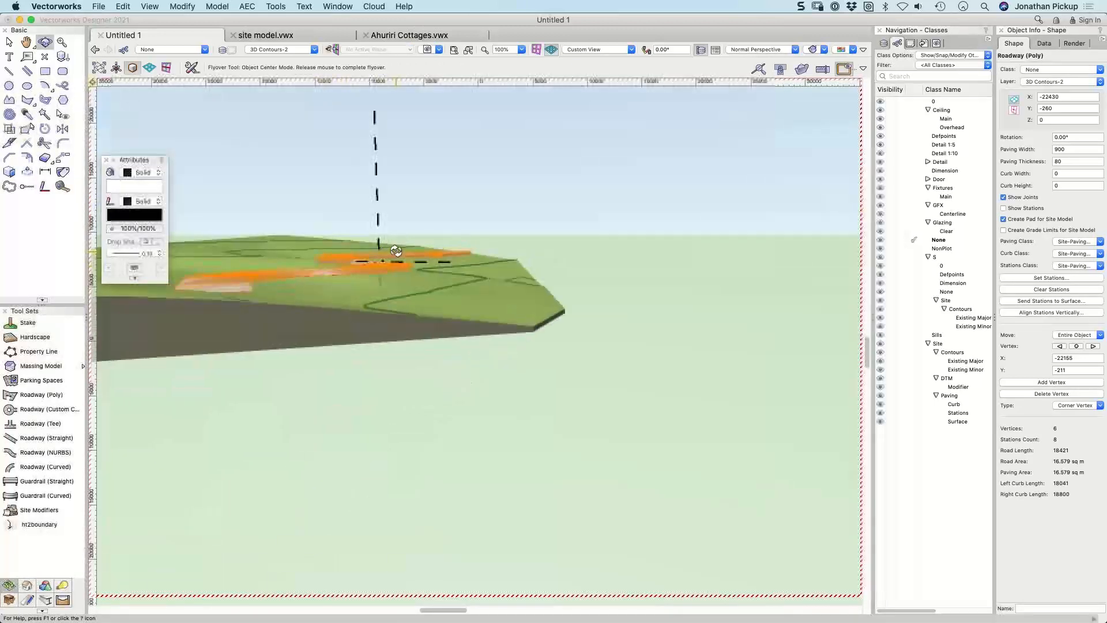
scroll(202, 277, "up", 5)
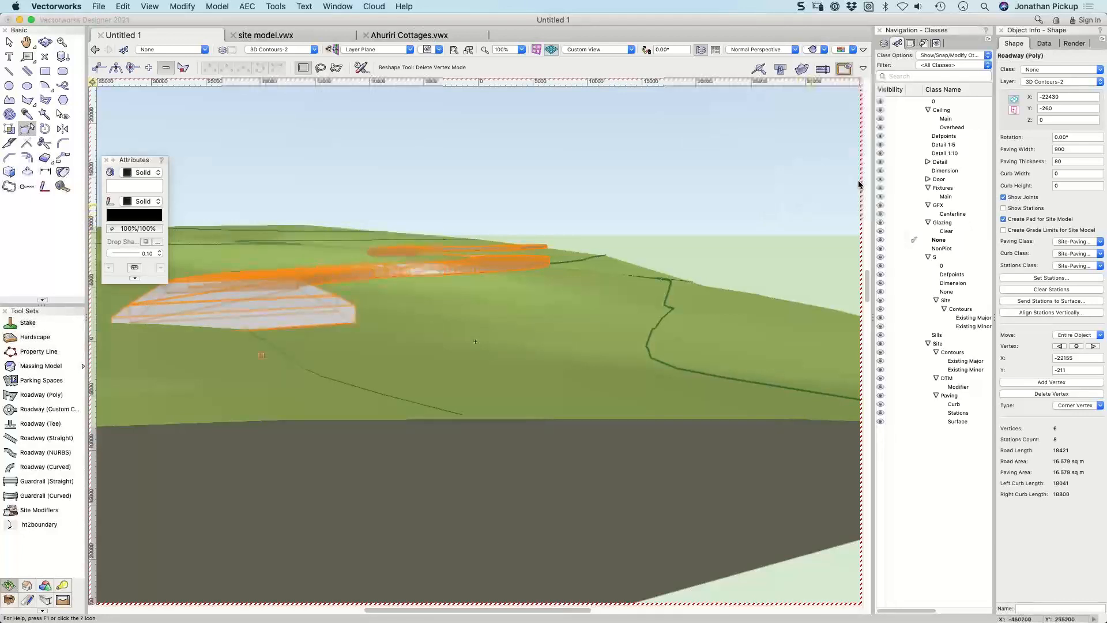
Step: Lower the whole roadway by setting its Z value to -100
left_click(1050, 120)
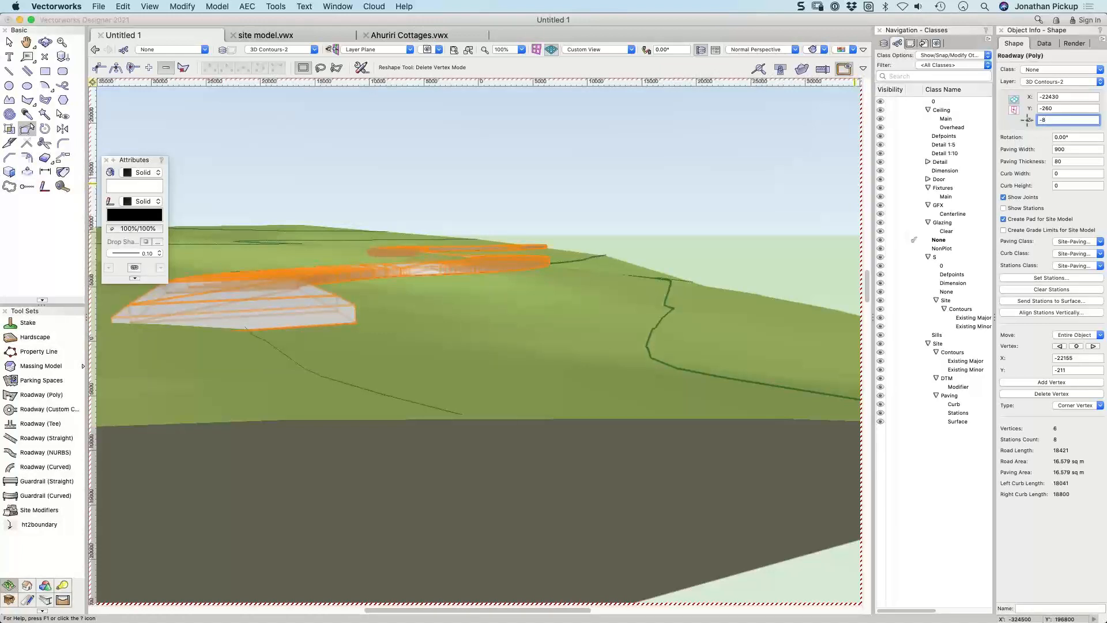
type("-100")
key("Return")
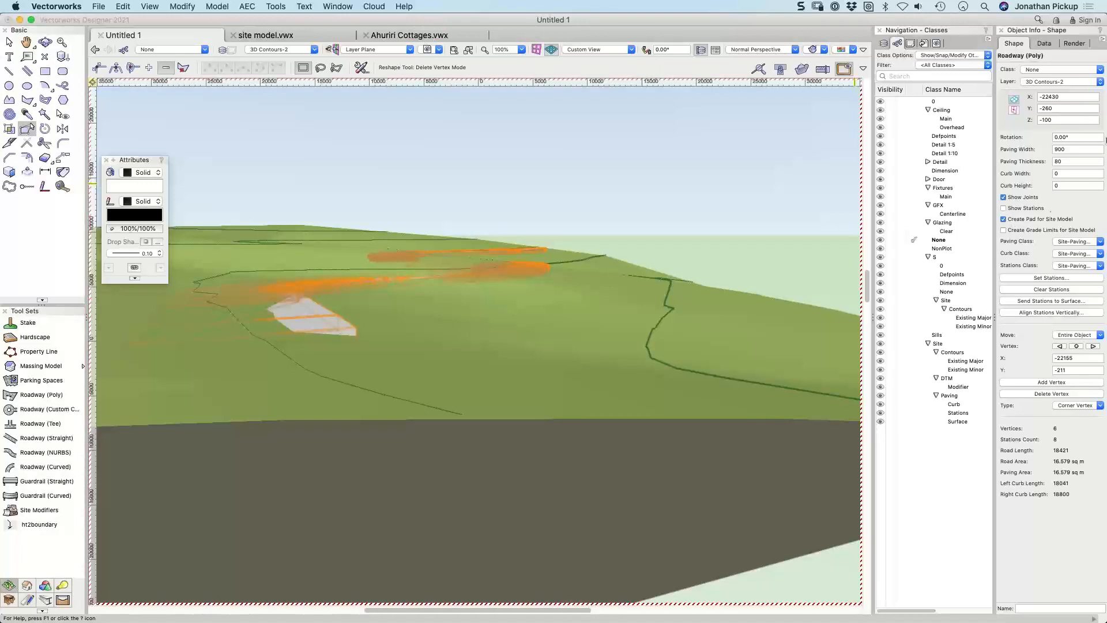
Step: Enable grade limits on the roadway using the Offset method with a 300 offset, and update the site model
left_click(1004, 231)
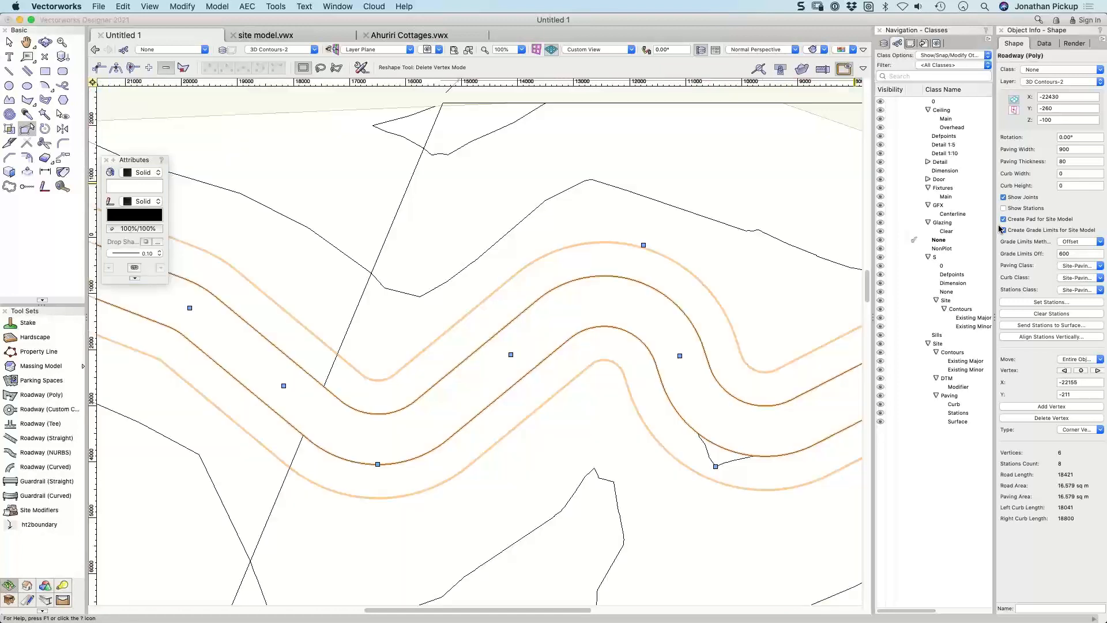
key("super+5")
scroll(727, 306, "down", 5)
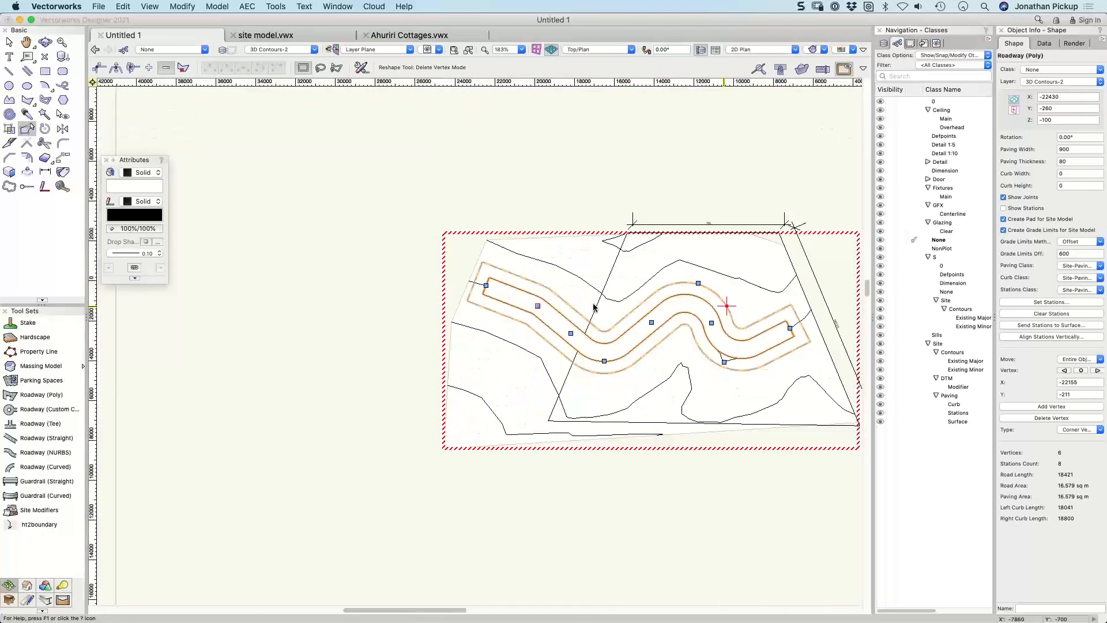
scroll(487, 274, "up", 5)
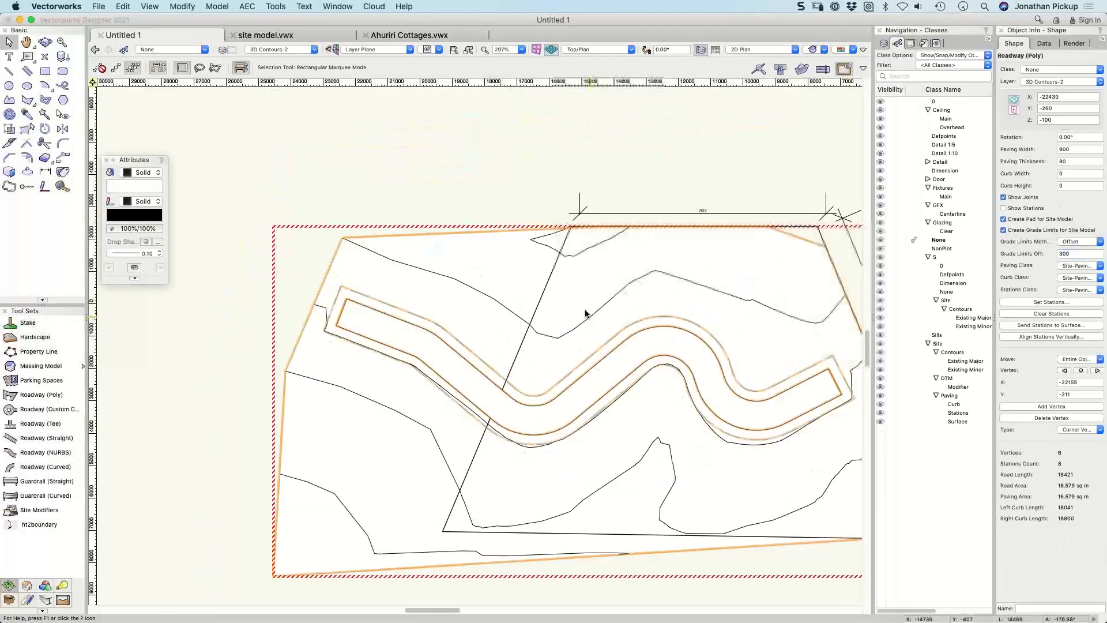
right_click(586, 313)
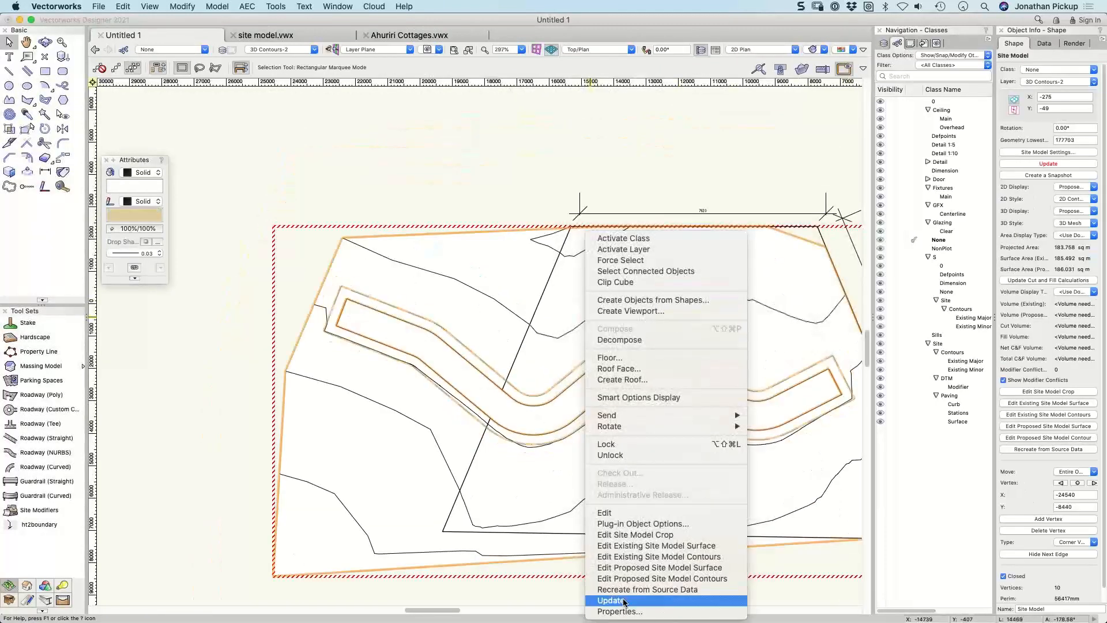
left_click(624, 601)
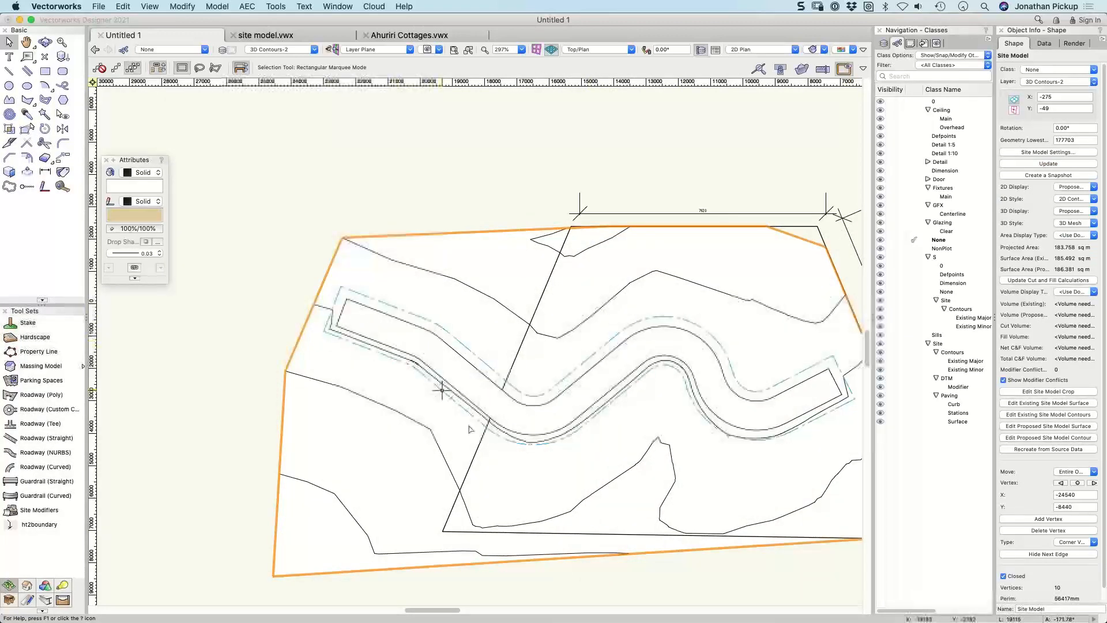
Step: Orbit the updated site model in 3D to examine how the terrain grades into the roadway
middle_click_drag(682, 392, 614, 389, "super")
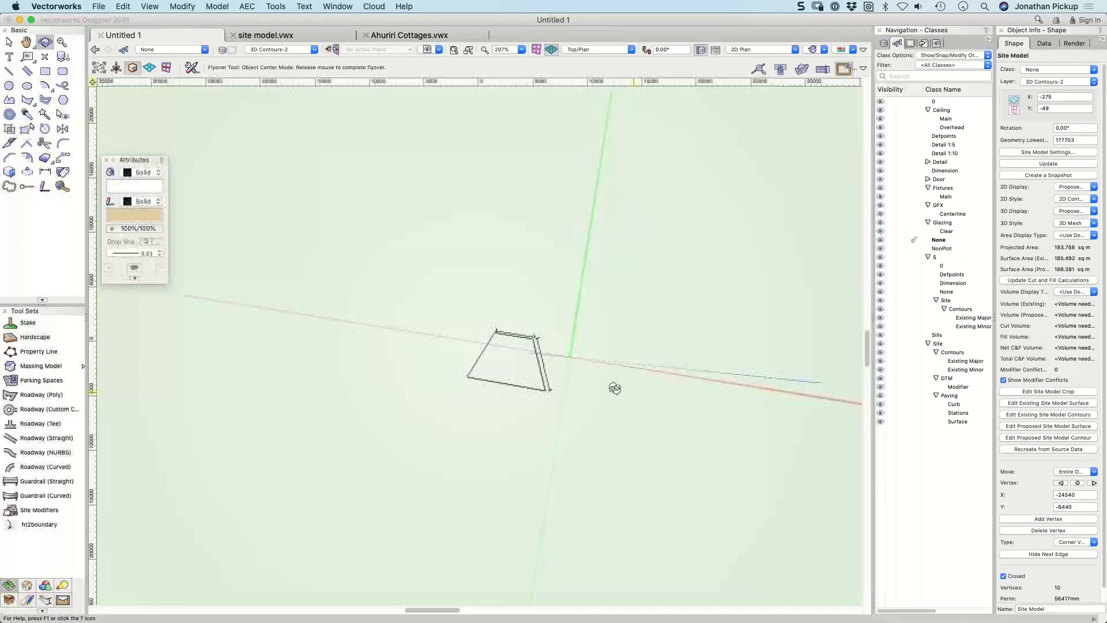
left_click_drag(614, 389, 467, 289)
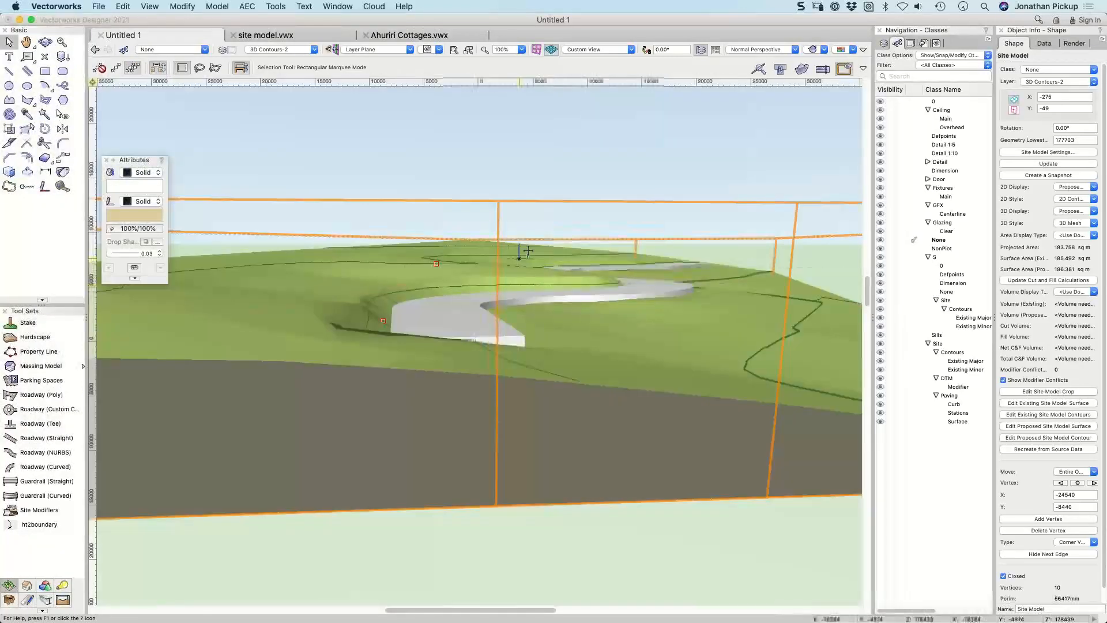
middle_click_drag(442, 302, 513, 407, "super")
Step: Return to the Top/Plan view and update the site model's cut and fill calculations
key("super+5")
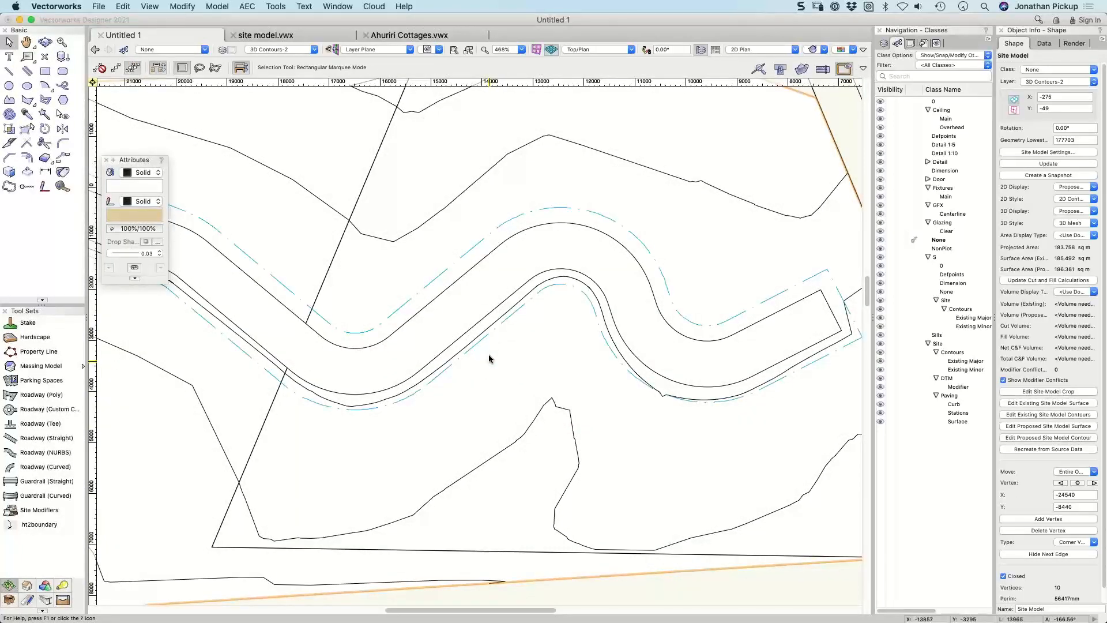
scroll(470, 354, "down", 2)
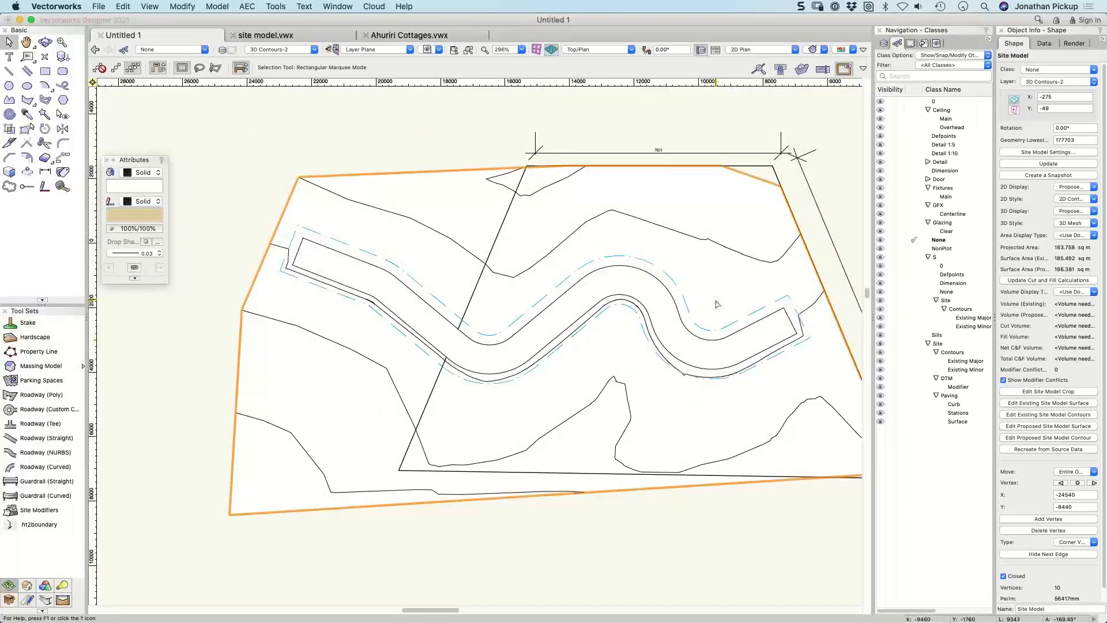
left_click(1027, 280)
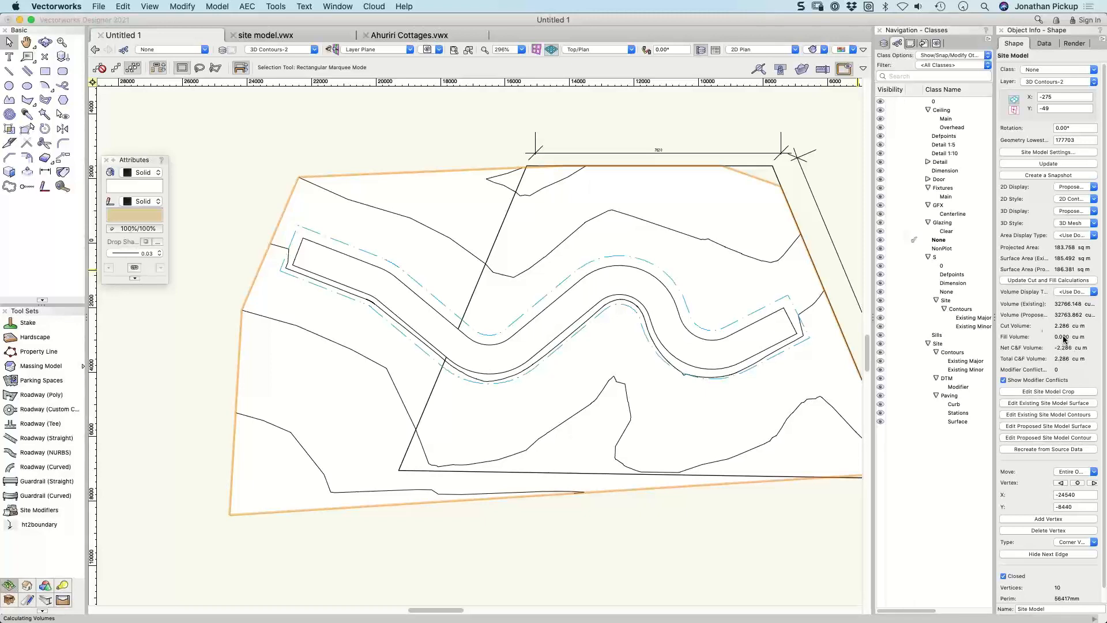
Step: Open the document's unit settings and load the "ft & in" preset
left_click(98, 7)
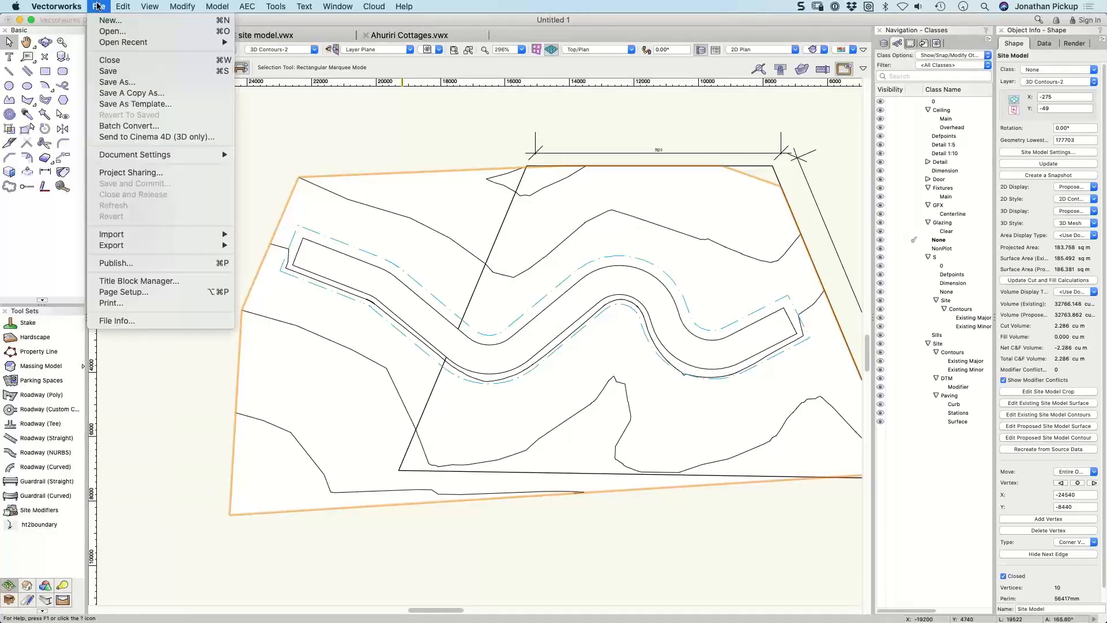
mouse_move(212, 156)
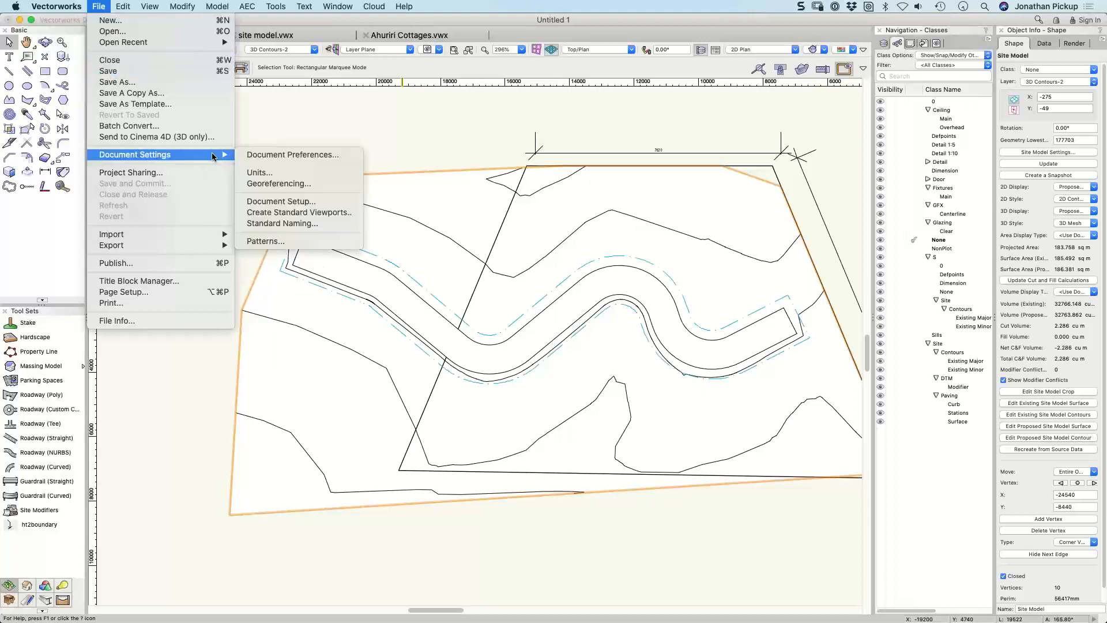
left_click(262, 172)
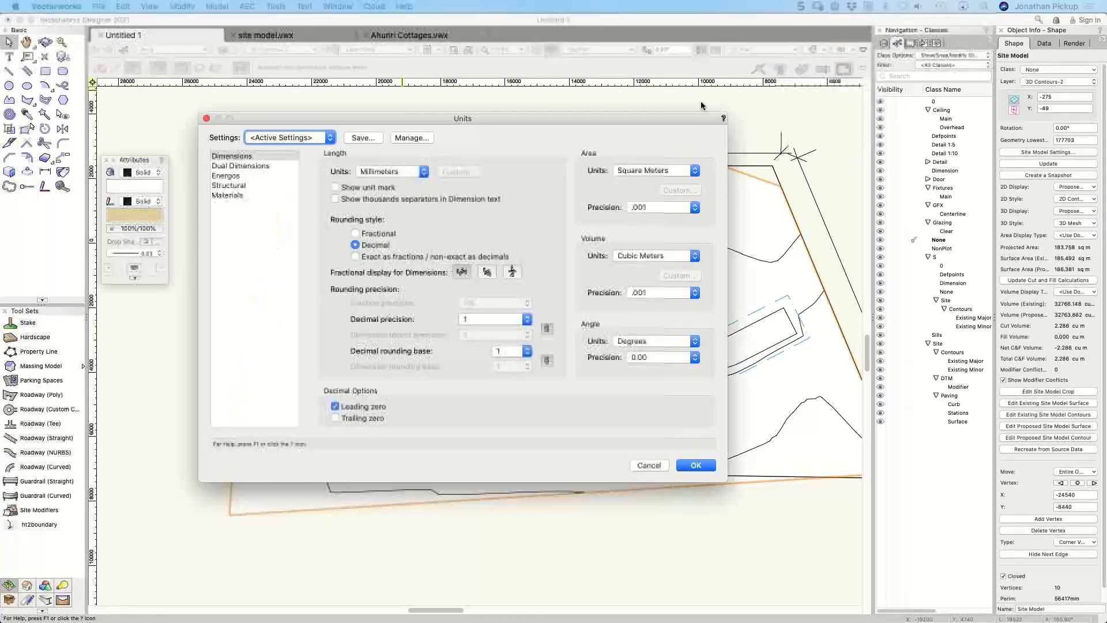
left_click(277, 125)
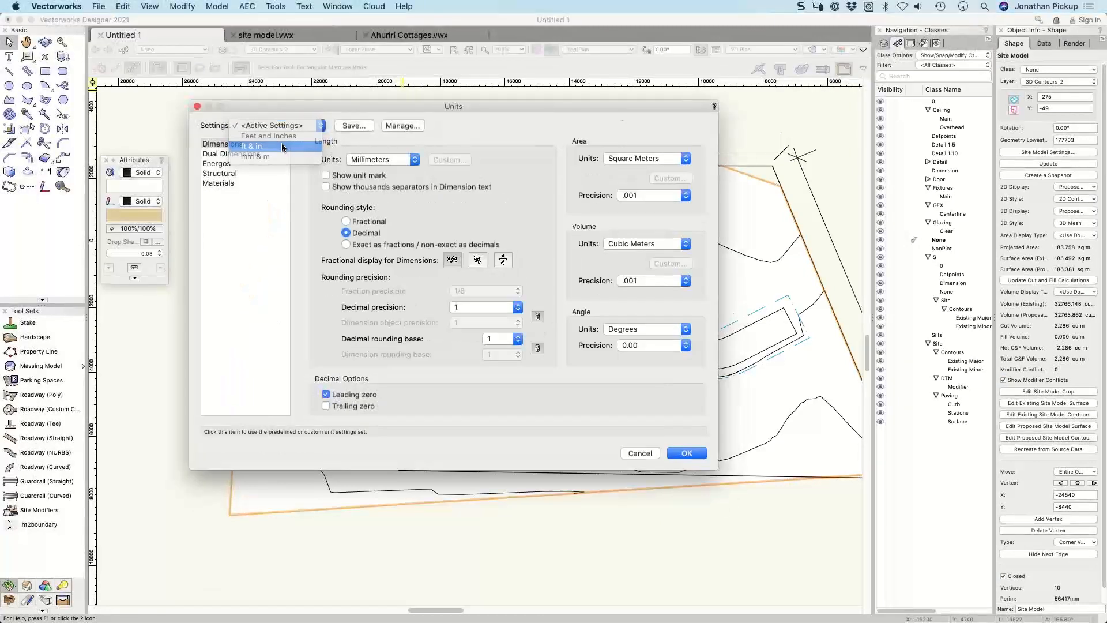
left_click(282, 147)
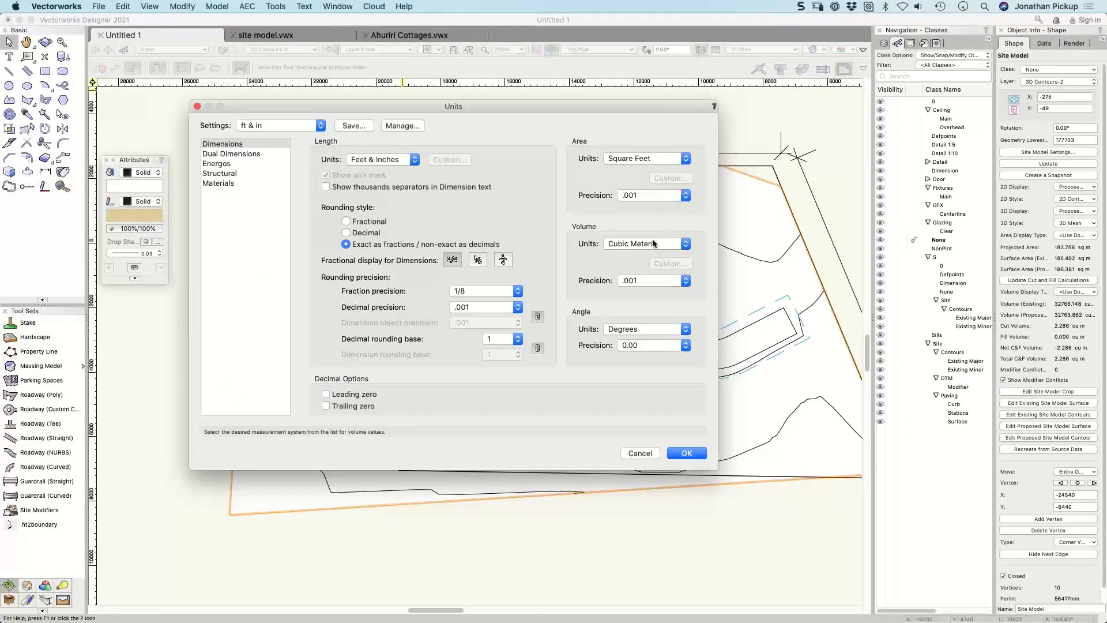
Step: Set the document's volume units to Cubic Yards and recalculate the site model's cut and fill
left_click(663, 248)
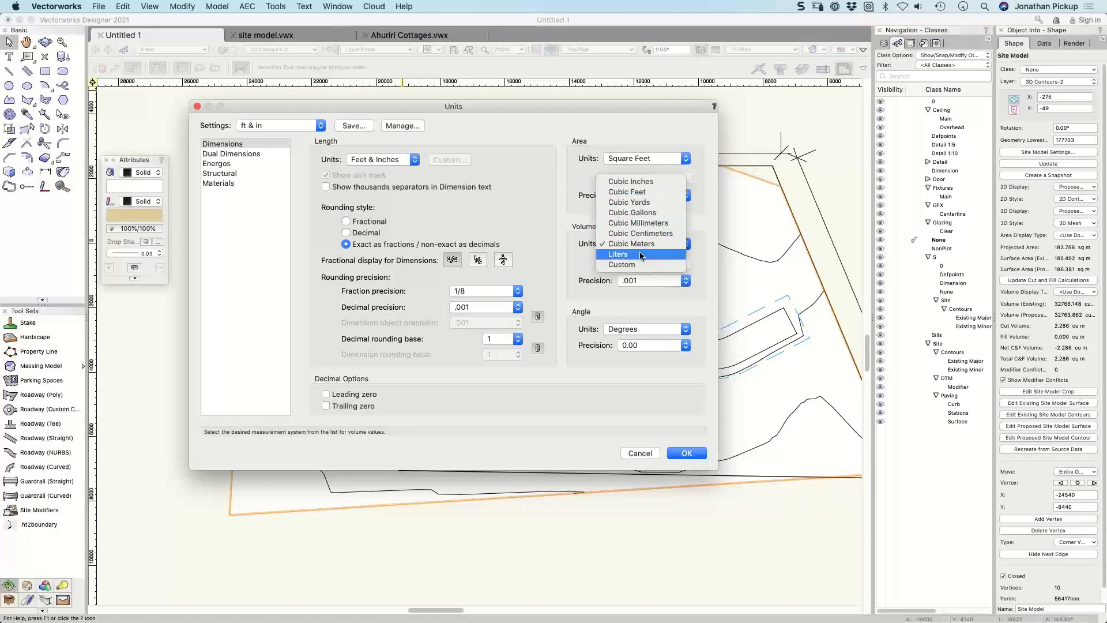
left_click(616, 244)
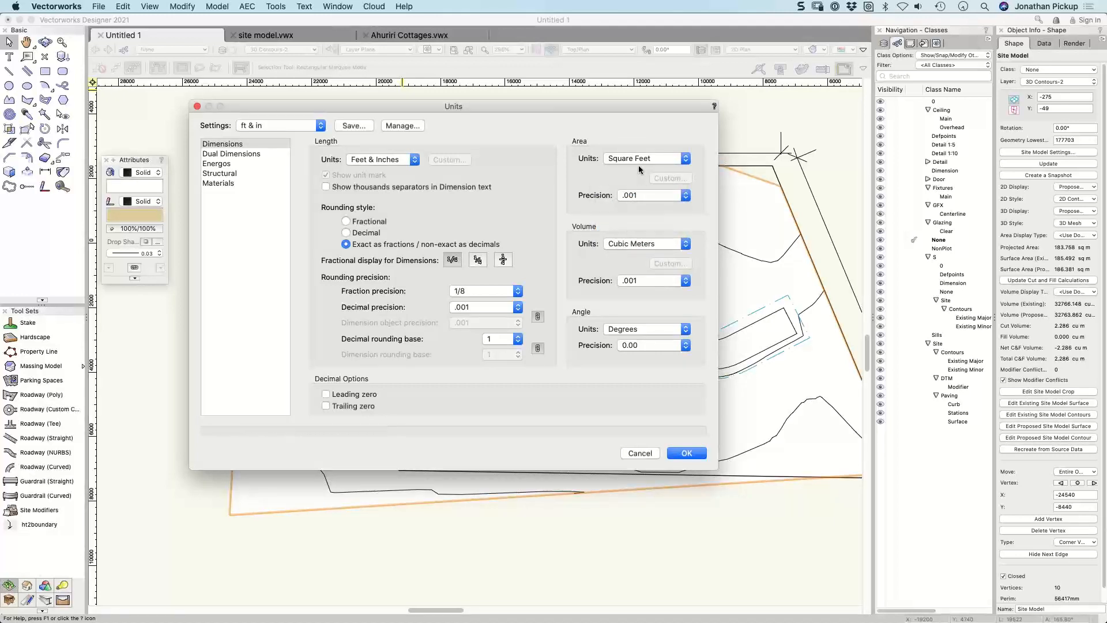
left_click(633, 247)
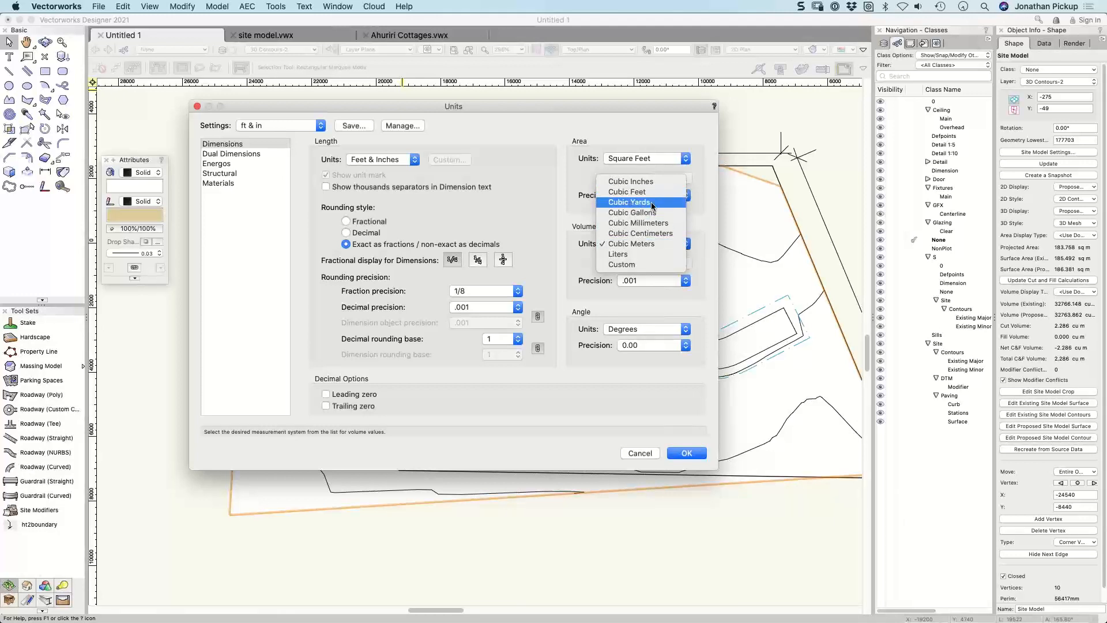
left_click(649, 202)
left_click(689, 453)
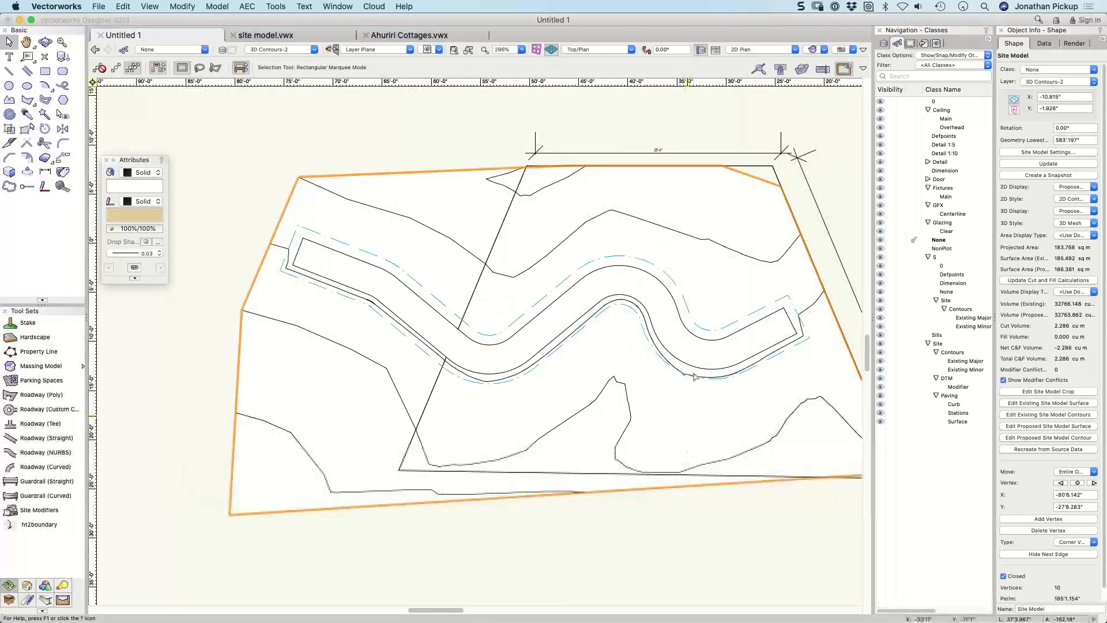
left_click(1035, 281)
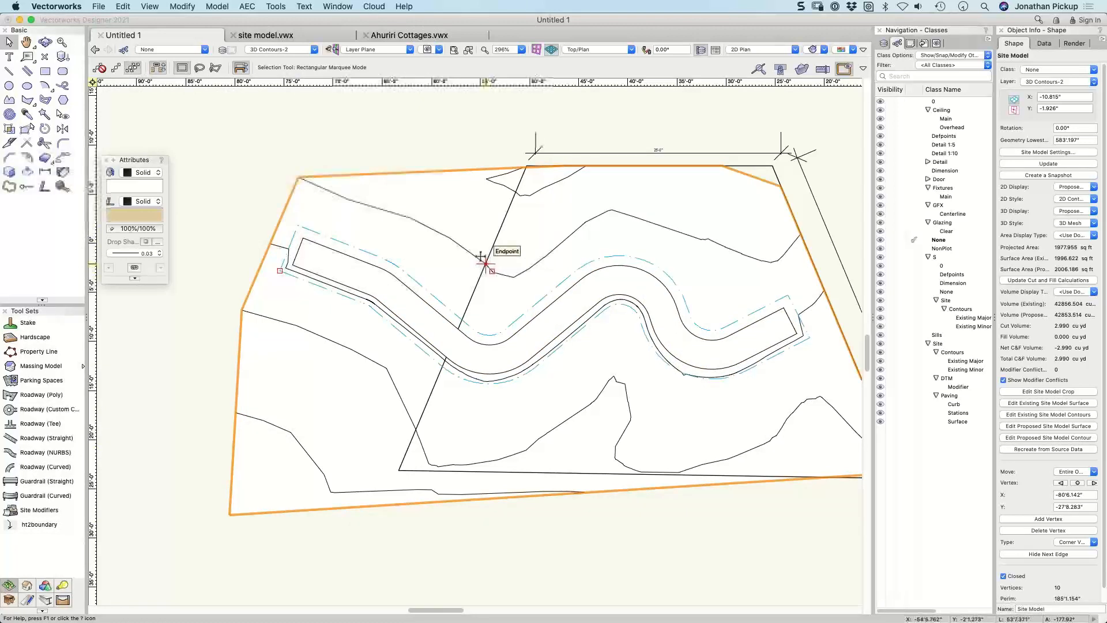
Step: Draw a small cross from two lines, each about 9 1/2" long, in the empty area beside the site model
scroll(485, 263, "down", 5)
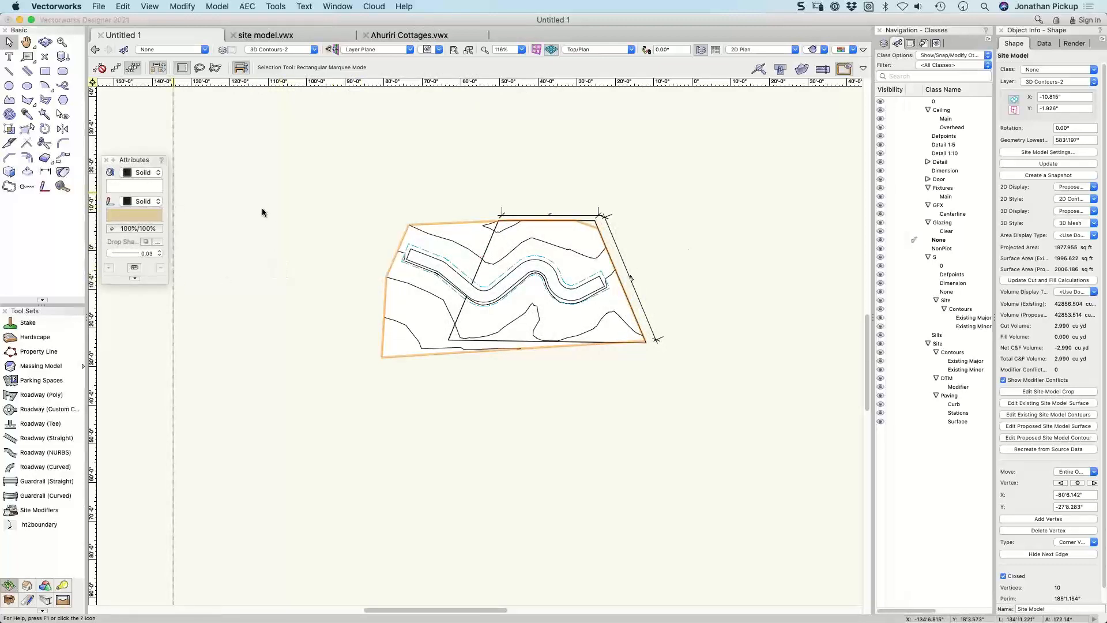
scroll(272, 212, "up", 5)
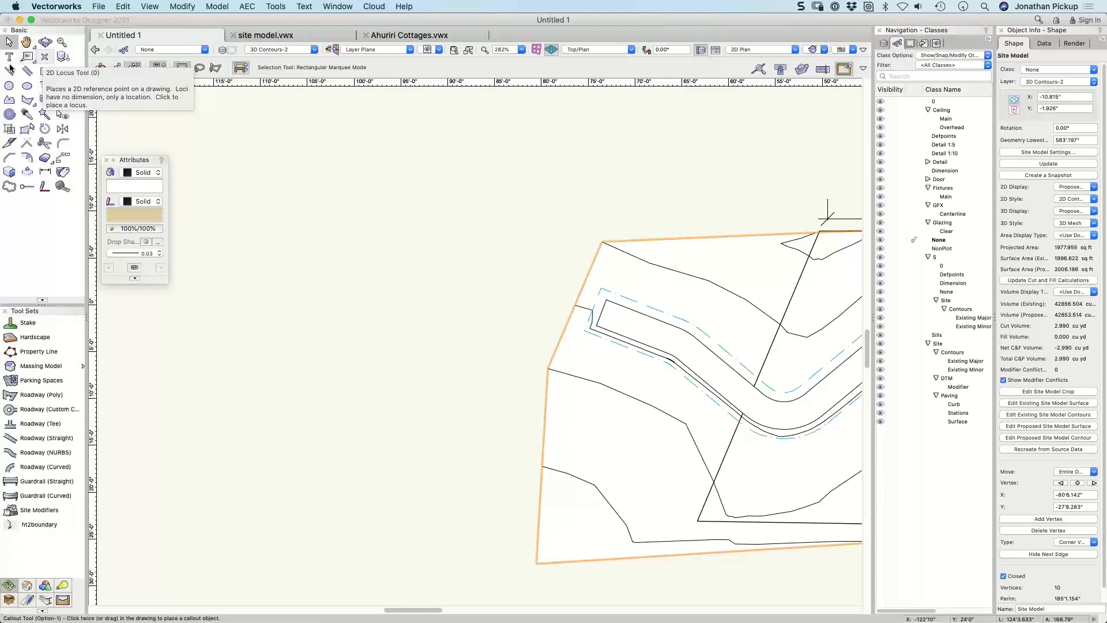
key("2")
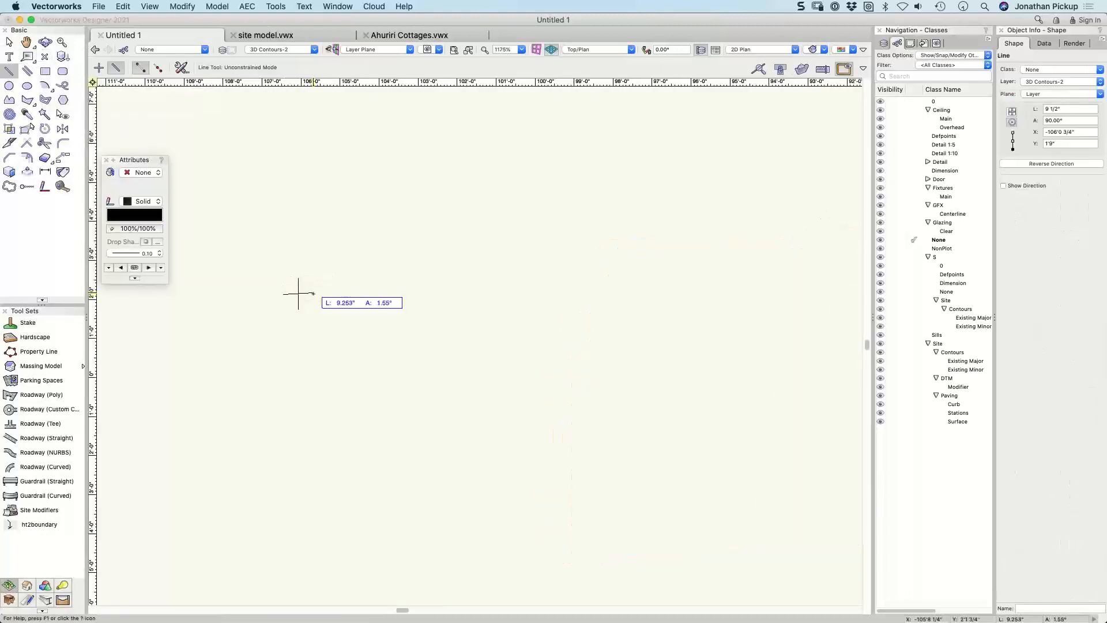
left_click(298, 294)
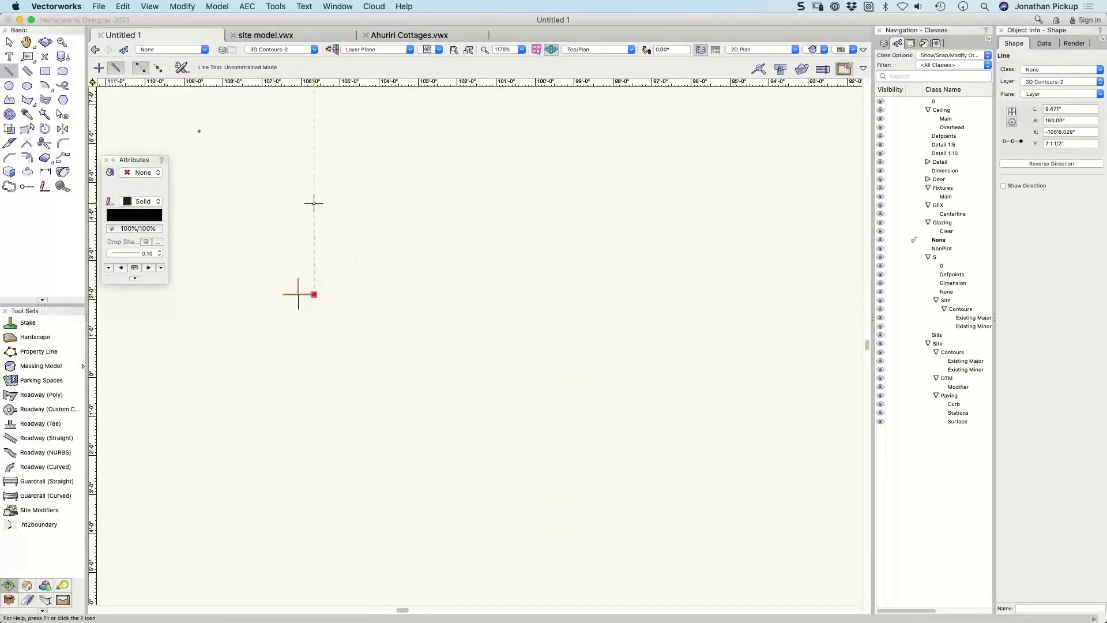
key("1")
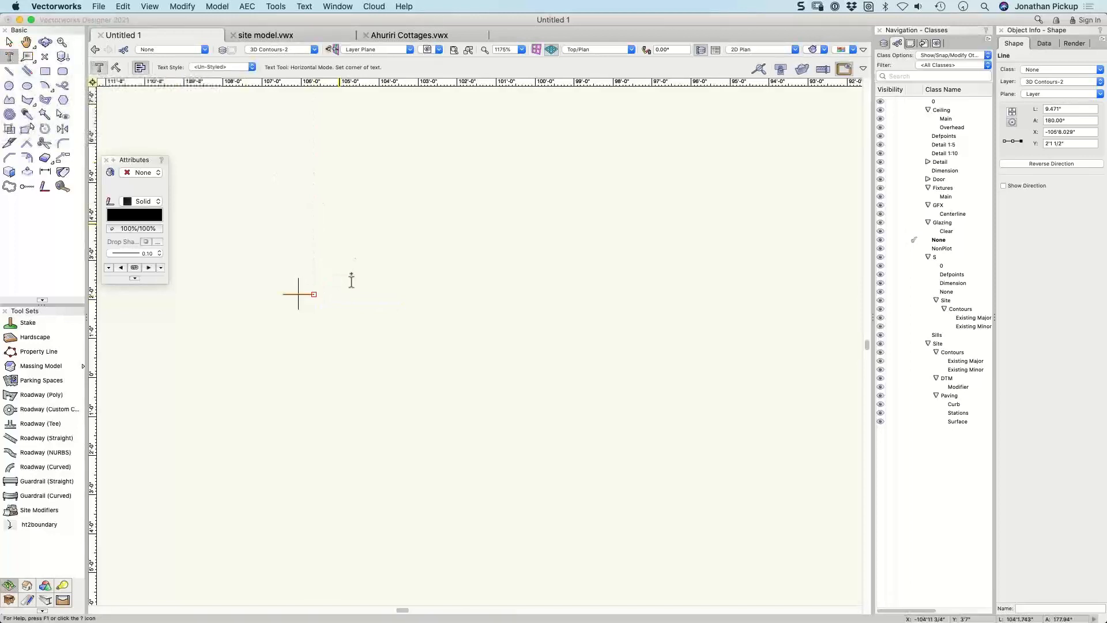
left_click(362, 287)
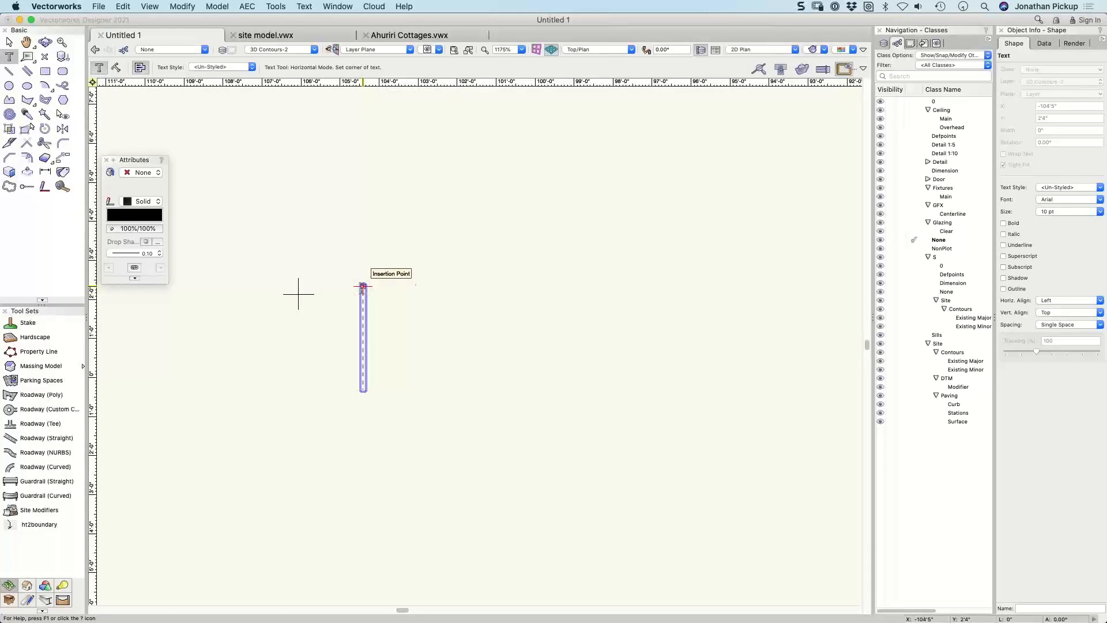
type("25.450")
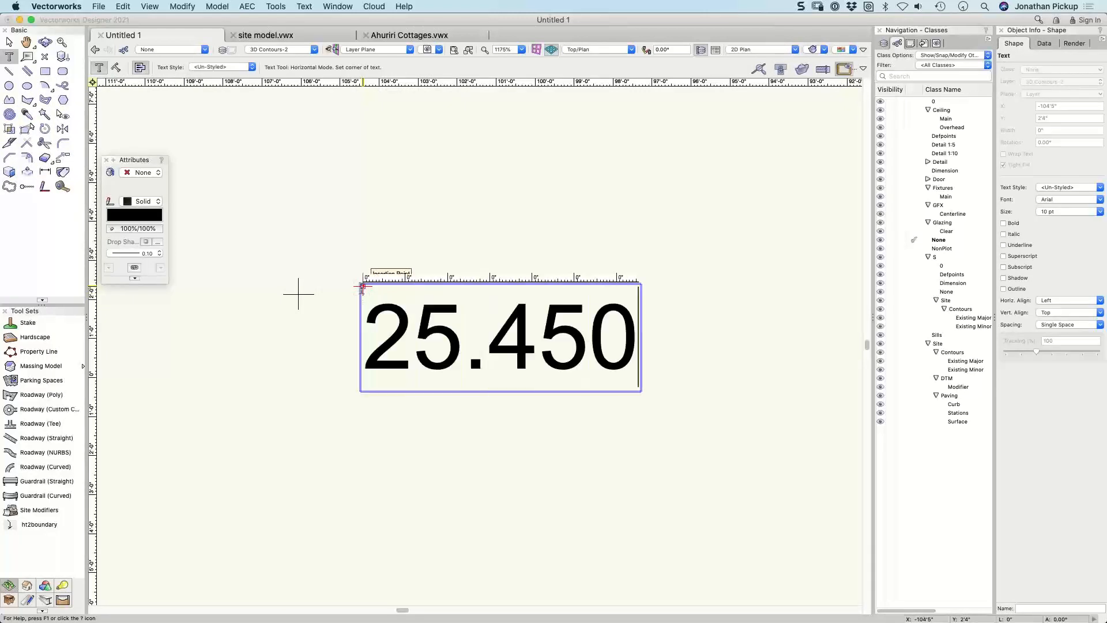
key("BackSpace")
key("BackSpace")
key("BackSpace")
key("BackSpace")
key("BackSpace")
key("BackSpace")
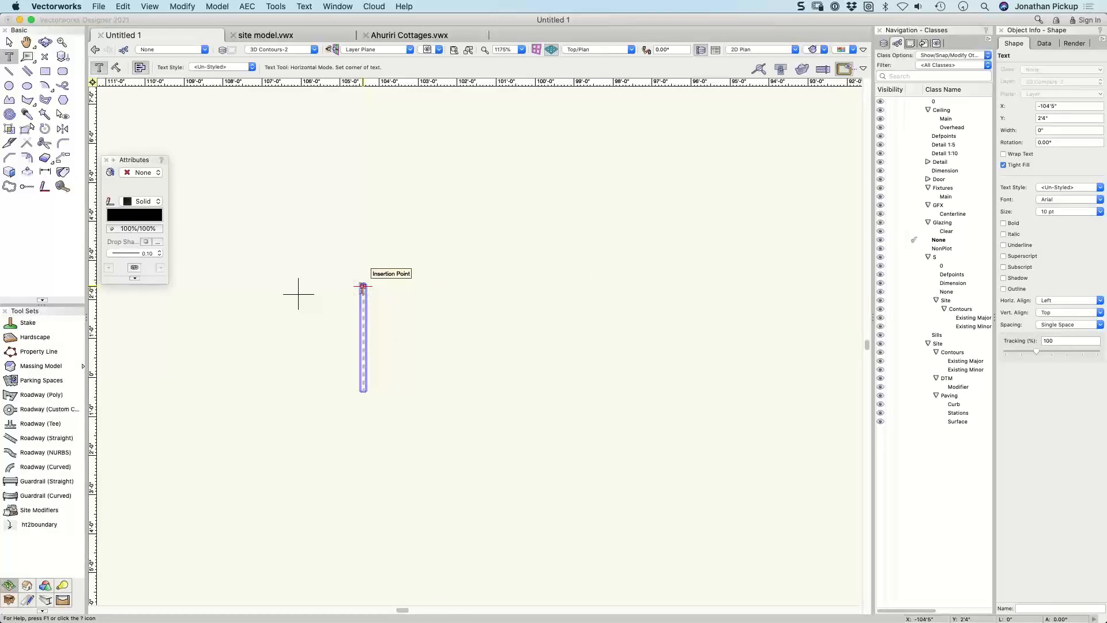
key("Escape")
scroll(499, 268, "down", 6)
key("x")
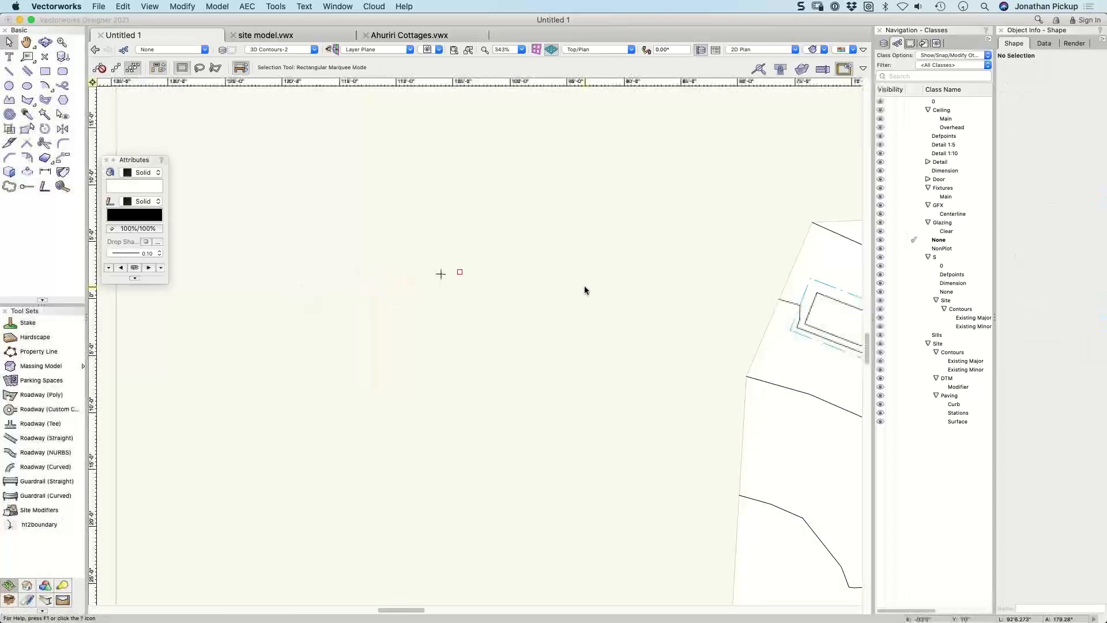
Step: Turn on contour labels for the major contours in the site model's 2D display settings
scroll(584, 285, "down", 3)
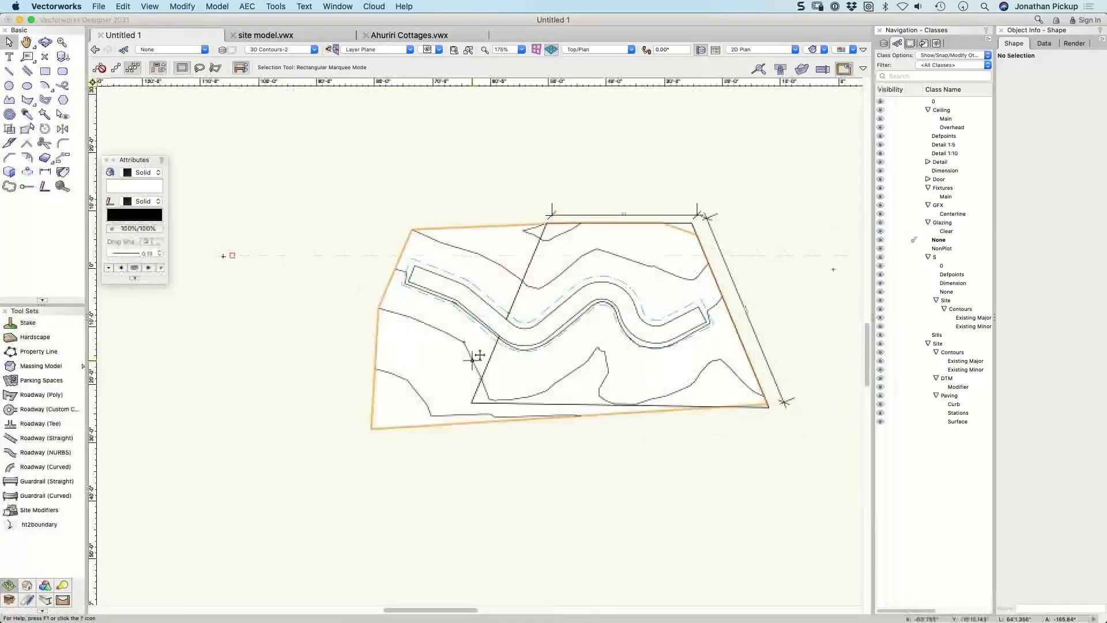
left_click(604, 290)
scroll(604, 291, "up", 1)
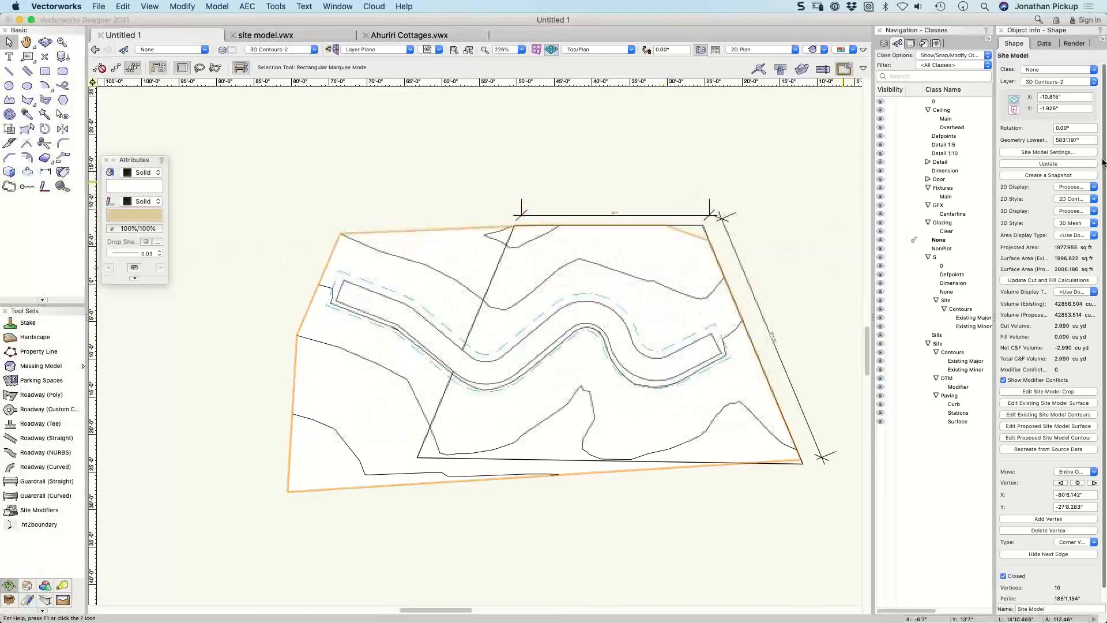
left_click(1044, 152)
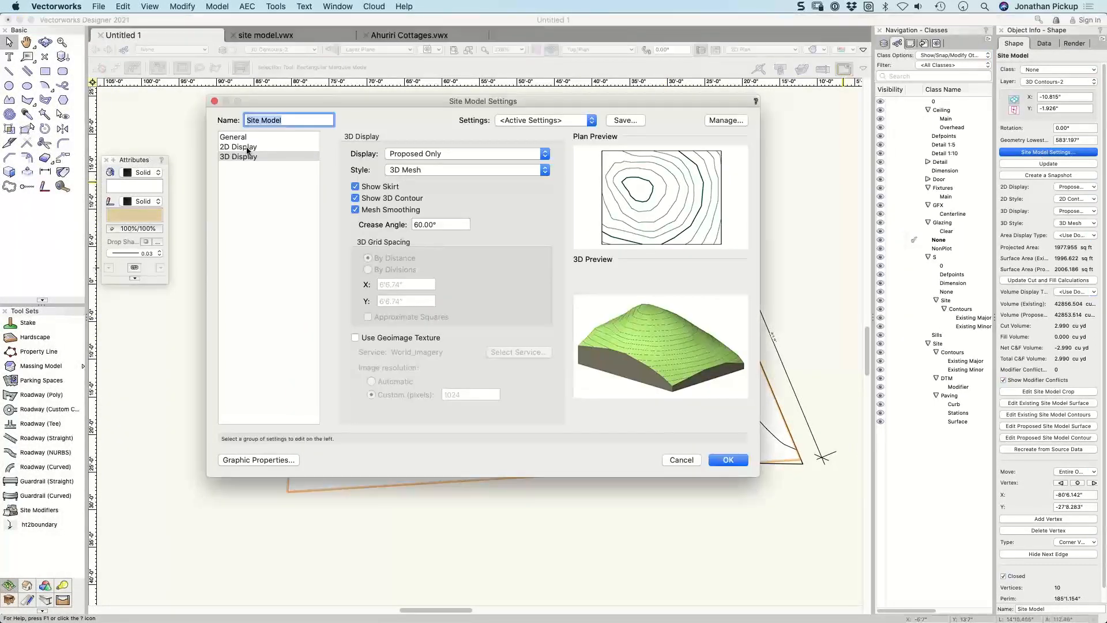
left_click(238, 146)
left_click(358, 203)
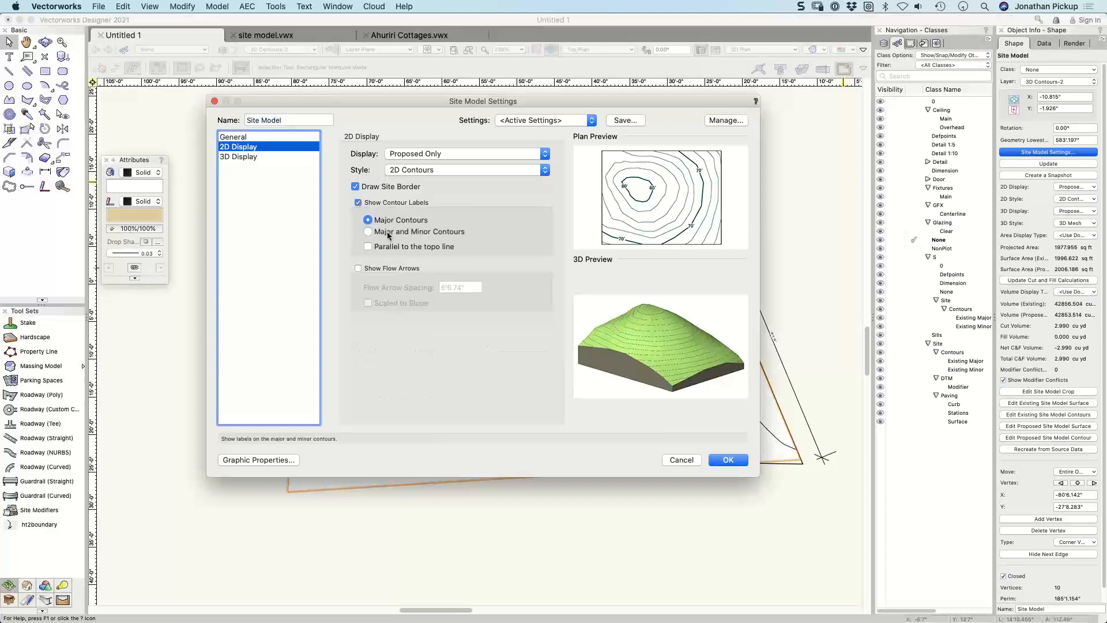
left_click(723, 460)
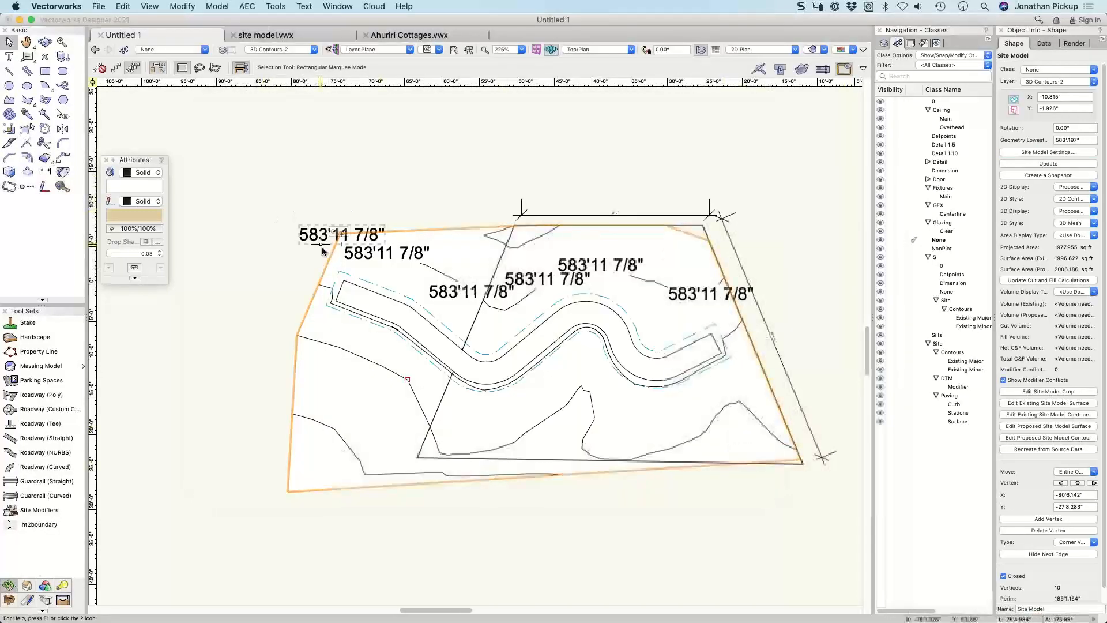
Step: Add the text "548.20" near the small cross and move it into place alongside the cross
scroll(338, 244, "up", 2)
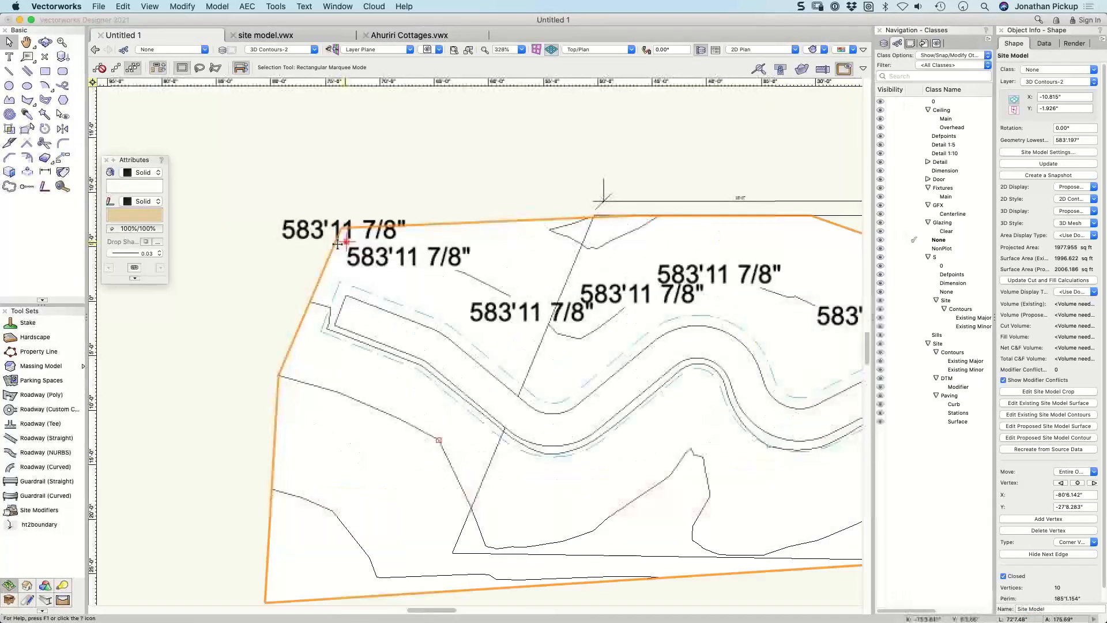
middle_click_drag(338, 244, 673, 300)
middle_click_drag(456, 276, 526, 261)
scroll(487, 317, "up", 3)
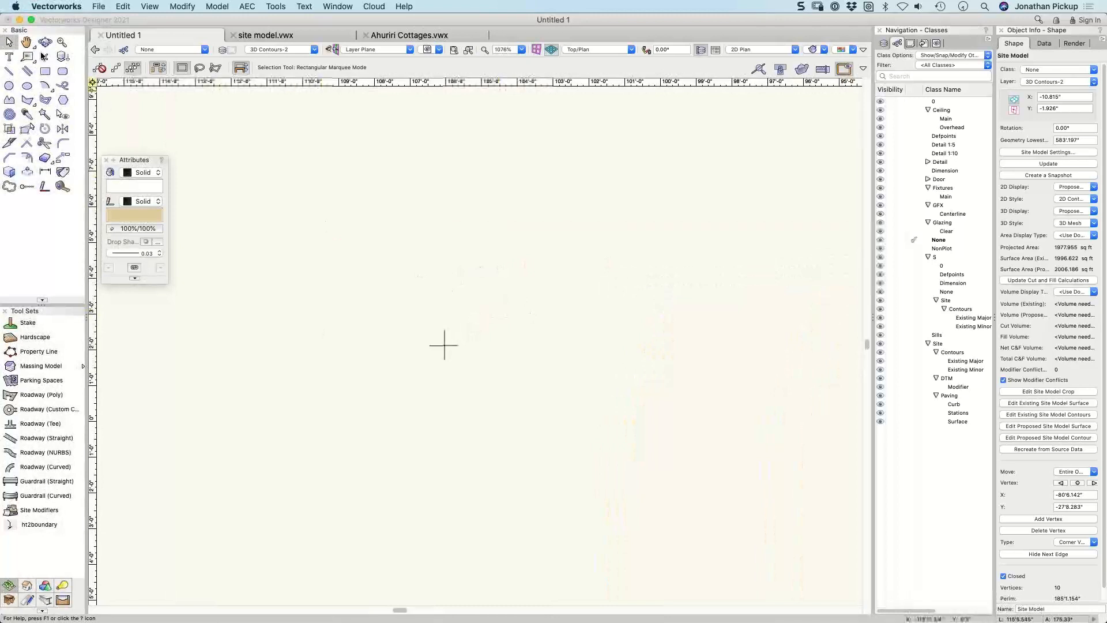
key("1")
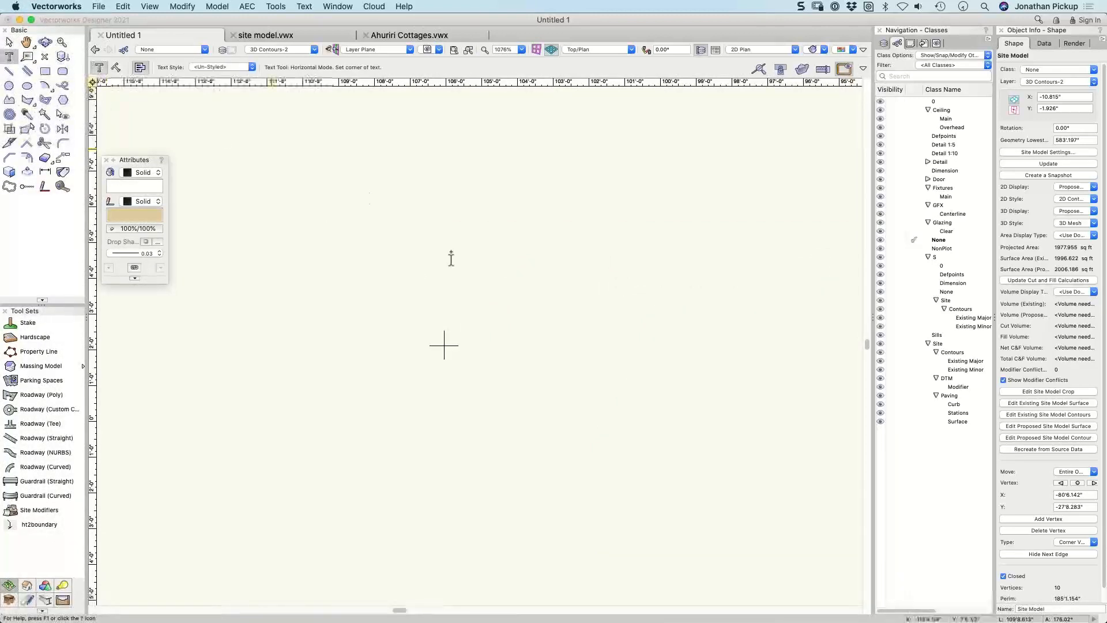
left_click(482, 332)
type("54")
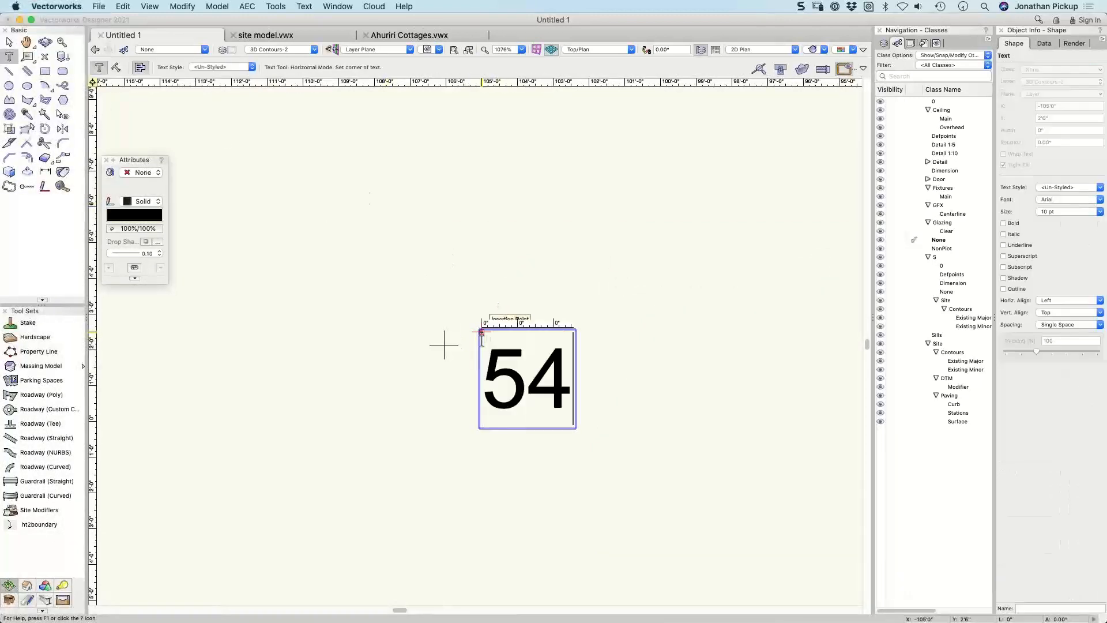
type("8.2")
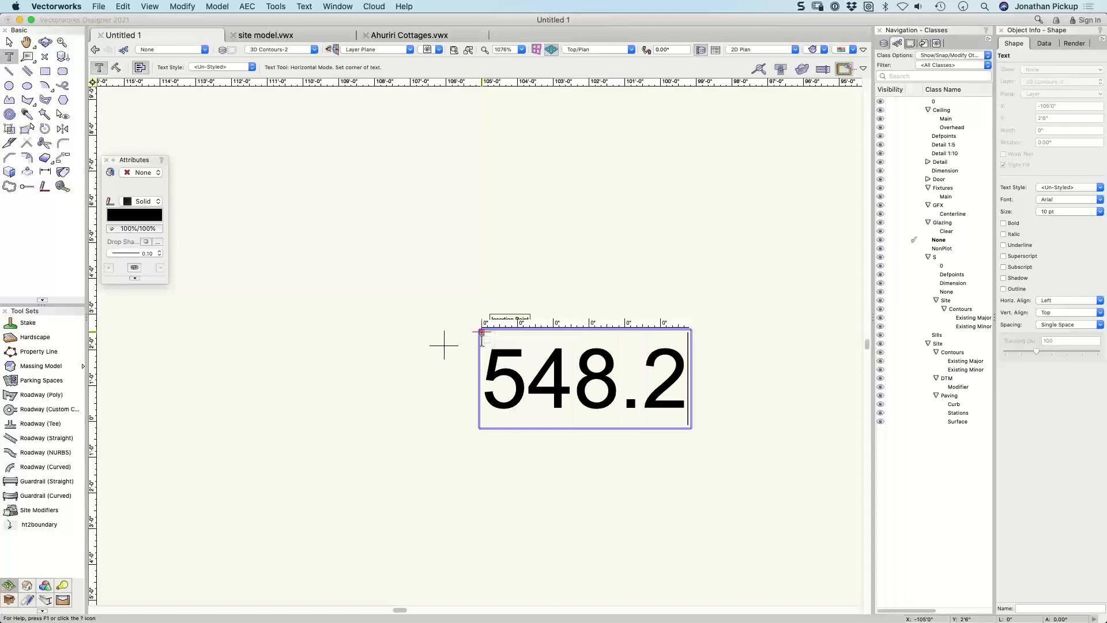
type("0")
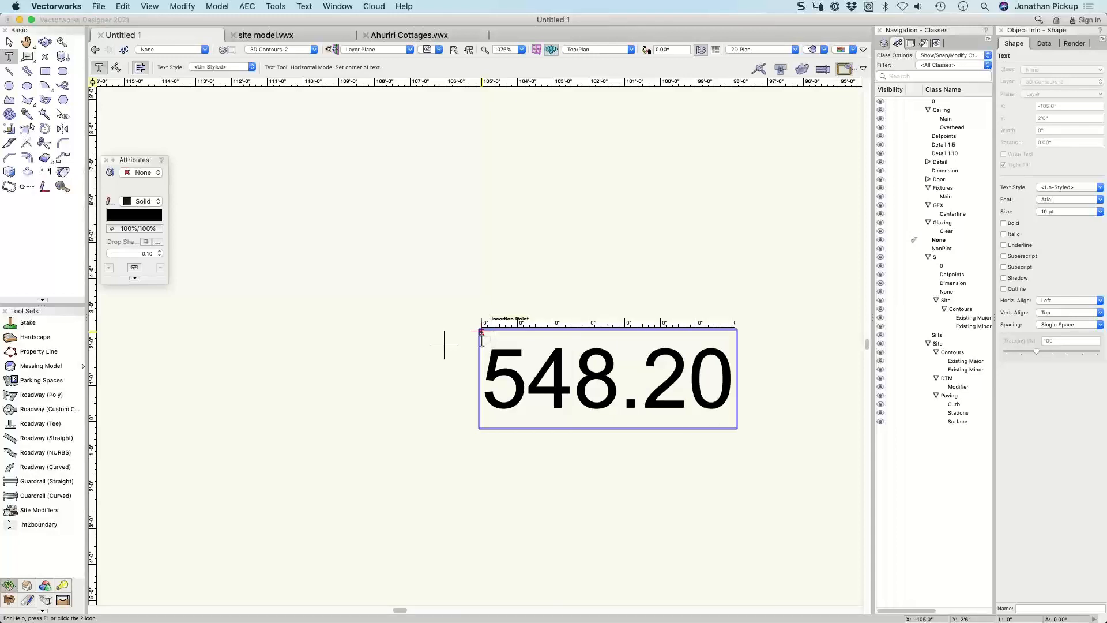
key("Escape")
key("x")
left_click_drag(501, 378, 496, 348)
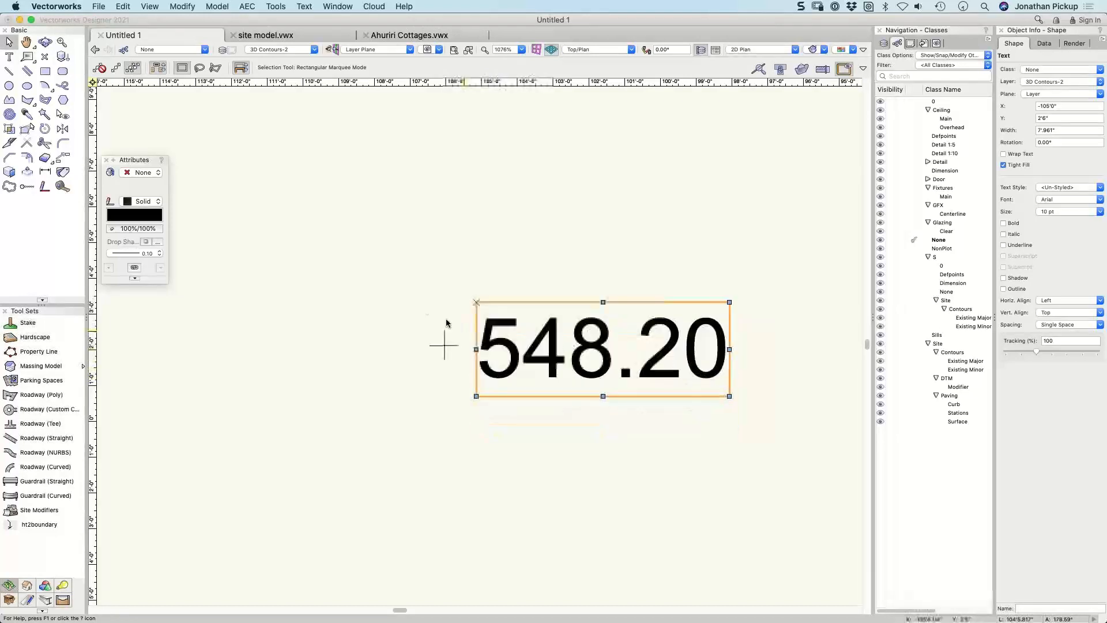
Step: Copy the cross and its 548.20 label to two other spots in the empty area beside the site model
scroll(372, 274, "down", 3)
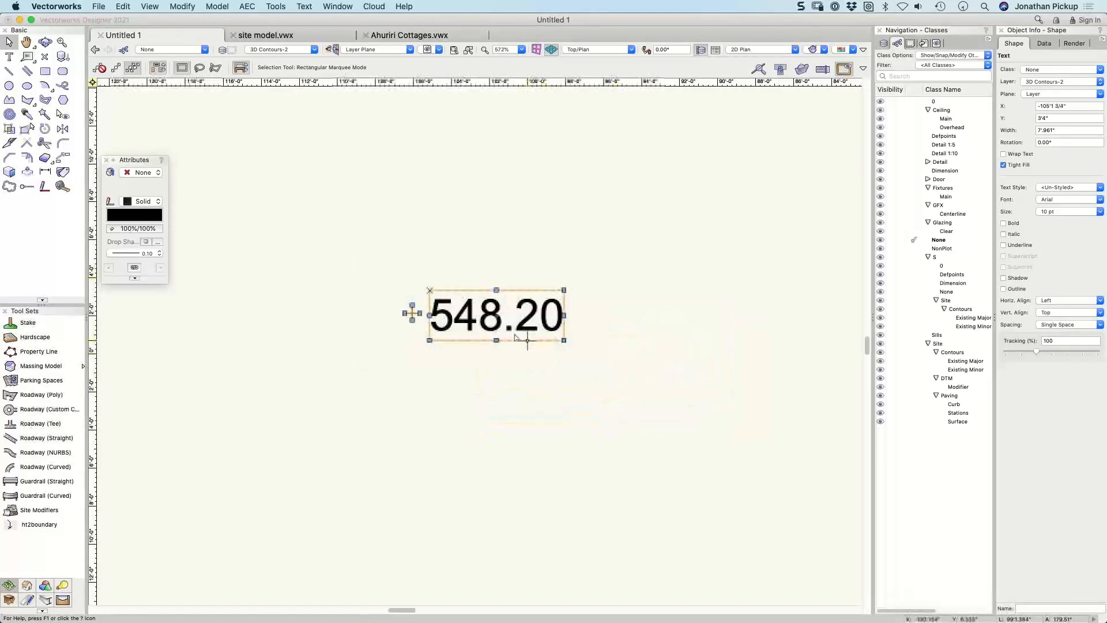
left_click_drag(497, 314, 704, 359, "alt")
key("space")
middle_click_drag(598, 334, 368, 310)
scroll(316, 385, "down", 2)
middle_click_drag(305, 381, 706, 490)
mouse_move(643, 501)
left_mouse_down("alt")
mouse_move(568, 460)
mouse_move(645, 500)
left_mouse_up("alt")
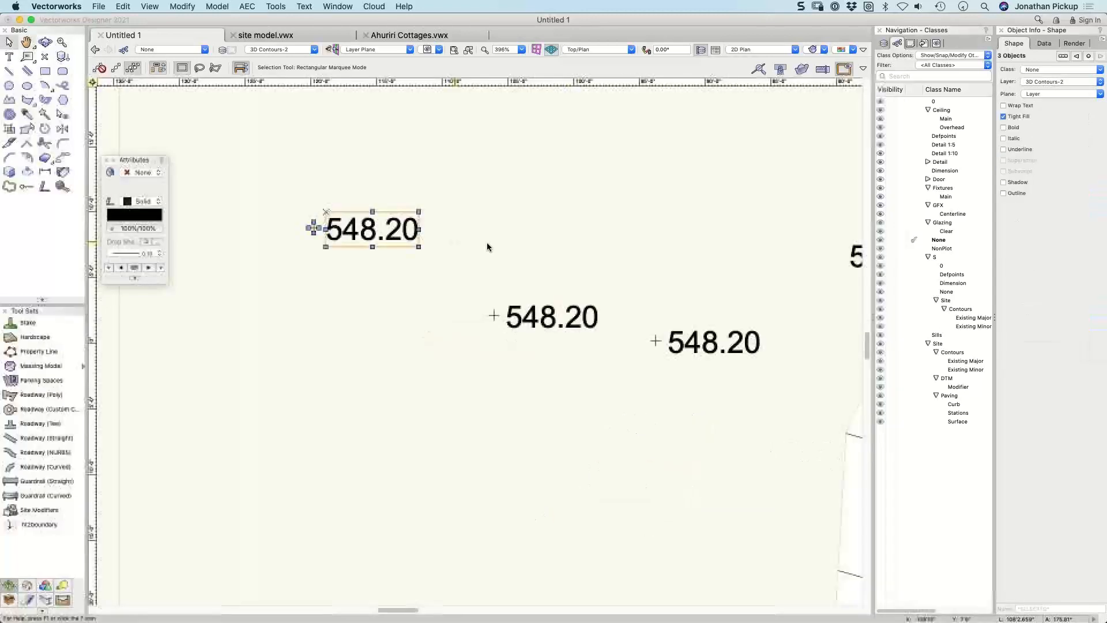
key("x")
key("x")
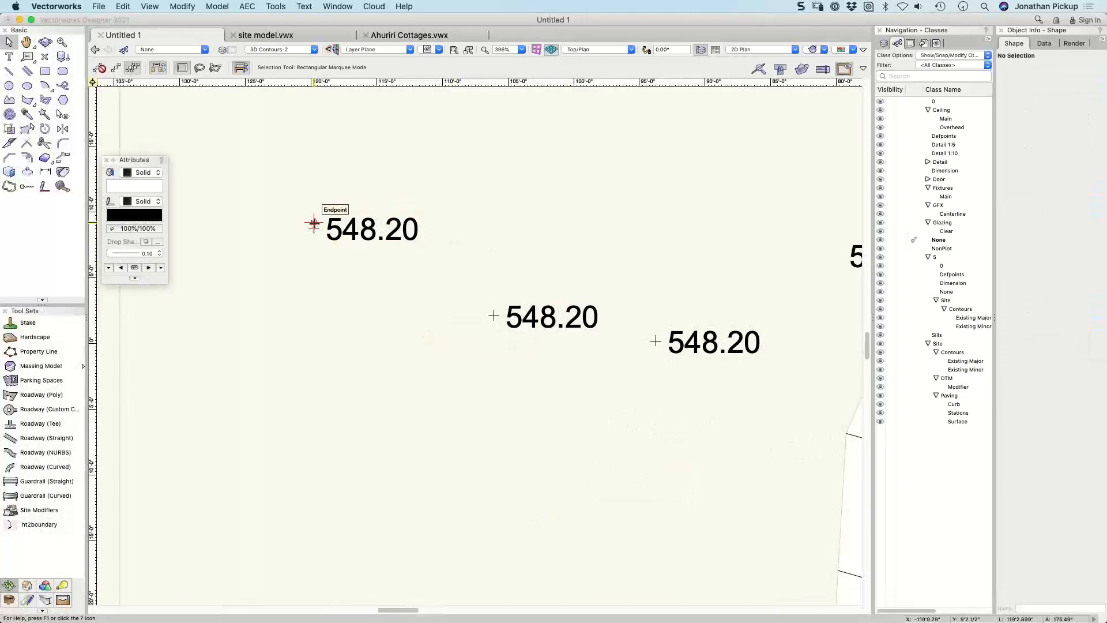
Step: Activate the 3D Locus tool in the Top view and set the projection to Orthogonal
left_click(46, 585)
left_click(47, 585)
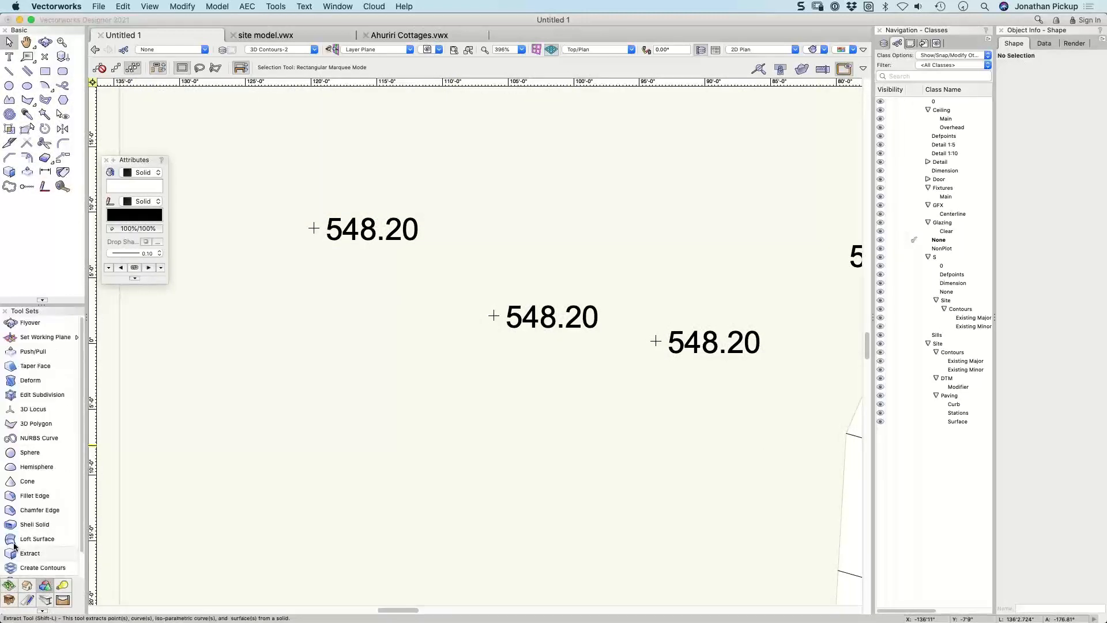
left_click(32, 409)
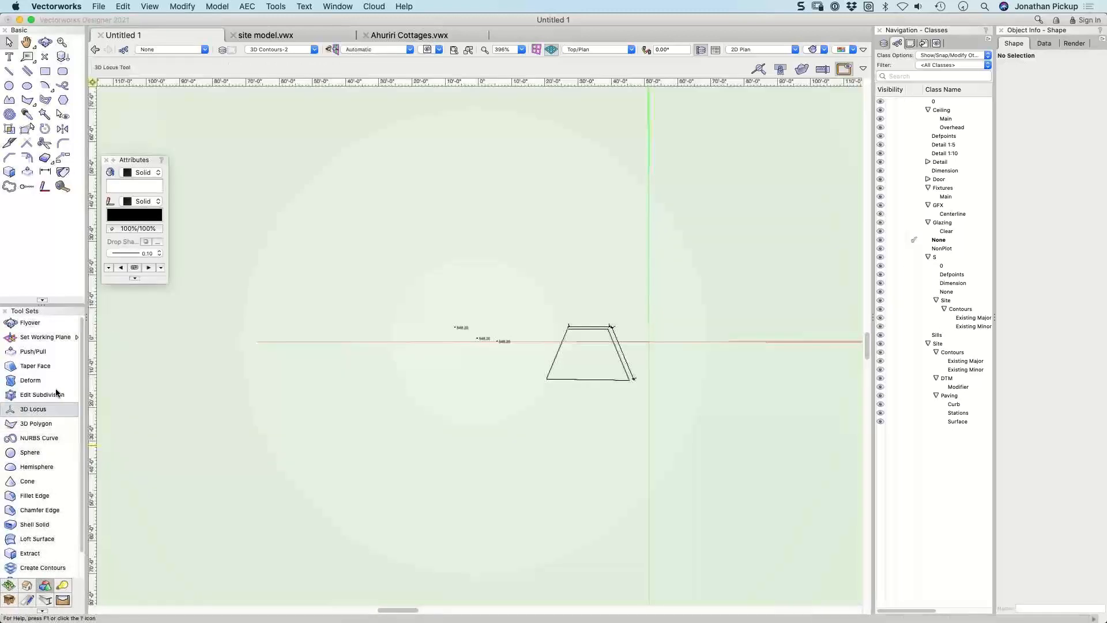
scroll(455, 327, "up", 6)
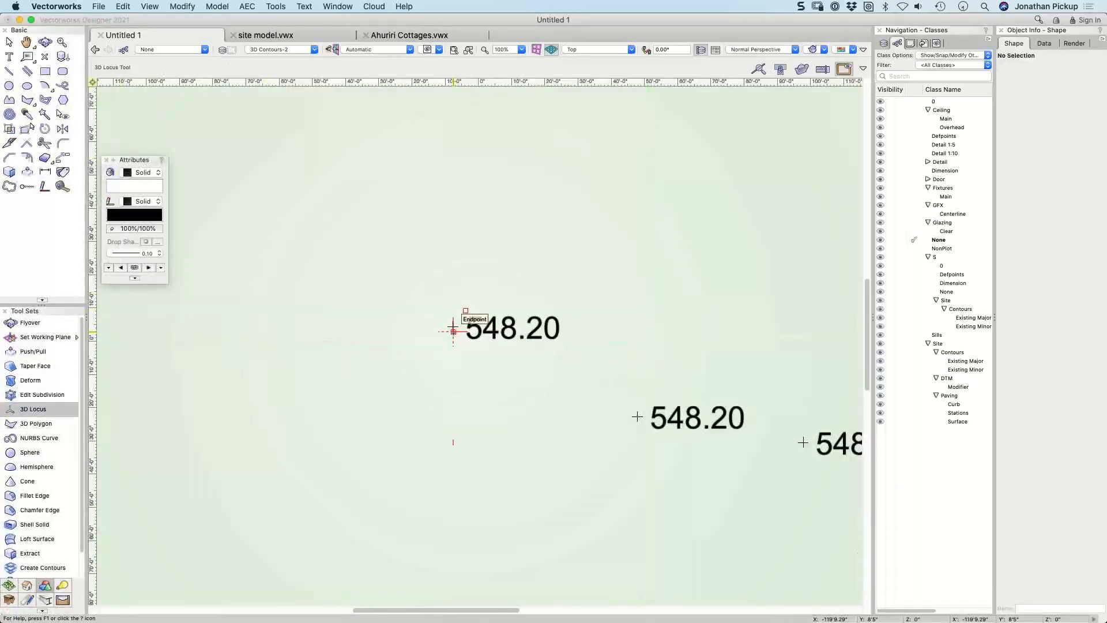
scroll(453, 334, "right", 5)
scroll(453, 333, "right", 2)
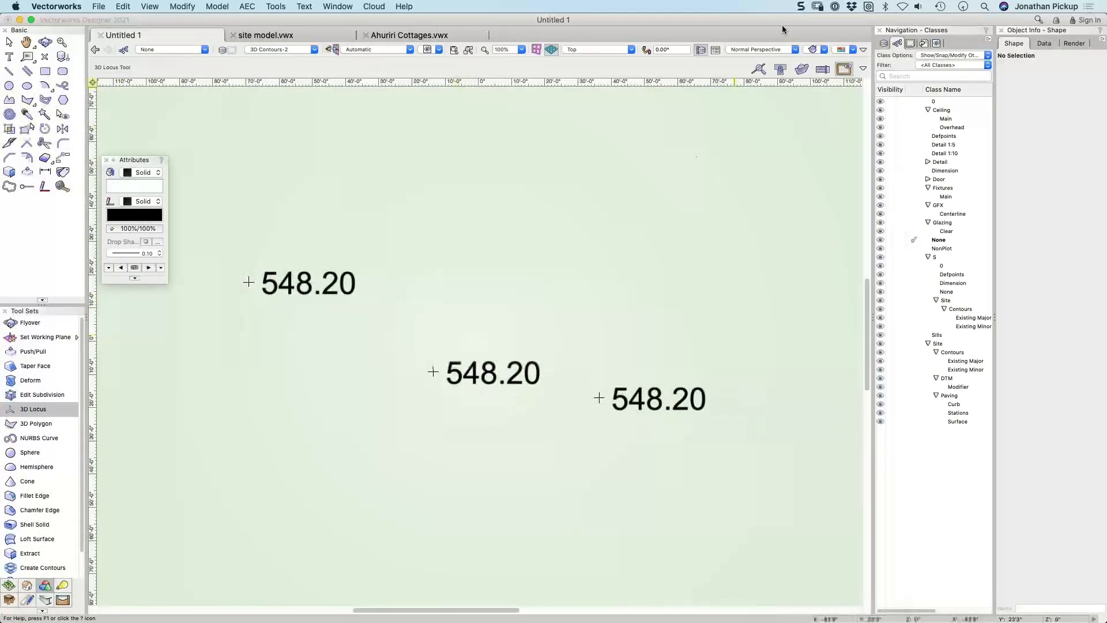
left_click(767, 49)
left_click(754, 69)
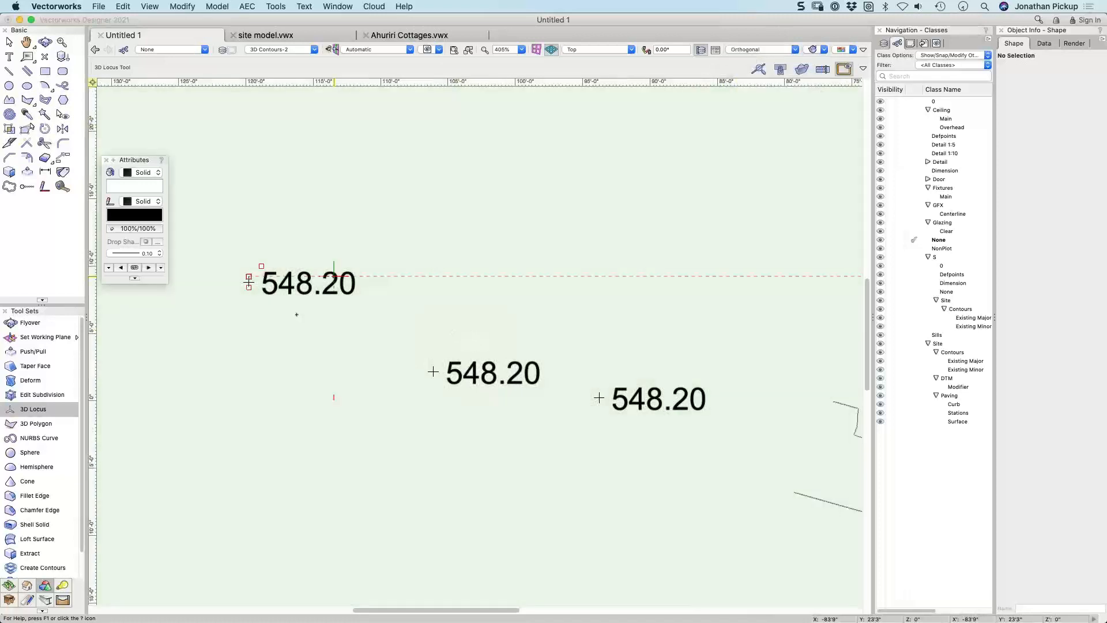
Step: Place a 3D locus at the centre of the cross marking the spot height farthest from the site model
scroll(249, 282, "up", 8)
left_click(249, 239)
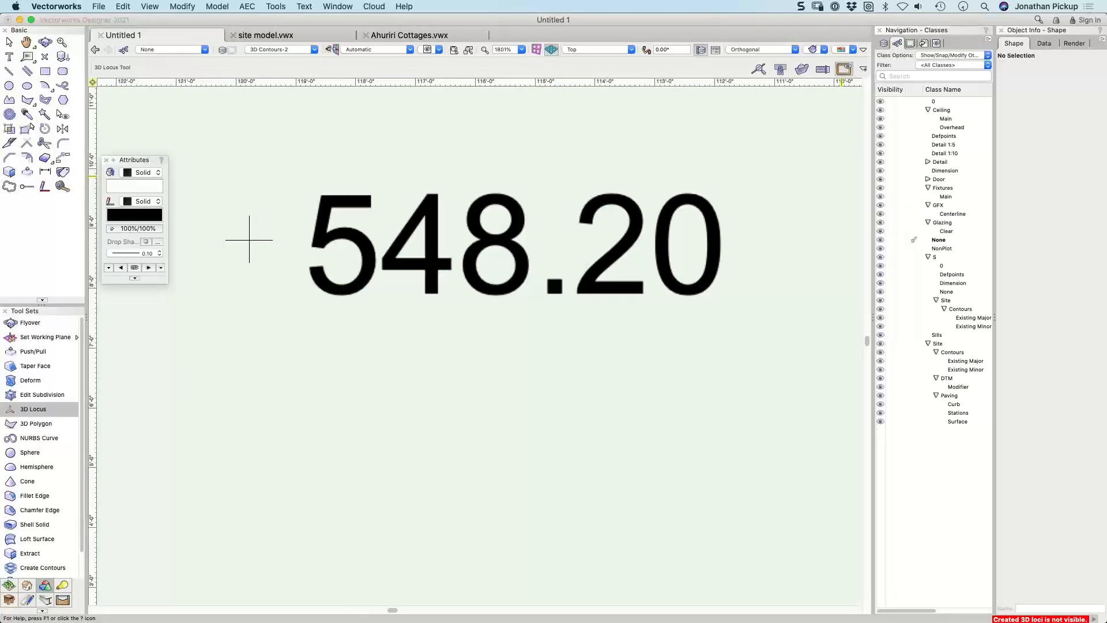
key("c")
key("x")
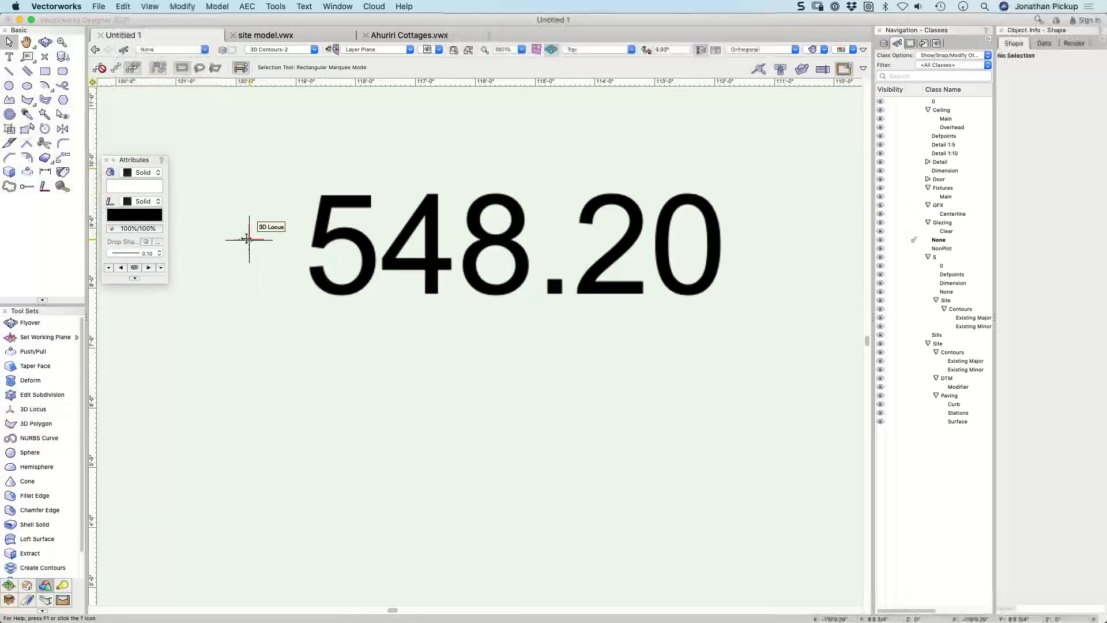
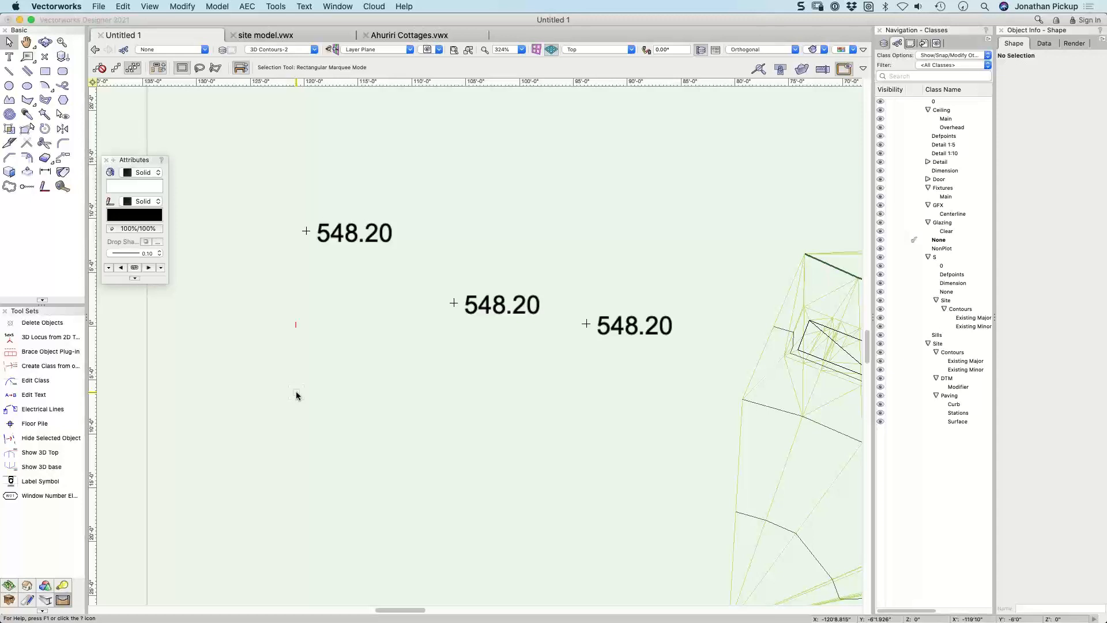
scroll(619, 278, "down", 1)
scroll(620, 278, "down", 8)
middle_click_drag(621, 277, 370, 277)
scroll(480, 306, "up", 8)
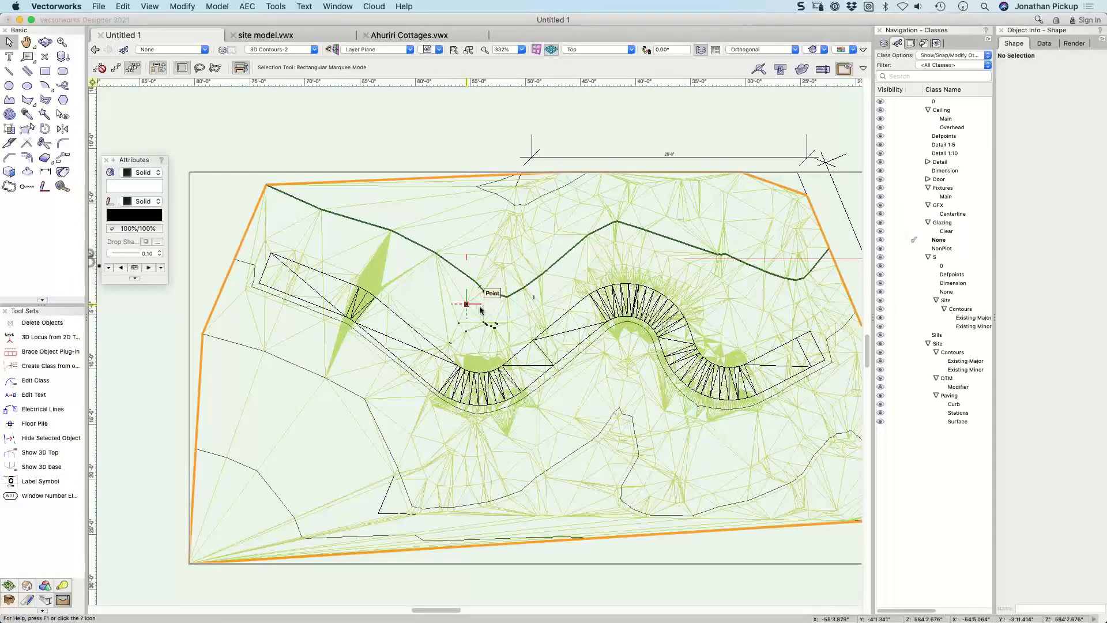
left_click(427, 343)
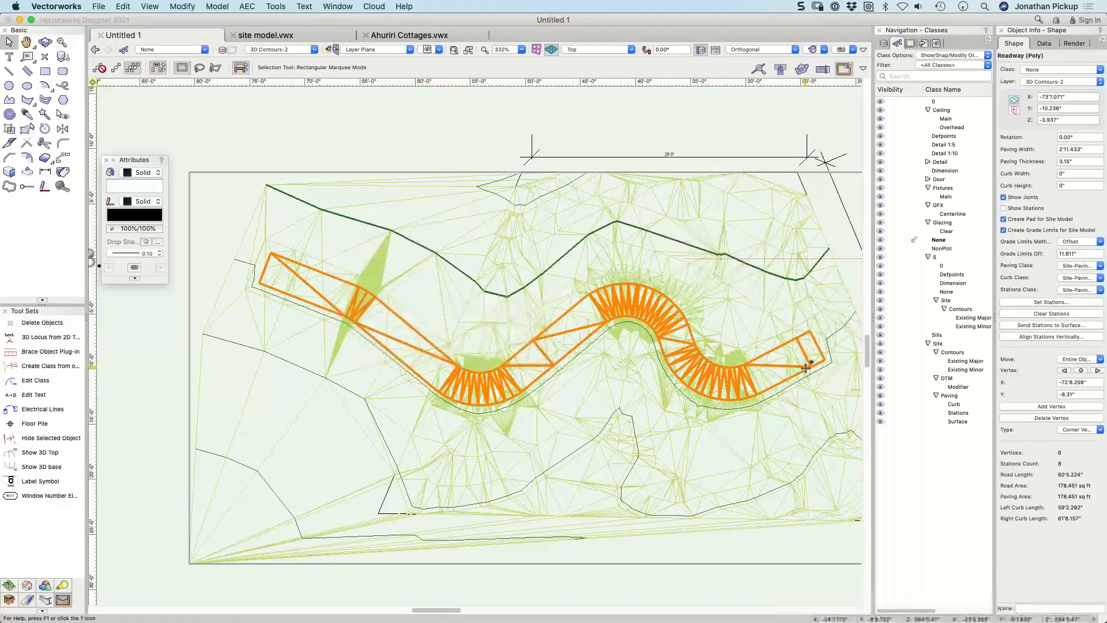
double_click(805, 335)
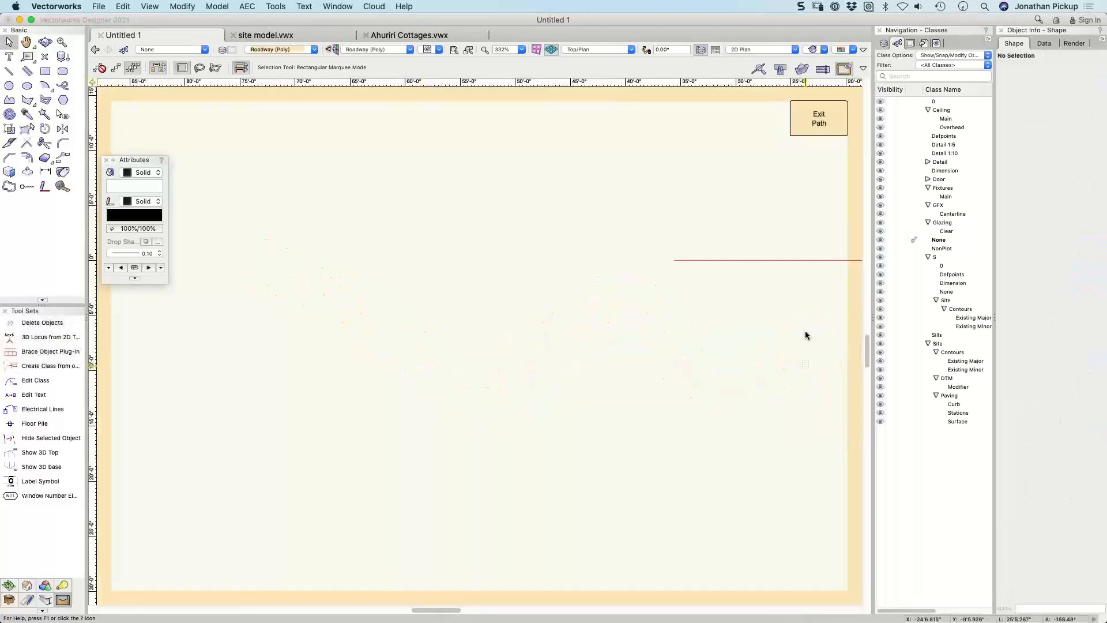
left_click(805, 127)
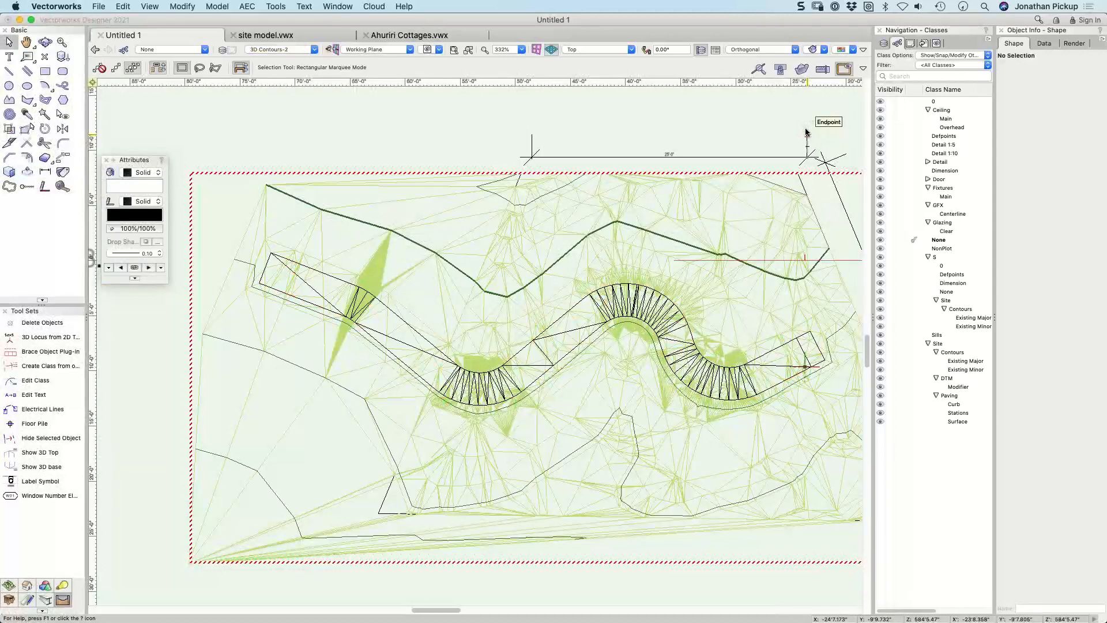
Step: In Top/Plan view, reshape the roadway path by moving its east end vertex to the site's south boundary and the neighbouring bend vertex to the northeast
key("super+5")
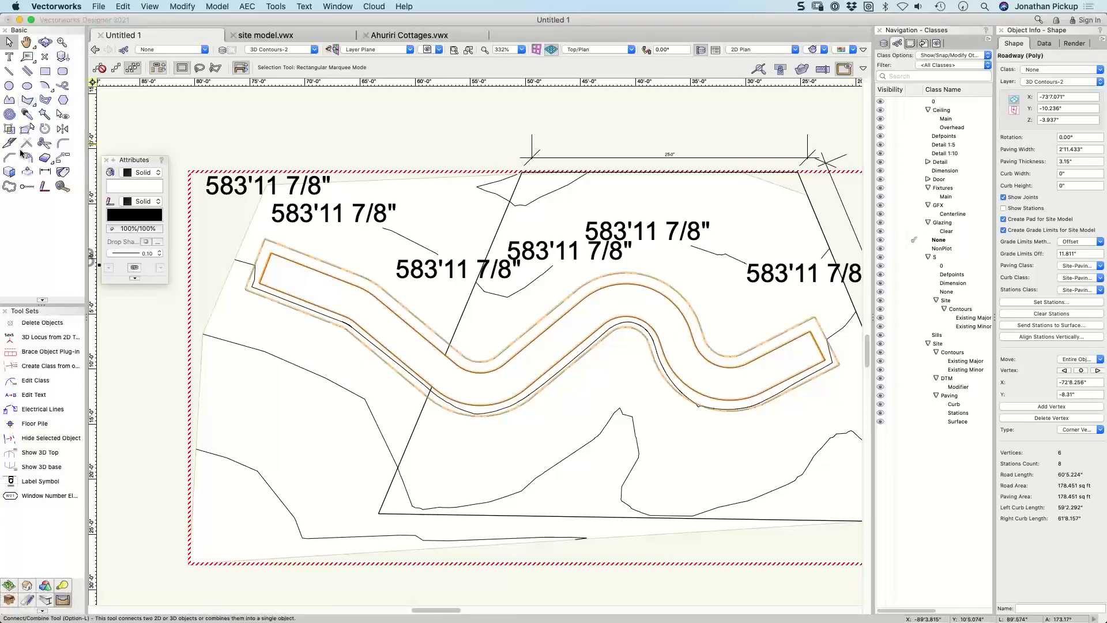
key("shift+r")
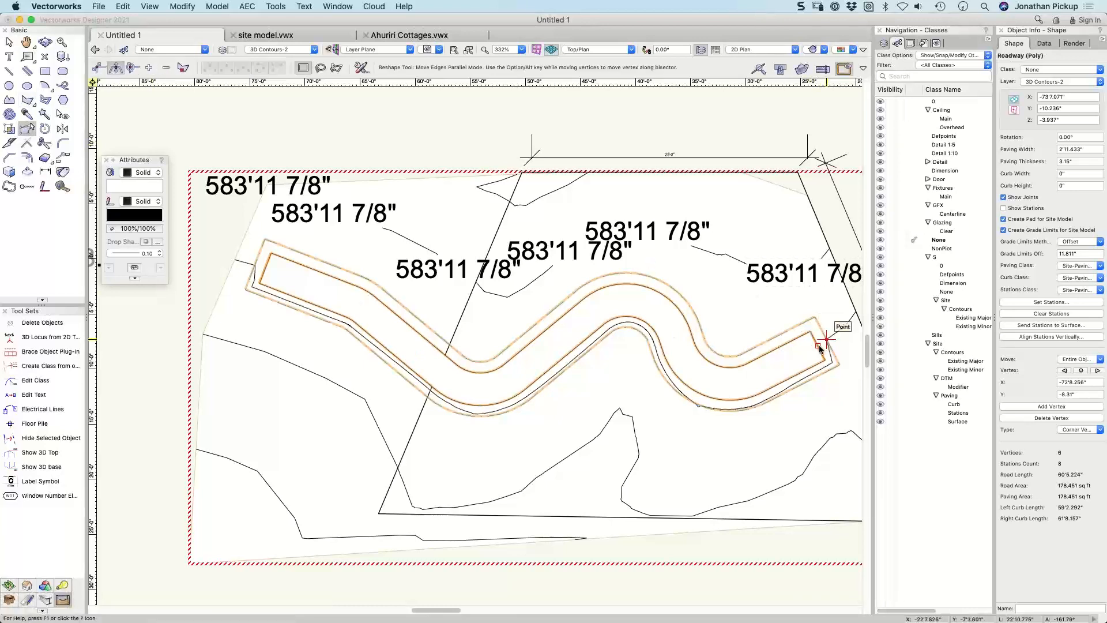
key("u")
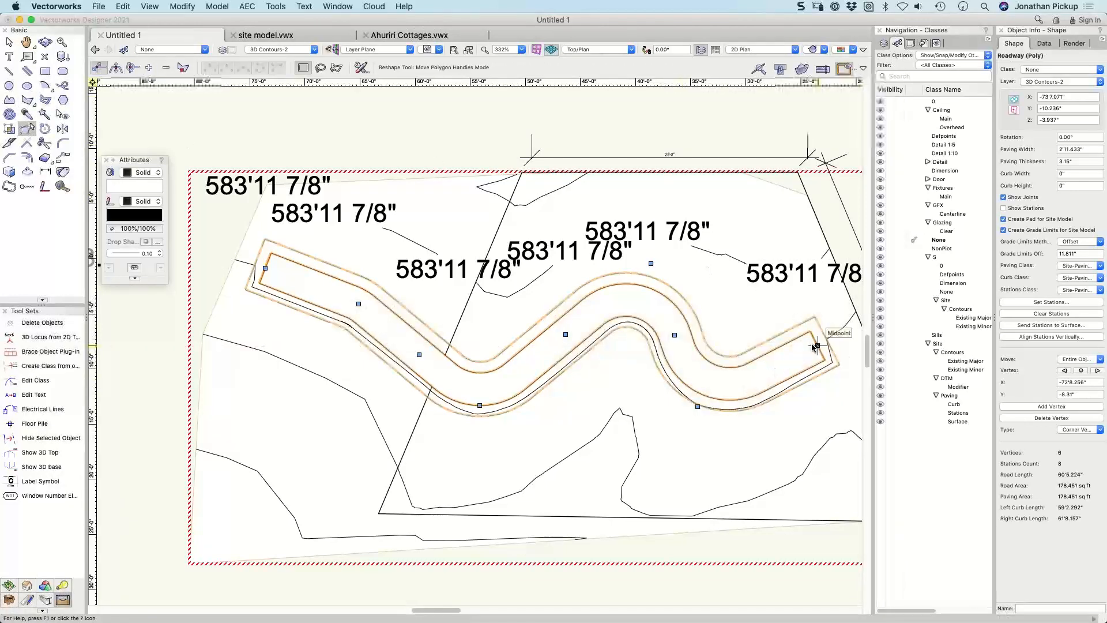
left_click_drag(818, 345, 800, 508)
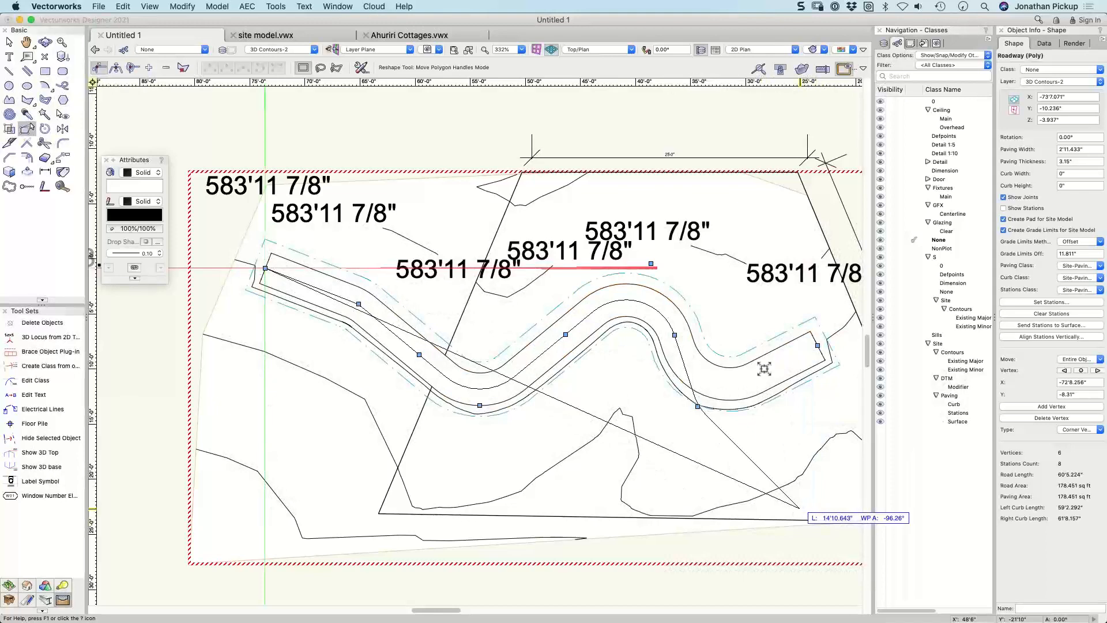
mouse_move(698, 406)
left_mouse_down()
mouse_move(790, 302)
mouse_move(810, 307)
left_mouse_up()
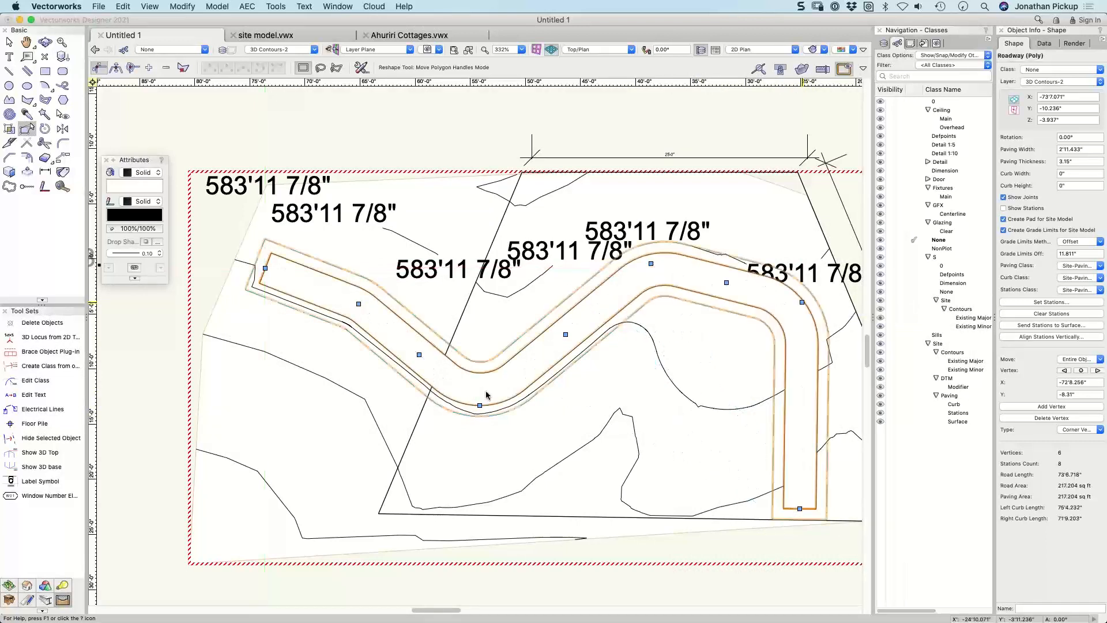
Step: Send the roadway's stations to the existing site model surface at 9'10.11" spacing and update the site model
left_click(1049, 327)
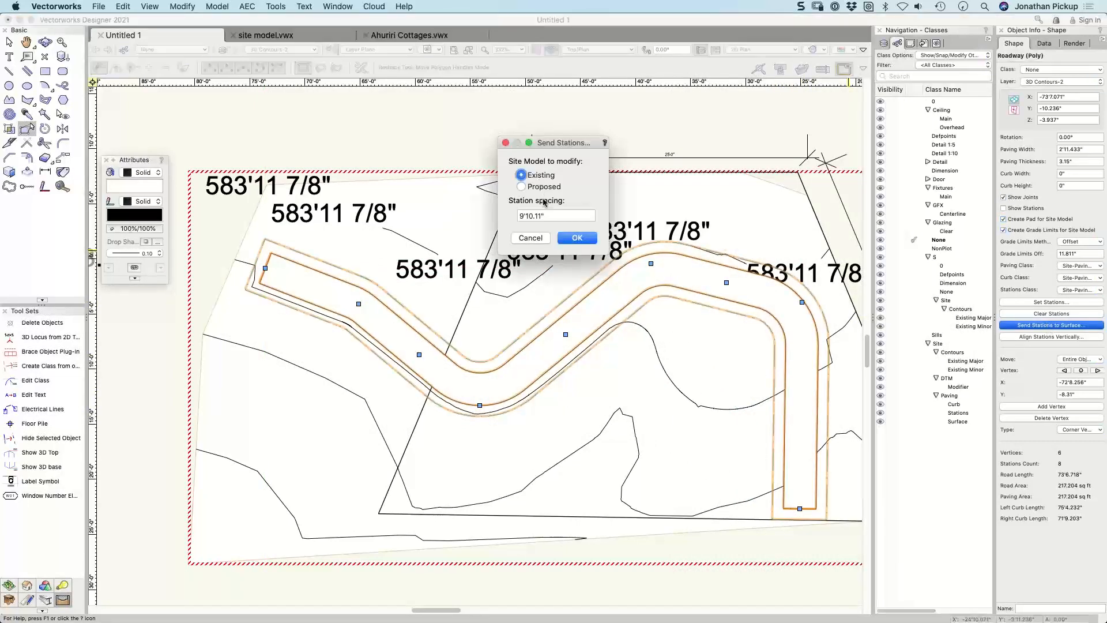
left_click(578, 238)
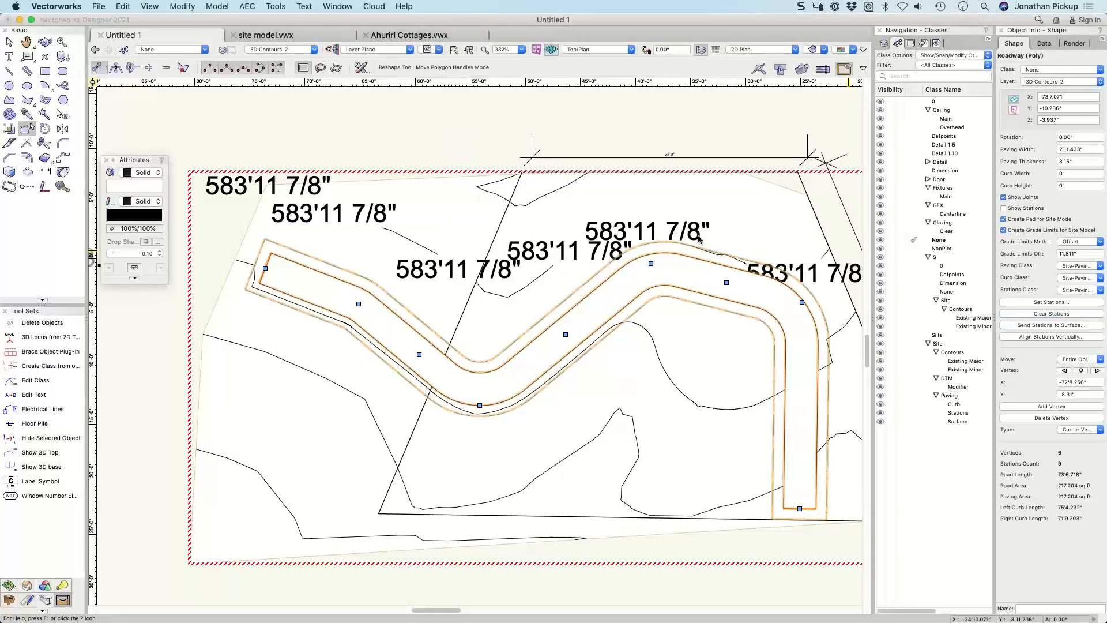
right_click(847, 327)
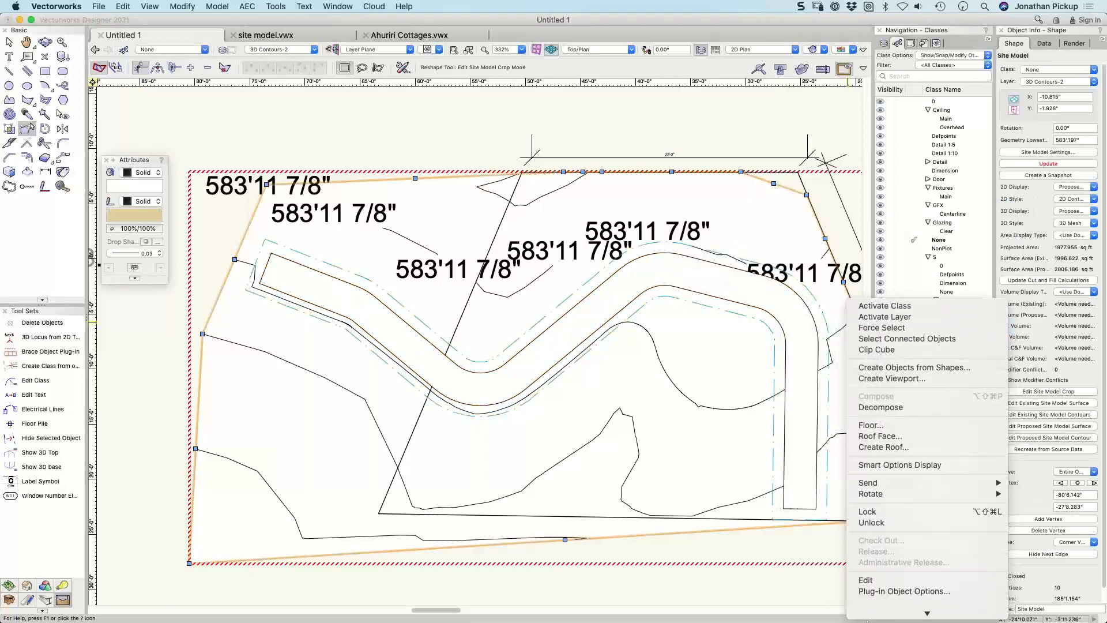
left_click(876, 594)
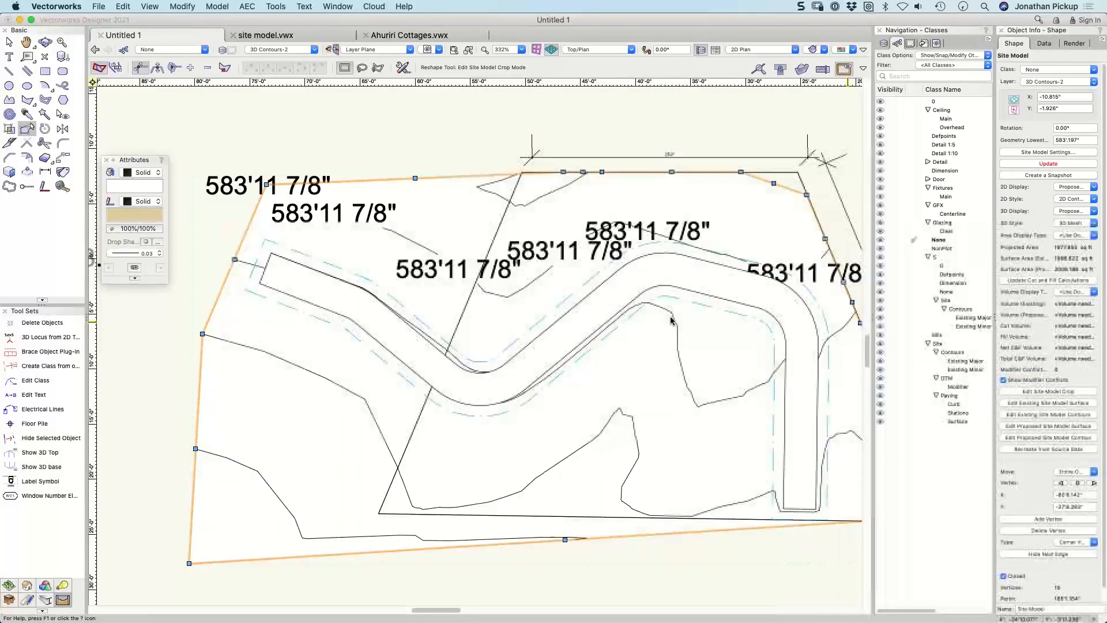
Step: Select the roadway in a 3D perspective view and set its Move option to Stations, starting at station 1
key("x")
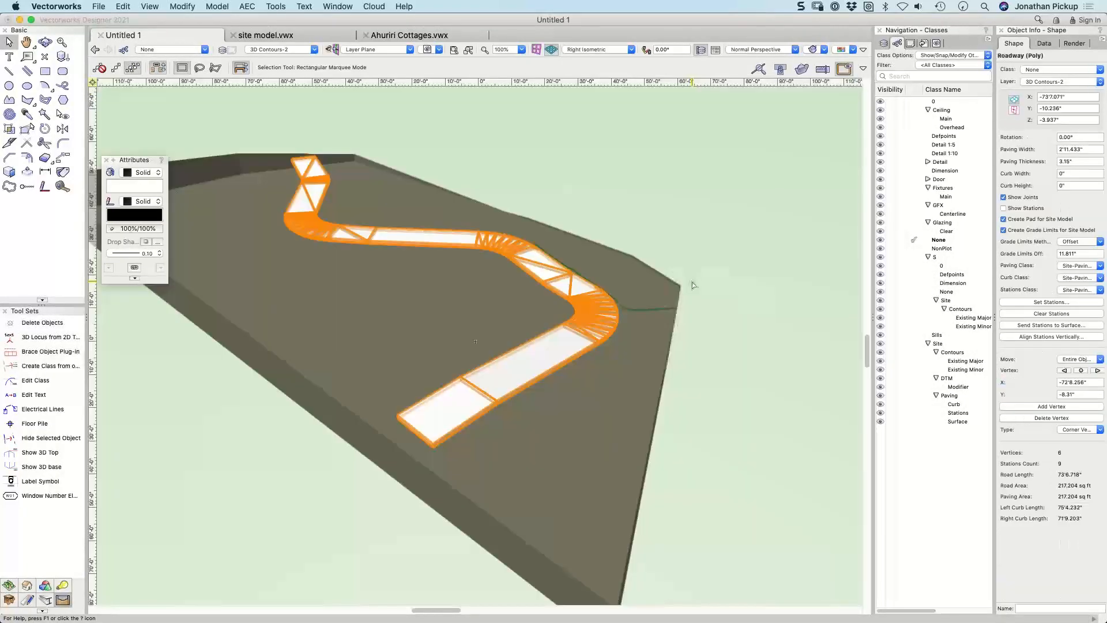
middle_click_drag(694, 284, 411, 214, "ctrl")
key("x")
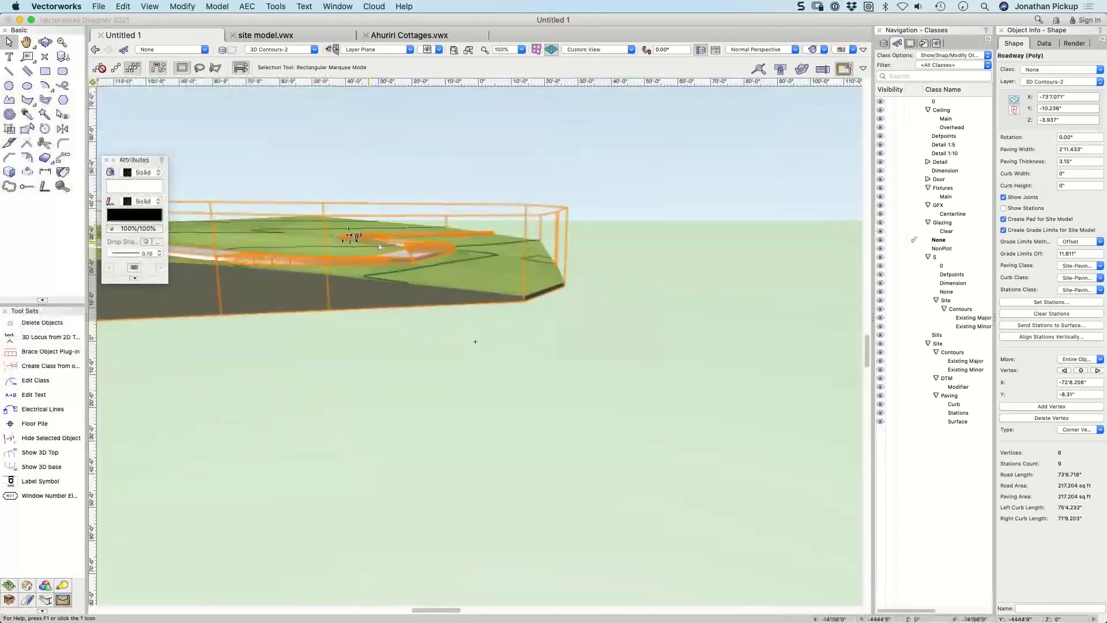
middle_click_drag(356, 267, 492, 254, "ctrl")
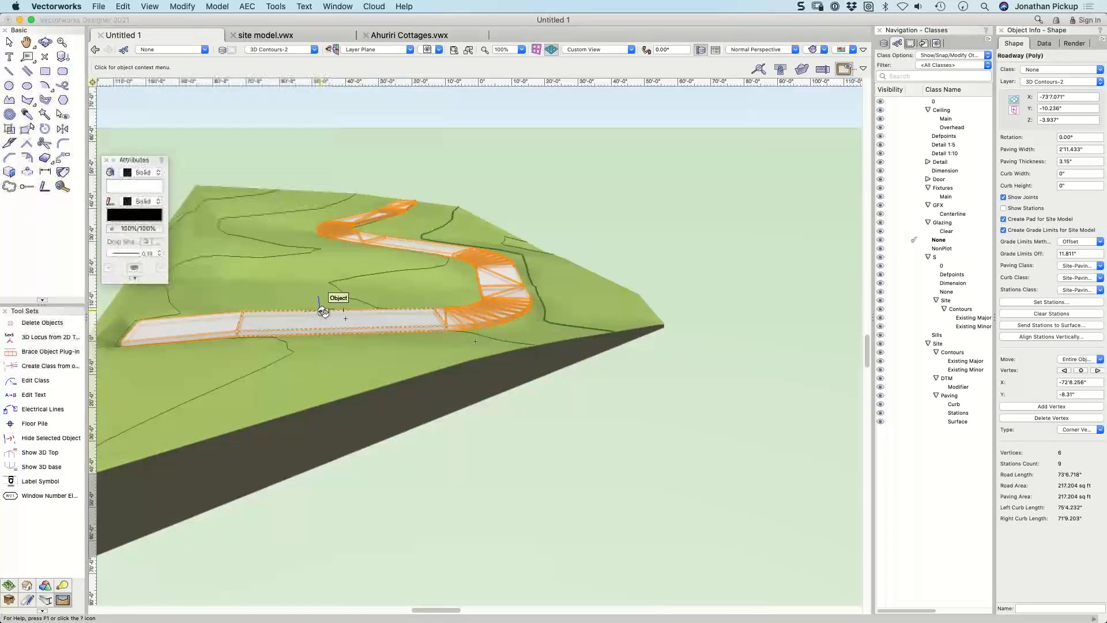
middle_click_drag(338, 310, 369, 340, "ctrl")
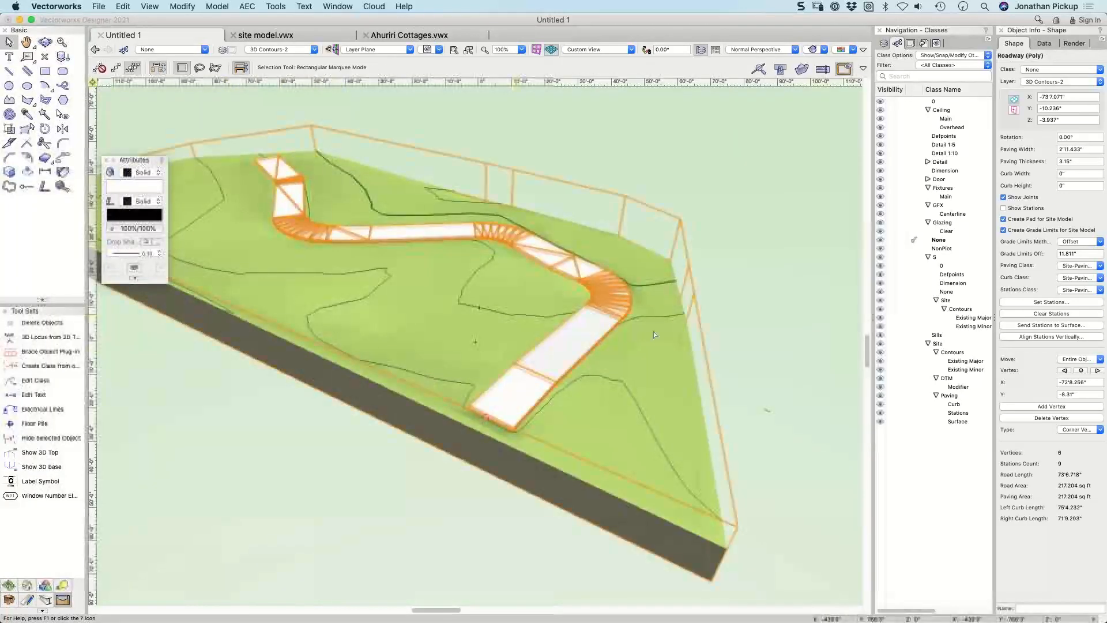
left_click(1087, 359)
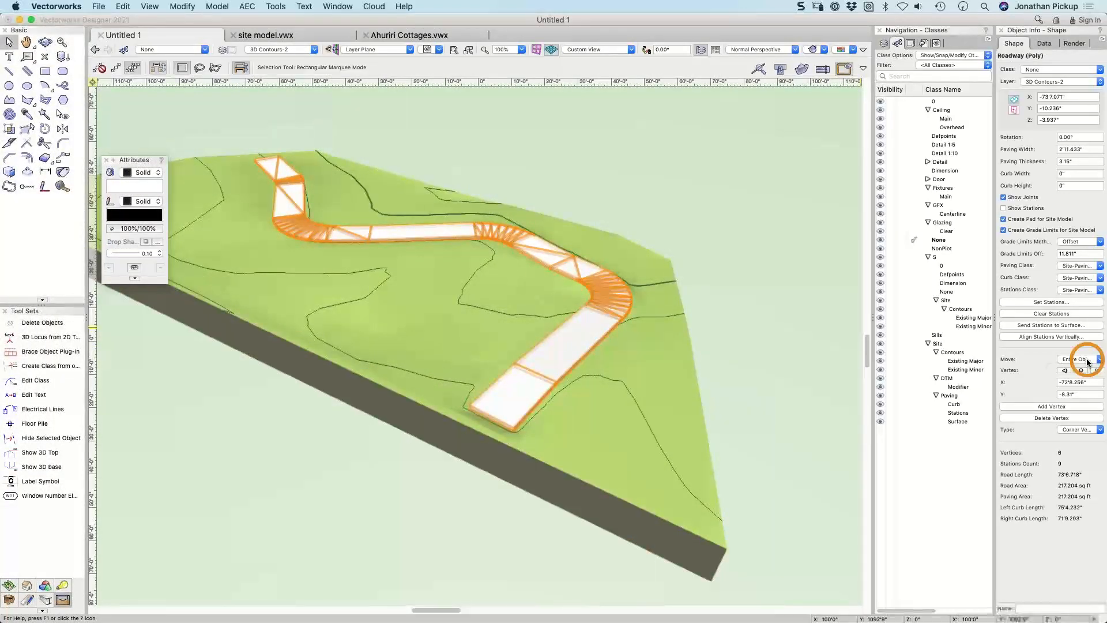
left_click(1071, 382)
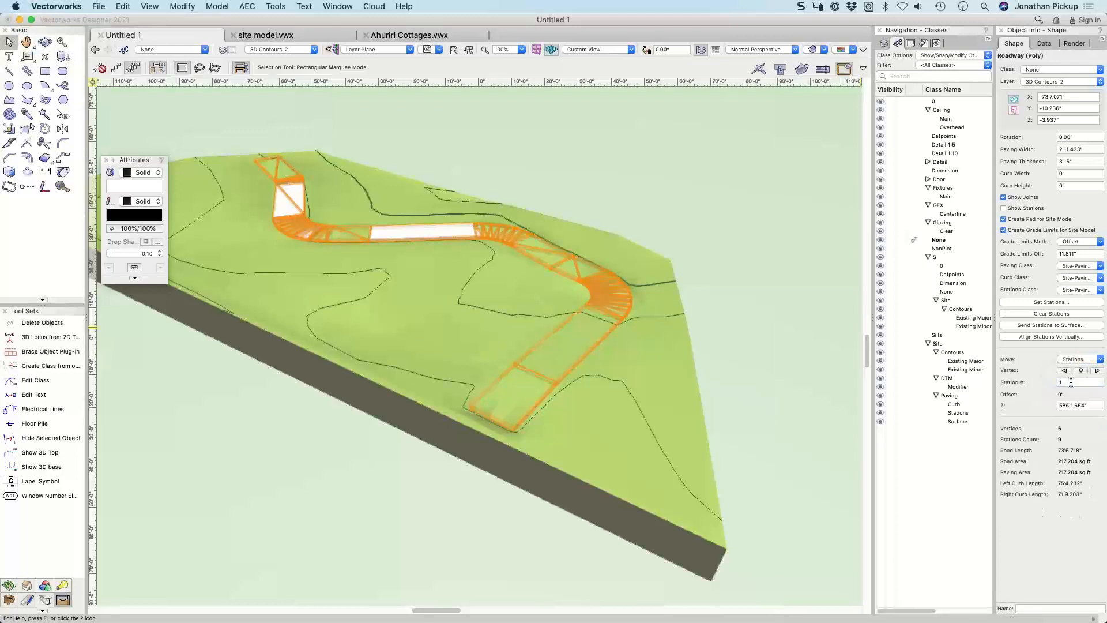
left_click(1081, 370)
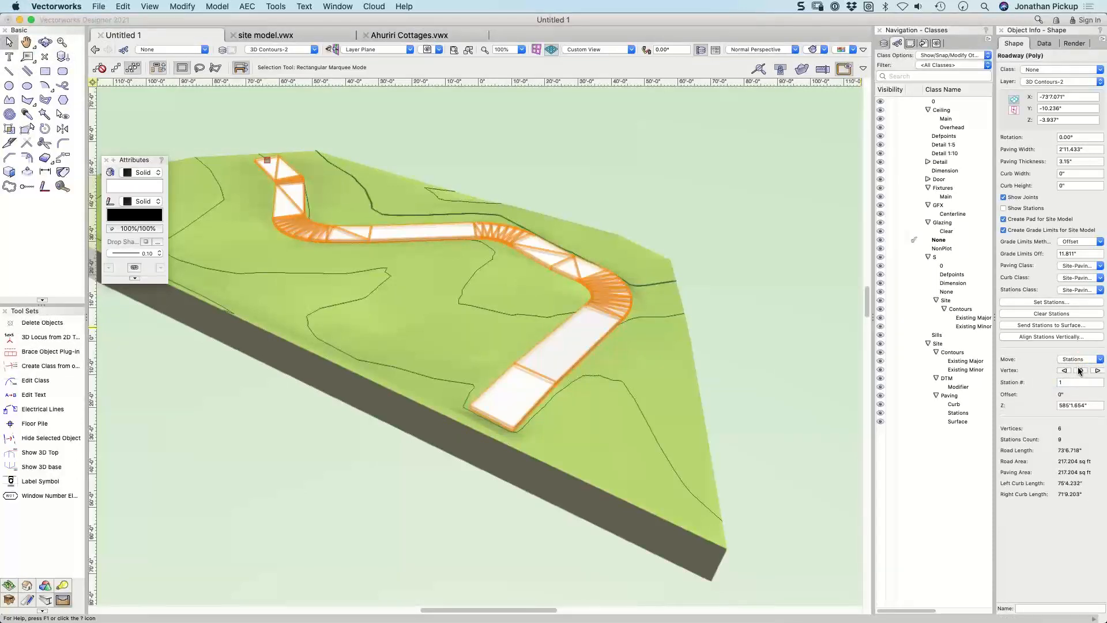
Step: Lower the Z height of the roadway's station 5 by 12 inches
left_click(1097, 371)
left_click(1097, 371)
left_click(1097, 371)
left_click(1097, 371)
left_click(1098, 405)
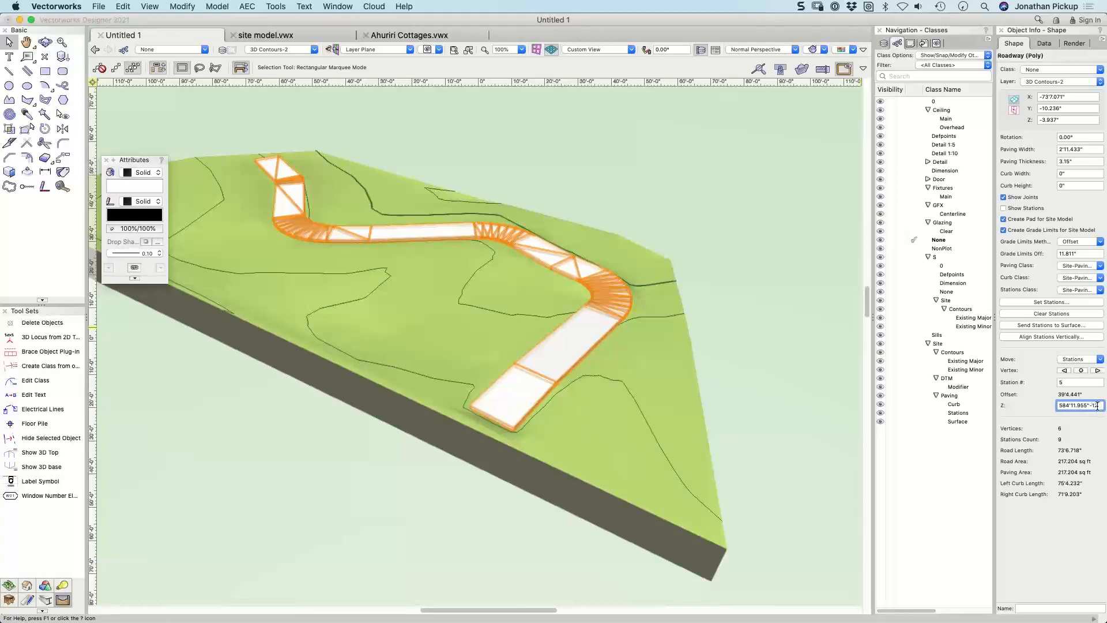
type("-12")
key("Return")
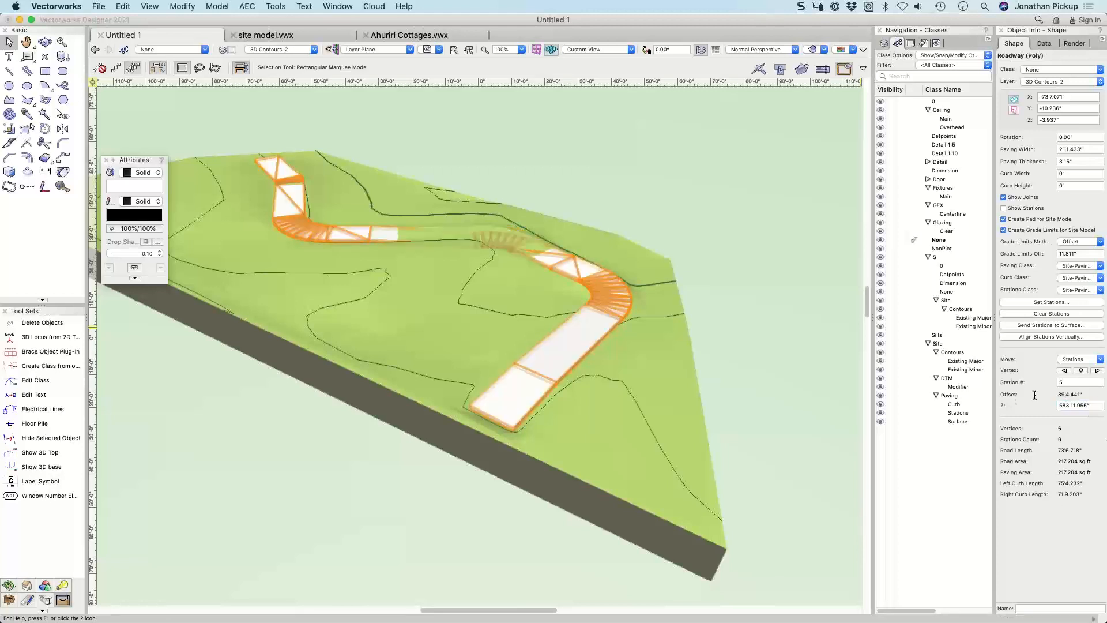
Step: Lower the roadway's station 6 to a Z of 583'6.437" and reduce the Z of station 7 by 6 inches
left_click(1097, 372)
double_click(1093, 405)
left_click(1093, 406)
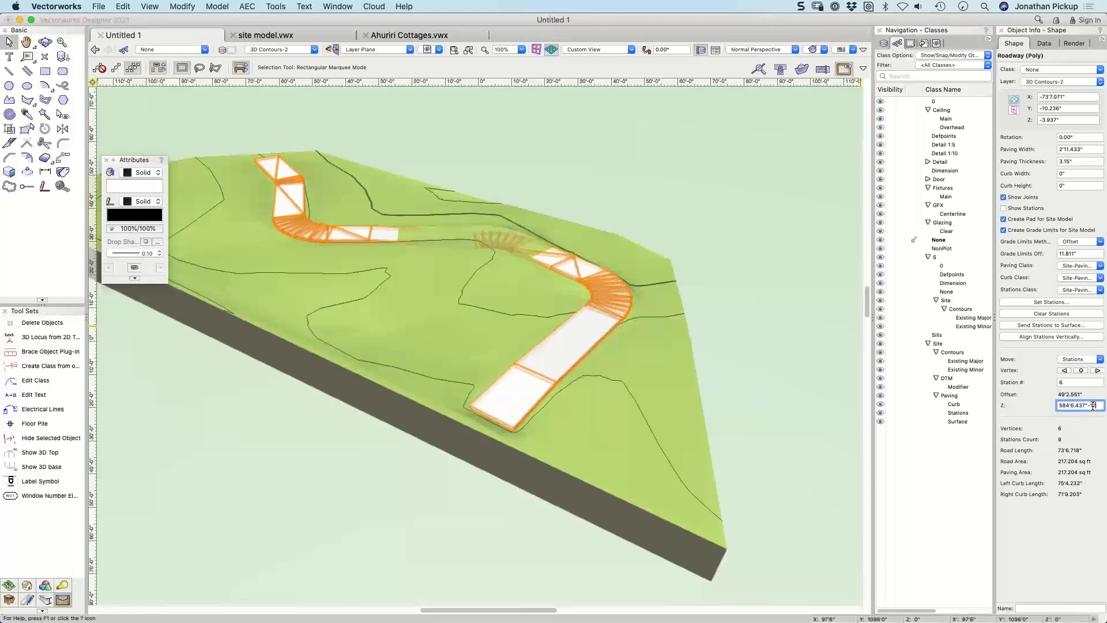
key("Return")
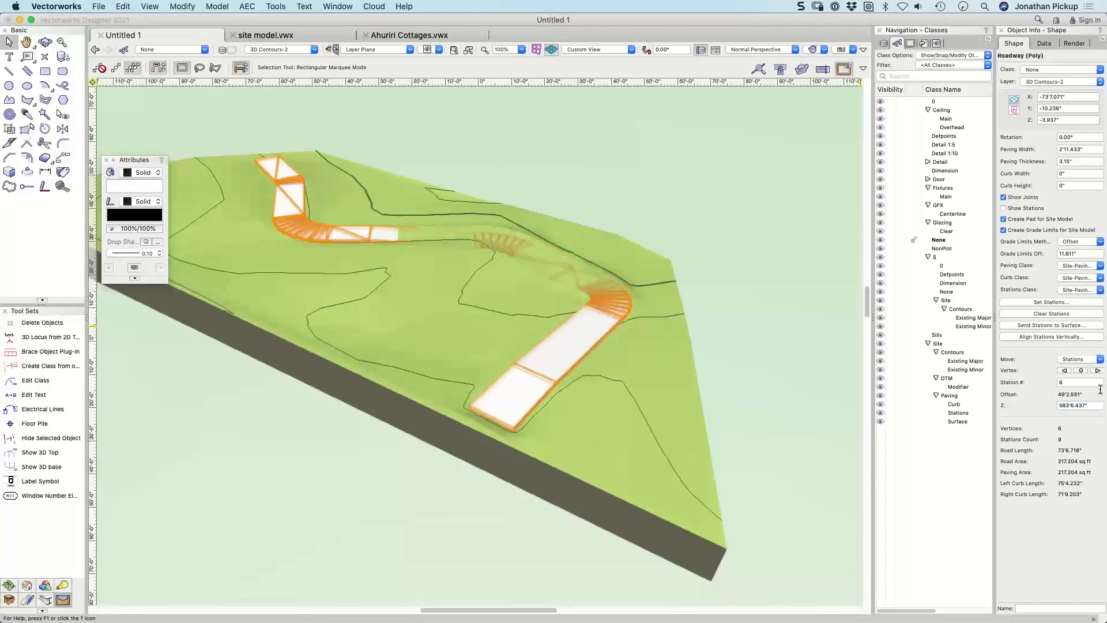
left_click(1096, 370)
left_click(1098, 406)
type("-6")
key("Return")
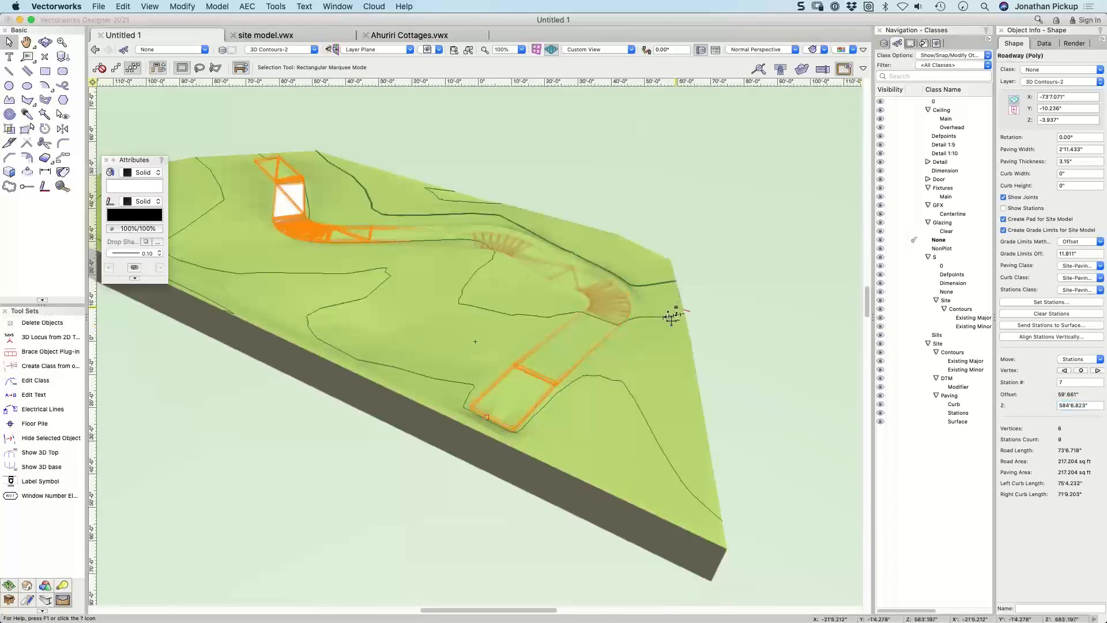
Step: Update the site model to fit the changed roadway stations and orbit around the regraded terrain
middle_click_drag(672, 317, 677, 337, "shift")
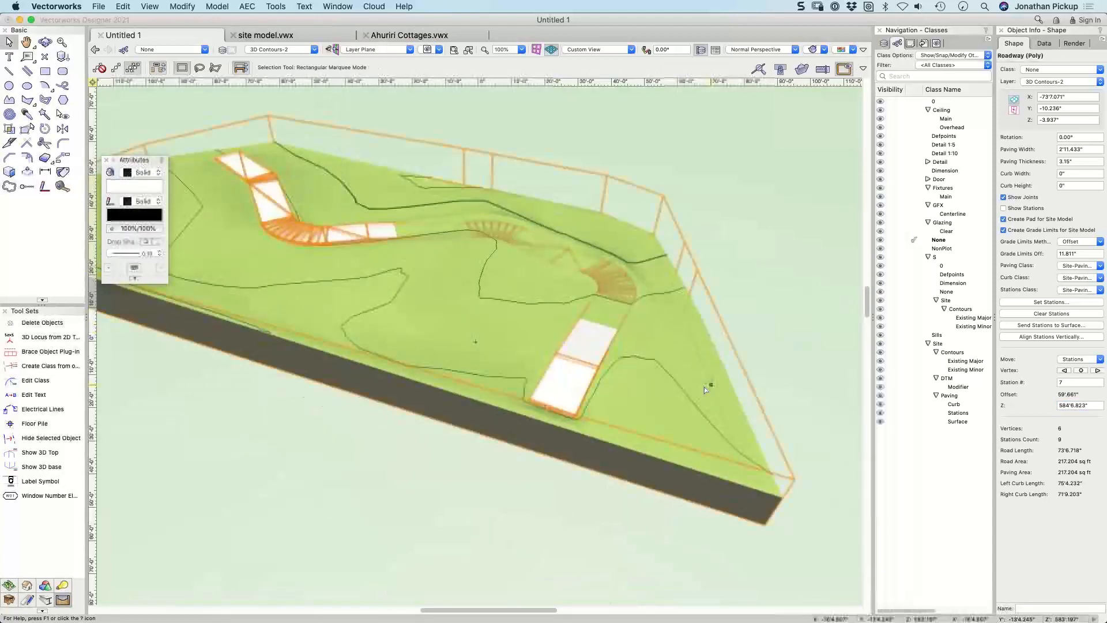
right_click(672, 366)
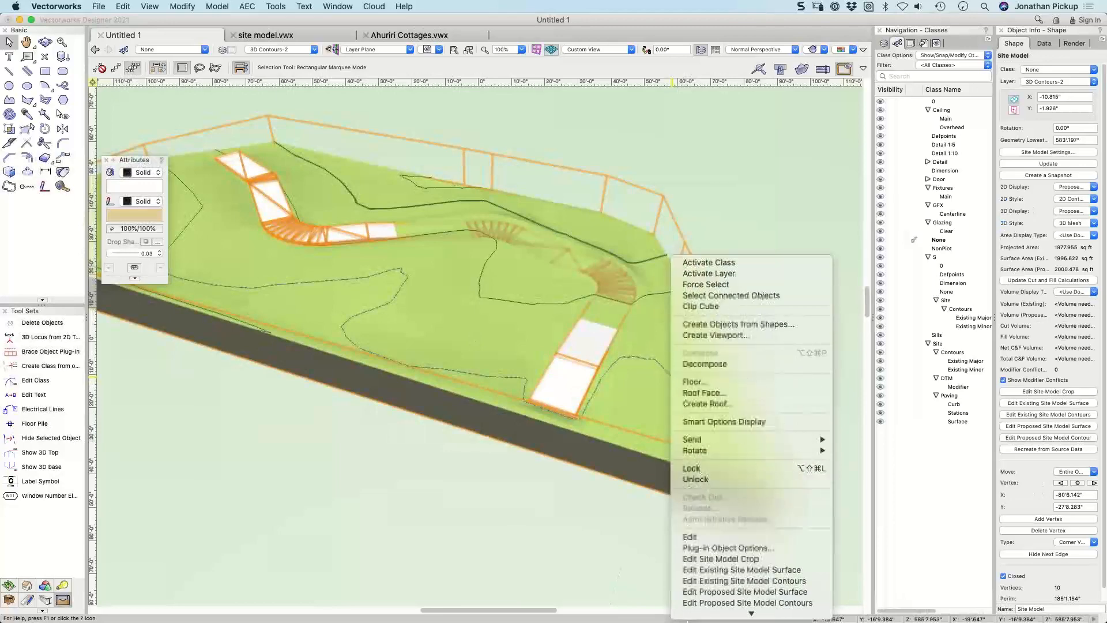
left_click(693, 603)
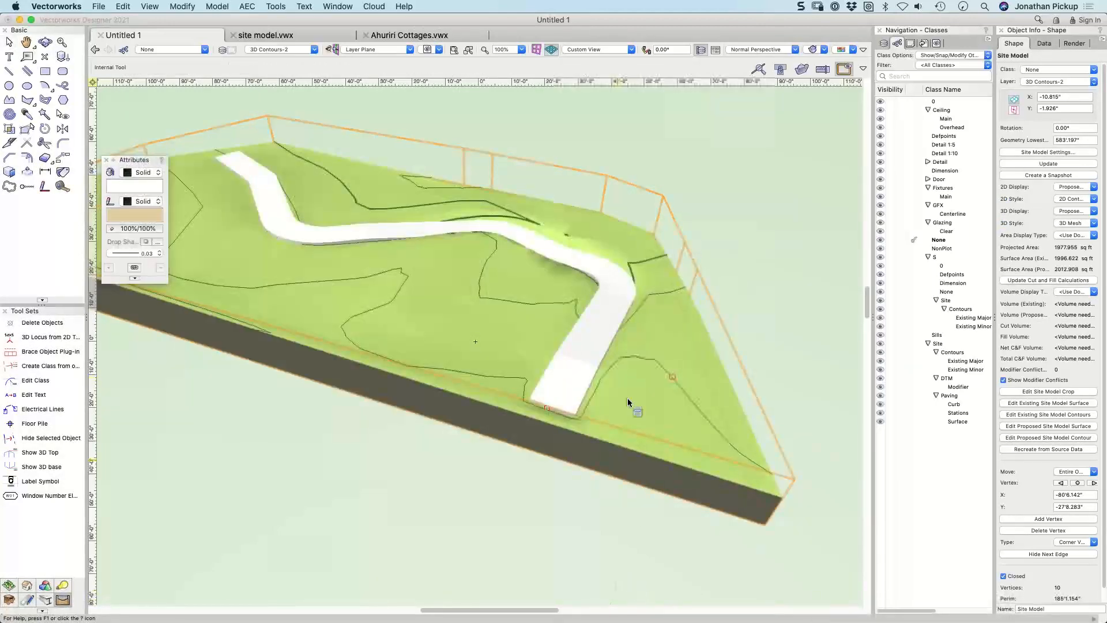
middle_click_drag(636, 310, 734, 317, "shift")
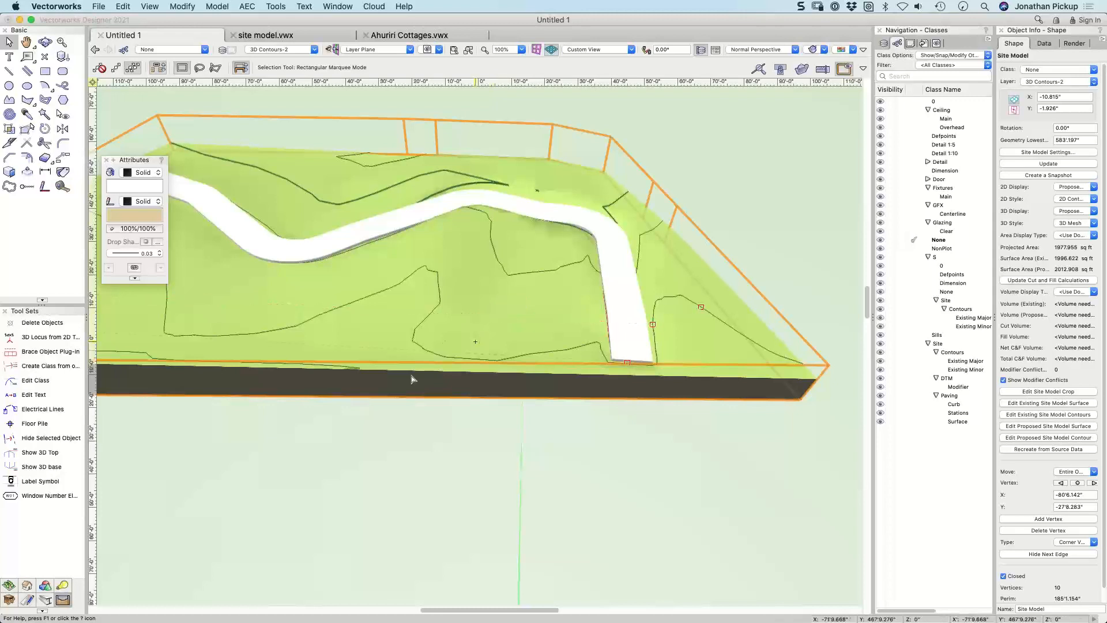
Step: Examine the Roadway (Poly) and Roadway (Custom Curb) tools in the site planning tool set, and reselect the existing roadway
left_click(11, 588)
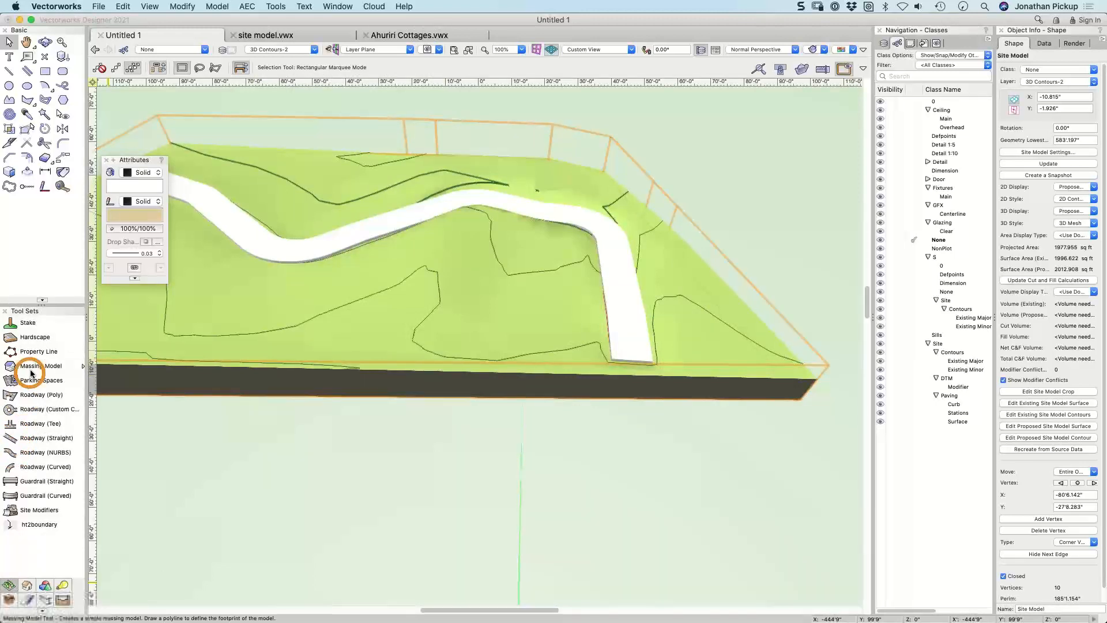
left_click(36, 395)
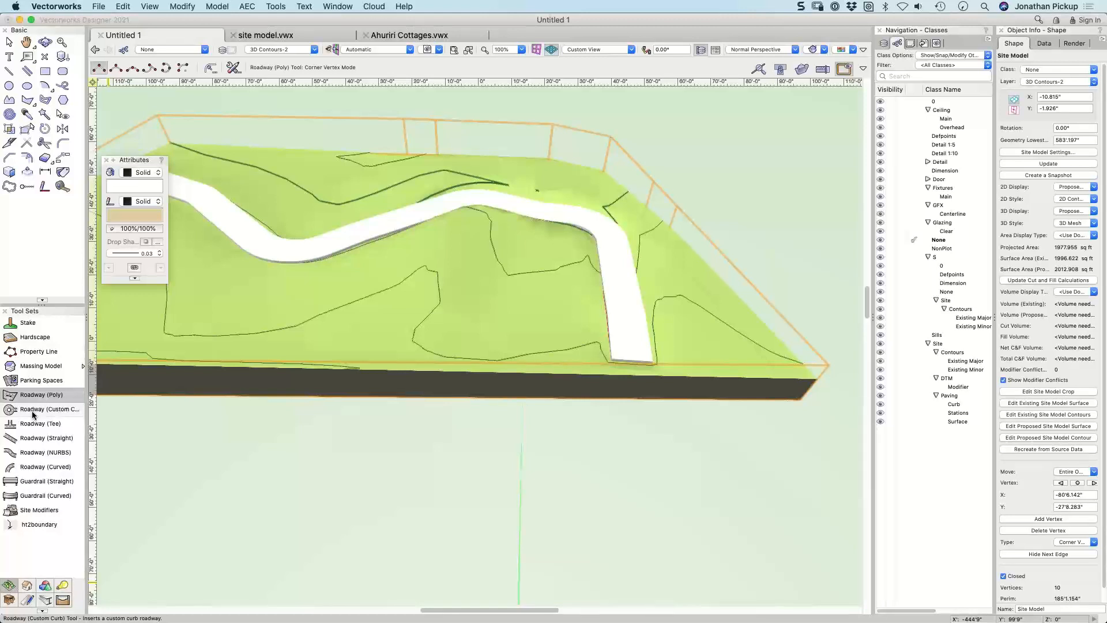
left_click(33, 410)
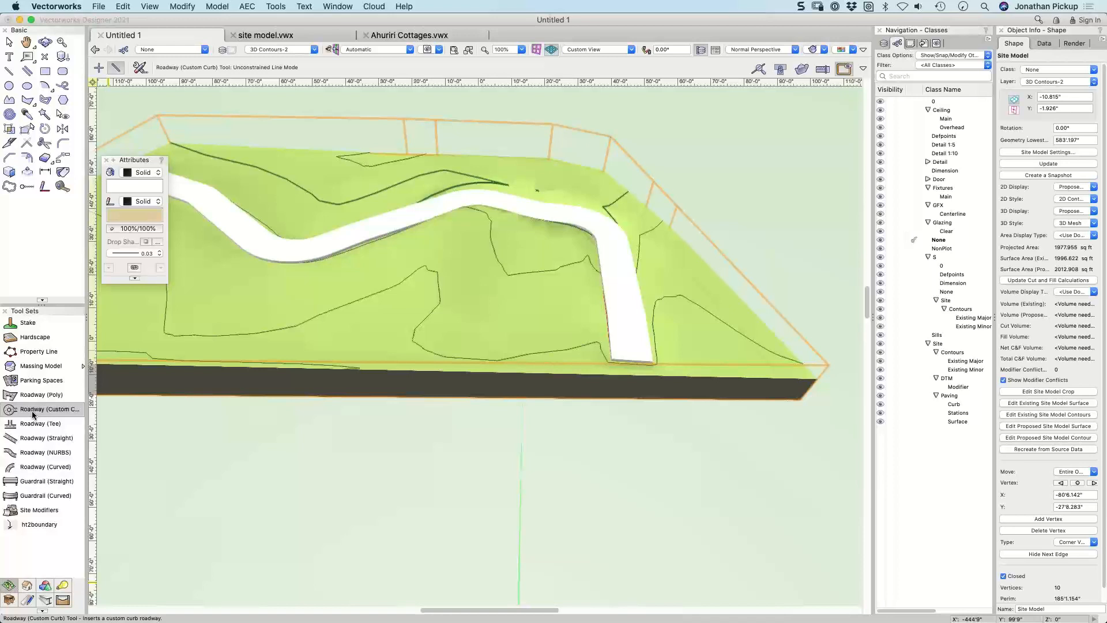
key("x")
left_click(335, 238)
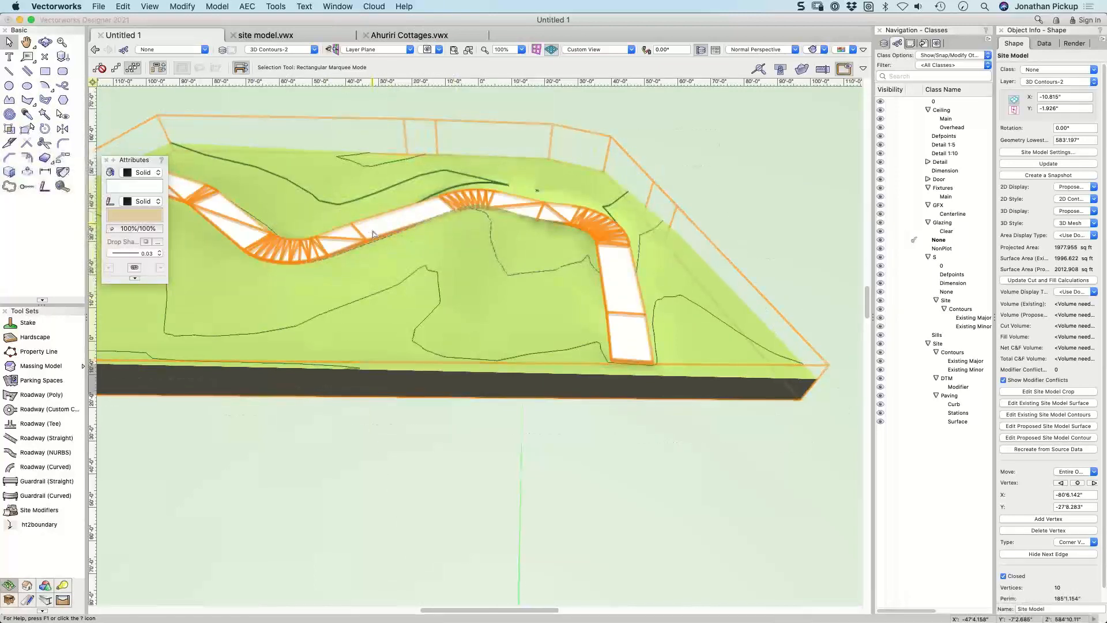
left_click(372, 234)
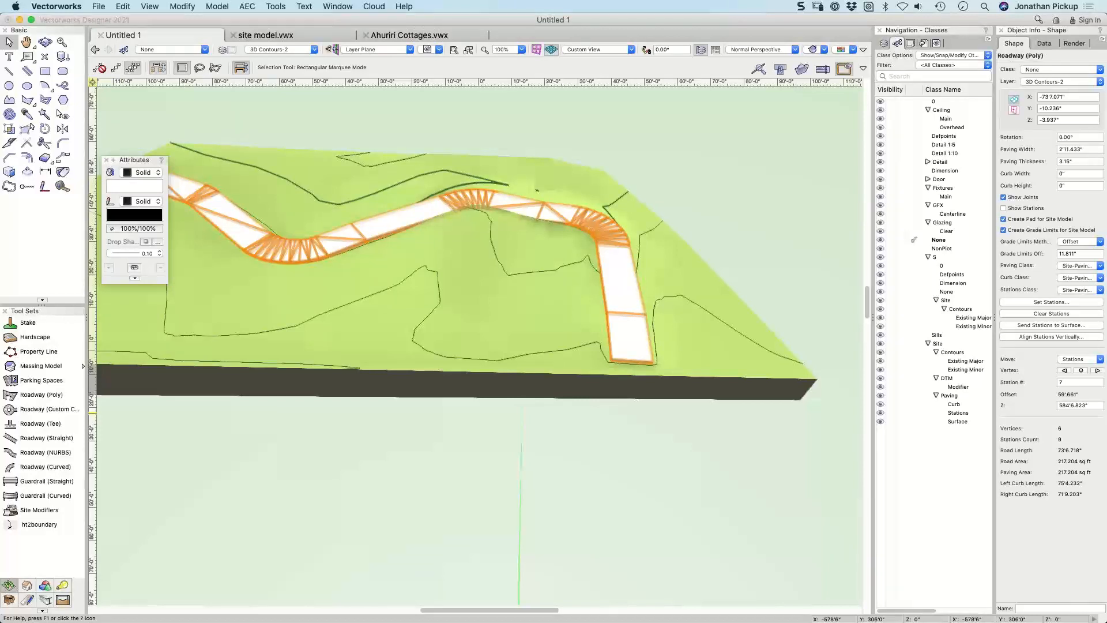
left_click(98, 7)
mouse_move(127, 247)
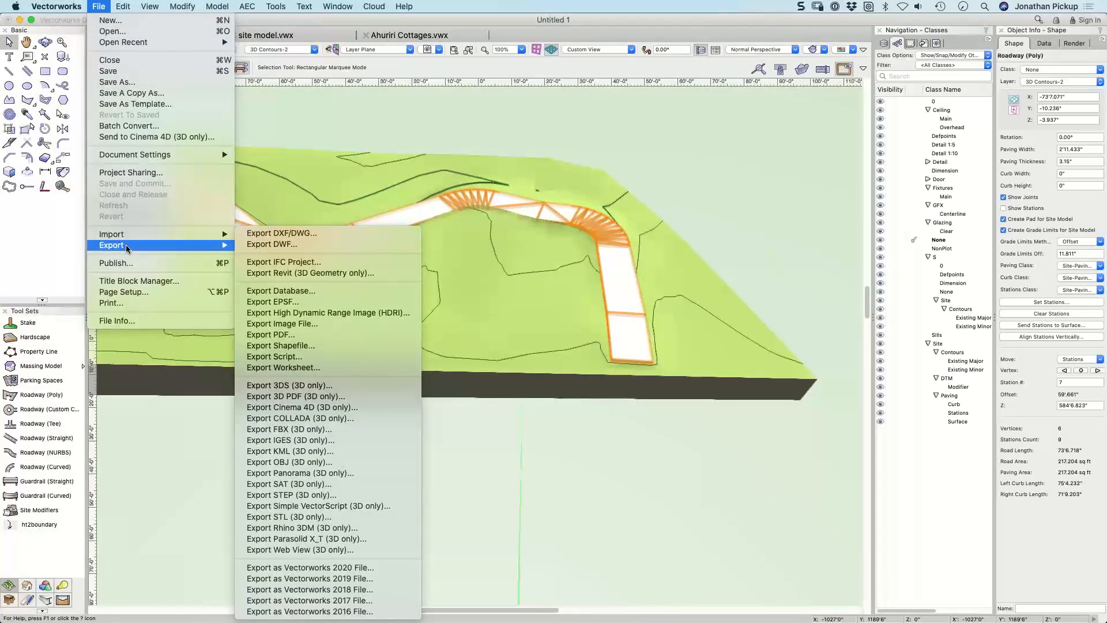
left_click(327, 454)
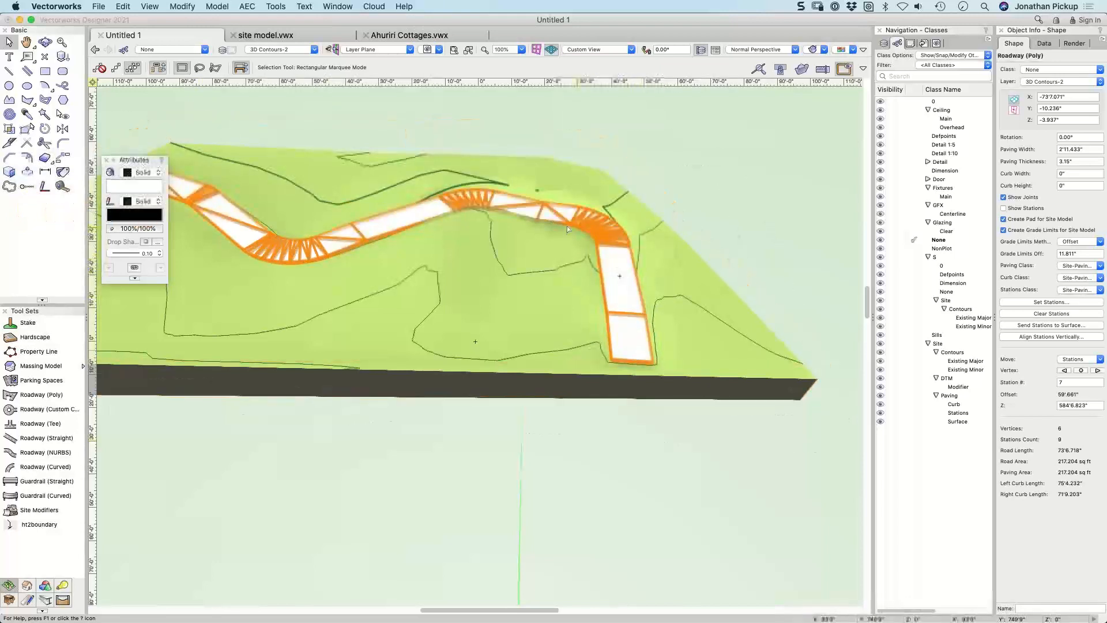
Step: Reselect the roadway, go back to its station 6 and raise that station to a Z of 585'0.437"
left_click(475, 199)
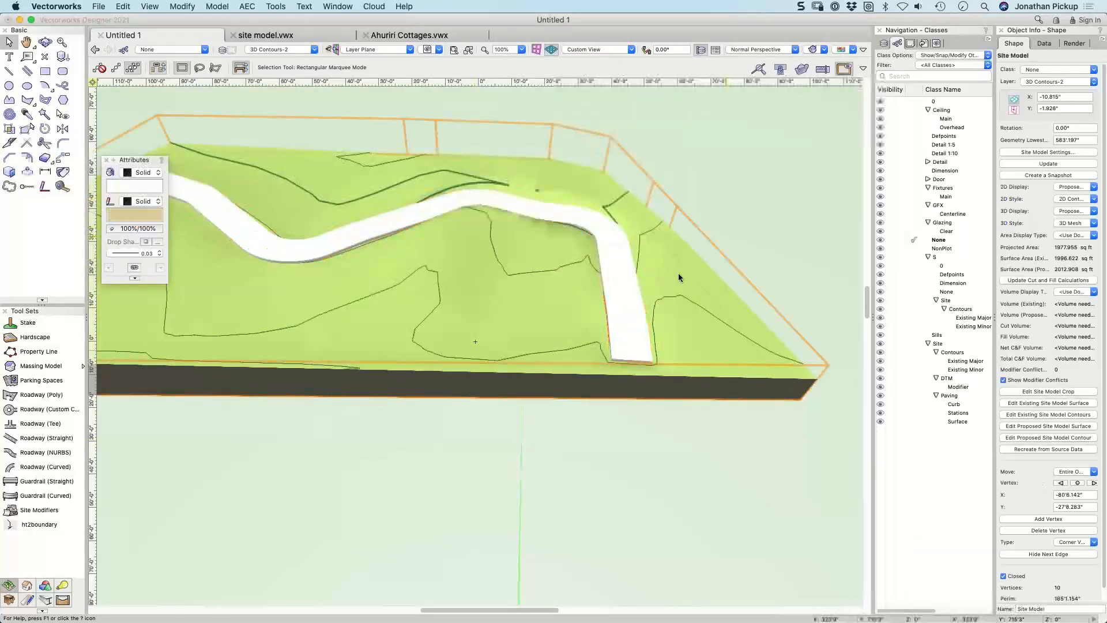
left_click(616, 290)
left_click(1081, 371)
left_click(1064, 371)
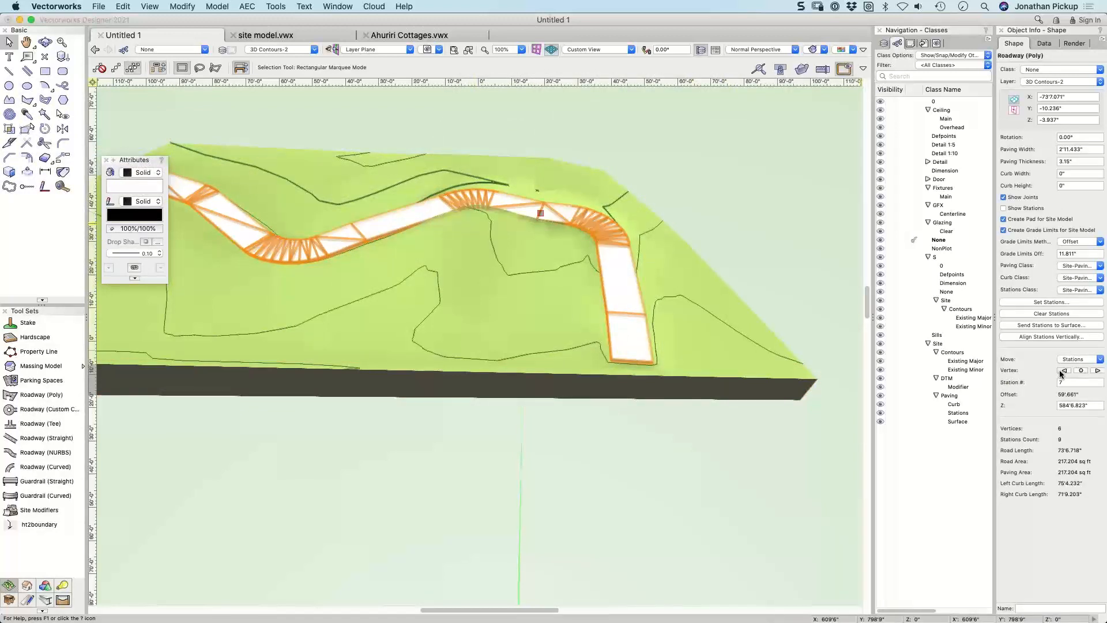
left_click(1097, 405)
type("+1")
key("Return")
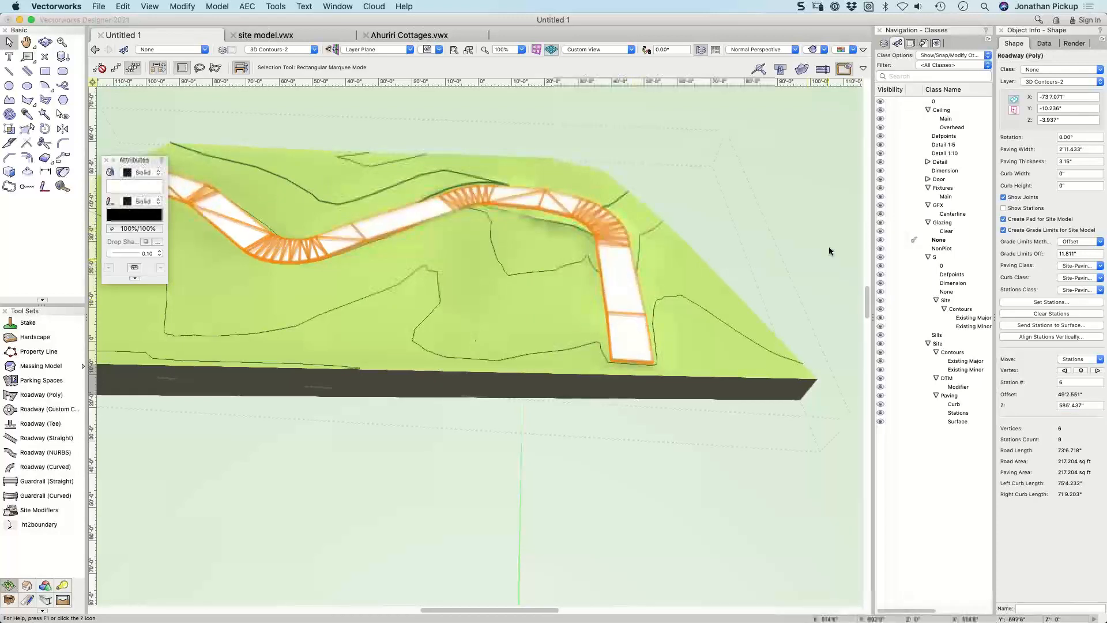
Step: Update the site model to fit the raised station, inspect the terrain in 3D, and return to the Top/Plan view
right_click(676, 255)
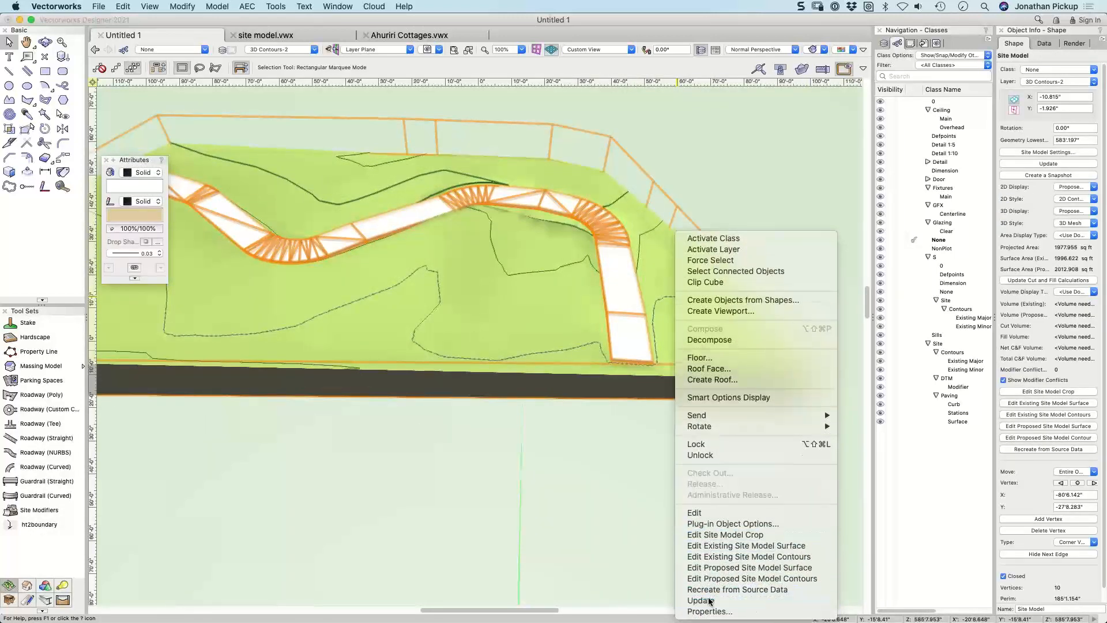
left_click(693, 600)
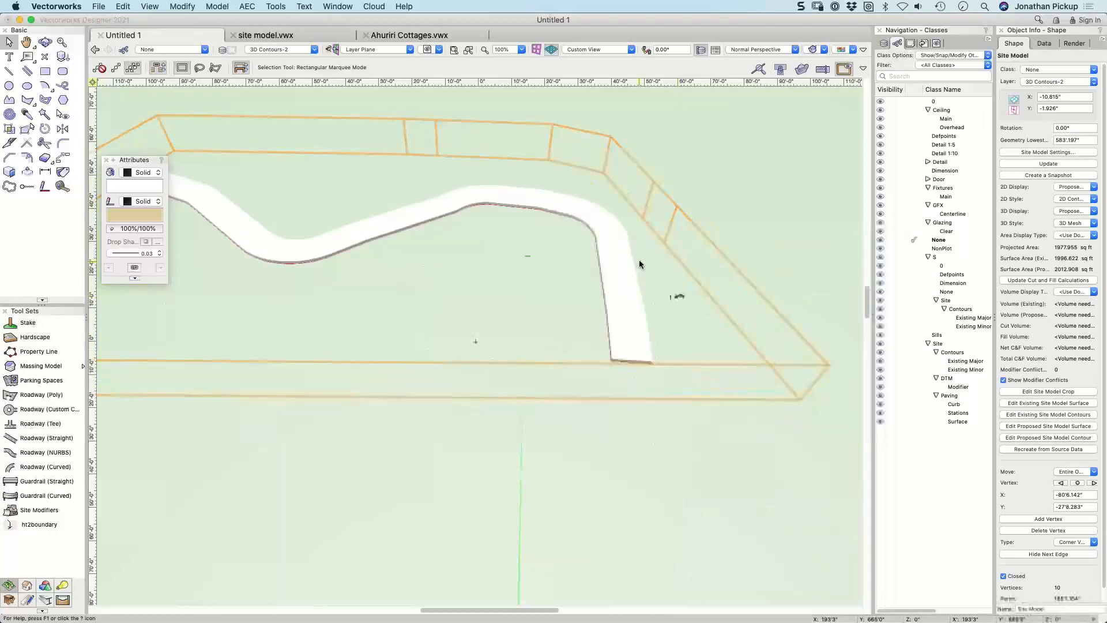
middle_click_drag(642, 258, 659, 354, "ctrl")
key("super+5")
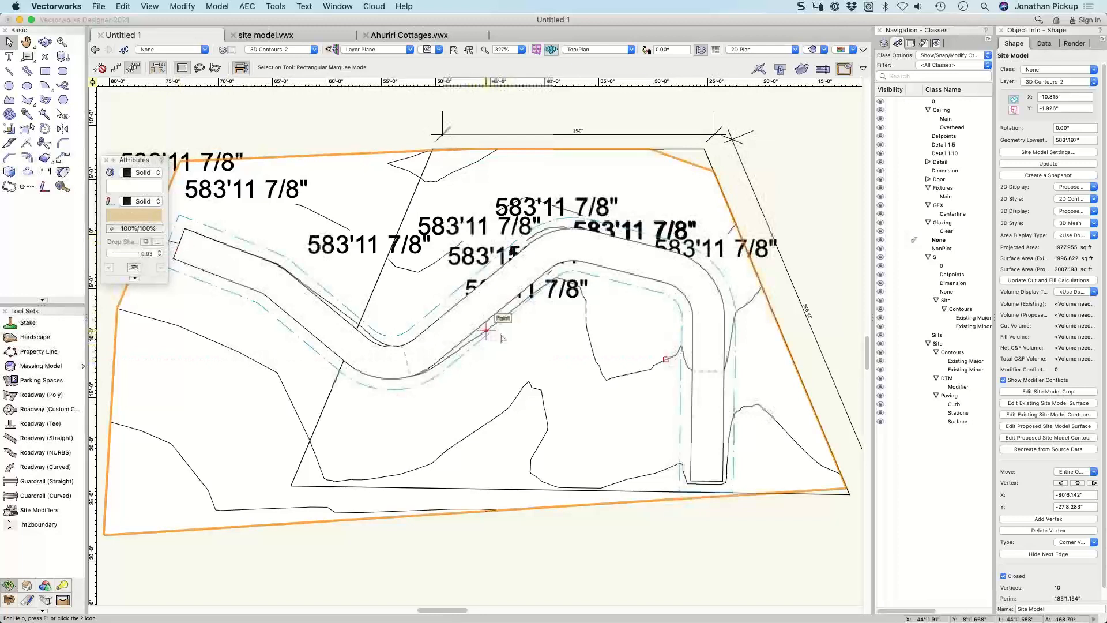
Step: Select the roadway, review the Site-Paving classes available for it, and hide the Site-Paving-Surface class in the drawing
left_click(812, 167)
left_click(678, 257)
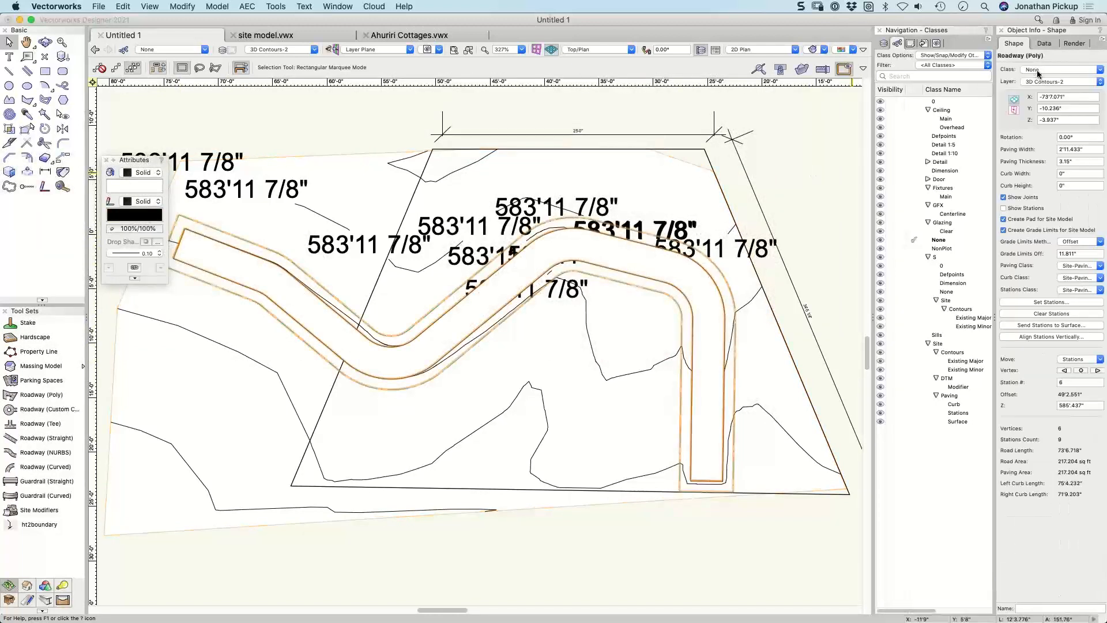
left_click(1038, 70)
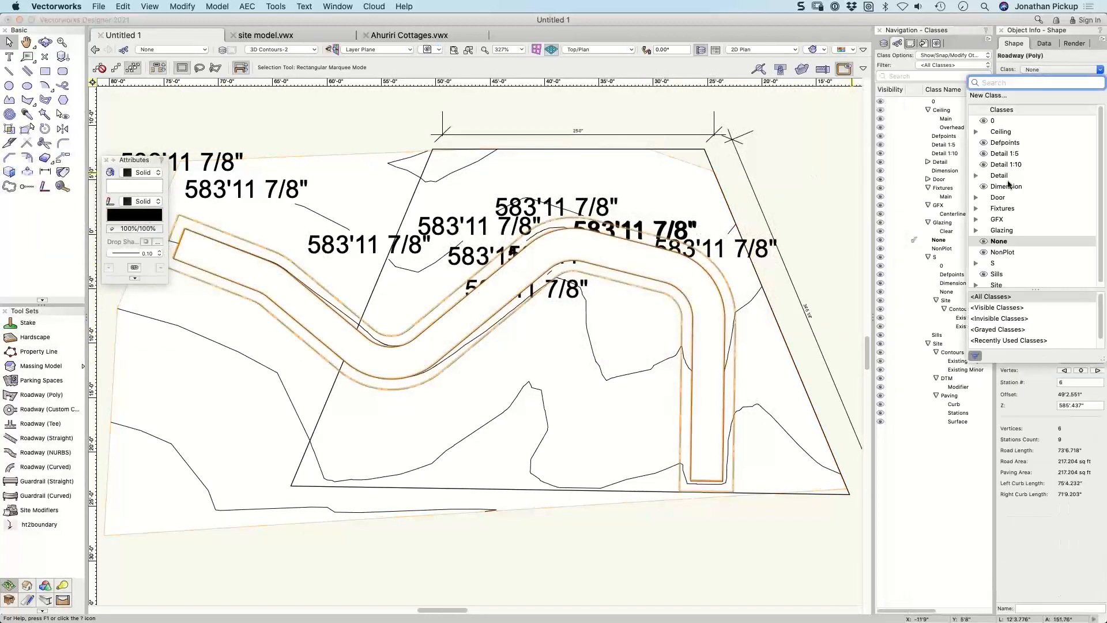
scroll(1008, 190, "down", 1)
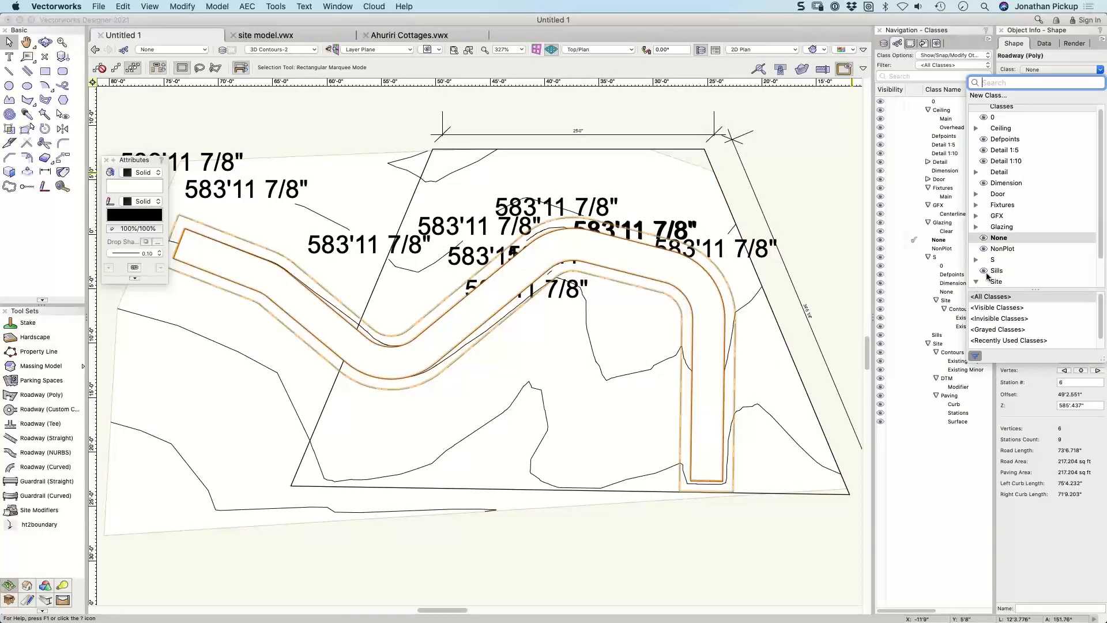
left_click(976, 281)
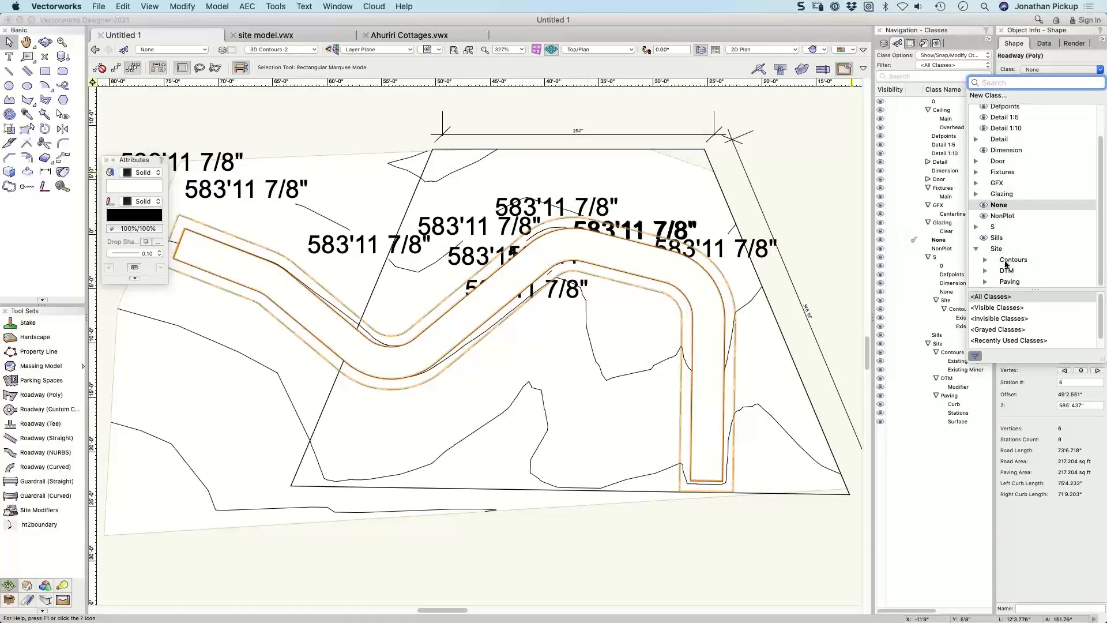
left_click(985, 281)
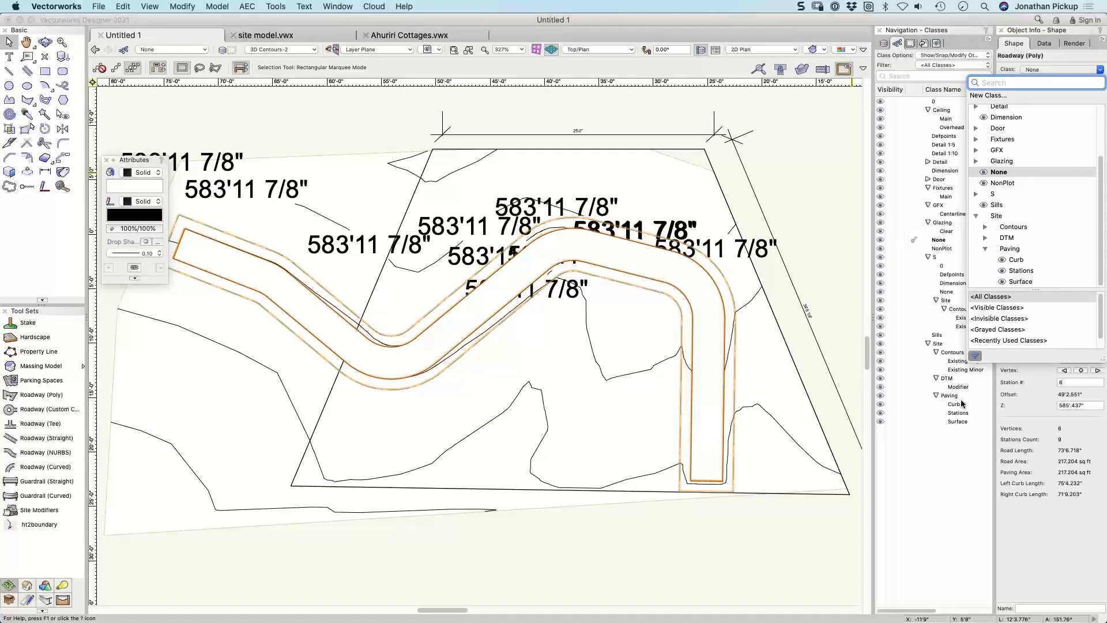
left_click(953, 421)
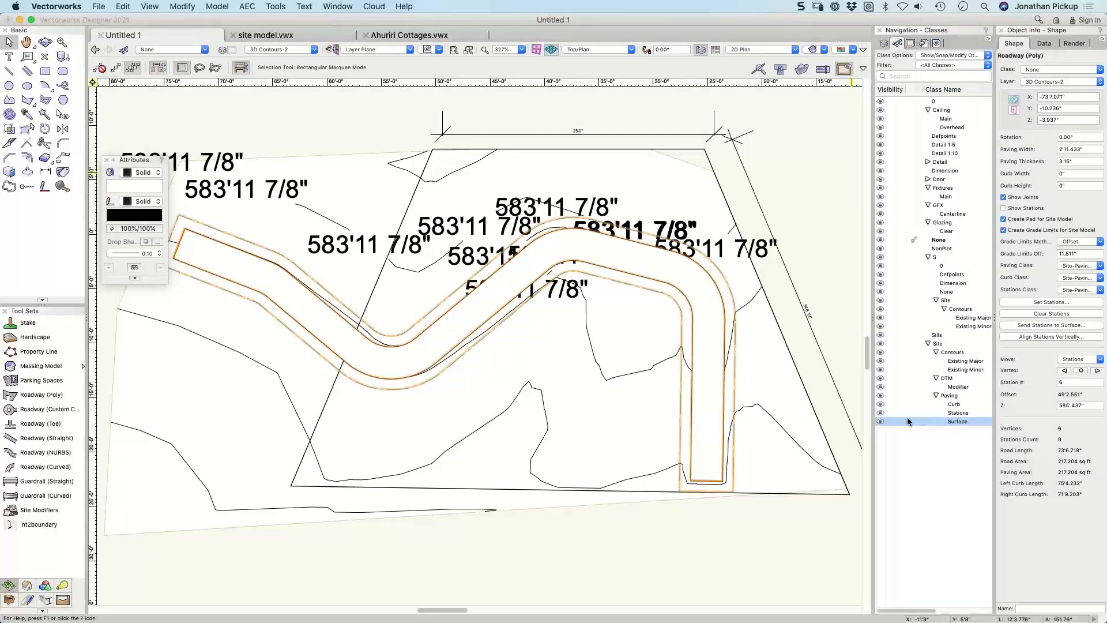
left_click(887, 420)
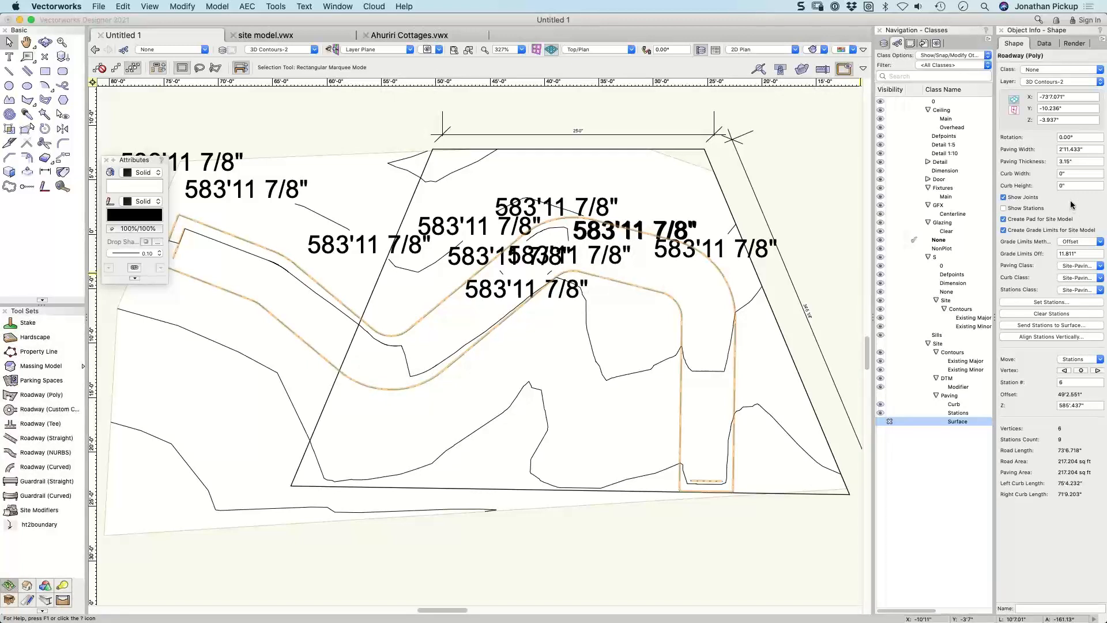
Step: Update the site model from the plan view with the roadway surface hidden
left_click(1070, 254)
right_click(779, 421)
left_click(795, 602)
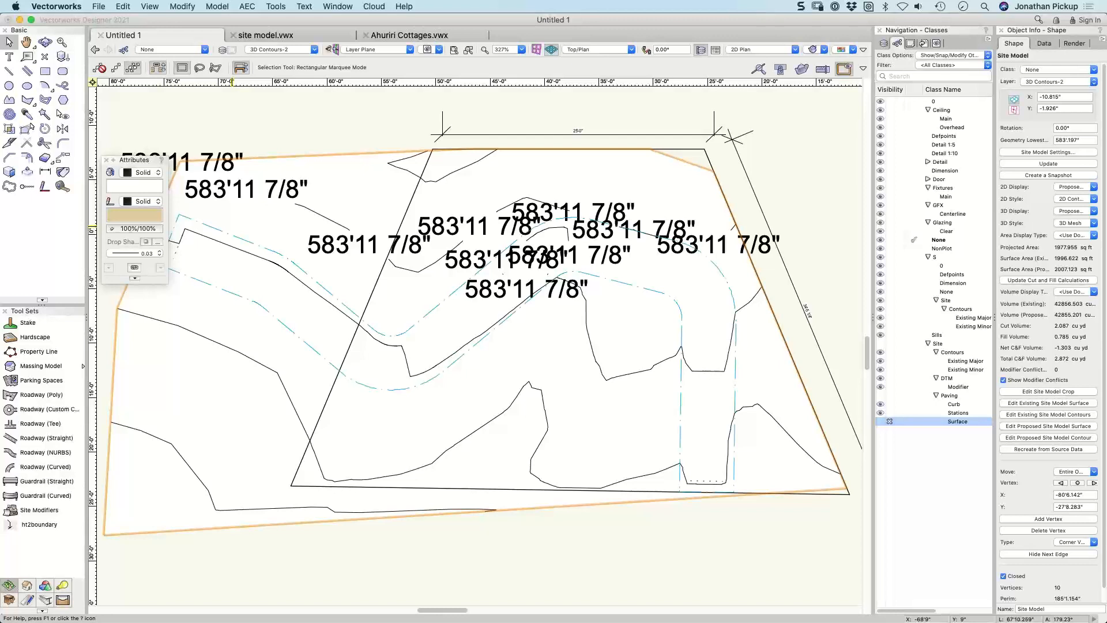
left_click(223, 353)
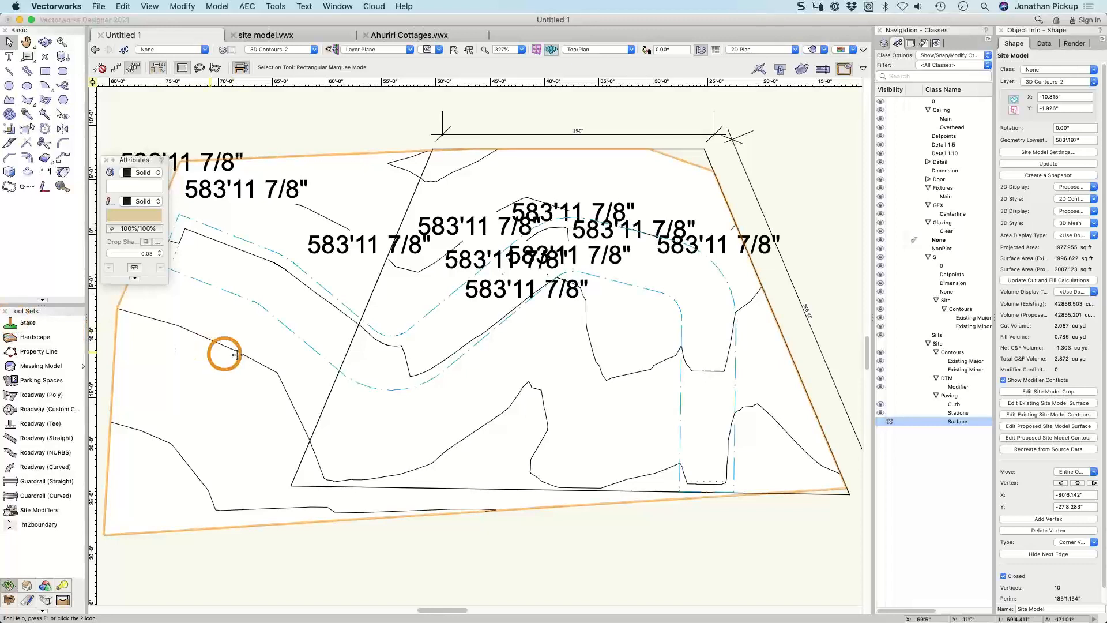
Step: Place a Roadway (Custom Curb) about 27'2" long running nearly straight down across the western half of the site
left_click(38, 410)
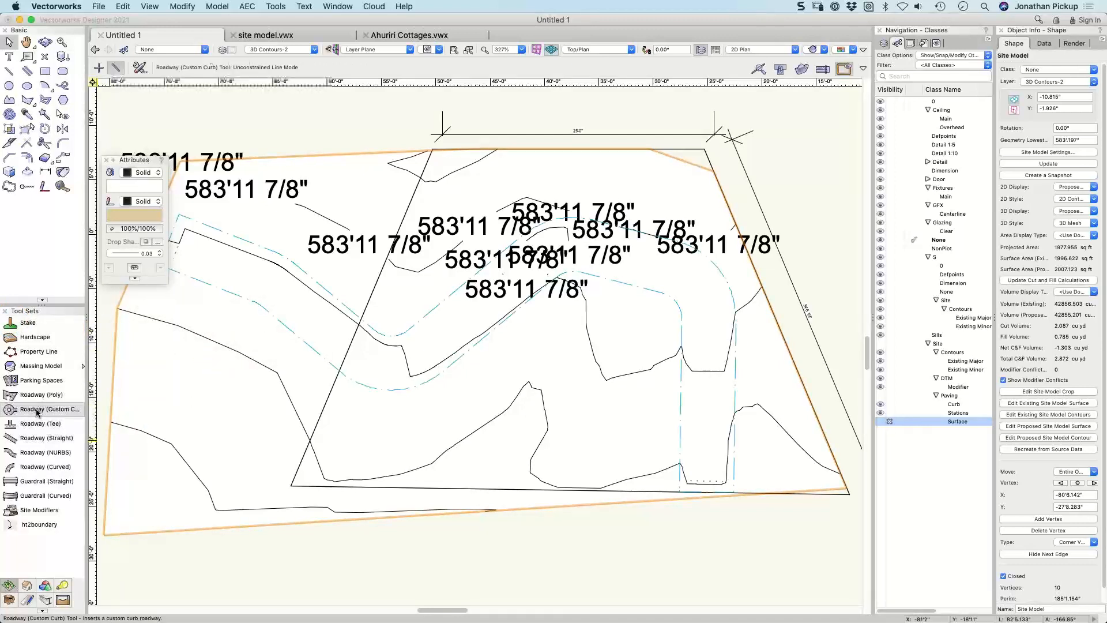
left_click(331, 185)
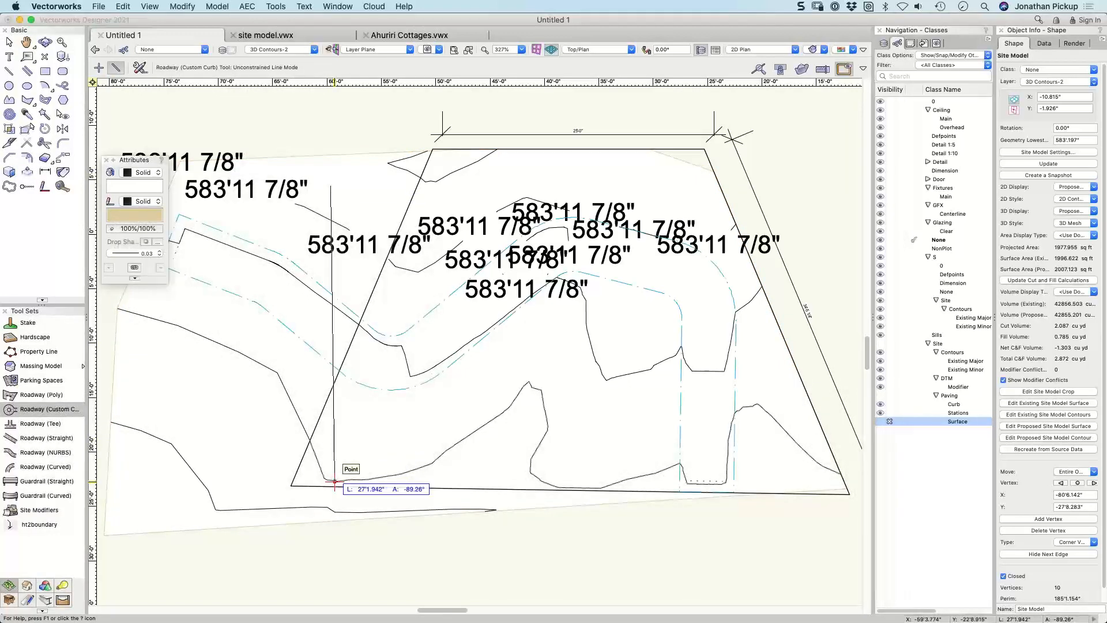
double_click(335, 479)
left_click(600, 391)
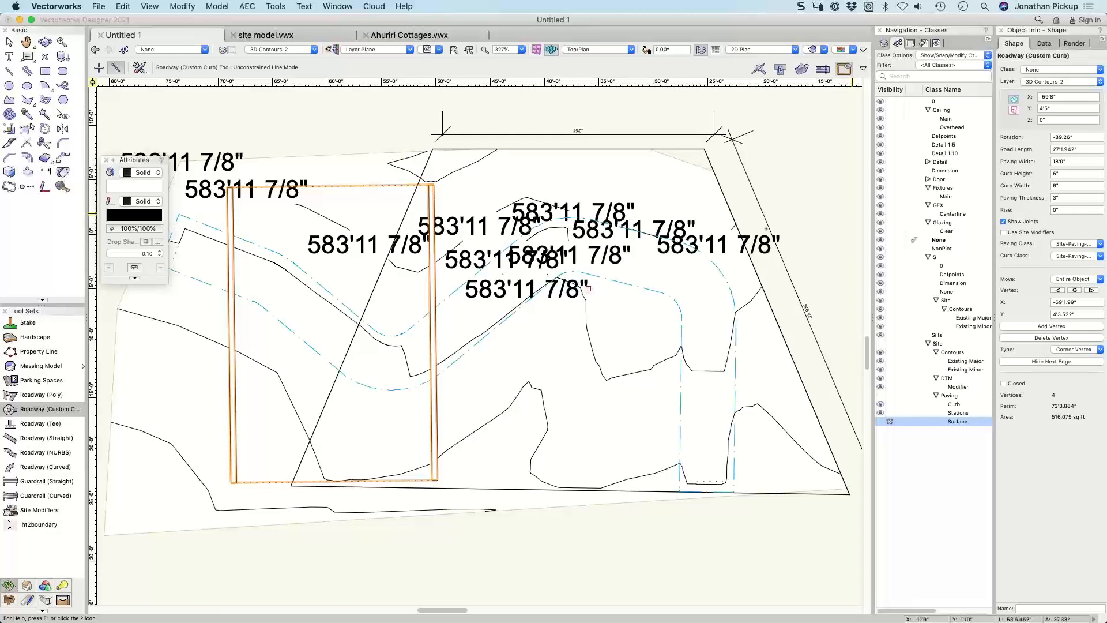
key("x")
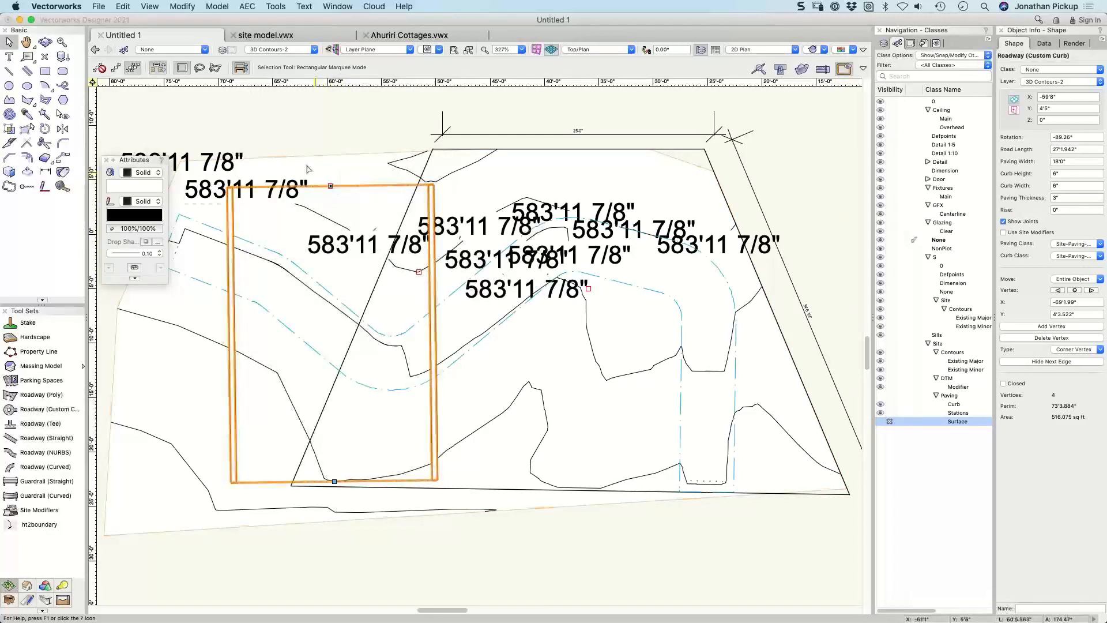
Step: Send the custom curb roadway to the site model surface and open its Z and Rise values for editing
left_click(183, 7)
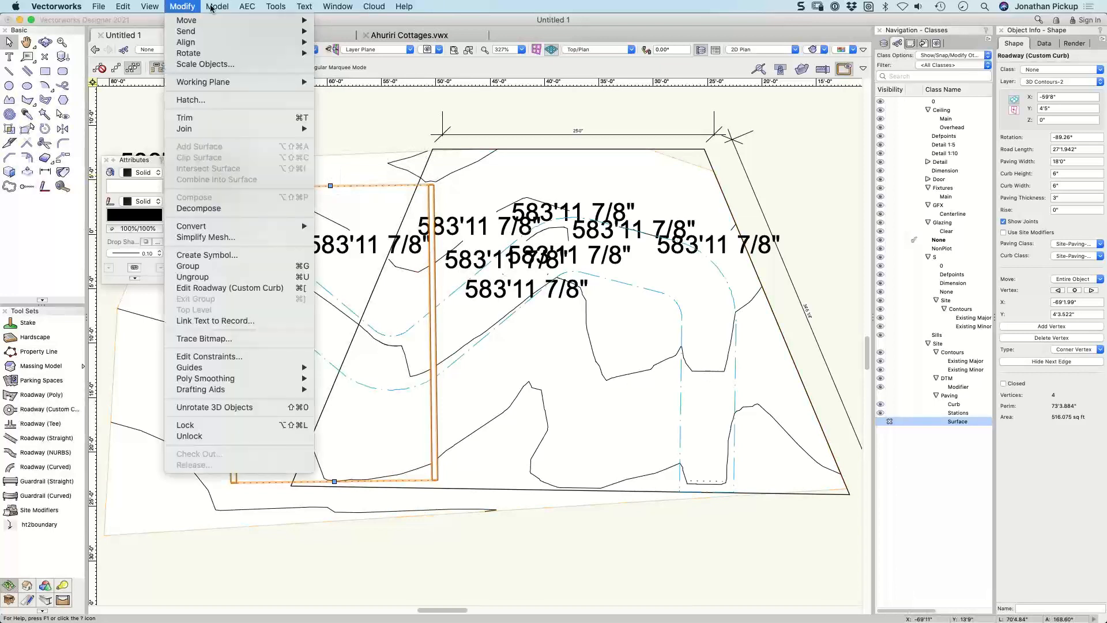
mouse_move(278, 231)
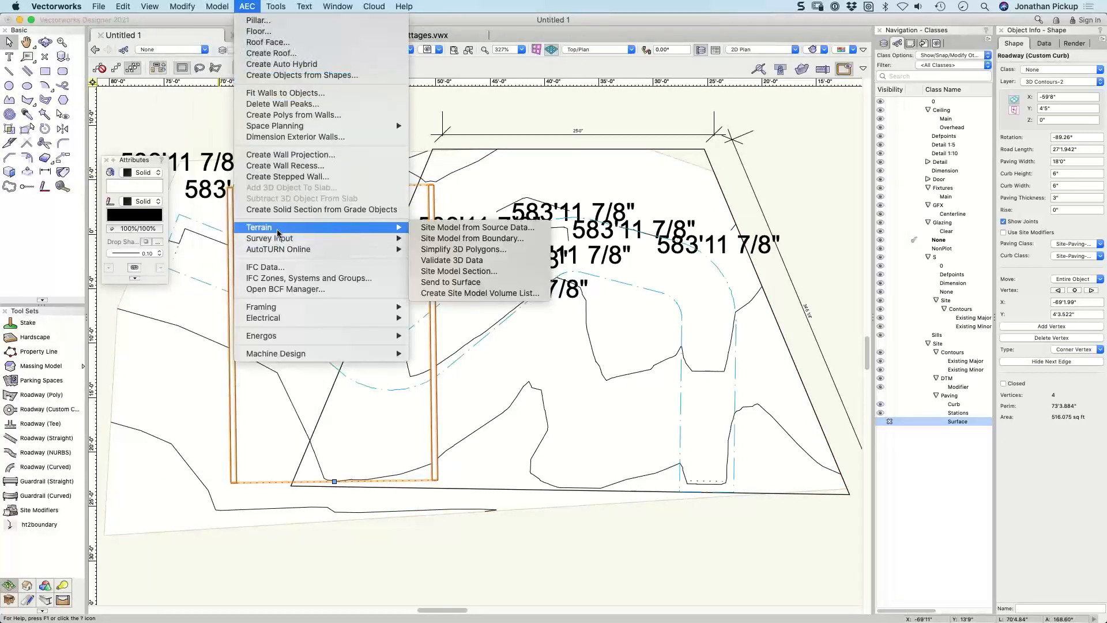
left_click(431, 282)
left_click(1043, 119)
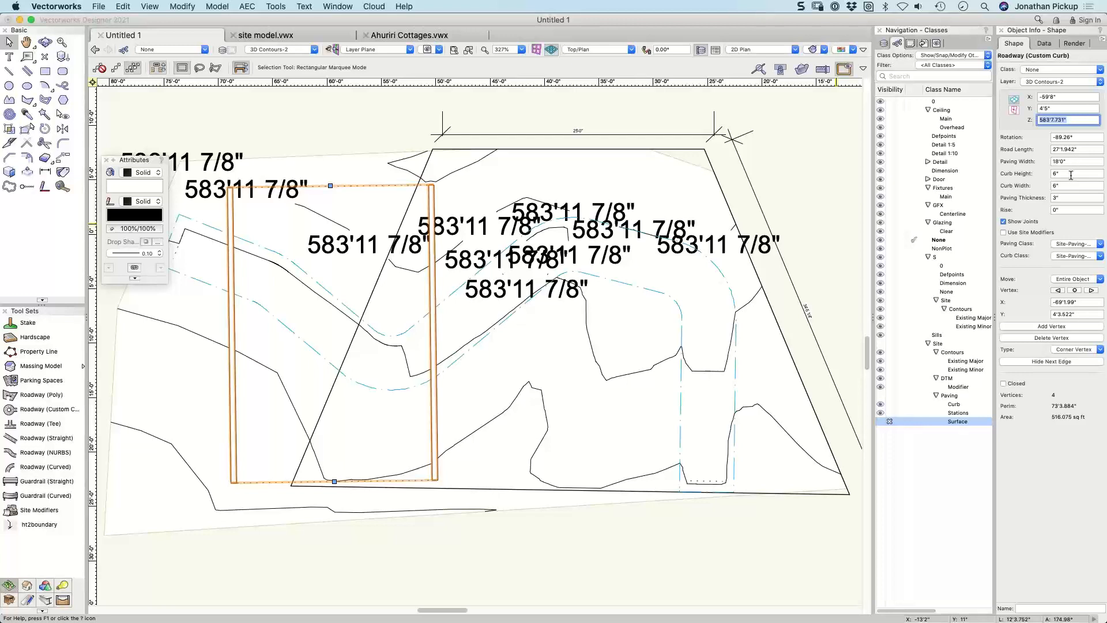
left_click(1059, 210)
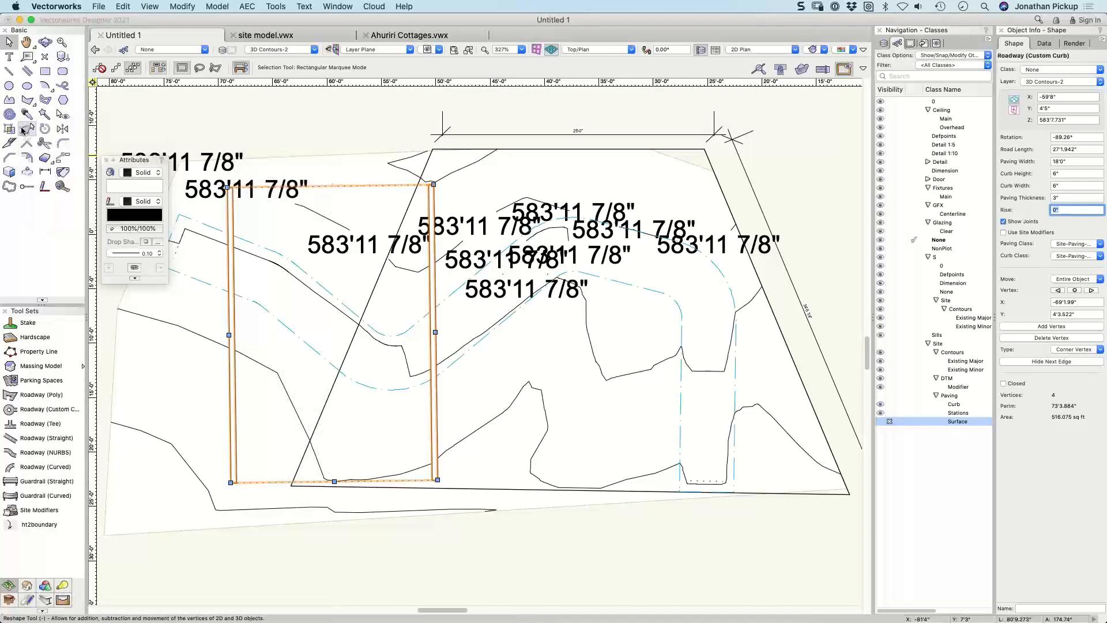
Step: Reshape the custom curb roadway by pulling its lower edge up and its upper right corner inward
left_click(27, 128)
left_click_drag(334, 480, 312, 288)
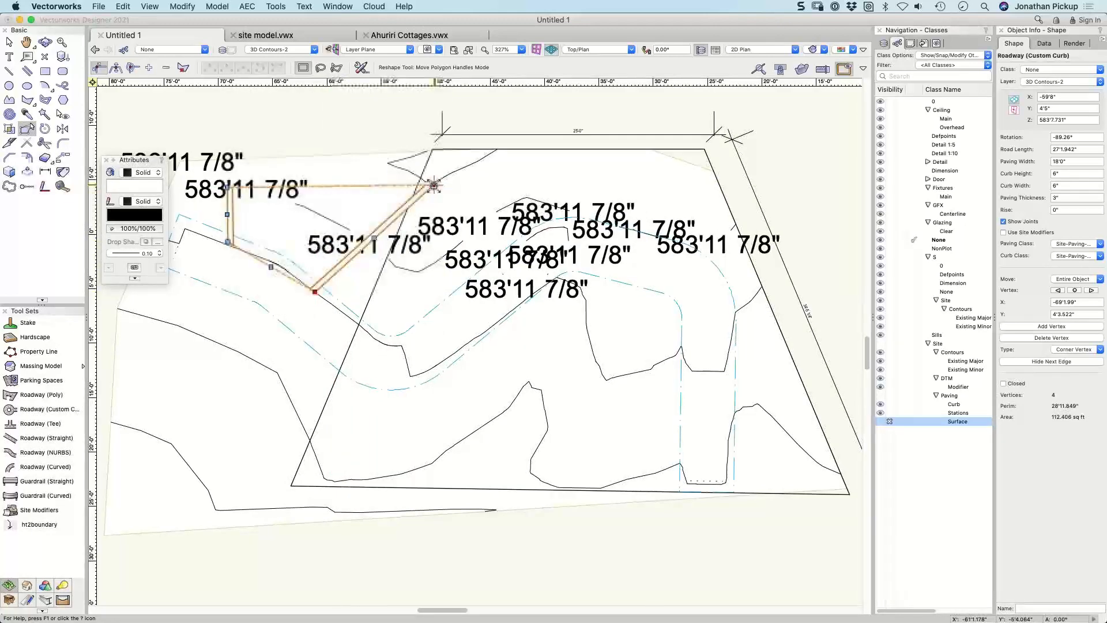
left_click(630, 245)
left_click_drag(434, 185, 381, 185)
Step: Add two curved vertices to the custom curb roadway, bowing its right side and its lower edge outward
left_click(149, 67)
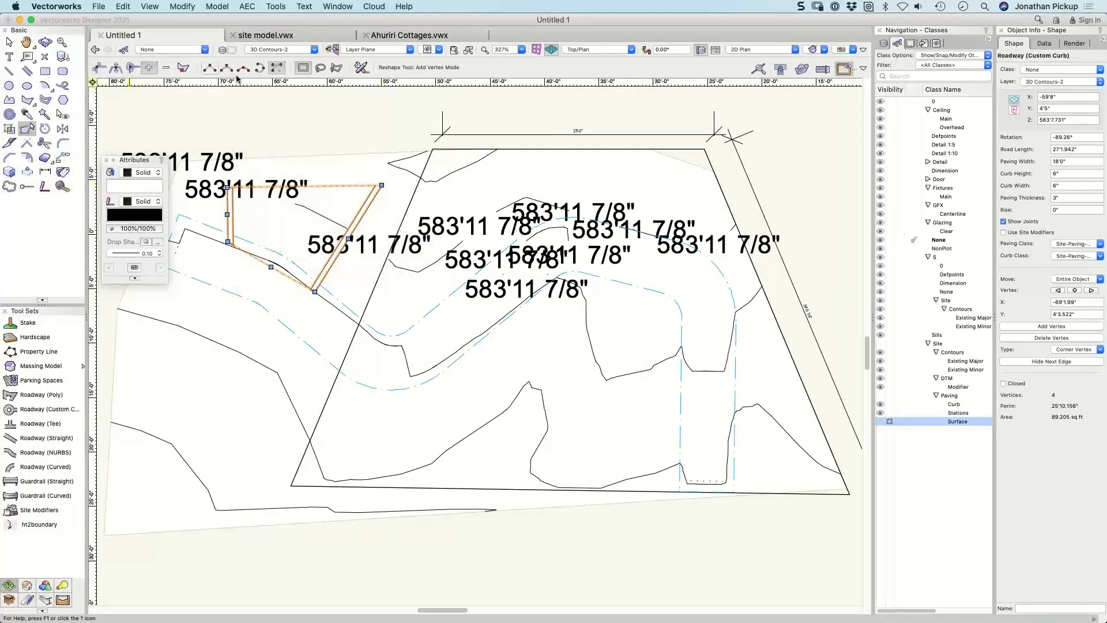
left_click_drag(348, 239, 388, 259)
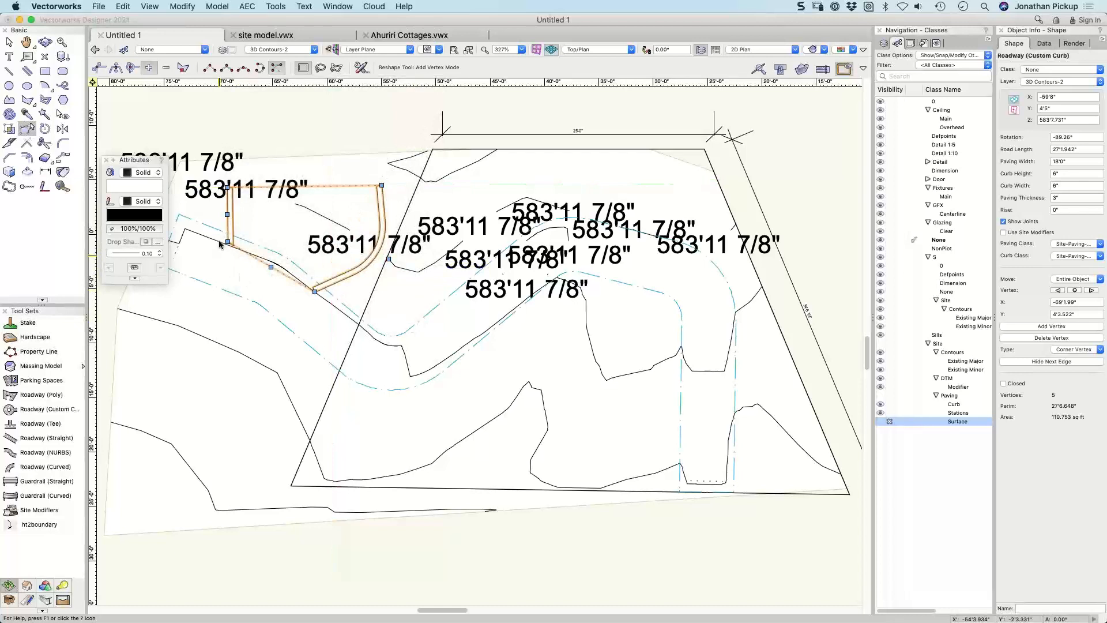
left_click_drag(275, 272, 255, 301)
key("x")
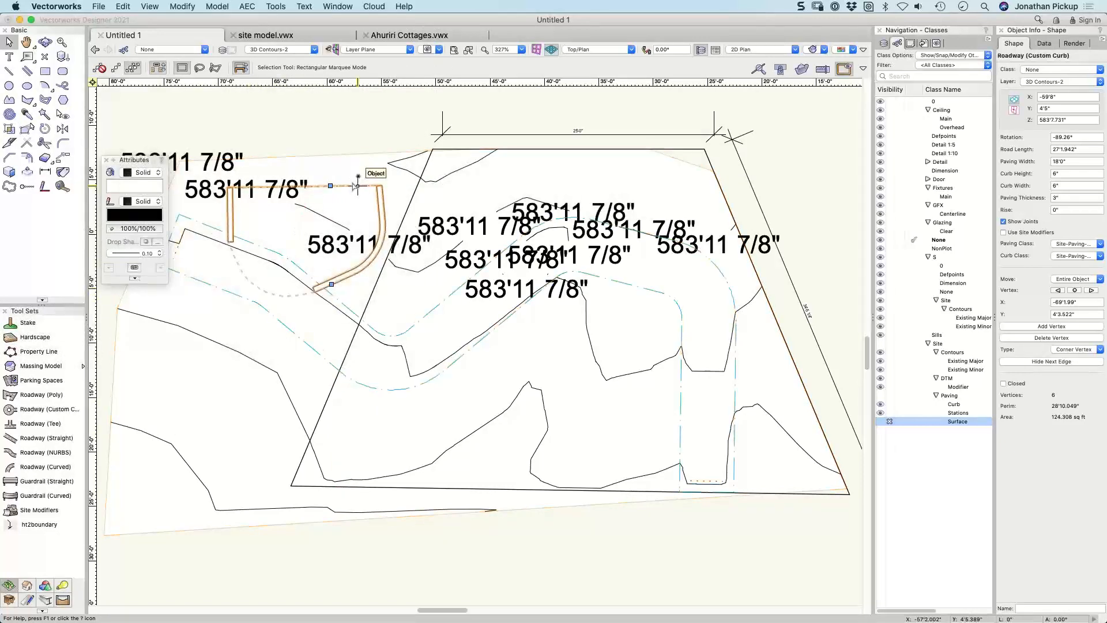
Step: Show the hidden curved lower edge of the custom curb roadway so the curb runs along it
left_click(27, 128)
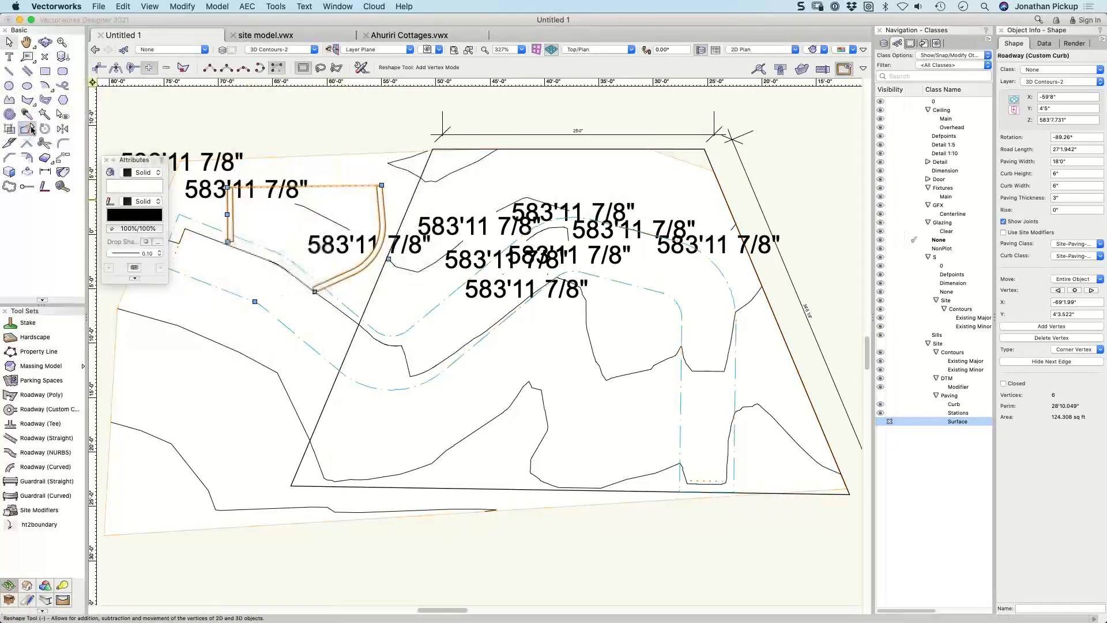
left_click(183, 68)
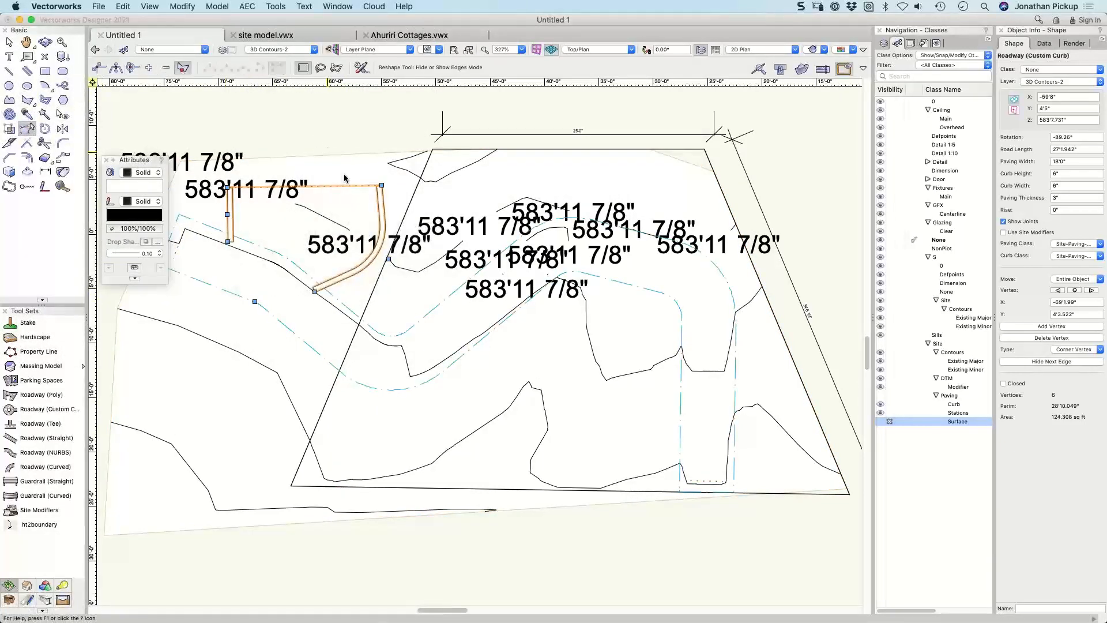
left_click(254, 299)
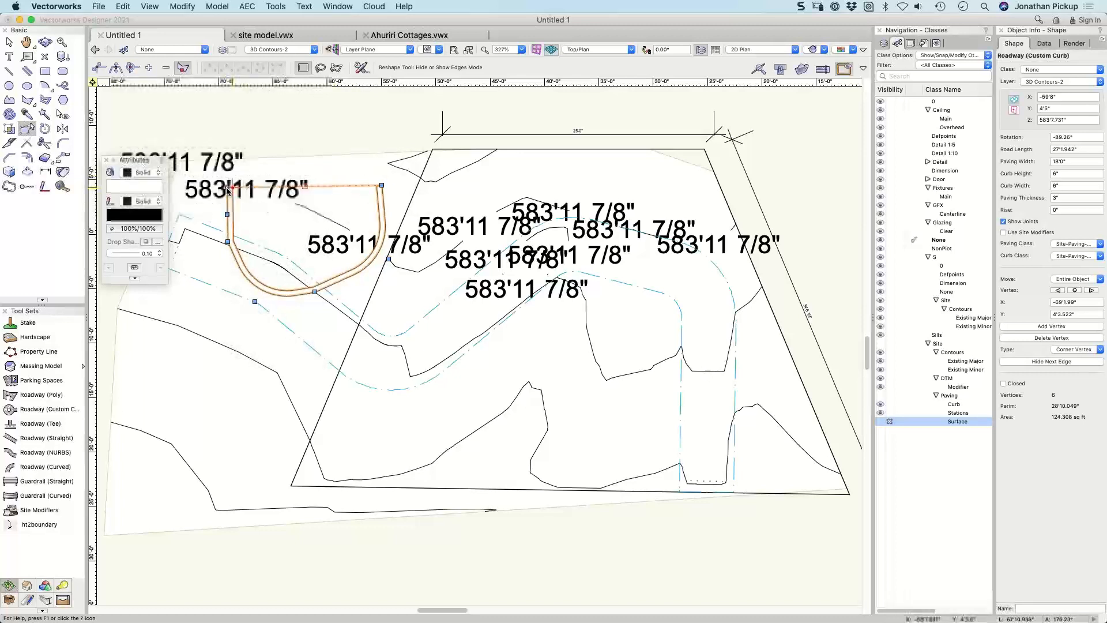
left_click(406, 213)
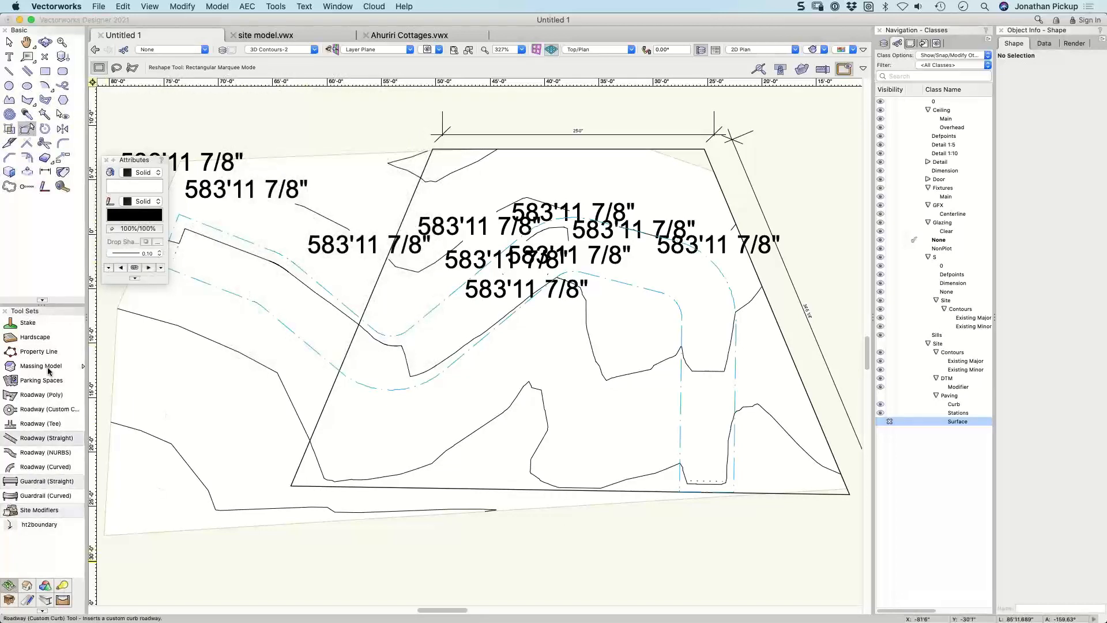
Step: Switch from the archoncad workspace to the Architect workspace
left_click(28, 324)
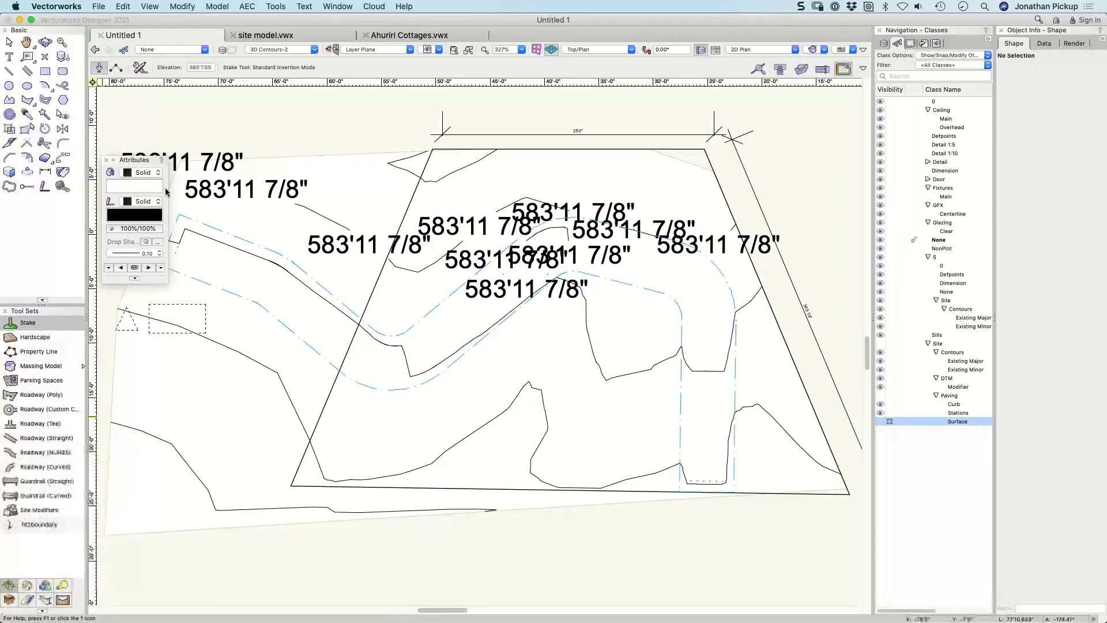
left_click(248, 7)
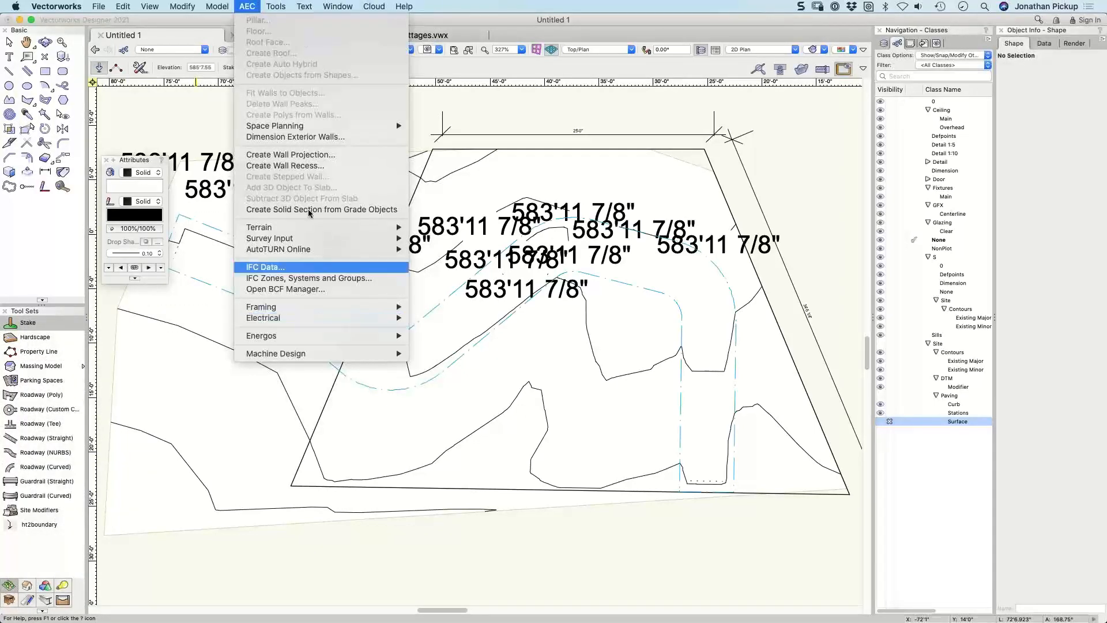
mouse_move(275, 7)
mouse_move(320, 336)
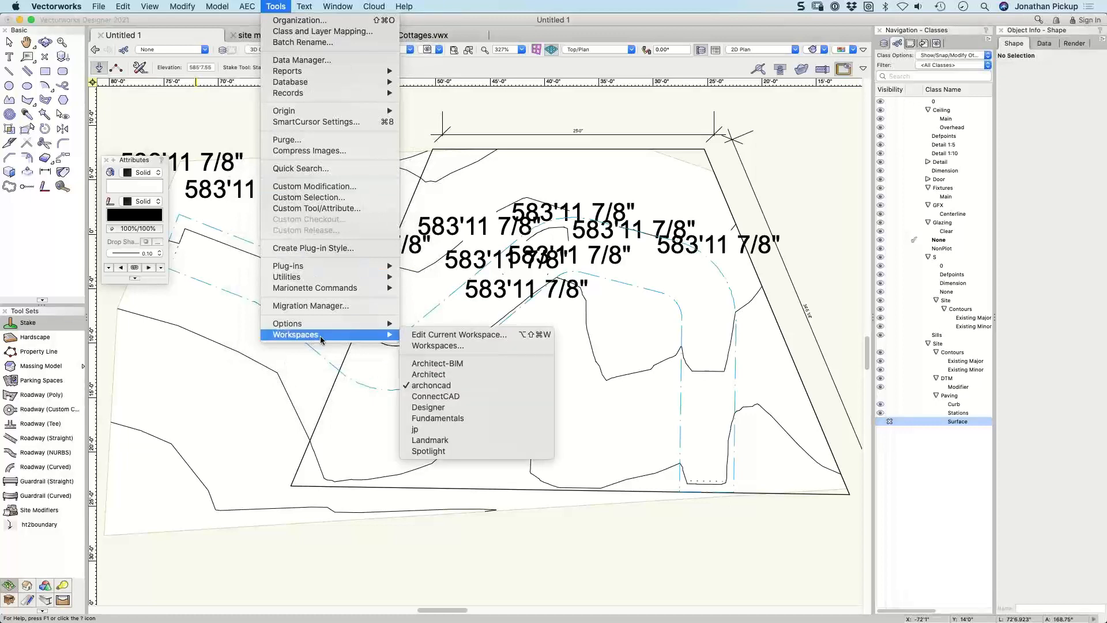
left_click(441, 376)
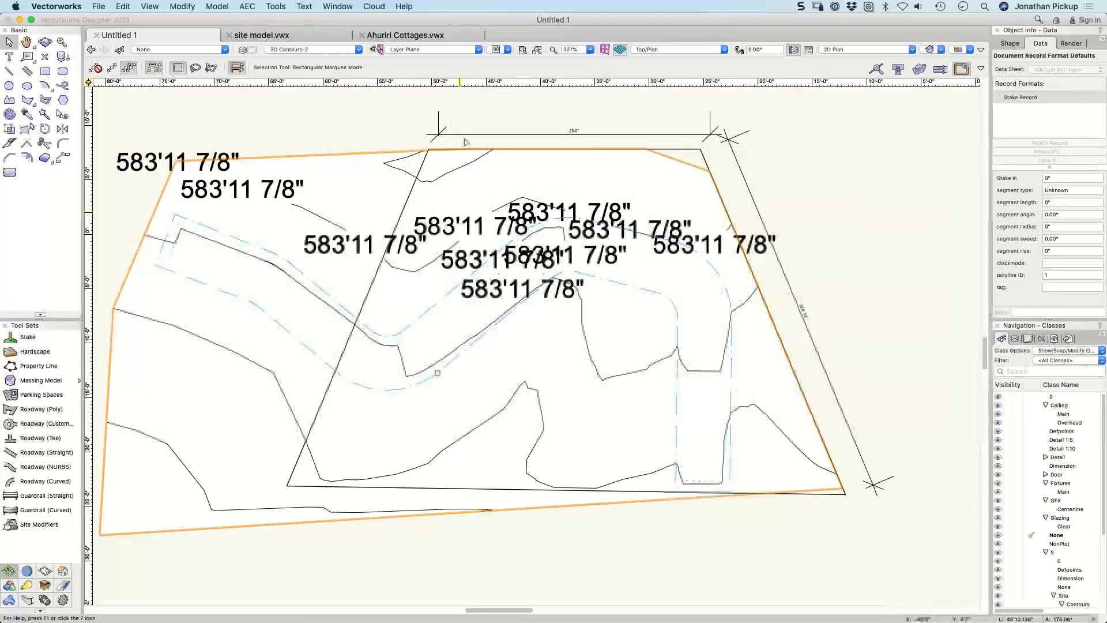
Step: Switch to the site model.vwx drawing and delete the grade objects below the house
left_click(271, 36)
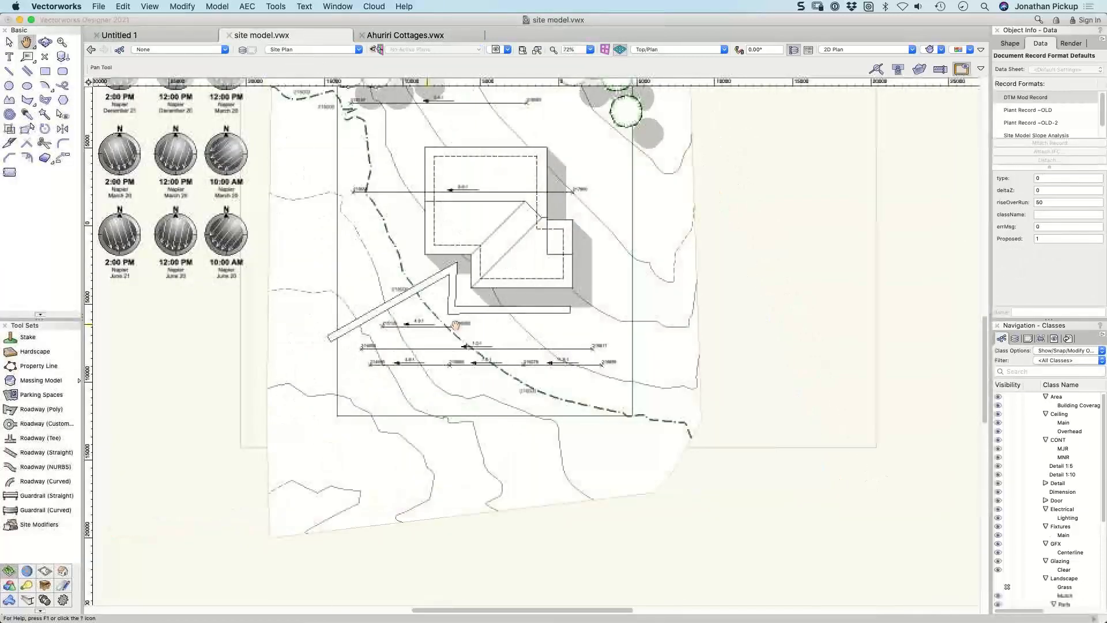
key("x")
left_click(526, 368)
left_click(434, 364)
key("Delete")
left_click(425, 351)
key("Delete")
left_click(436, 329)
key("Delete")
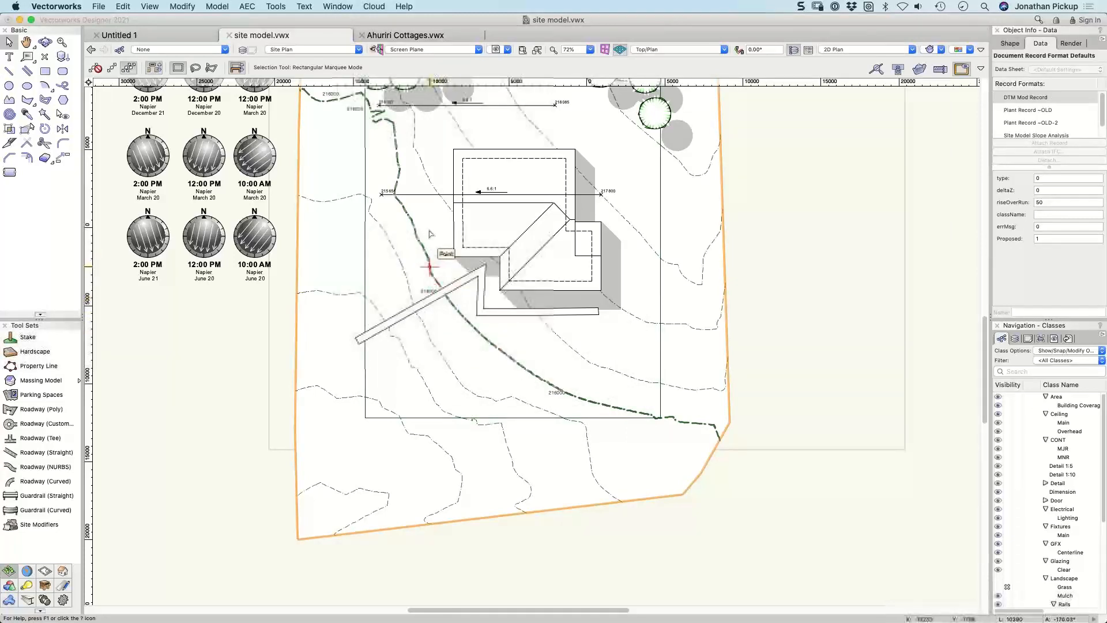
Step: Review the object settings of the grade object just above the house, including its Grade Object Mode
middle_click_drag(429, 233, 650, 304, "shift")
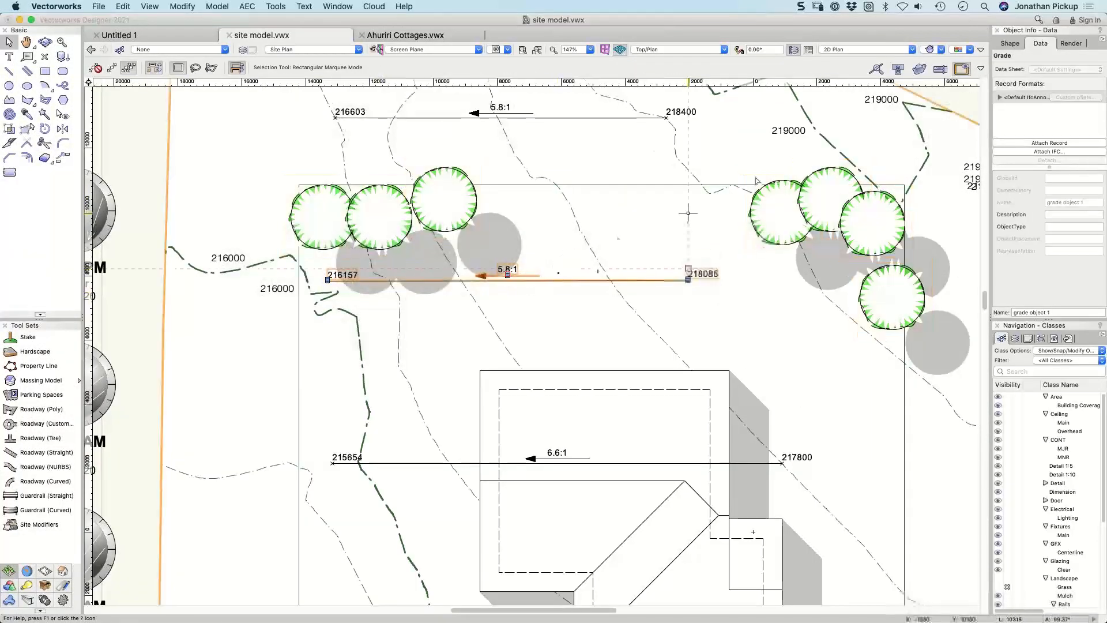
left_click(1010, 43)
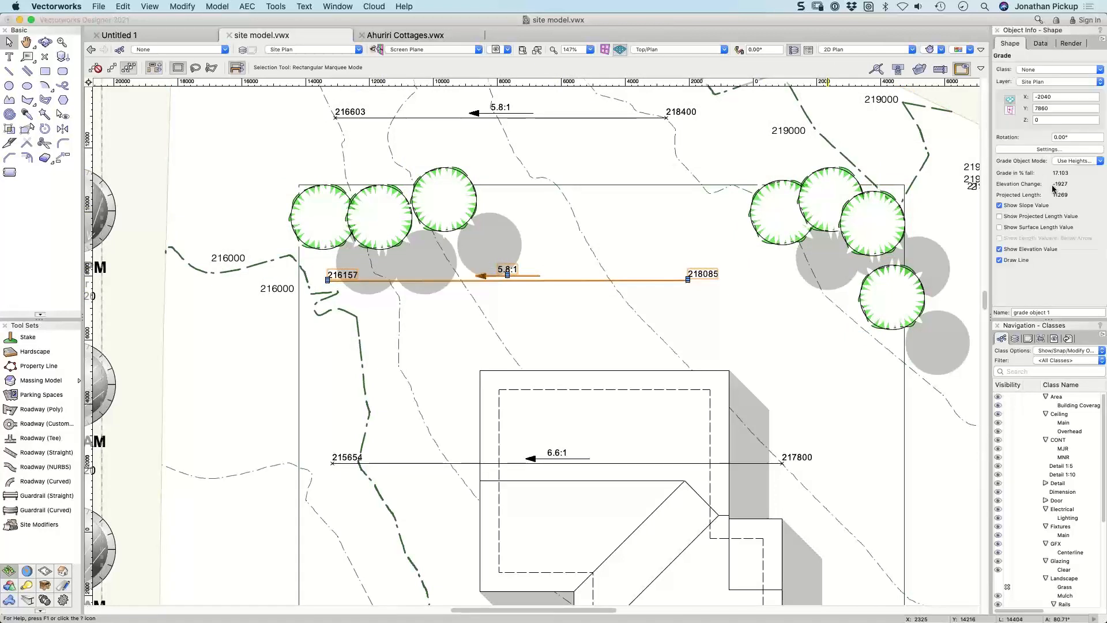
left_click(1053, 150)
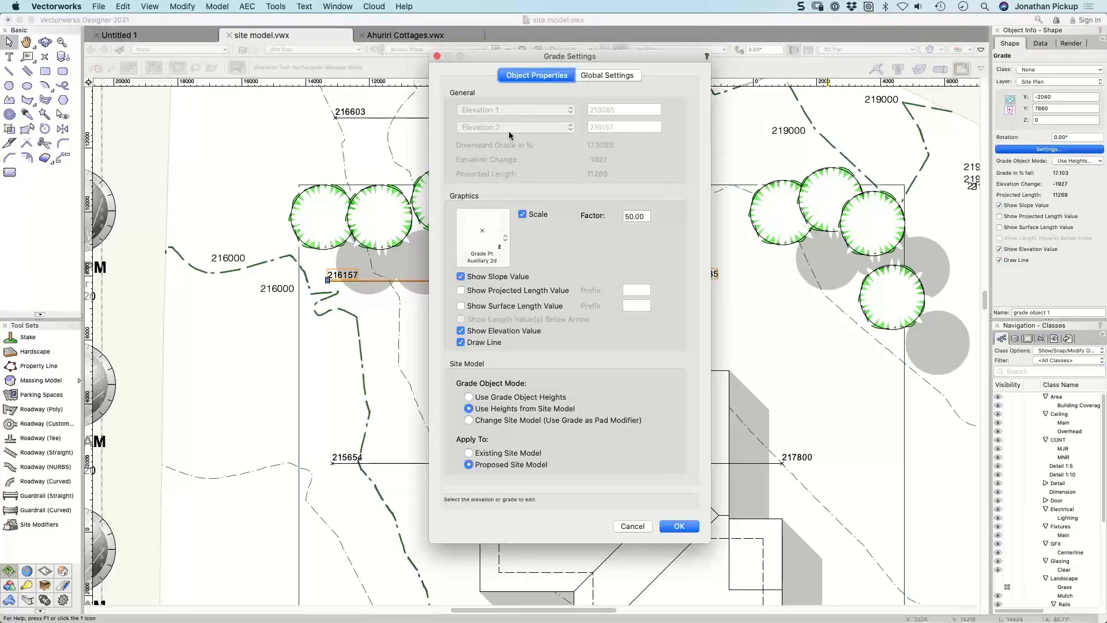
key("Return")
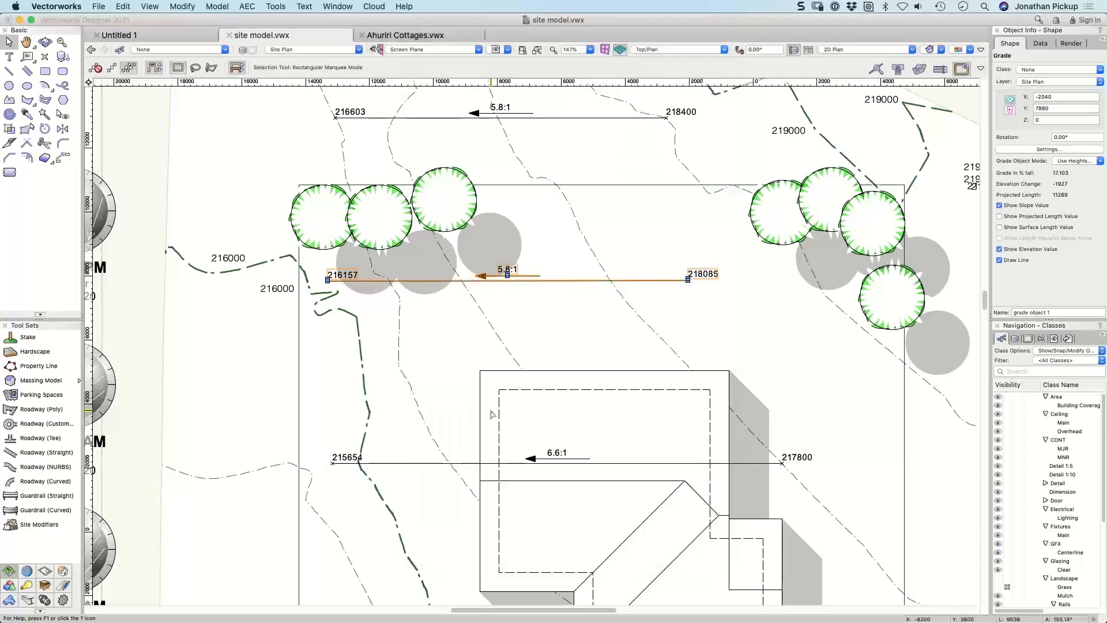
Step: Move the downhill end of the grade object inward, away from the trees, and set its mode to change the site model
left_click_drag(327, 281, 437, 319)
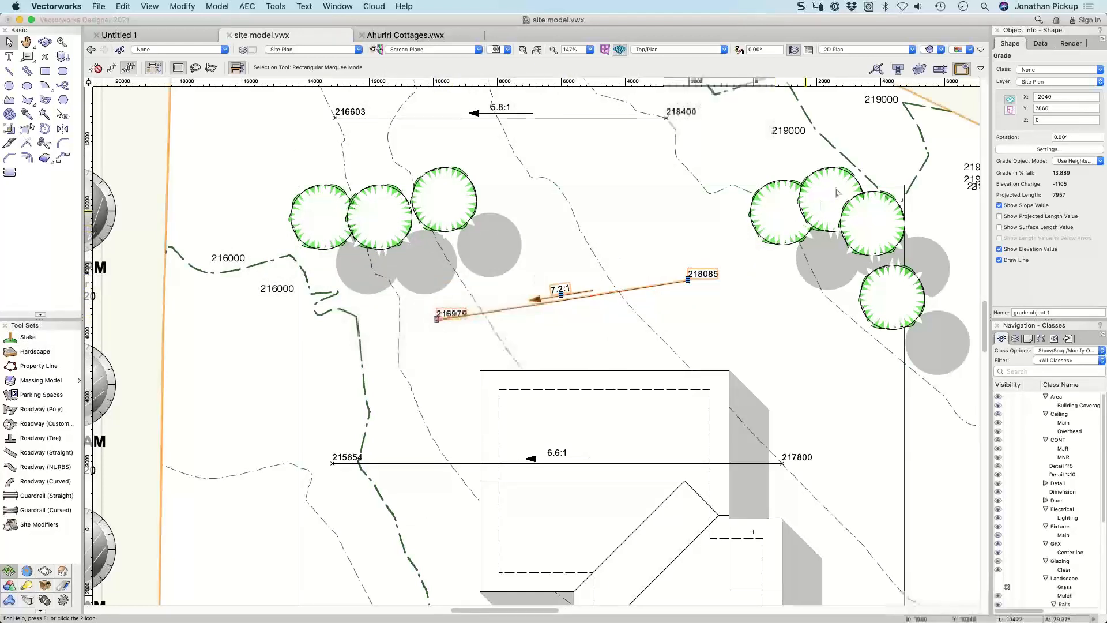
left_click(1068, 162)
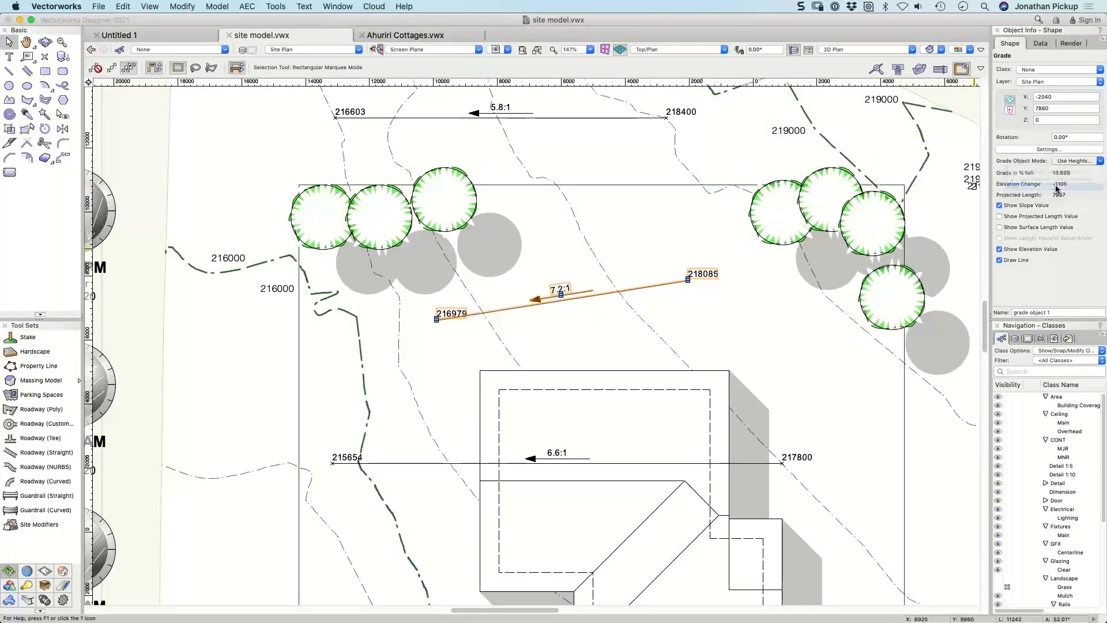
left_click(1057, 187)
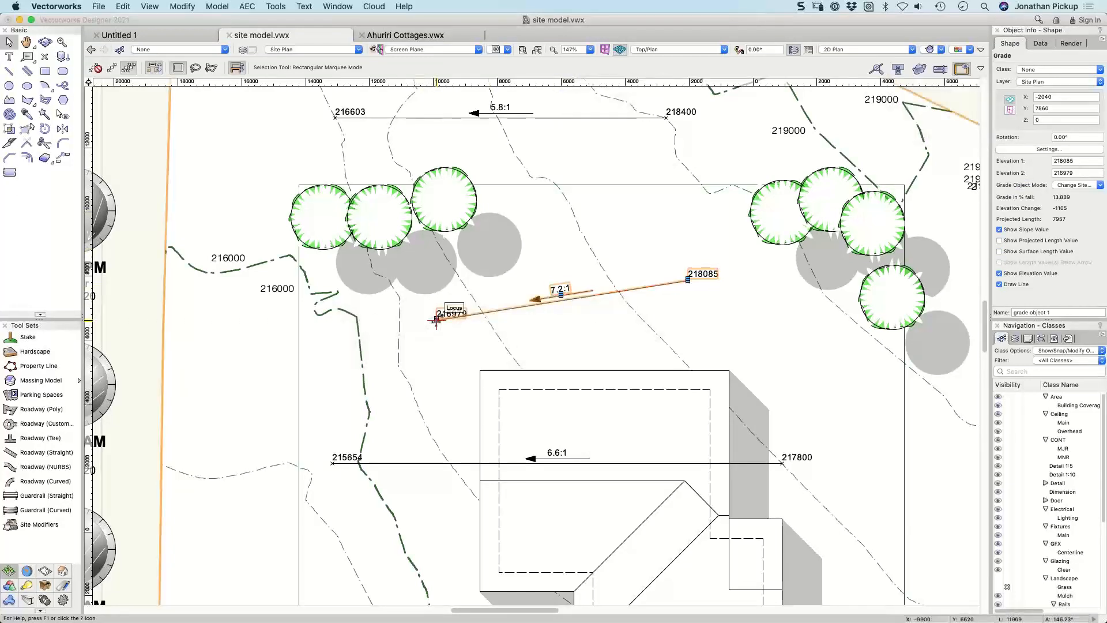
Step: Shorten the grade object to a projected length of about 2982 and update the site model
left_click_drag(434, 322, 591, 294)
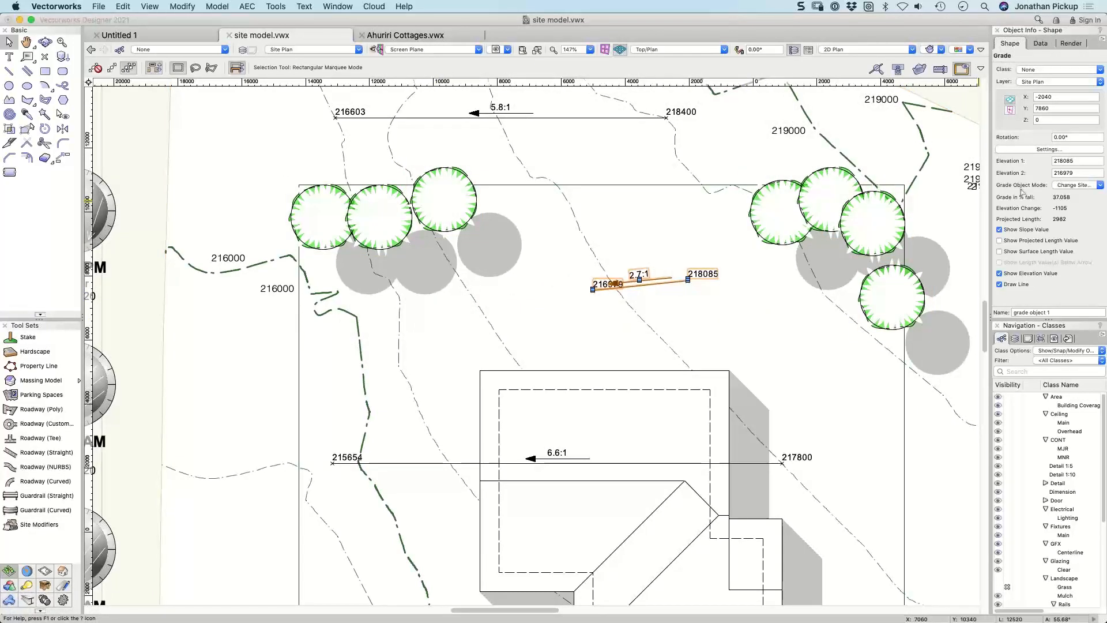
right_click(694, 307)
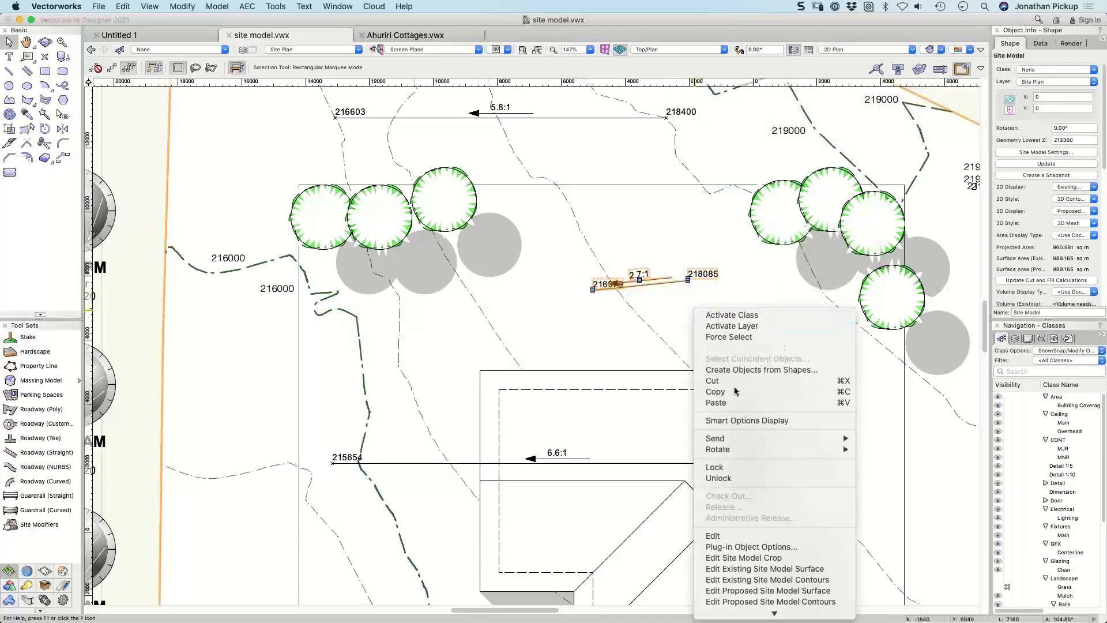
left_click(744, 600)
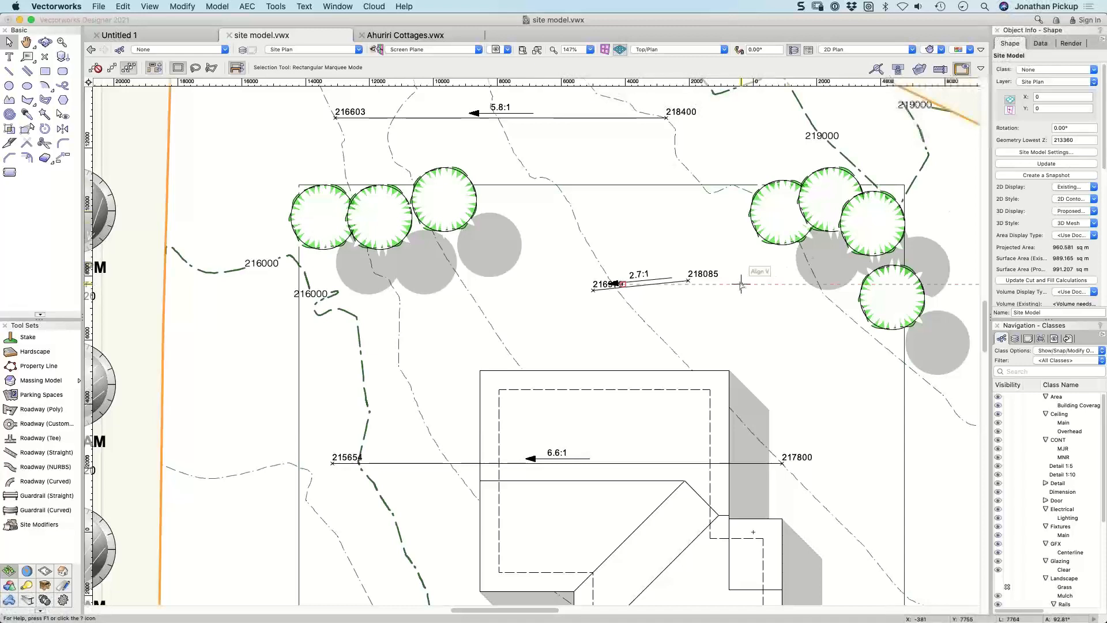
Step: Lower Elevation 2 of the shortened grade object by 500 to 216479
left_click(703, 274)
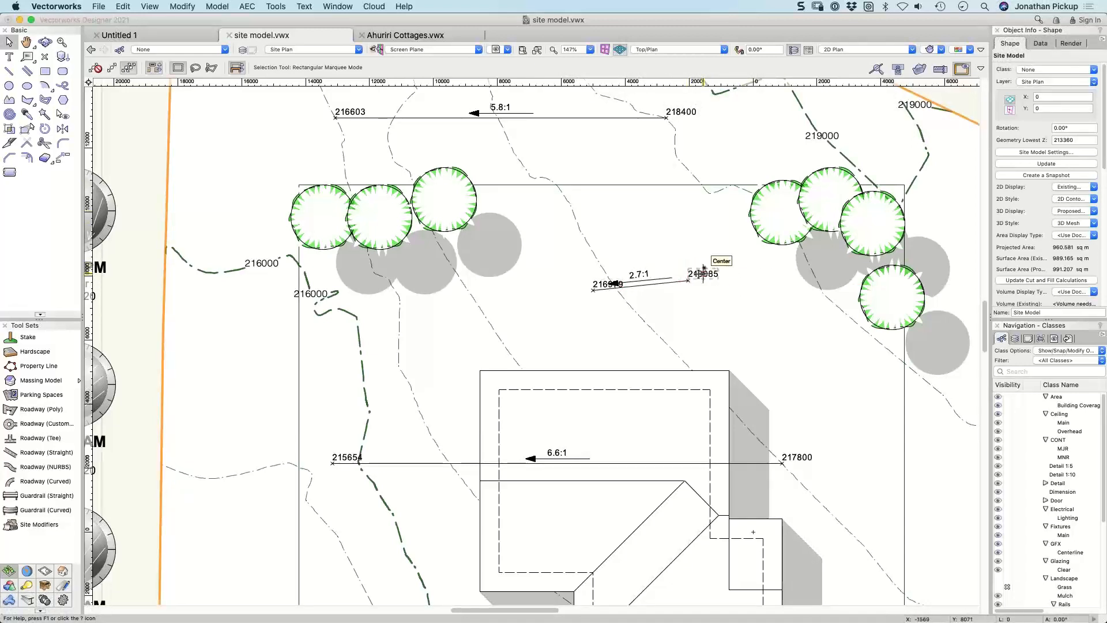
left_click(703, 274)
left_click(590, 203)
left_click_drag(1080, 173, 1018, 172)
left_click(1088, 170)
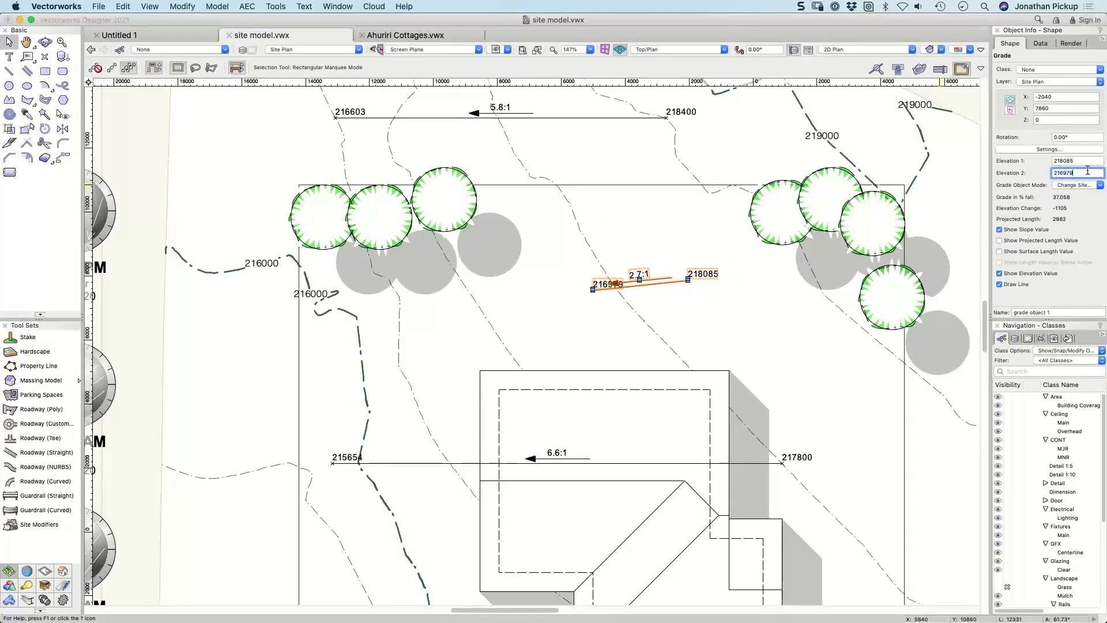
type("-500")
key("Return")
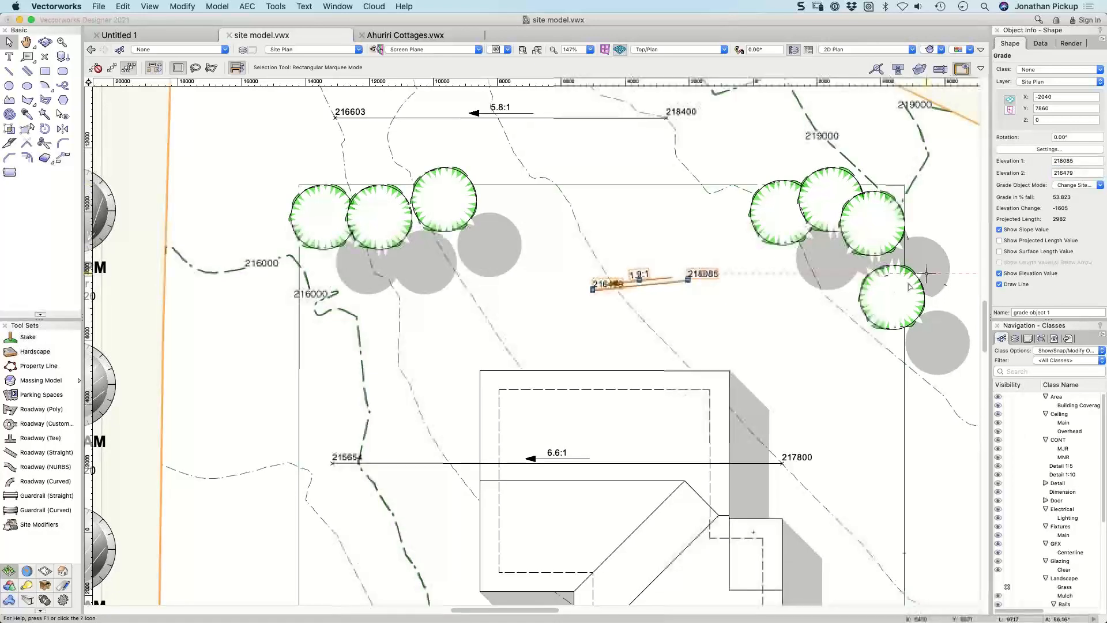
Step: Set the site model's 2D display to the proposed terrain and update the site model
right_click(639, 307)
left_click(875, 300)
left_click(1051, 183)
left_click(1067, 206)
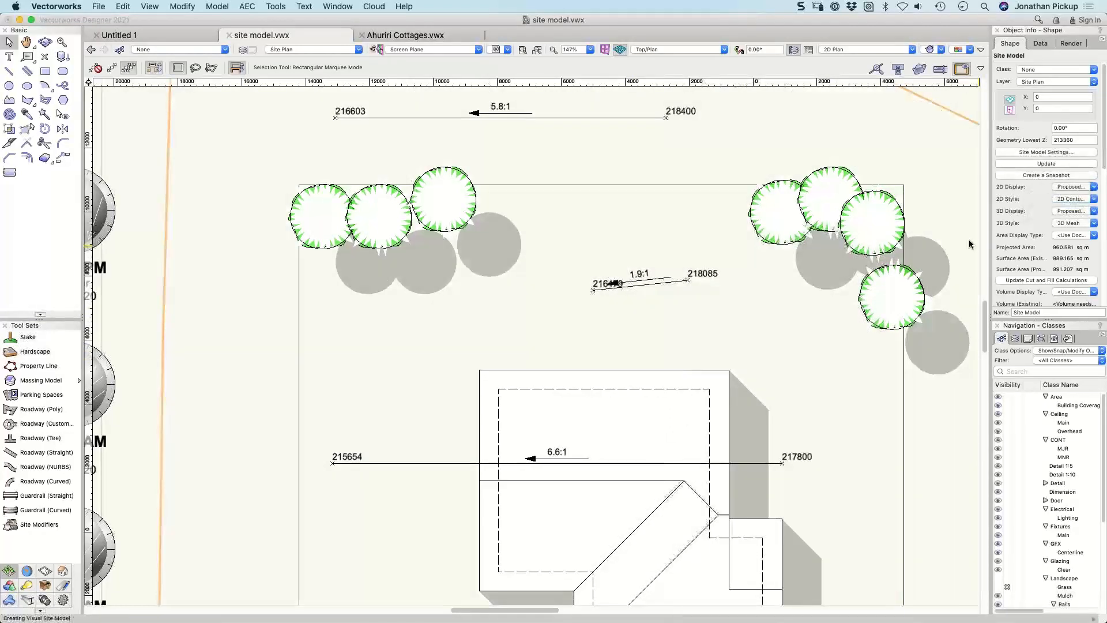
right_click(649, 307)
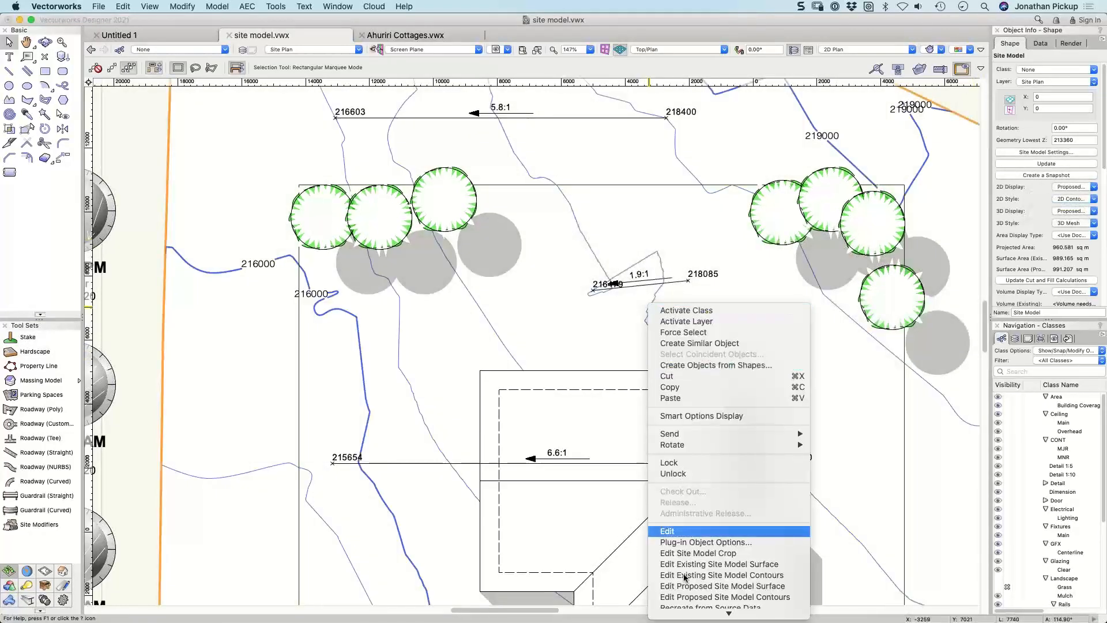
left_click(680, 597)
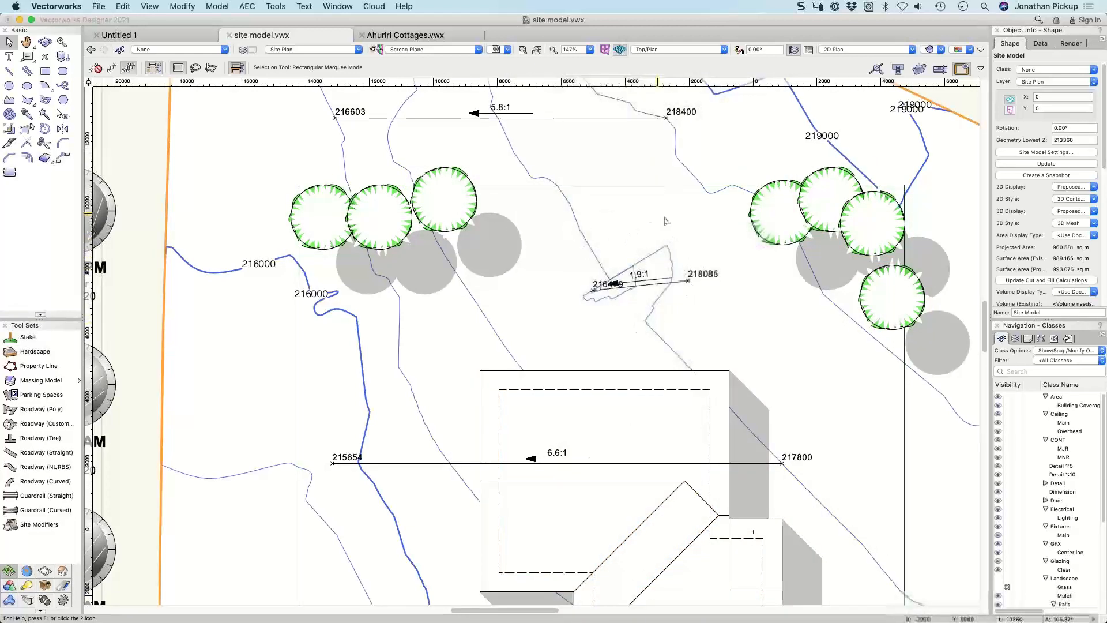
Step: Duplicate the shortened grade object a short distance above the original and update the site model
left_click(688, 280)
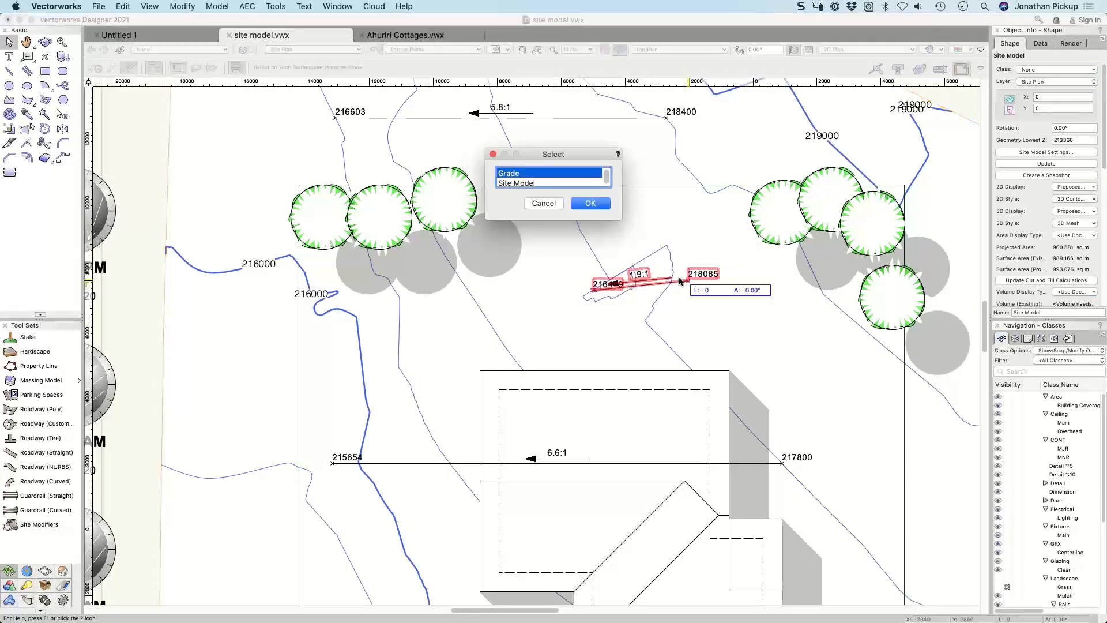
key("Return")
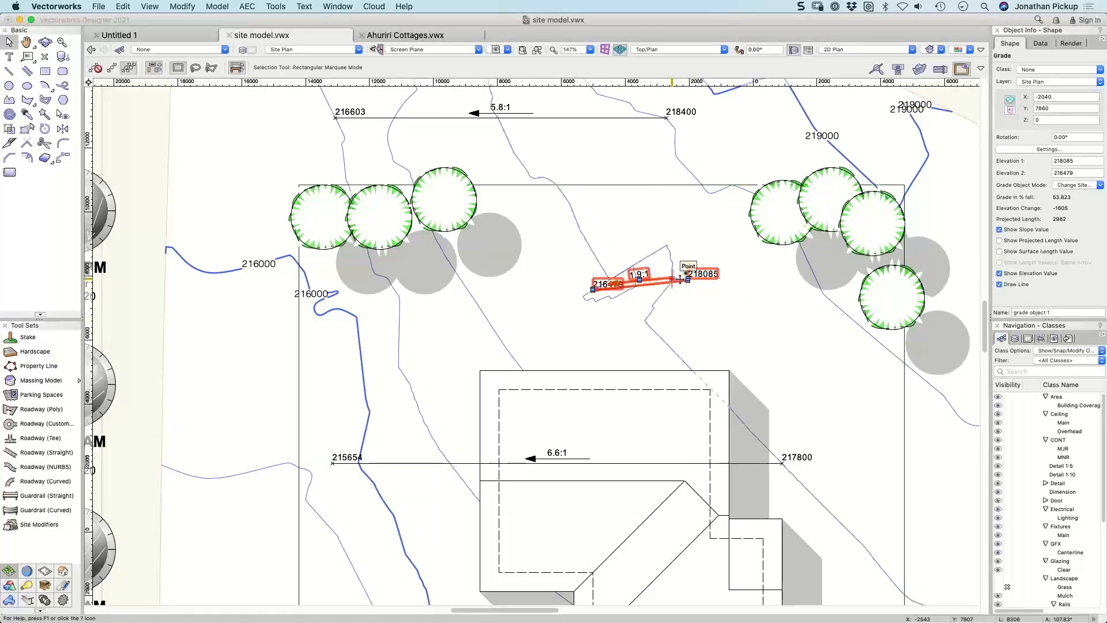
left_click_drag(680, 281, 652, 228)
right_click(753, 332)
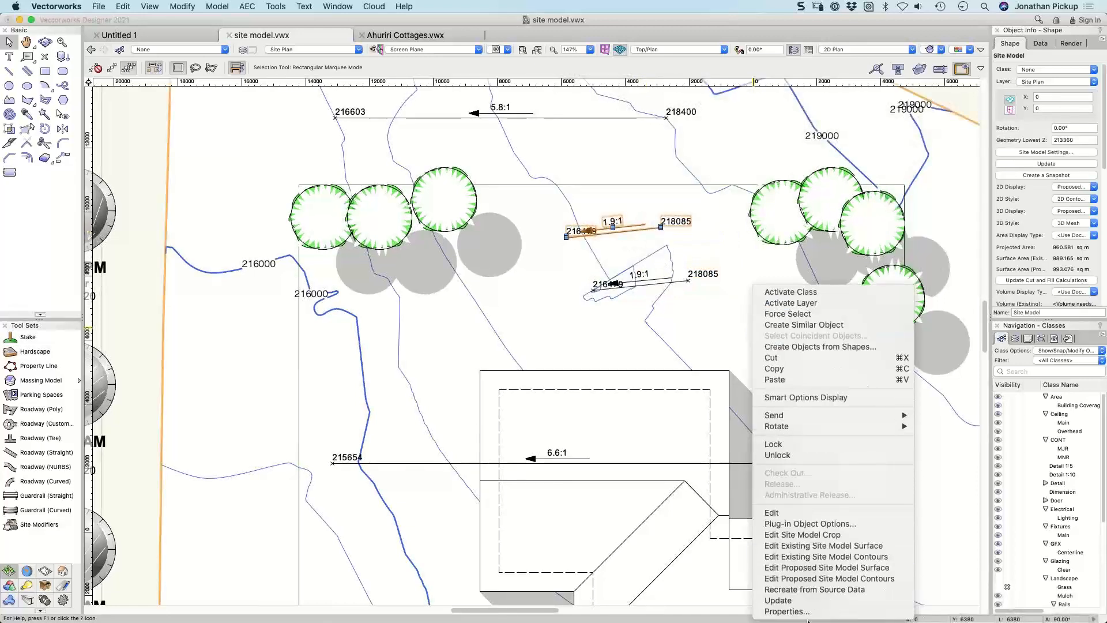
left_click(807, 601)
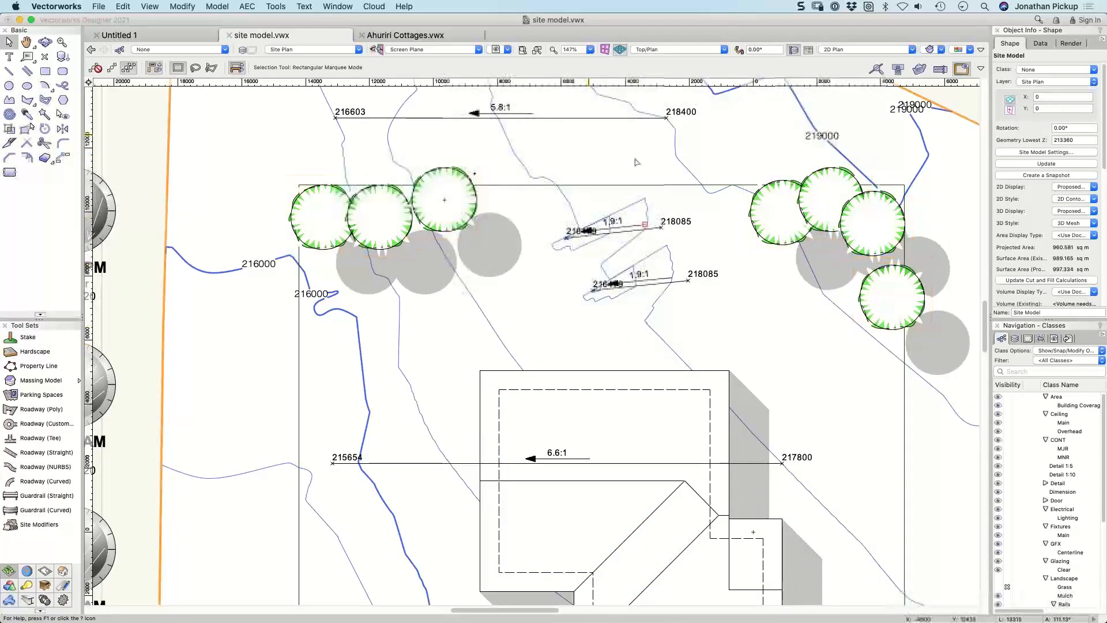
Step: Draw a closed grade limits site modifier with one curved side around both short grade objects and update the site model
left_click(39, 524)
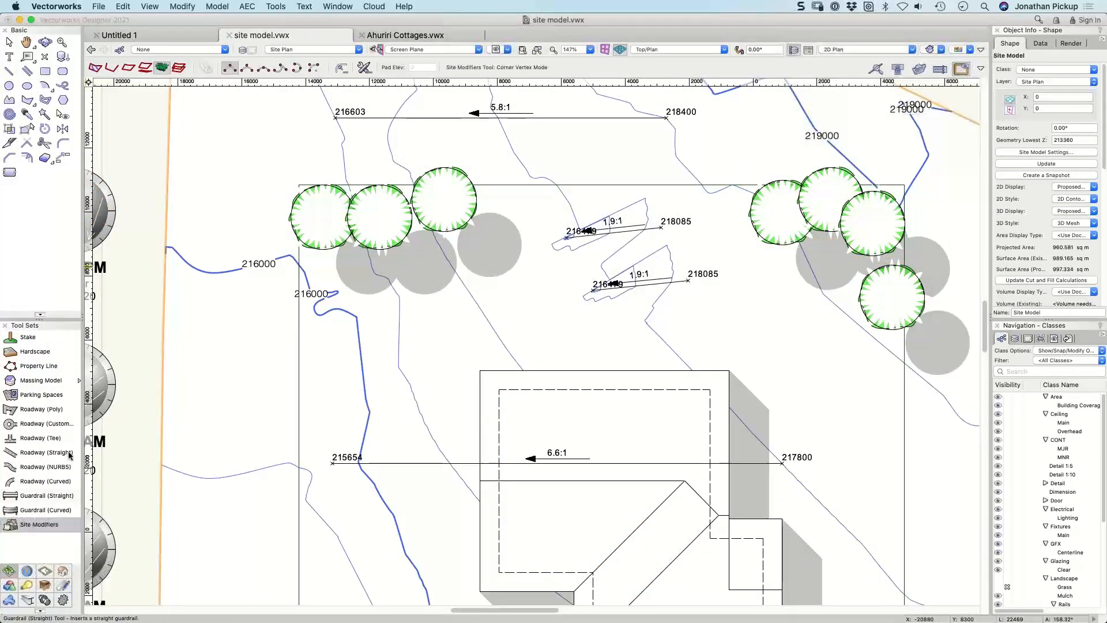
left_click(95, 67)
left_click(518, 185)
left_click(675, 154)
left_click(748, 301)
left_click(625, 361)
left_click(515, 185)
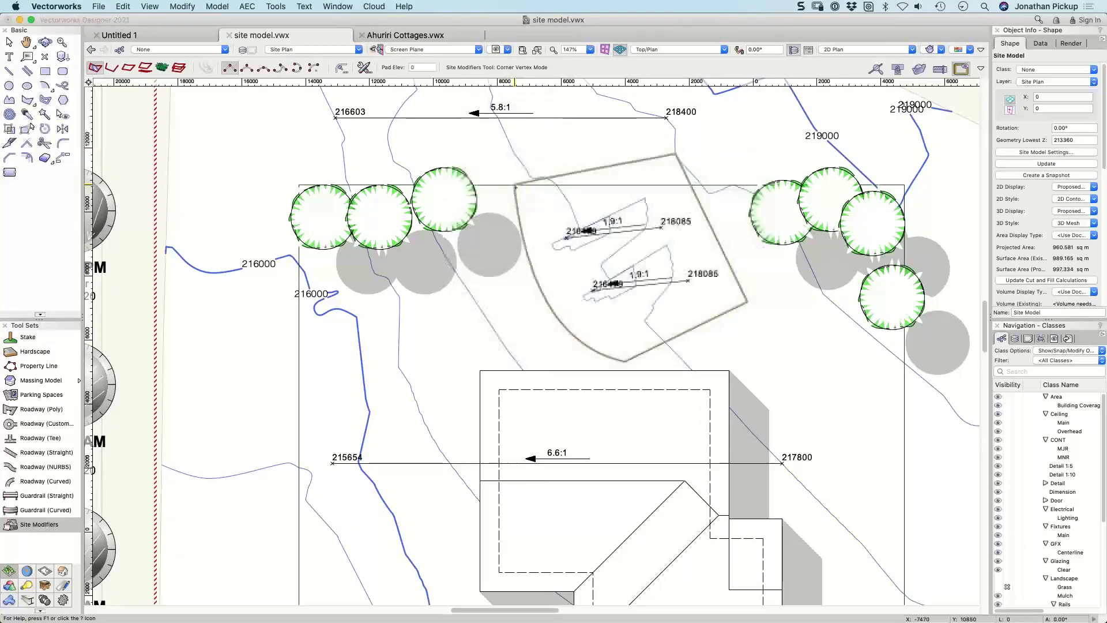
right_click(790, 333)
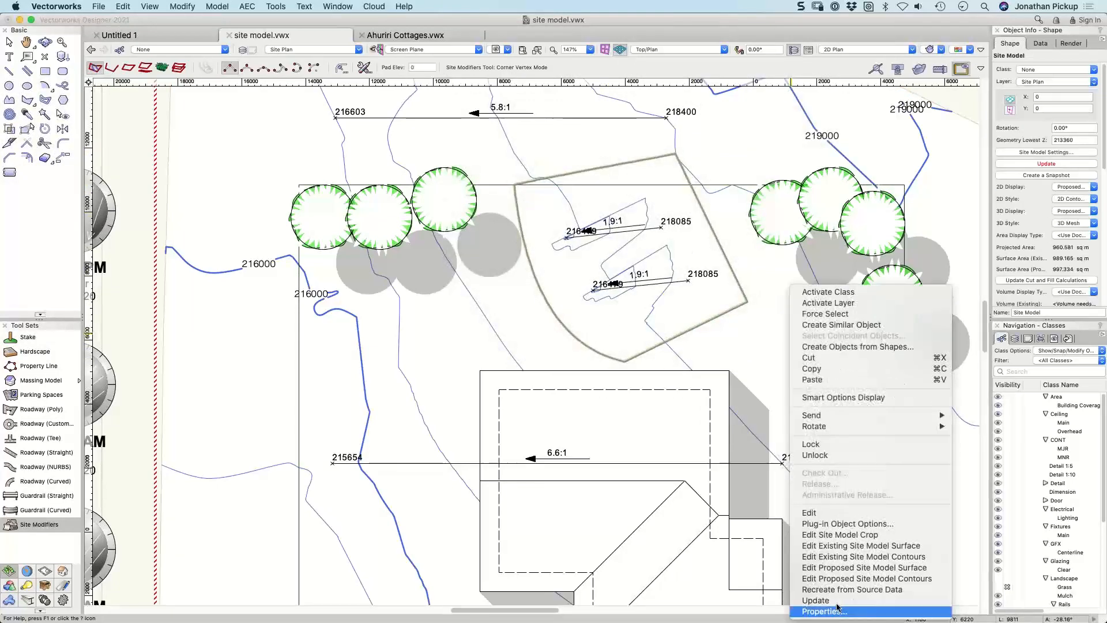
left_click(837, 602)
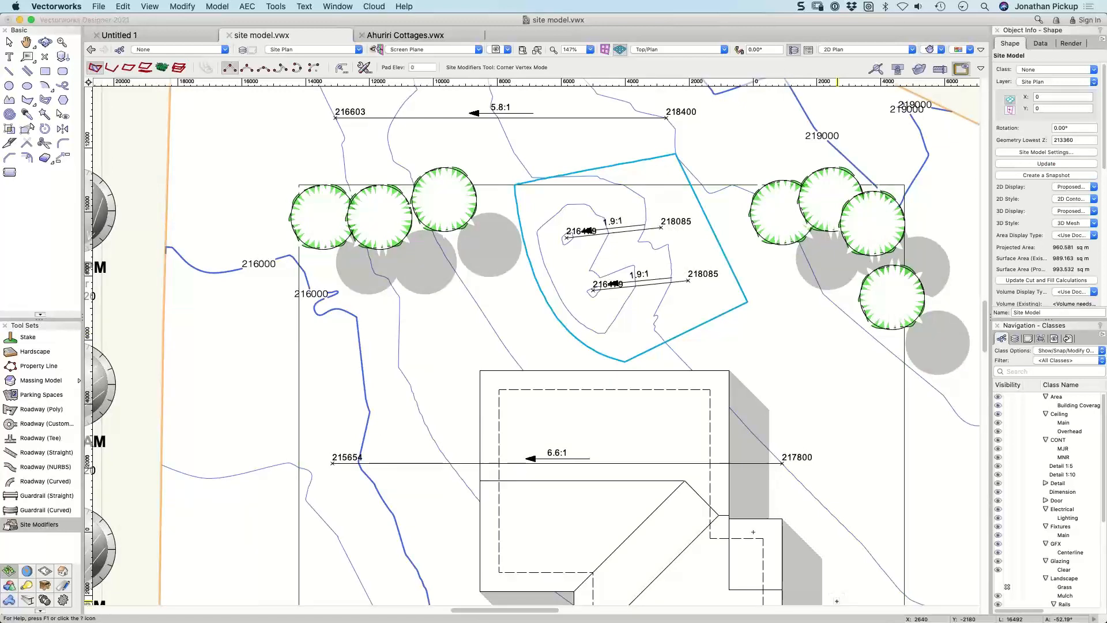
Step: Examine the regraded terrain beside the house in a 3D perspective view and return to the plan view
key("KP_3")
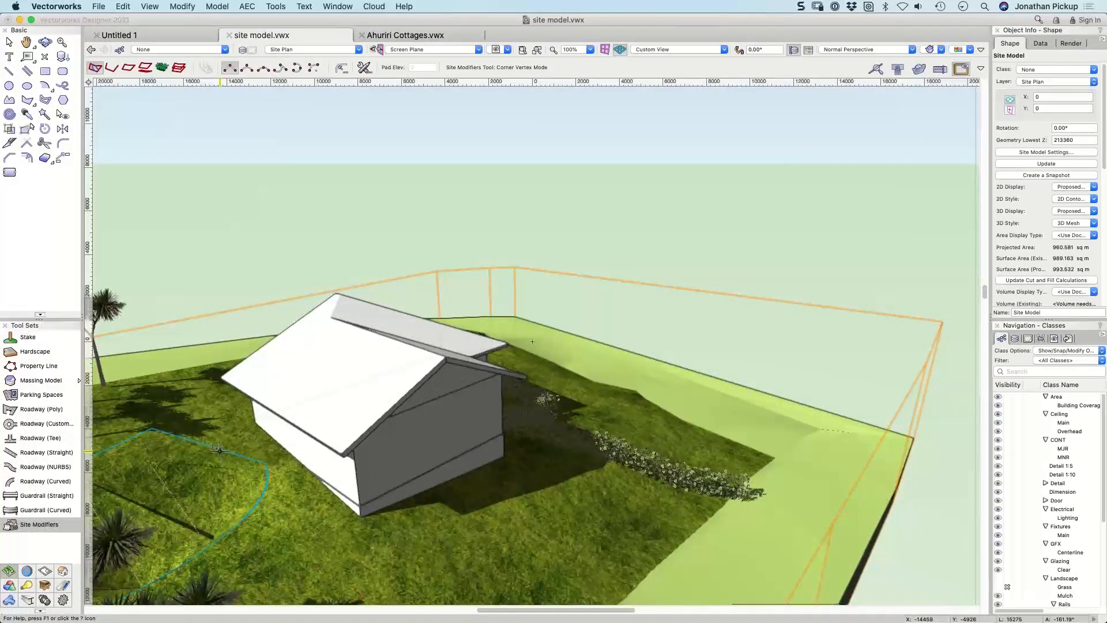
middle_click_drag(219, 451, 255, 479, "ctrl")
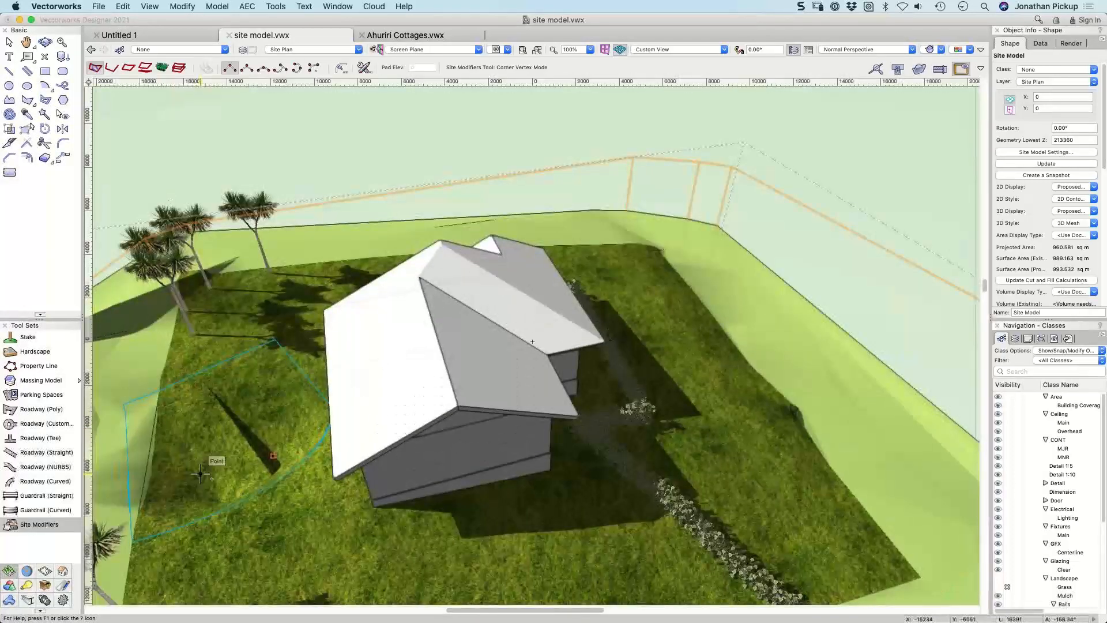
key("x")
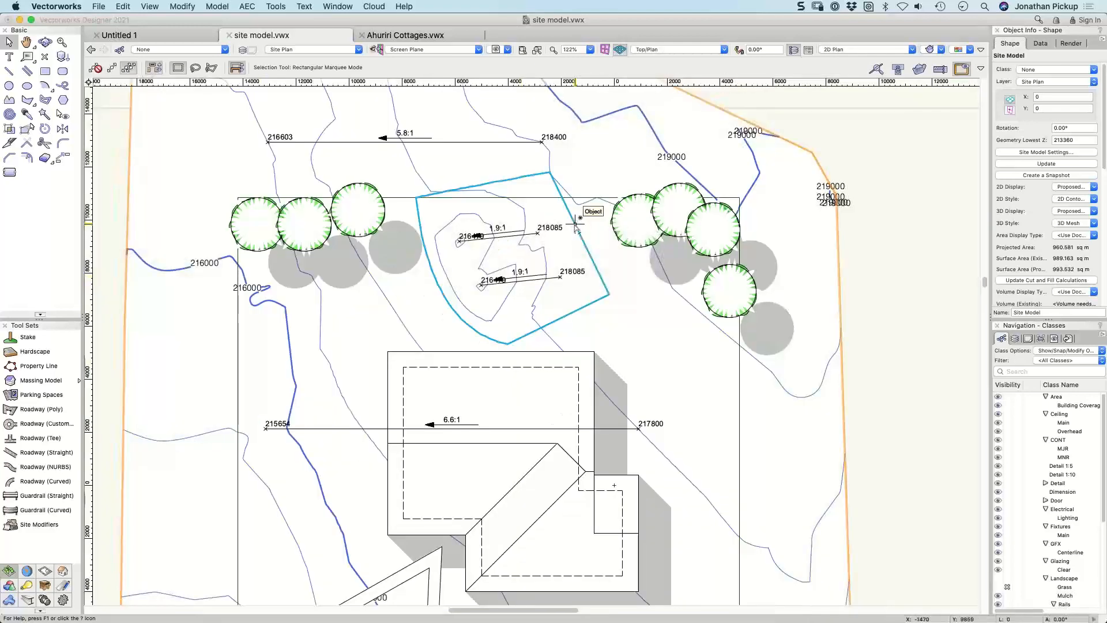
Step: Delete both short grade objects and the boundary around them, and update the site model
left_click(541, 232)
key("Delete")
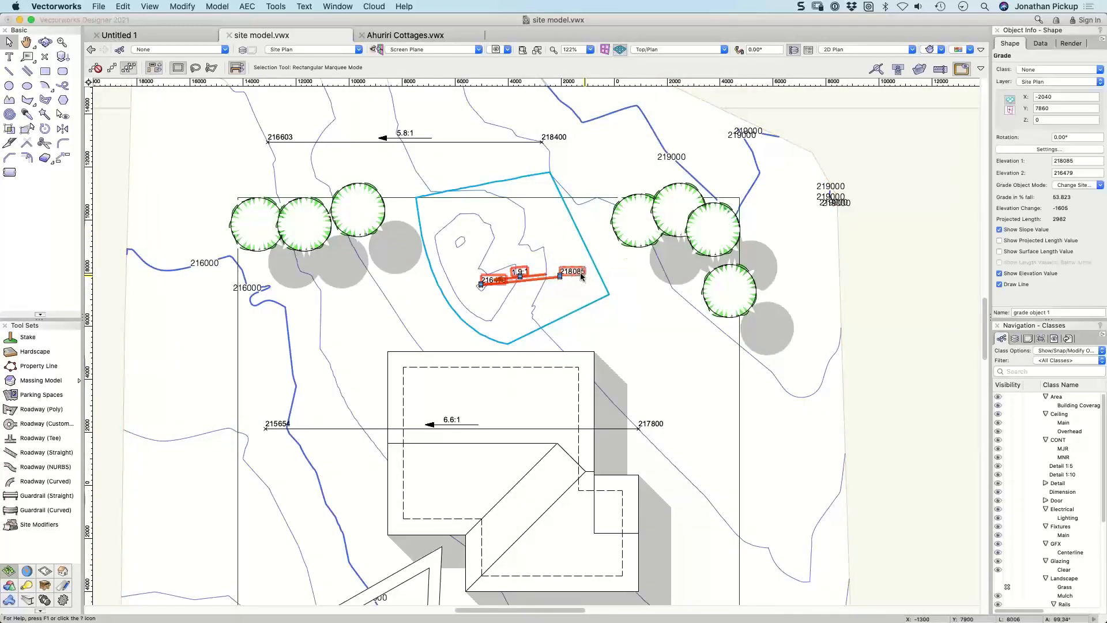
key("Delete")
left_click(592, 260)
key("Delete")
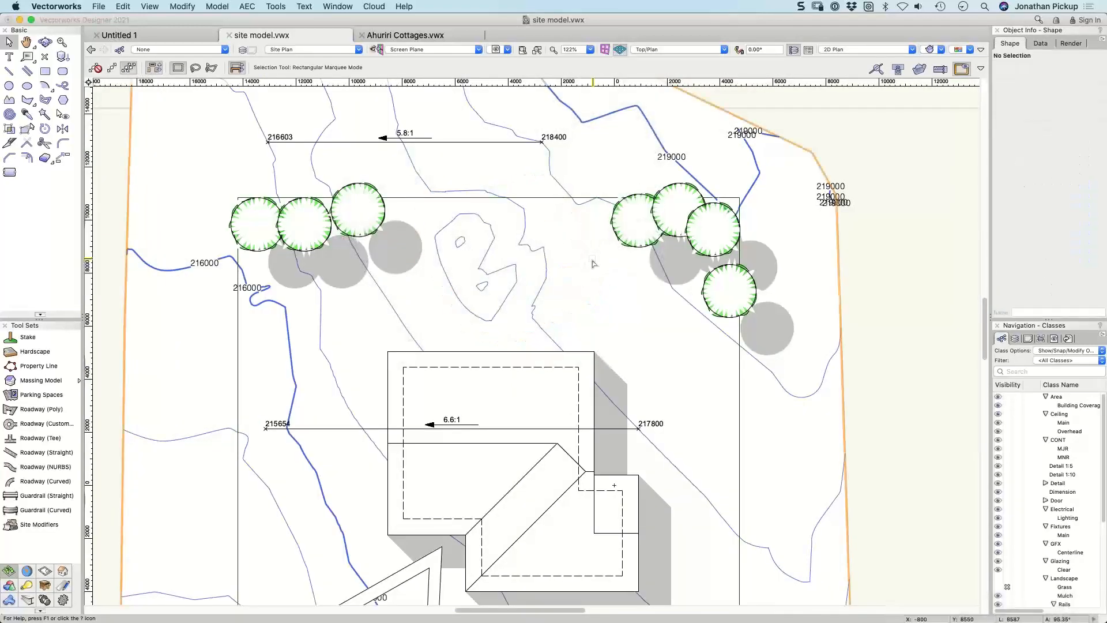
right_click(592, 259)
left_click(609, 573)
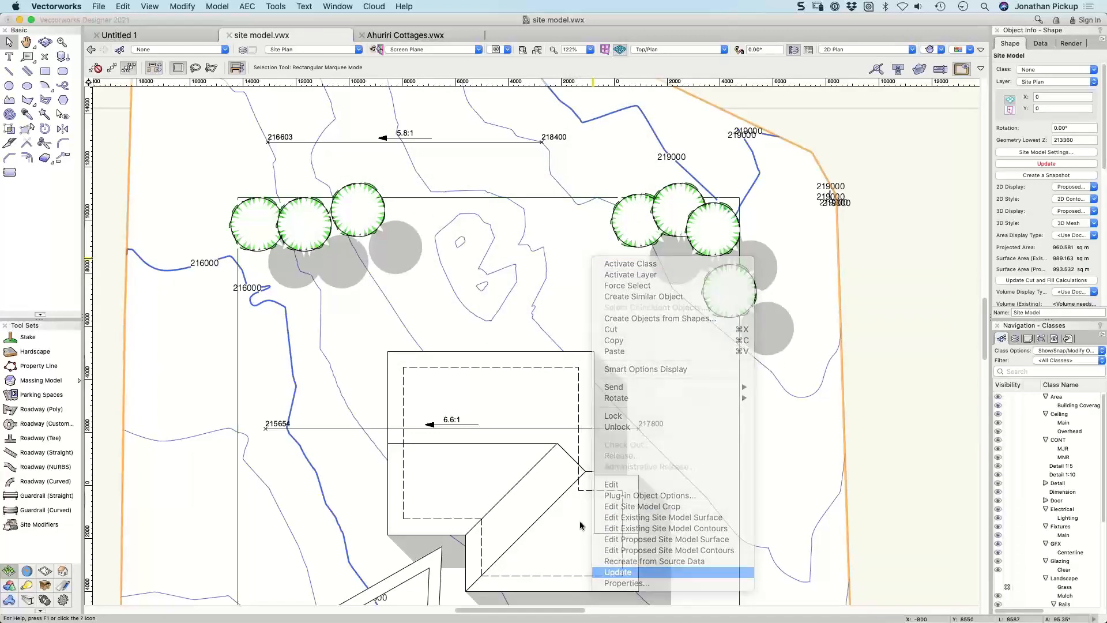
left_click(36, 363)
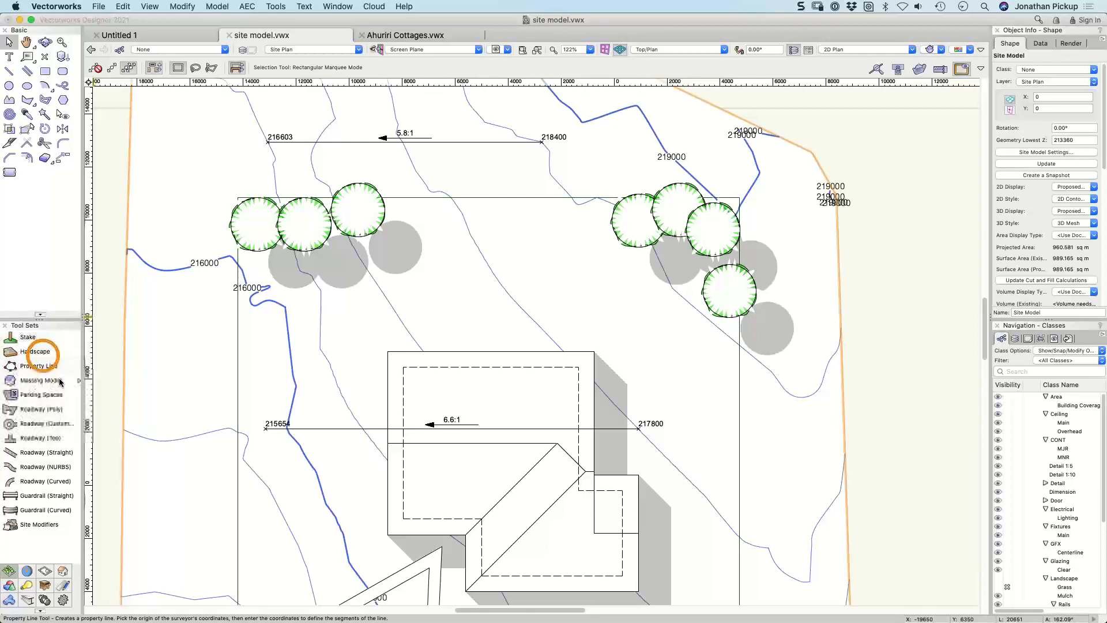
left_click(61, 382)
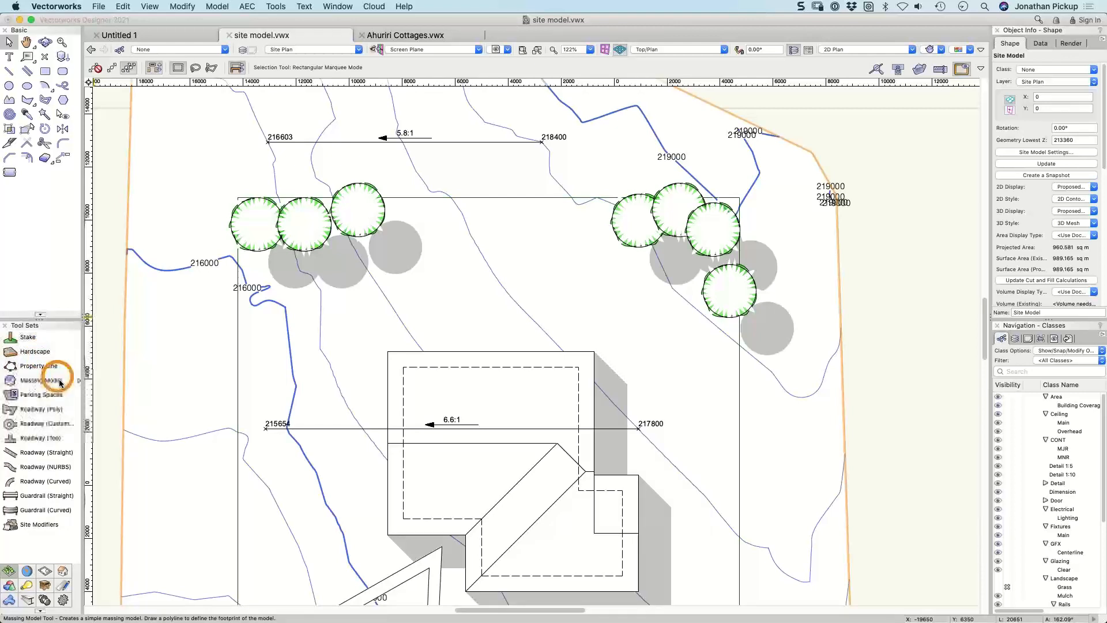
left_click(36, 353)
left_click(36, 525)
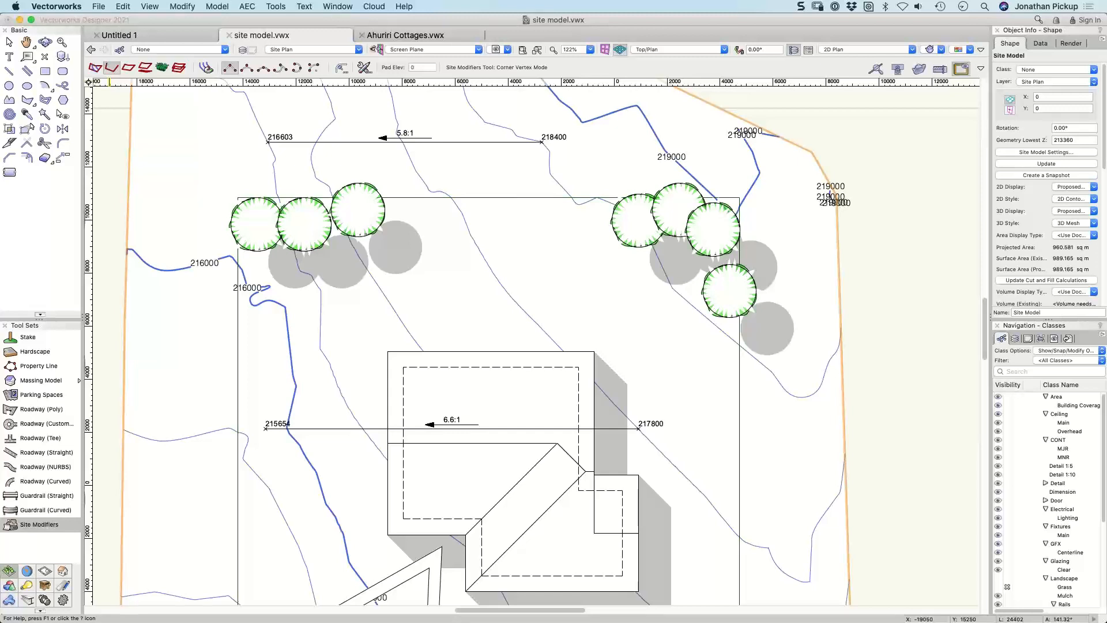
Step: Switch to Finder and open the model with four poles standing on a paved slab
left_click(98, 7)
key("super+Tab")
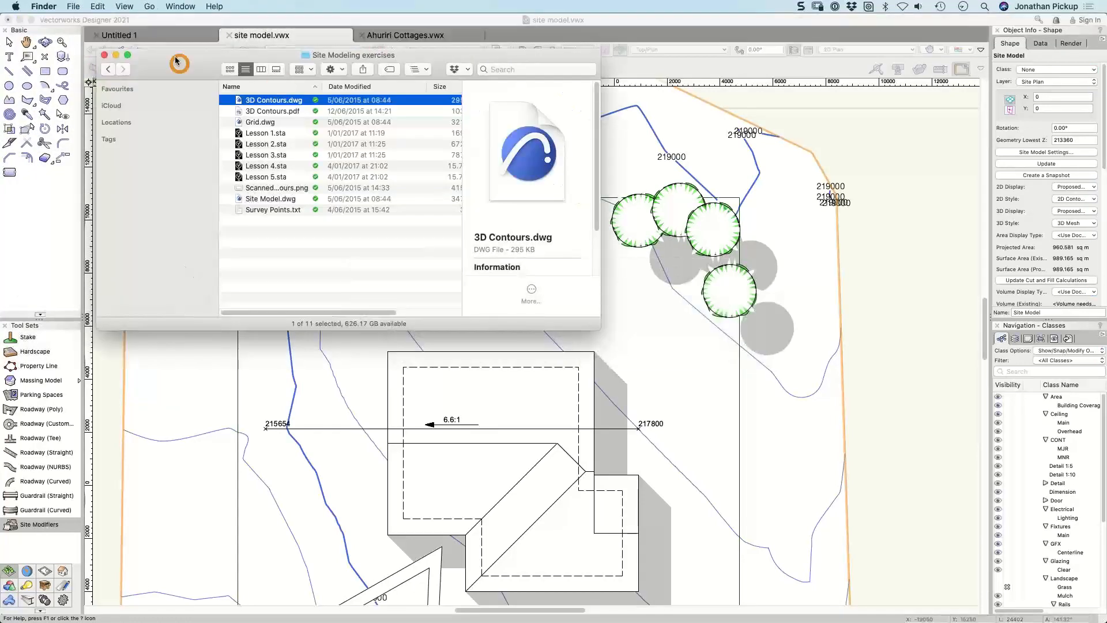
left_click_drag(177, 61, 0, 109)
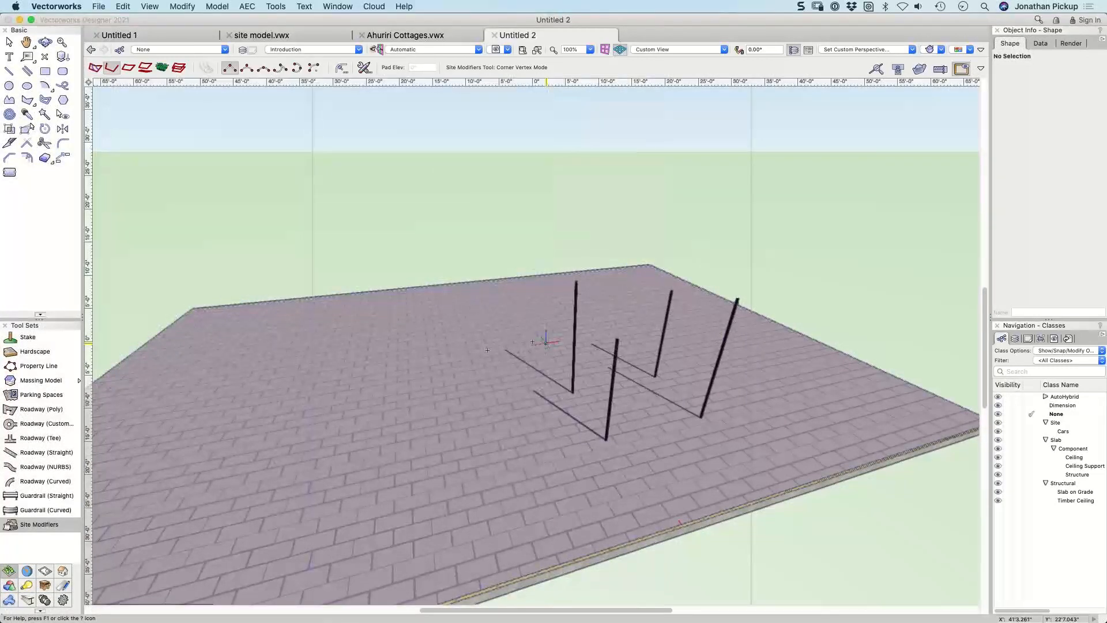
Step: Create a square subdivision primitive with size 2'11.984" and subdivision iteration 3, centred on the paving between the poles
left_click(13, 584)
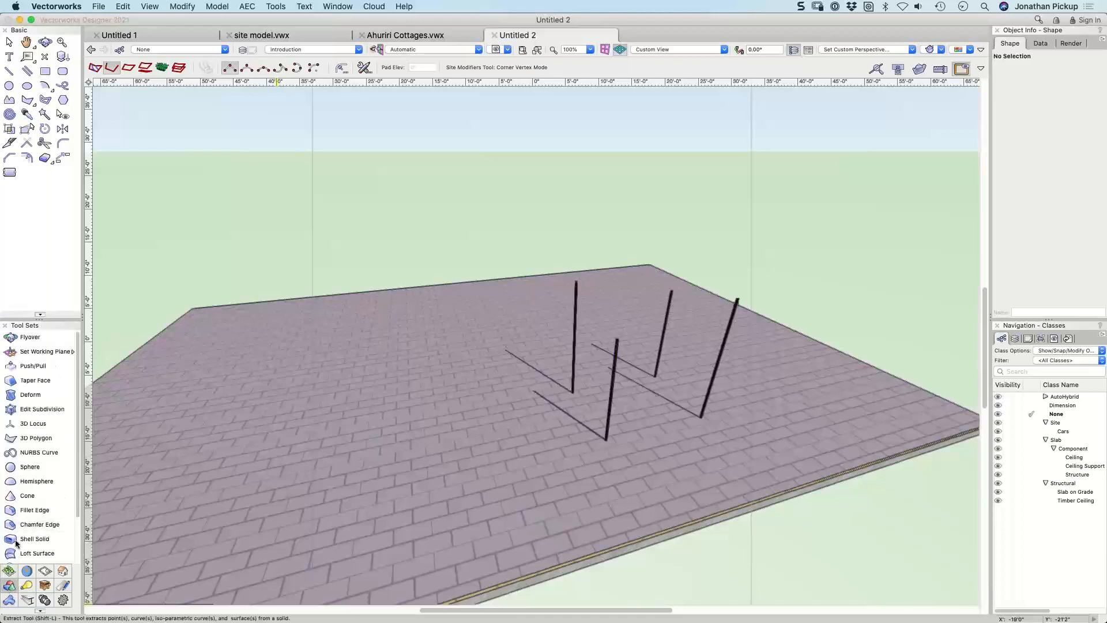
left_click(32, 410)
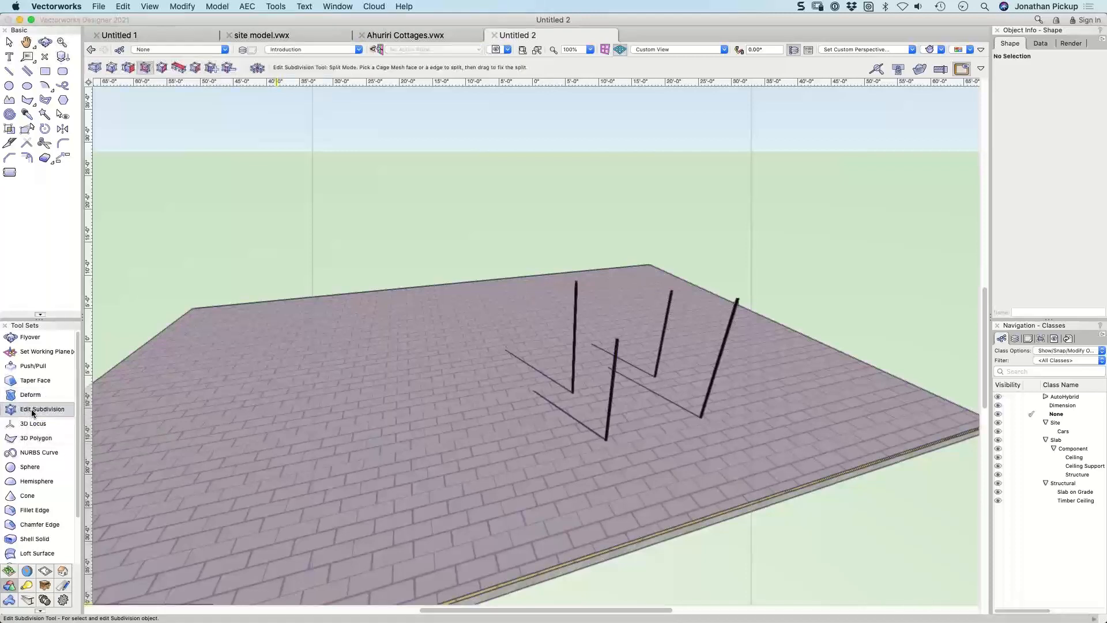
double_click(31, 410)
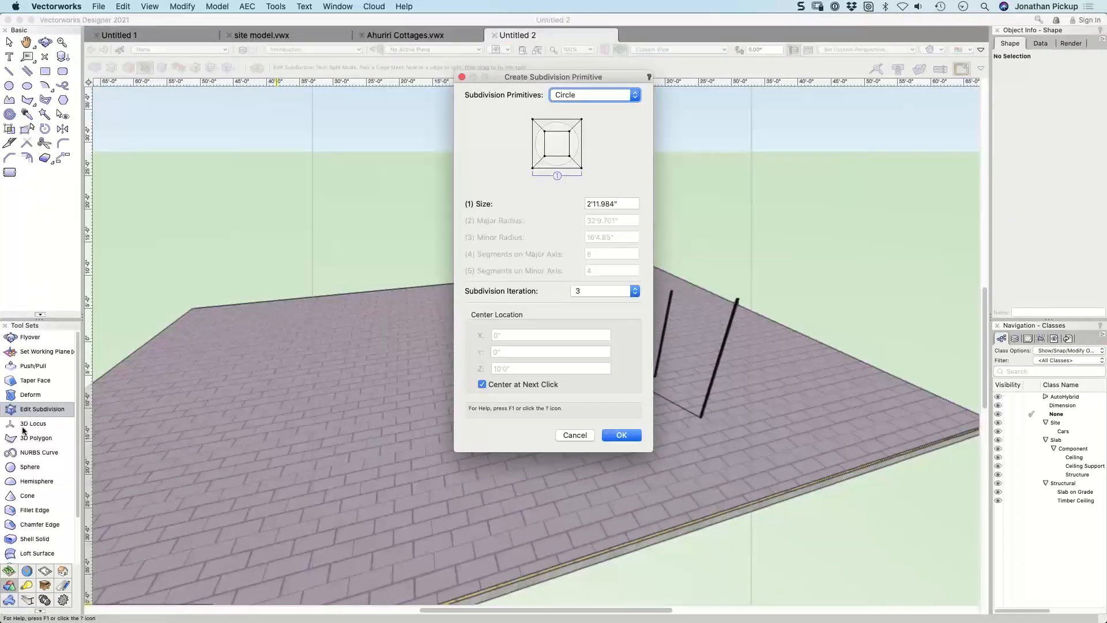
left_click(573, 96)
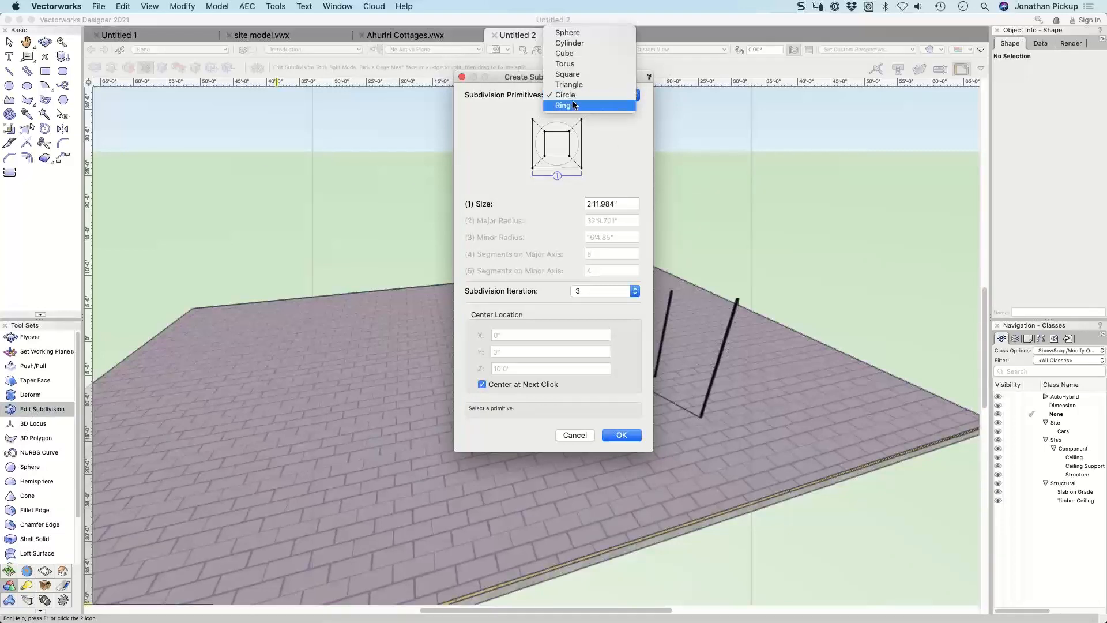
left_click(574, 105)
left_click(576, 96)
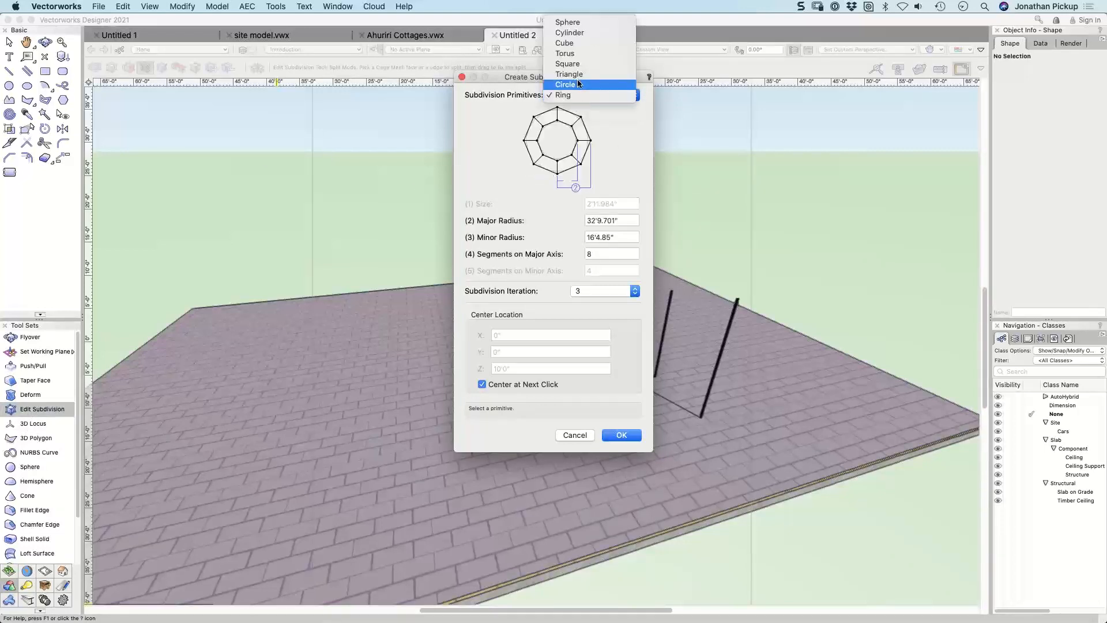
left_click(577, 75)
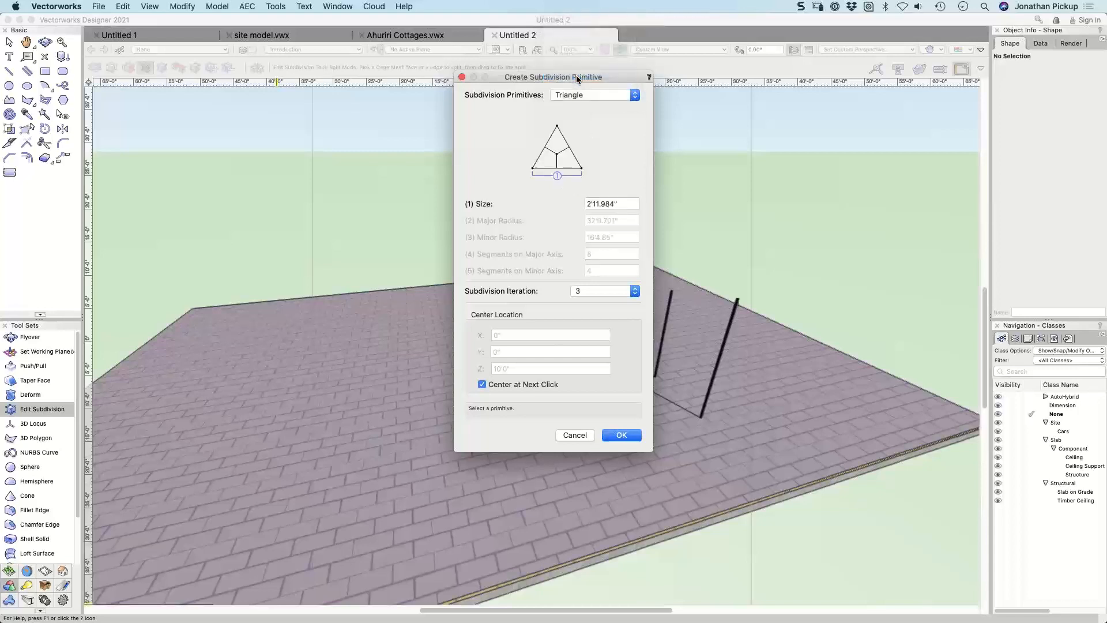
left_click(577, 94)
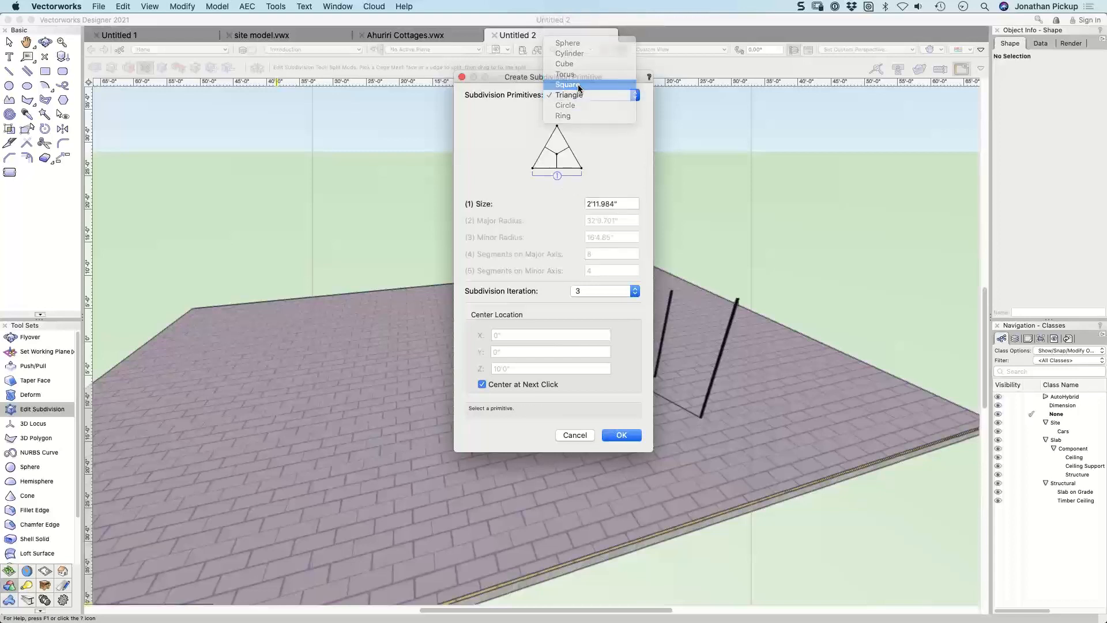
left_click(578, 84)
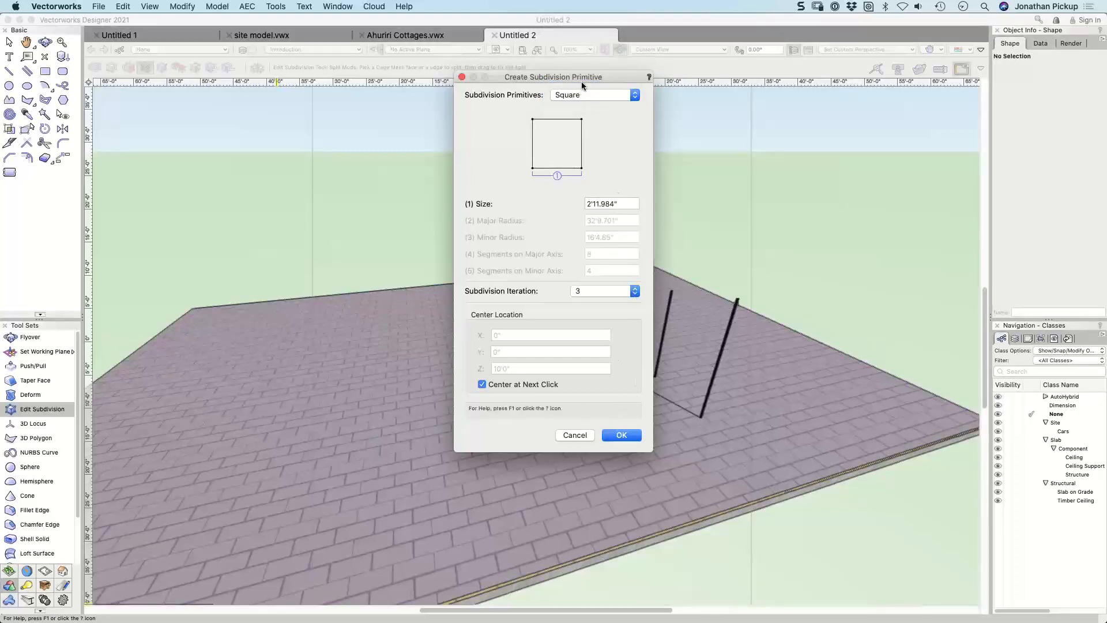
left_click_drag(581, 82, 392, 98)
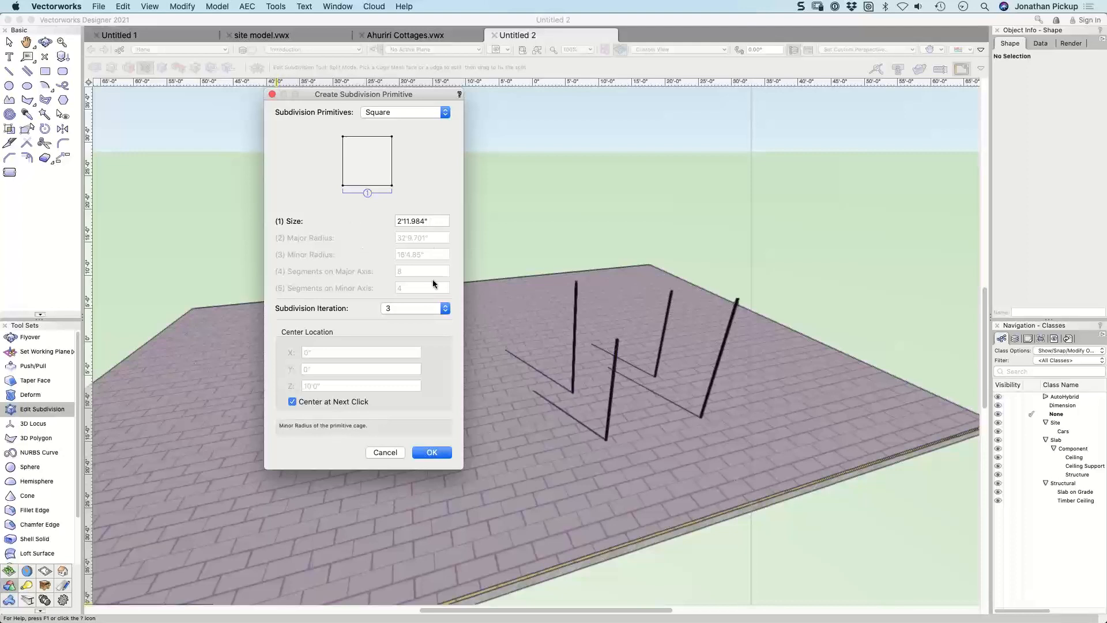
left_click(421, 449)
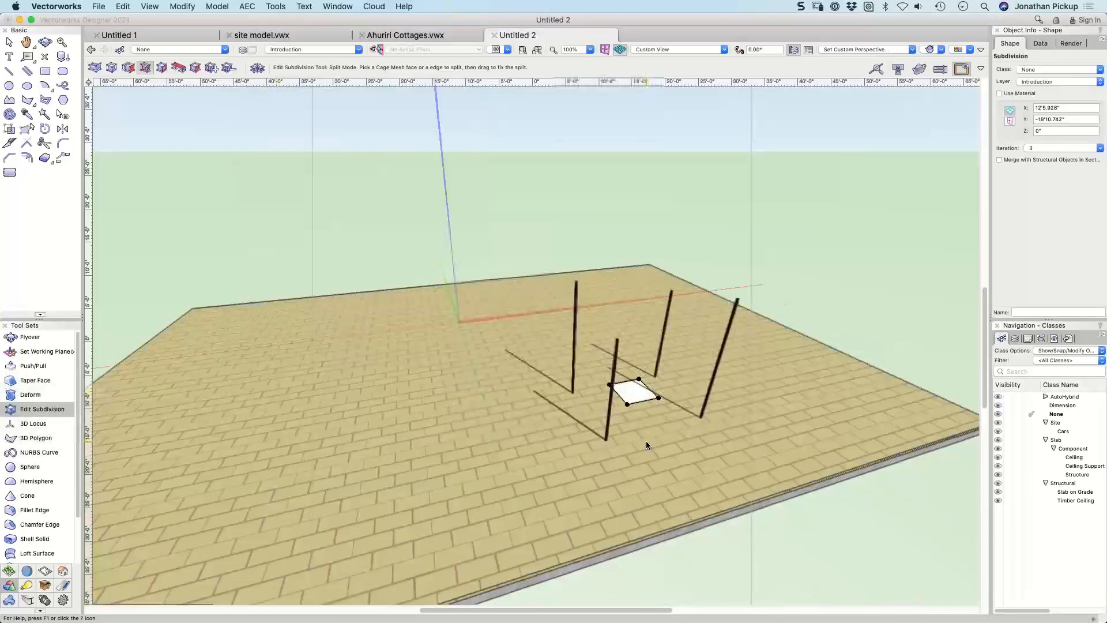
Step: Try to split the square subdivision surface near its corner using the Edit Subdivision tool's Split mode
middle_click_drag(648, 438, 528, 499, "shift")
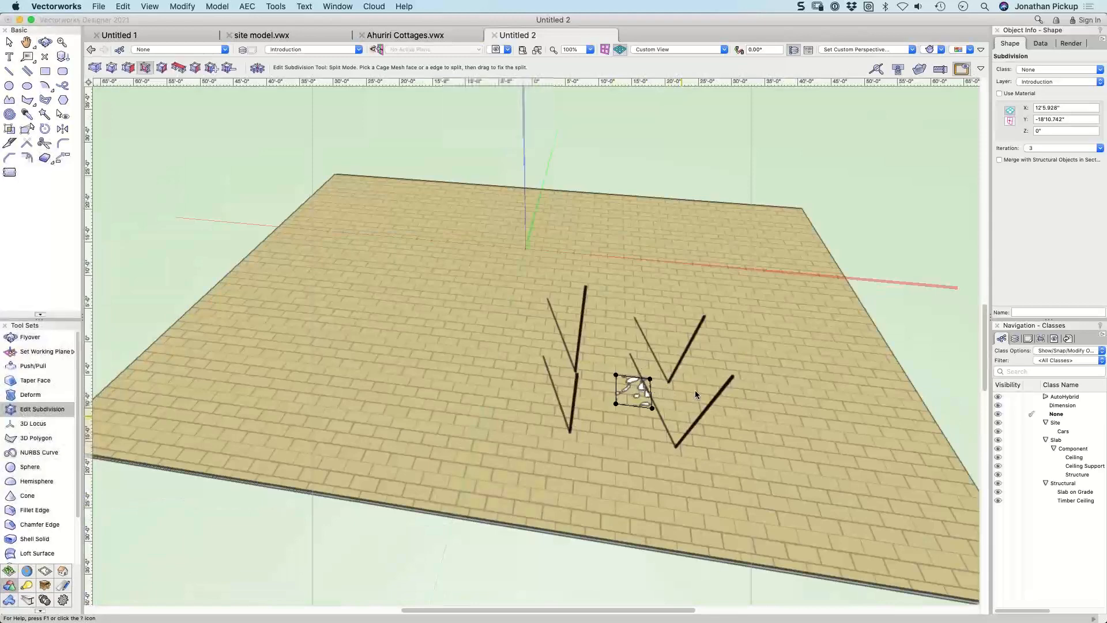
scroll(695, 376, "up", 3)
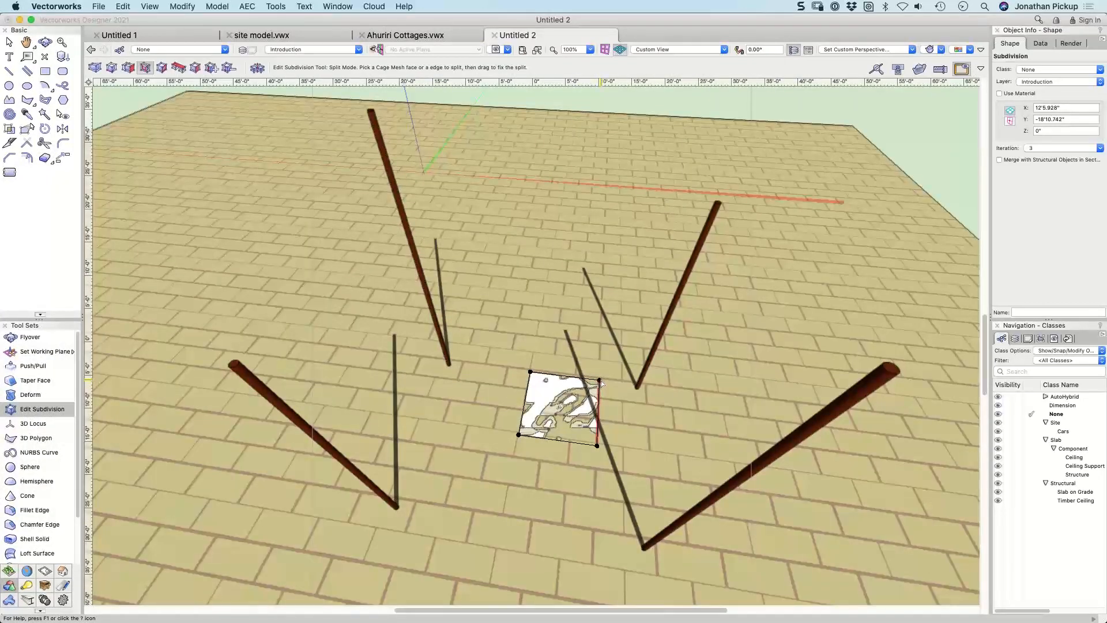
left_click(601, 381)
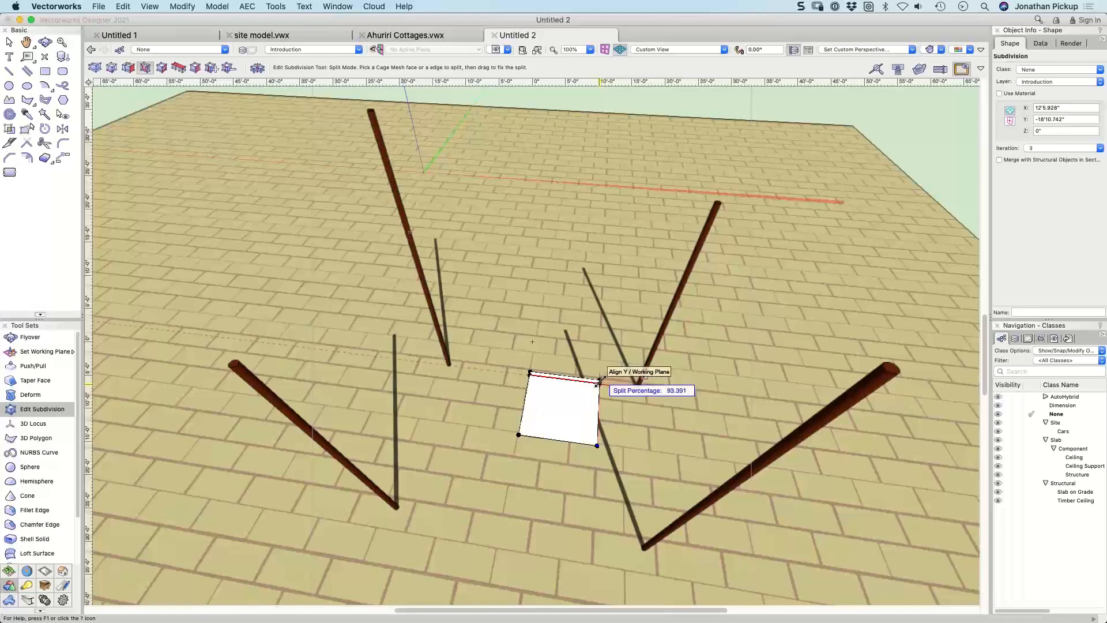
left_click(603, 383)
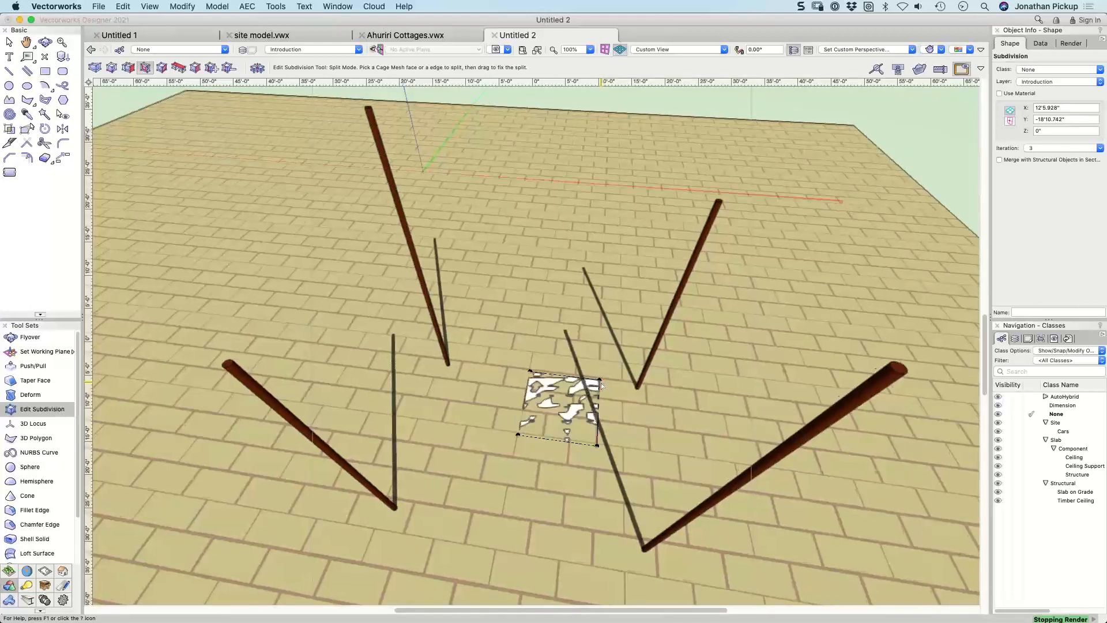
scroll(601, 382, "up", 3)
left_click(601, 381)
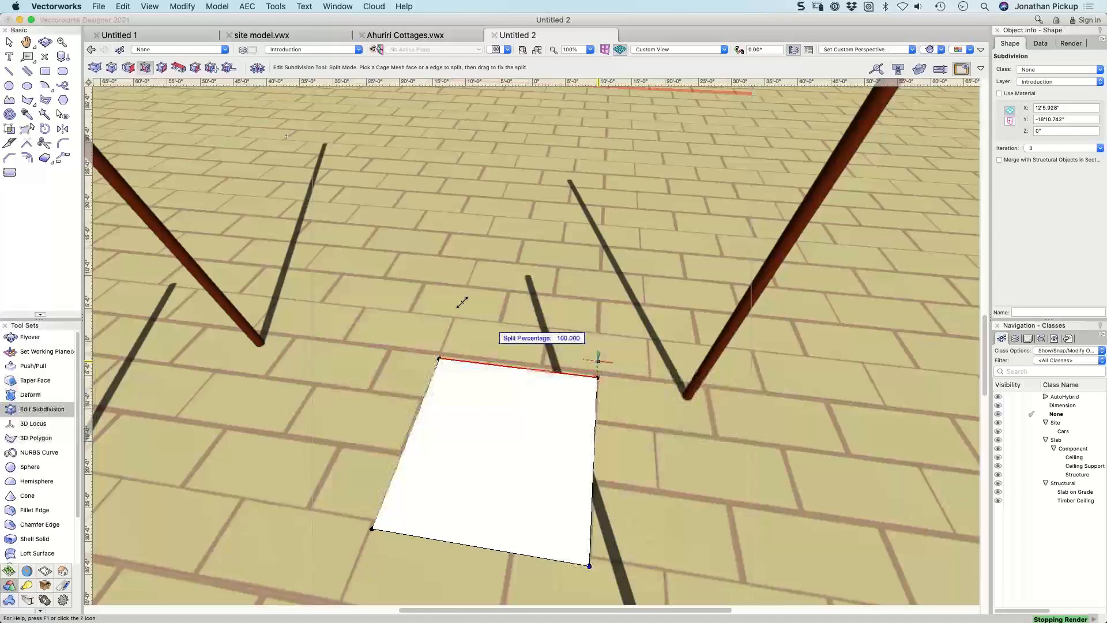
Step: In Transform mode, pull one corner of the square subdivision outward and try rotating the adjoining cage edge
left_click(95, 67)
left_click_drag(653, 359, 655, 364)
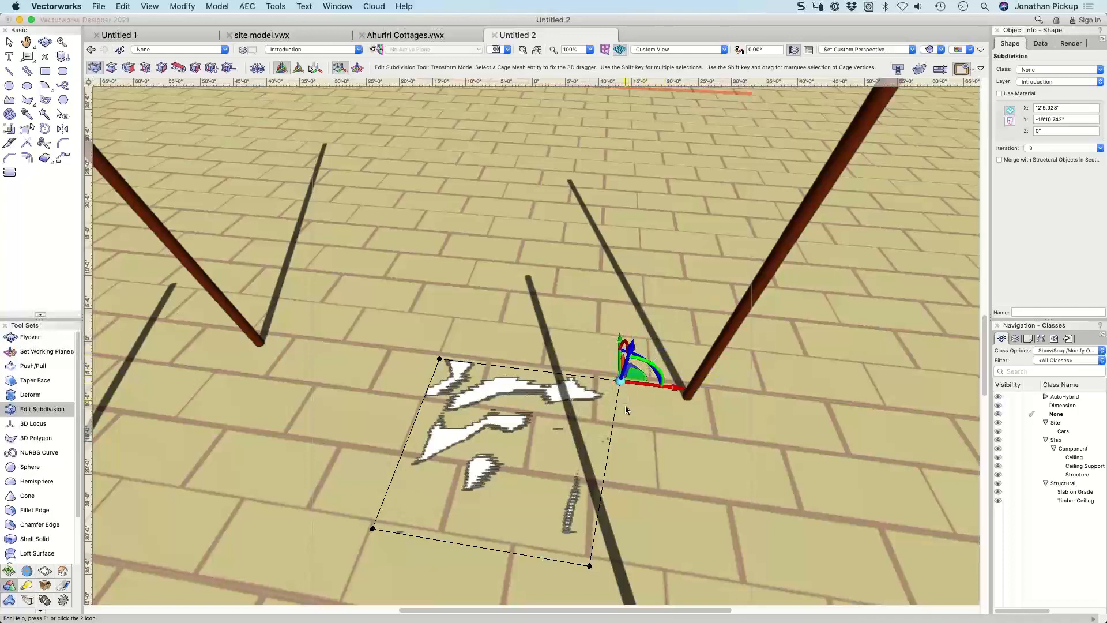
left_click(606, 459)
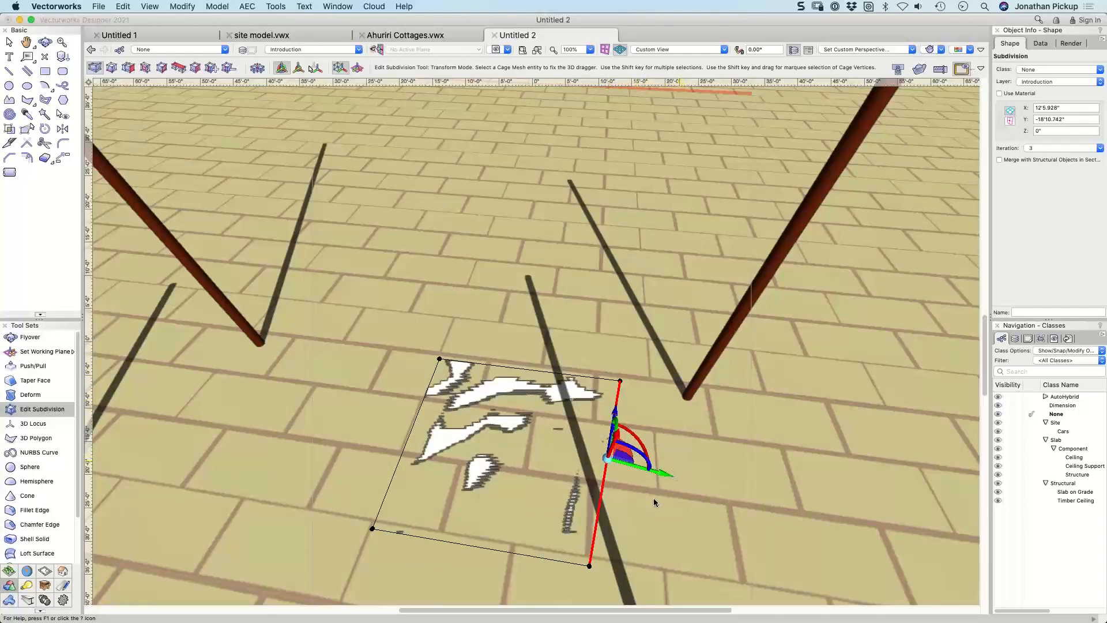
right_click(636, 436)
left_click(633, 416)
left_click(636, 436)
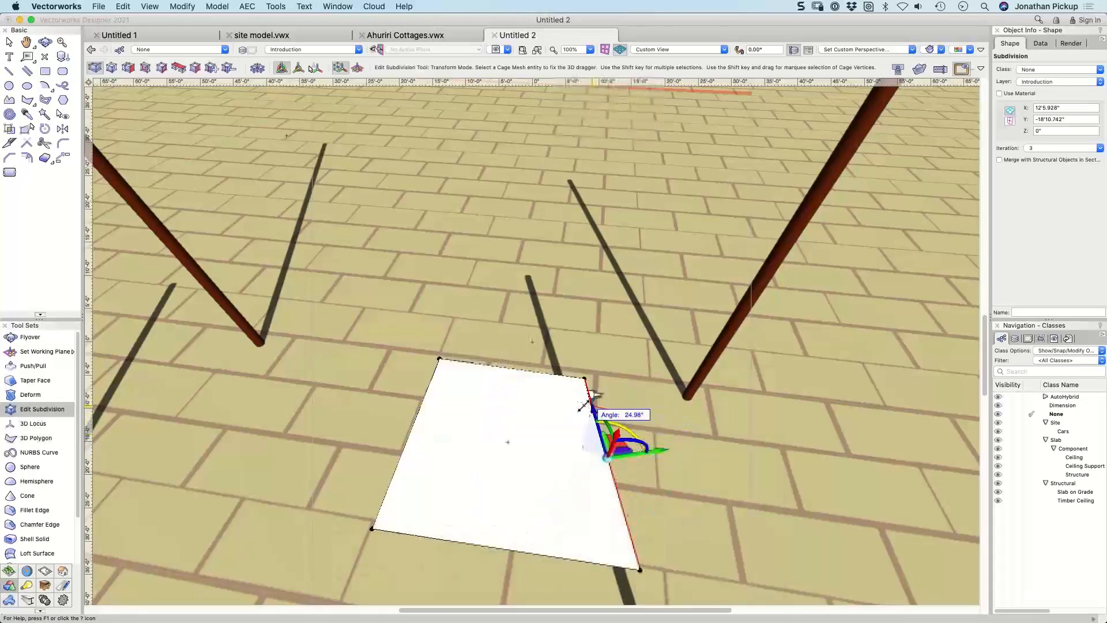
left_click(615, 412)
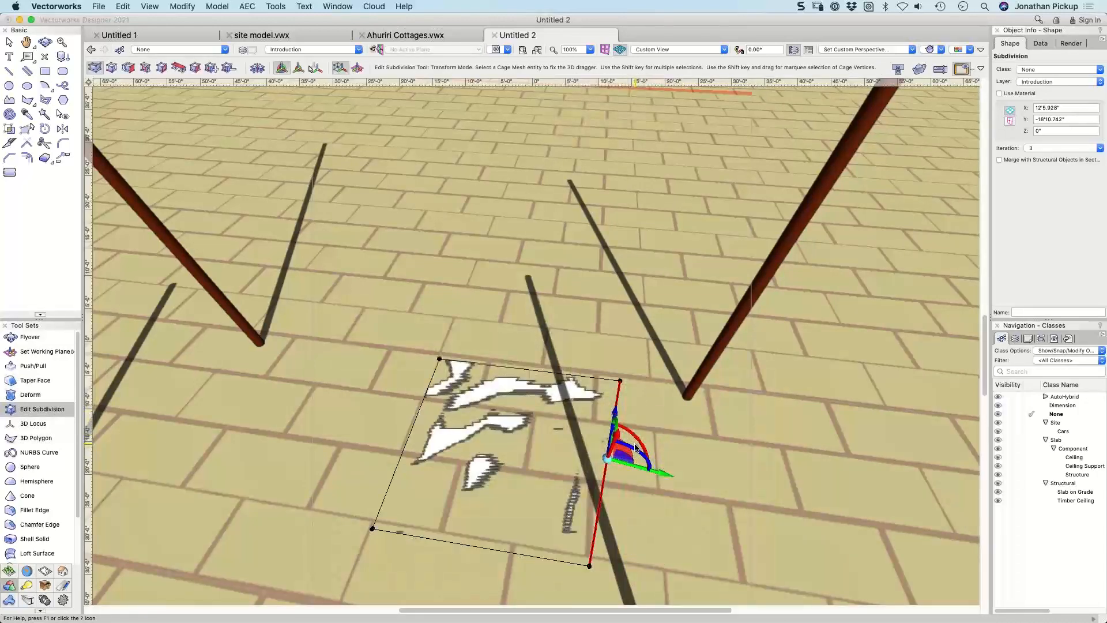
Step: Try tilting the selected cage edge of the square out of the paving plane, and undo the change
left_click(615, 437)
left_click(615, 437)
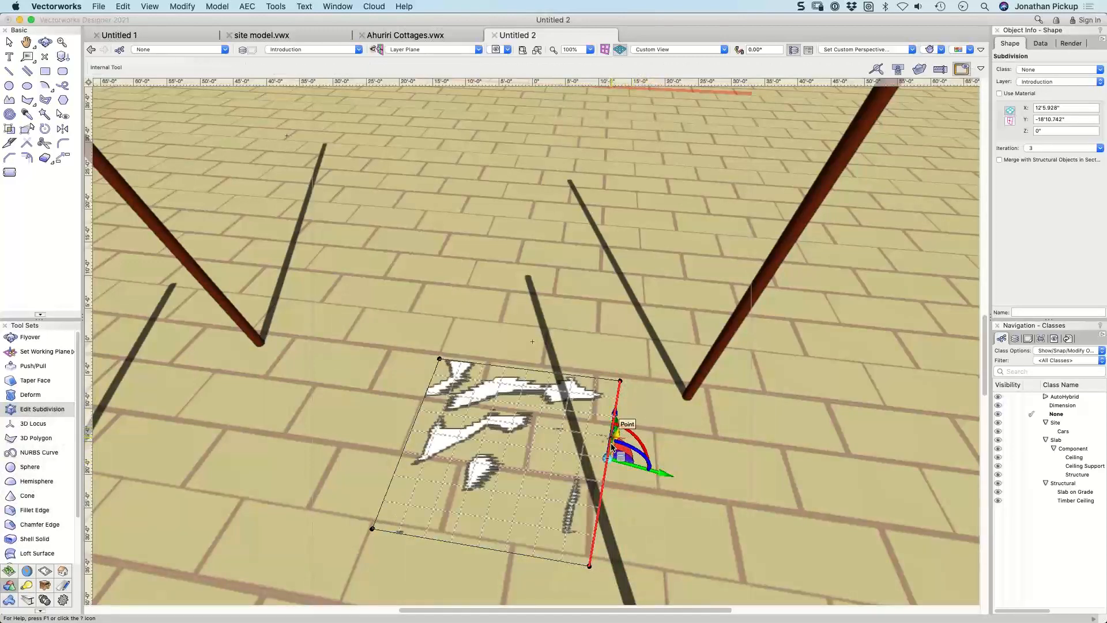
key("shift+c")
left_click_drag(610, 437, 640, 470)
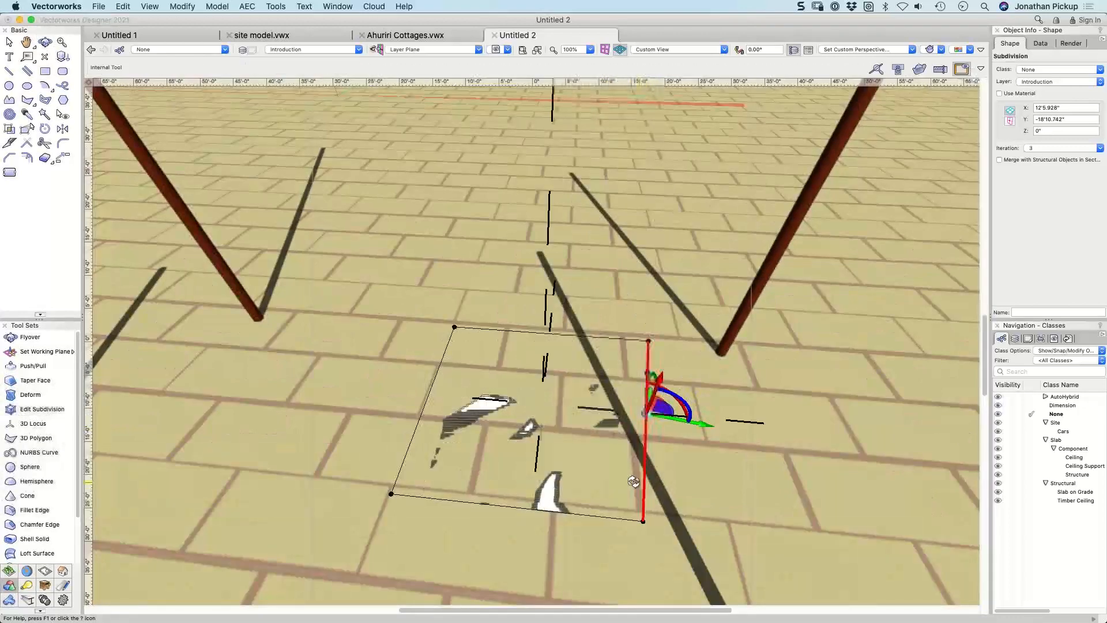
left_click_drag(634, 482, 348, 392)
left_click_drag(614, 453, 620, 425)
middle_click_drag(536, 450, 647, 459, "ctrl")
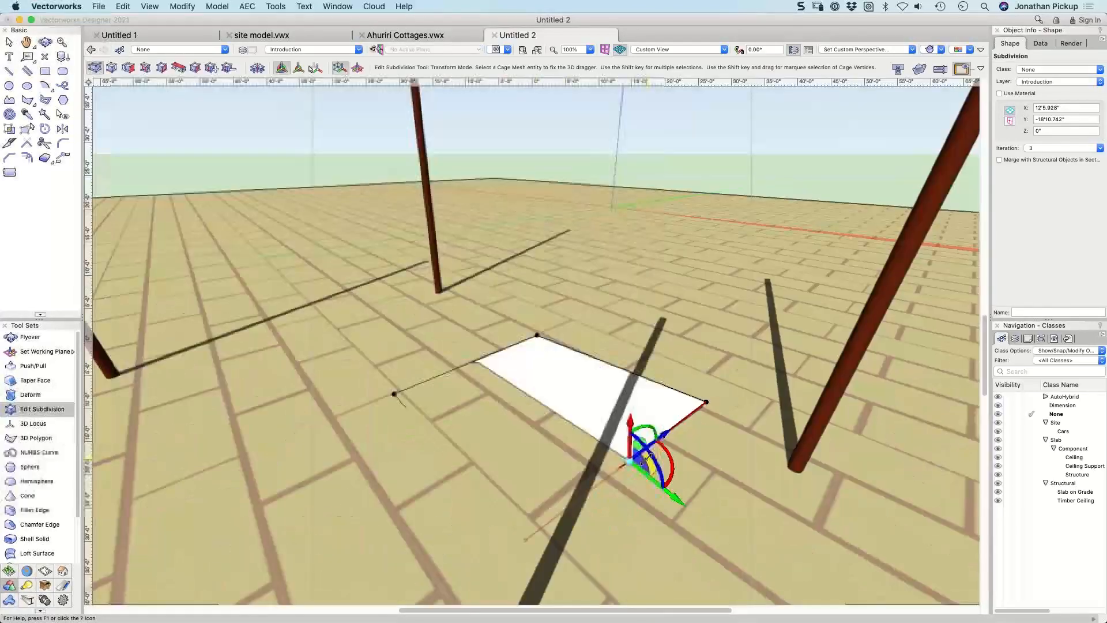
key("super+z")
Step: Create a circle subdivision primitive with size 2'11.984" and place it on the open paving outside the group of poles
middle_click_drag(522, 450, 718, 478, "ctrl")
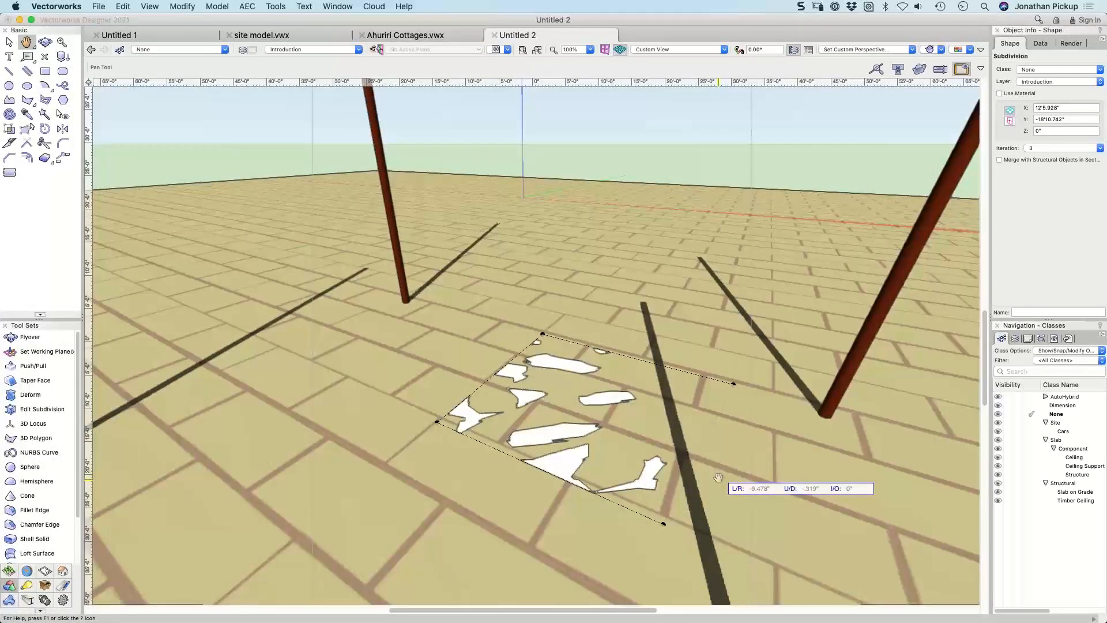
scroll(718, 478, "down", 6)
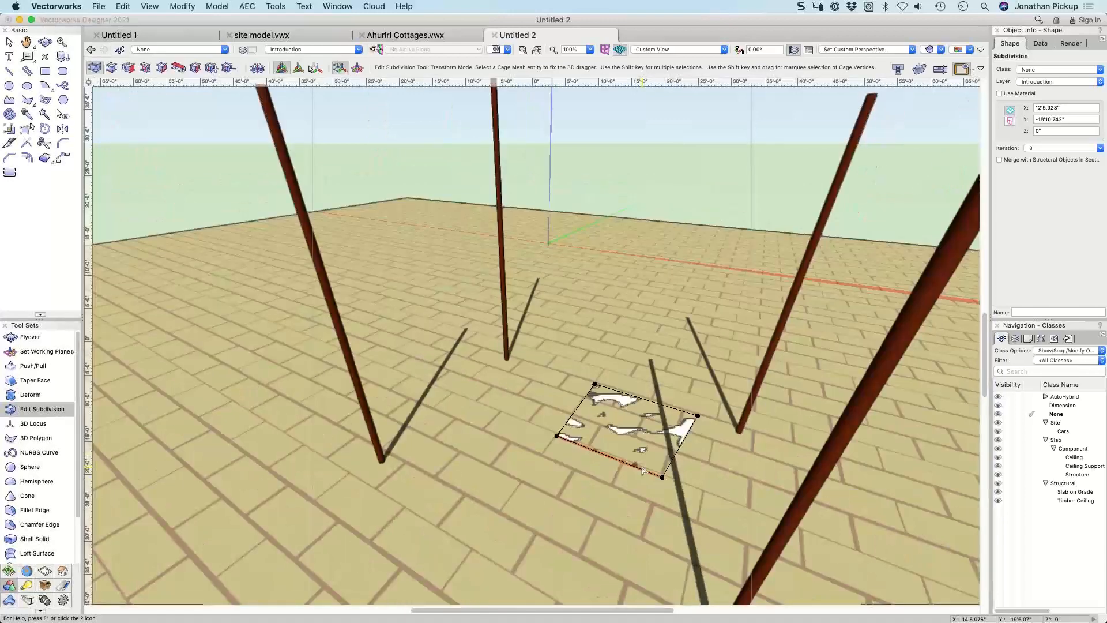
scroll(642, 471, "down", 3)
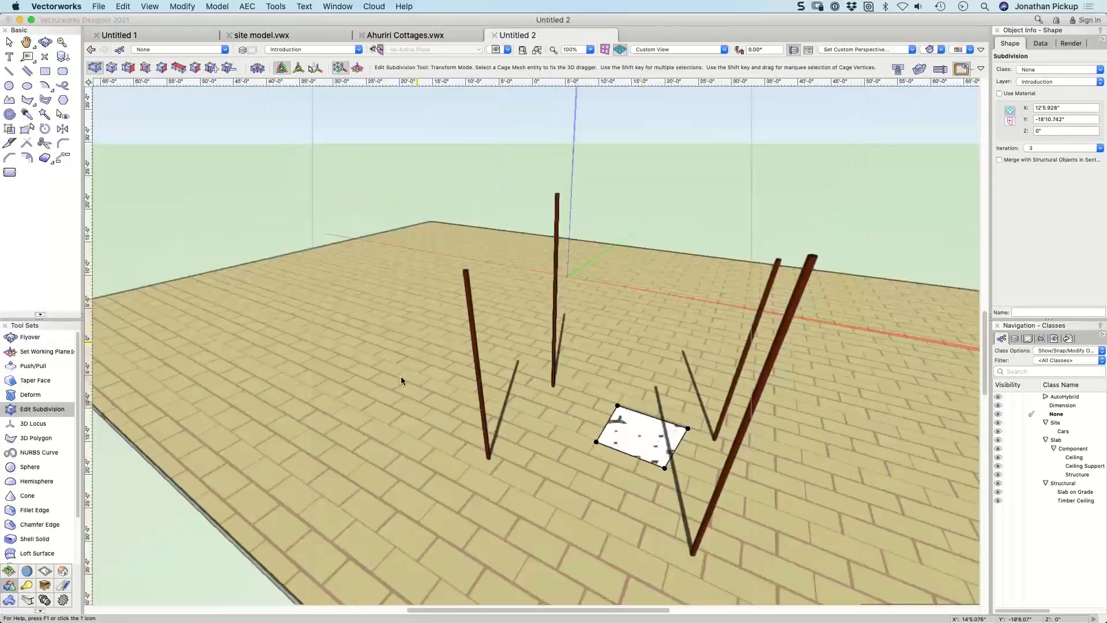
double_click(40, 410)
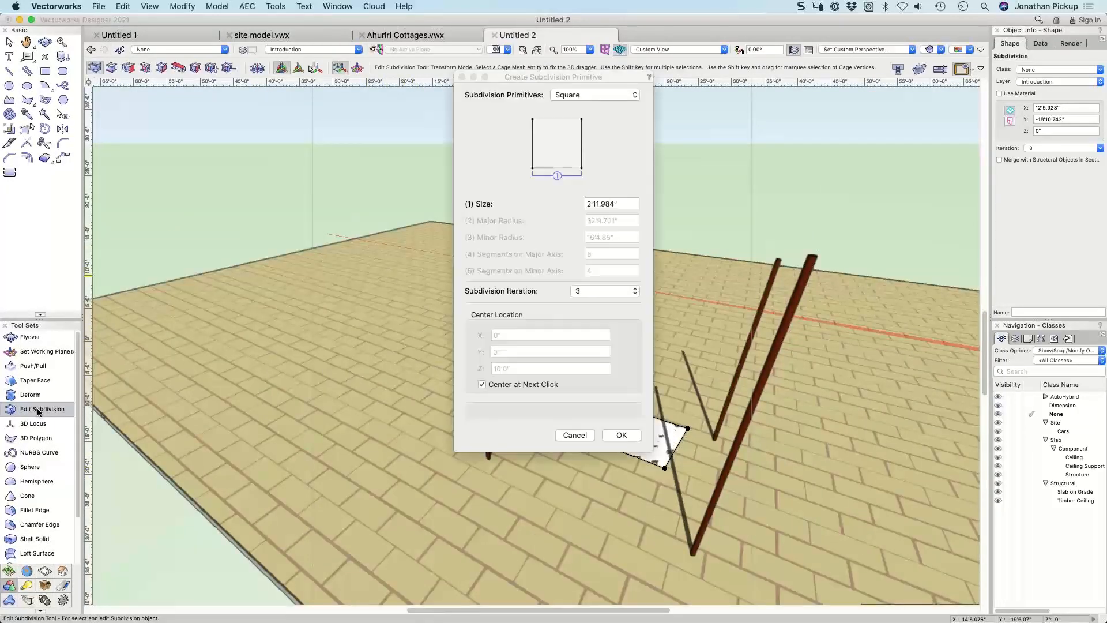
left_click(594, 95)
left_click(577, 114)
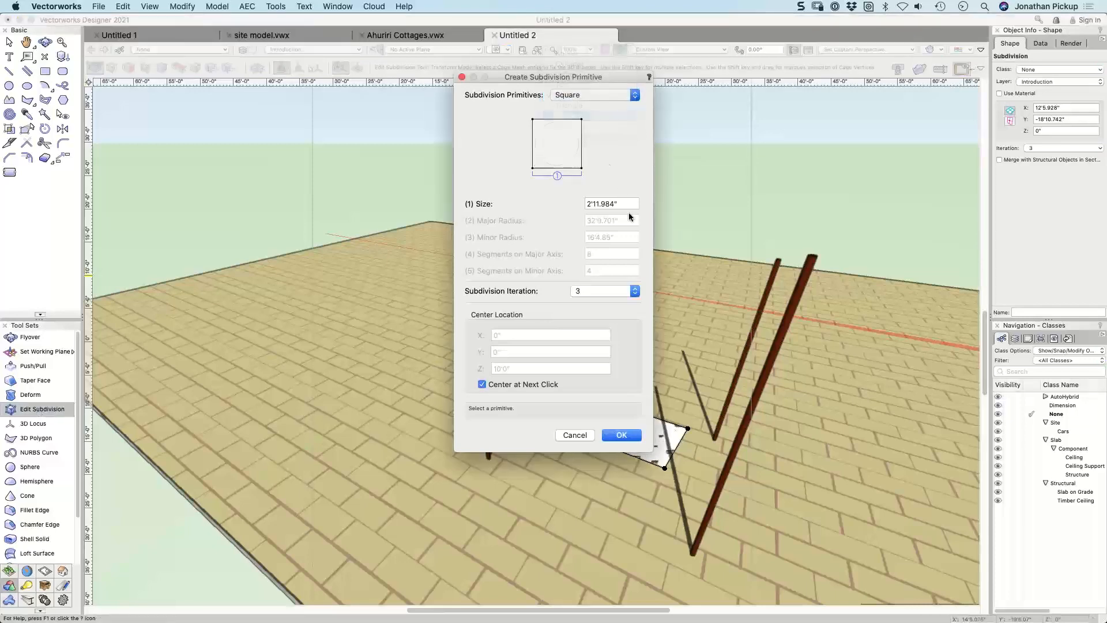
left_click(620, 435)
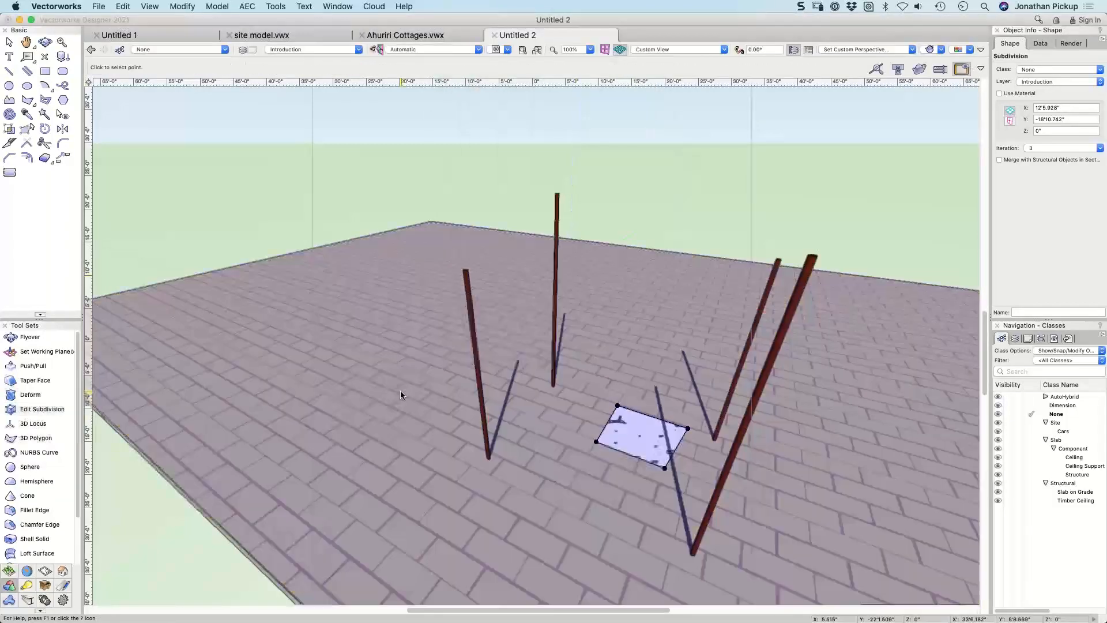
left_click(400, 390)
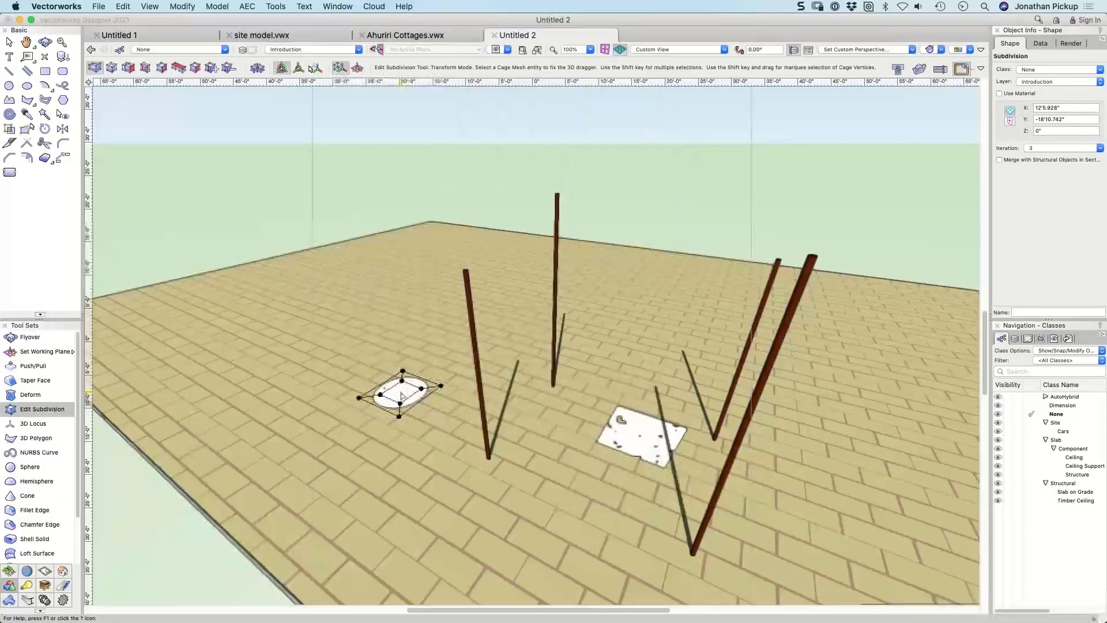
Step: Try stretching the circle subdivision by pulling two of its outer cage points onto the tops of two neighbouring leaning poles
left_click(441, 386)
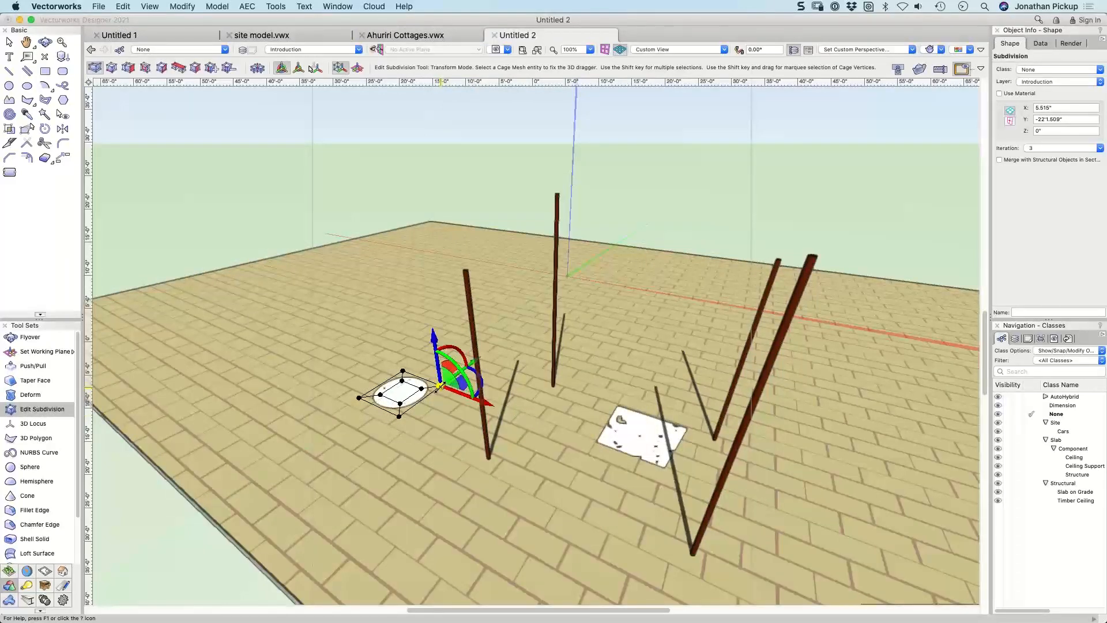
left_click_drag(441, 386, 779, 260)
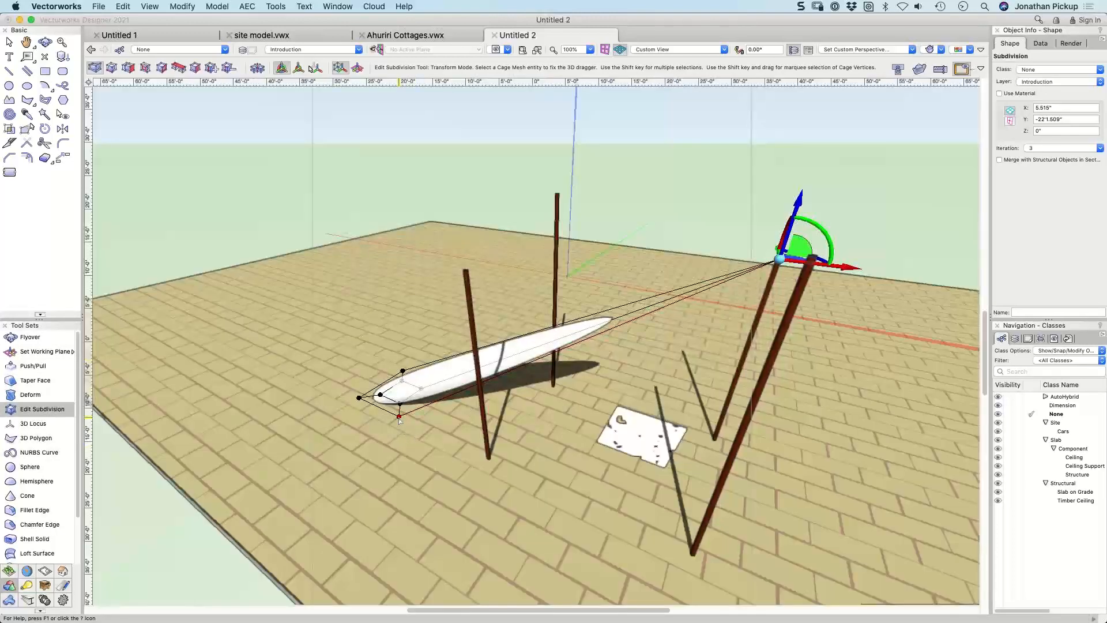
left_click(399, 418)
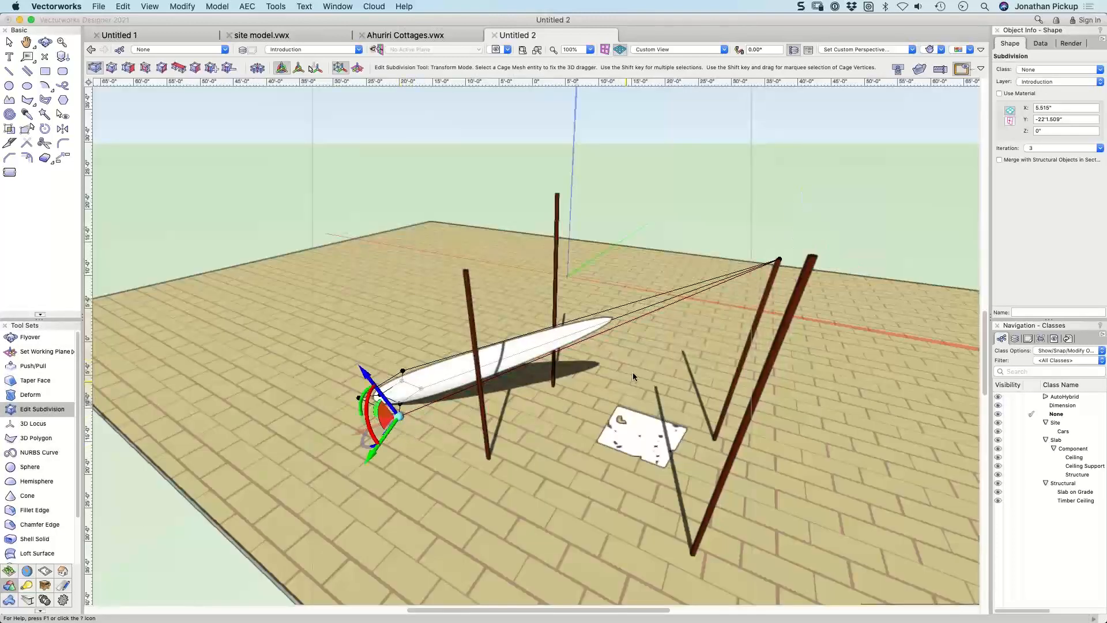
left_click_drag(400, 416, 813, 255)
middle_click_drag(541, 342, 734, 296, "ctrl")
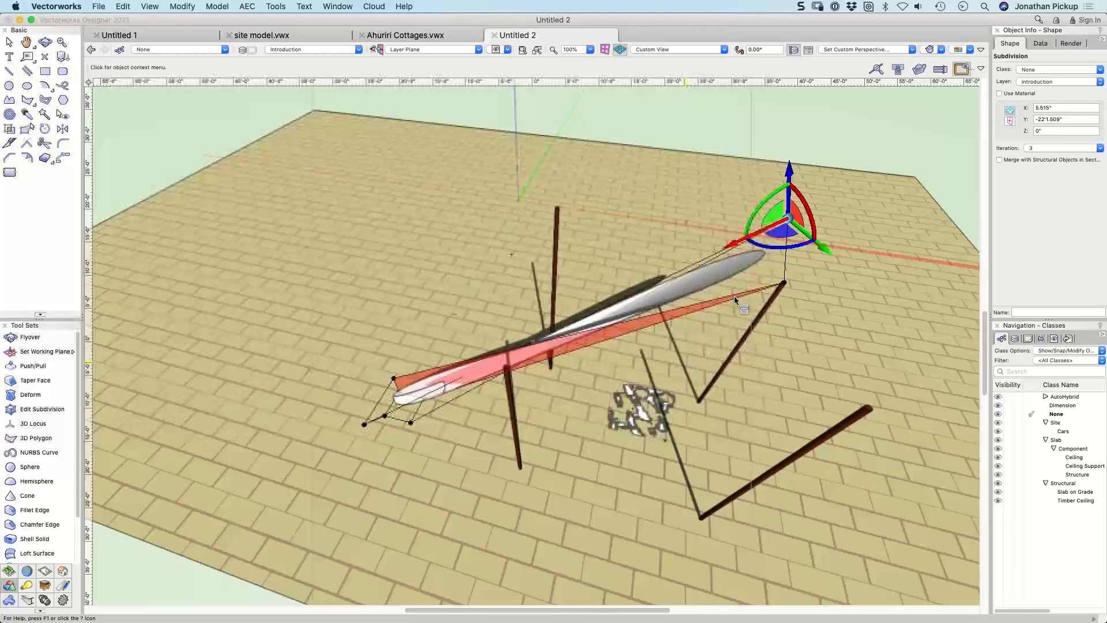
left_click_drag(789, 219, 870, 408)
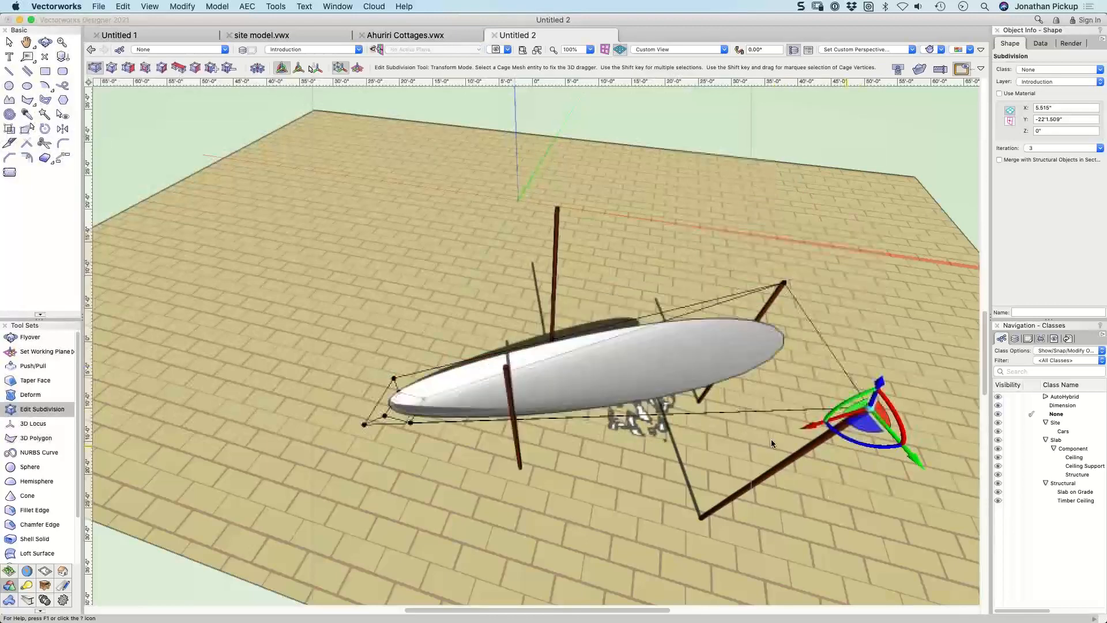
Step: Try pulling the circle's other two outer cage points onto the remaining pole tops, and undo the circle subdivision
left_click(394, 379)
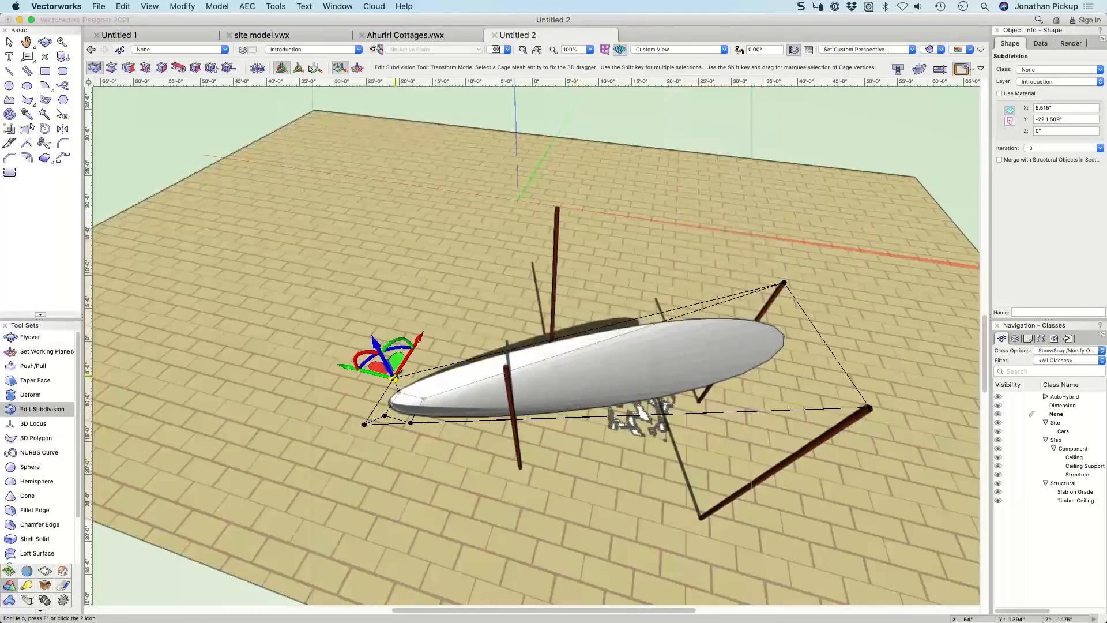
left_click_drag(394, 379, 556, 207)
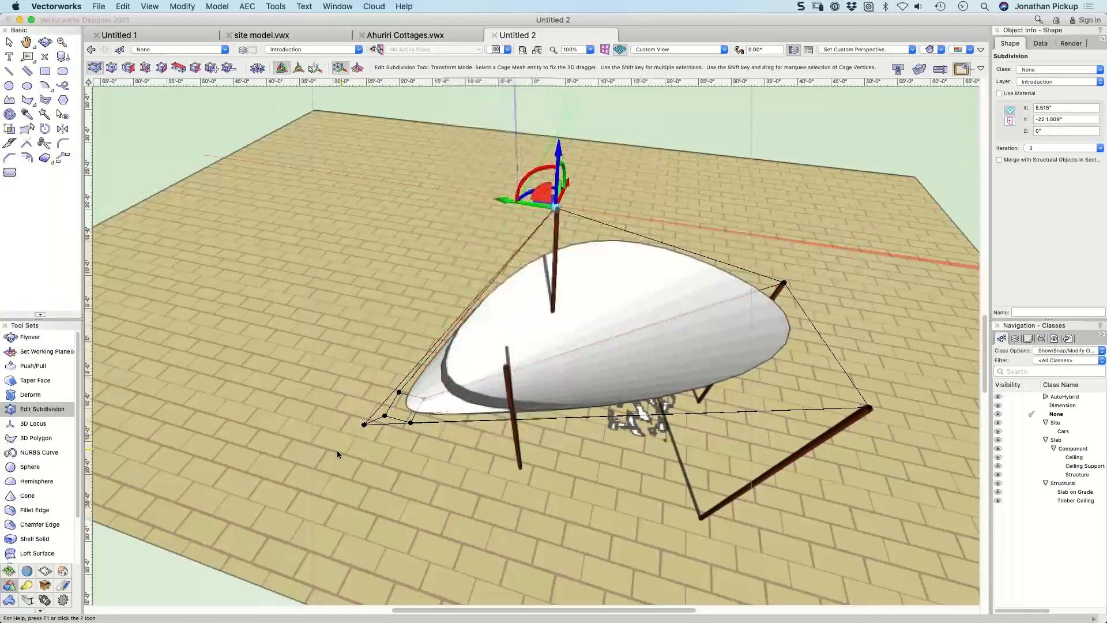
left_click(364, 425)
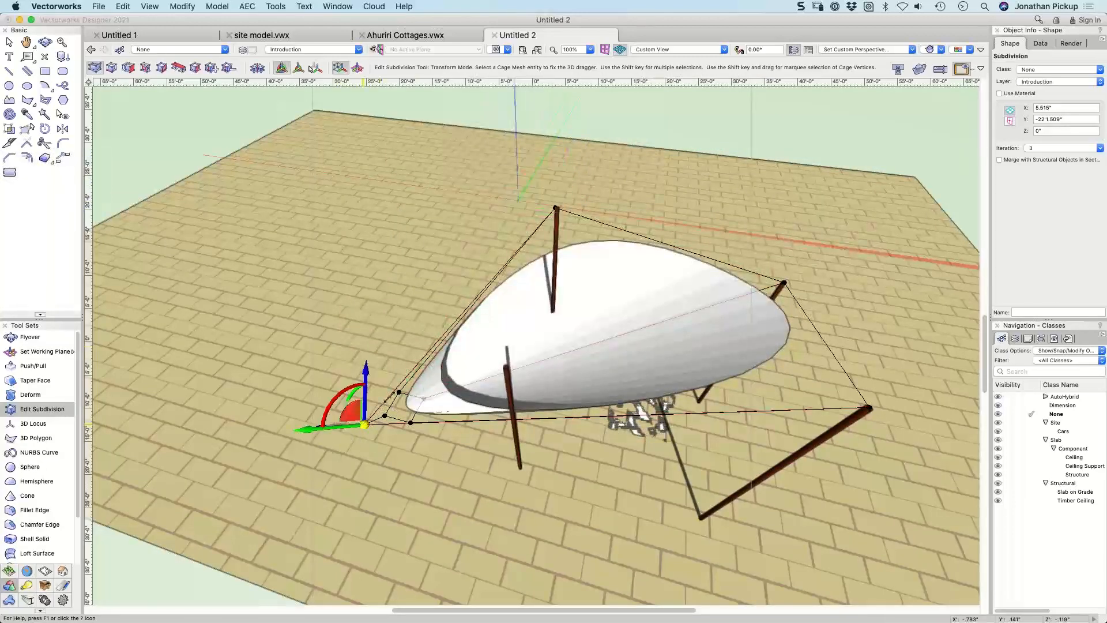
left_click_drag(364, 425, 504, 367)
middle_click_drag(476, 482, 458, 531)
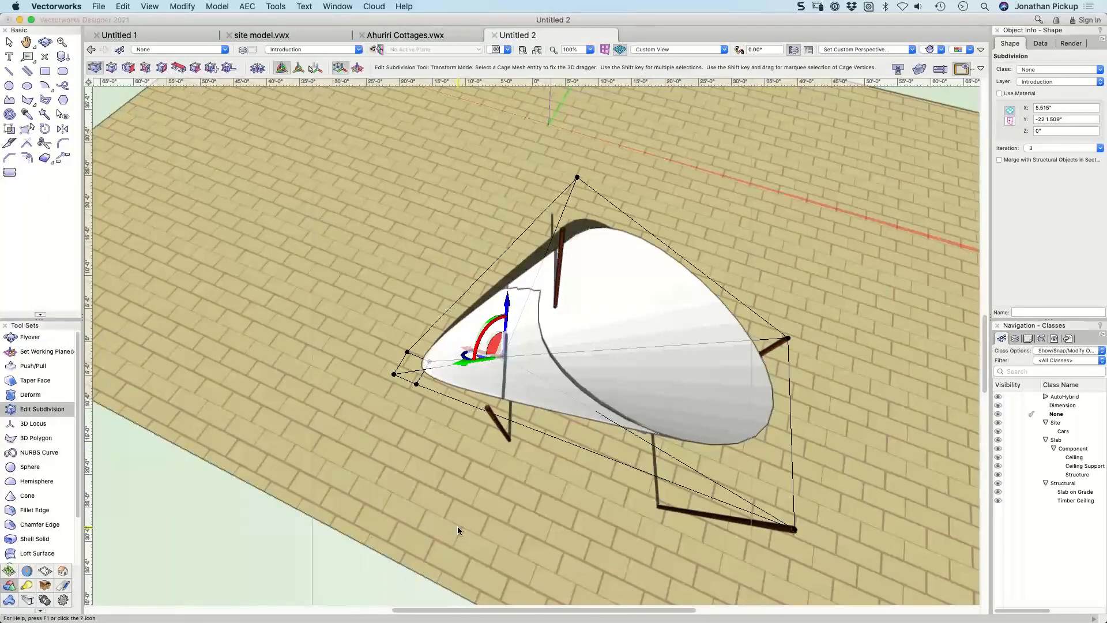
key("super+z")
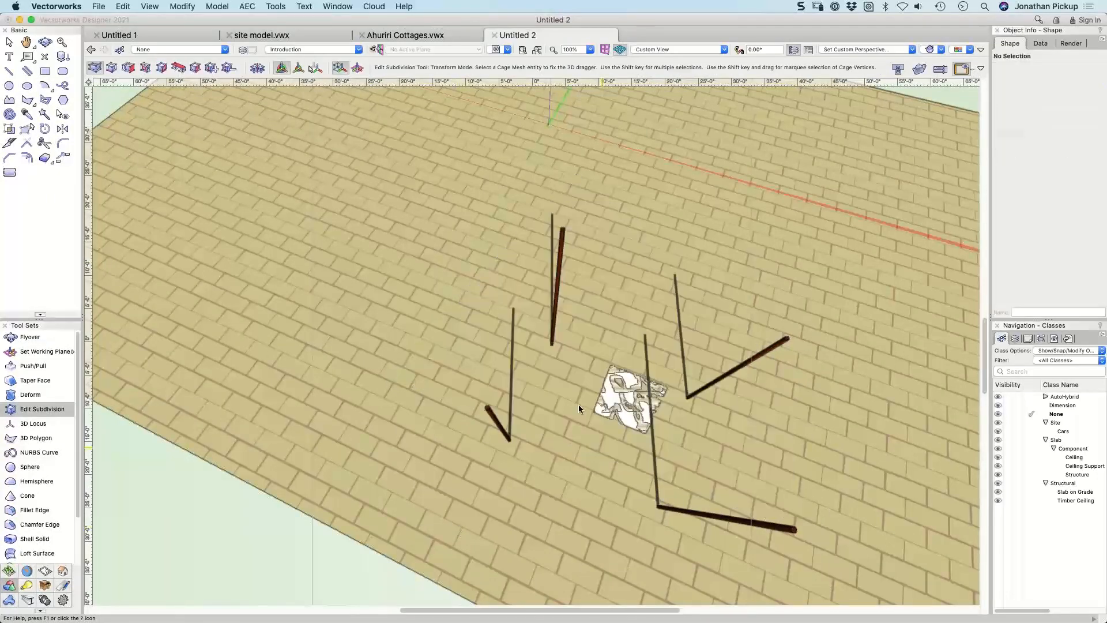
Step: Stretch the square subdivision by moving two adjacent corners onto the tops of two neighbouring leaning poles
left_click(606, 394)
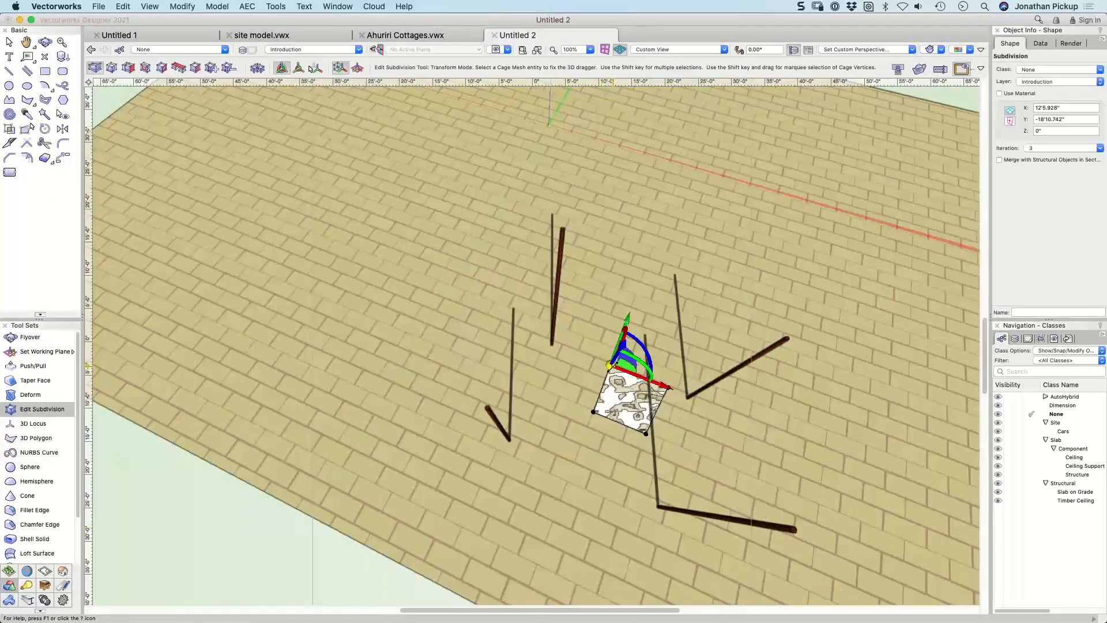
left_click_drag(610, 366, 562, 231)
left_click(668, 387)
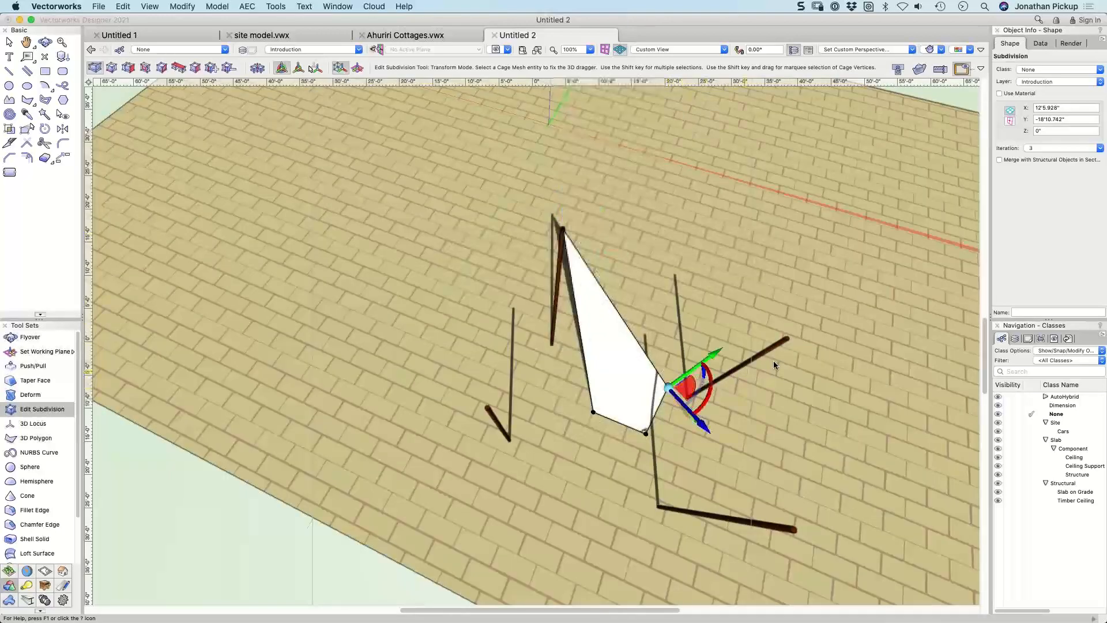
left_click_drag(667, 386, 785, 338)
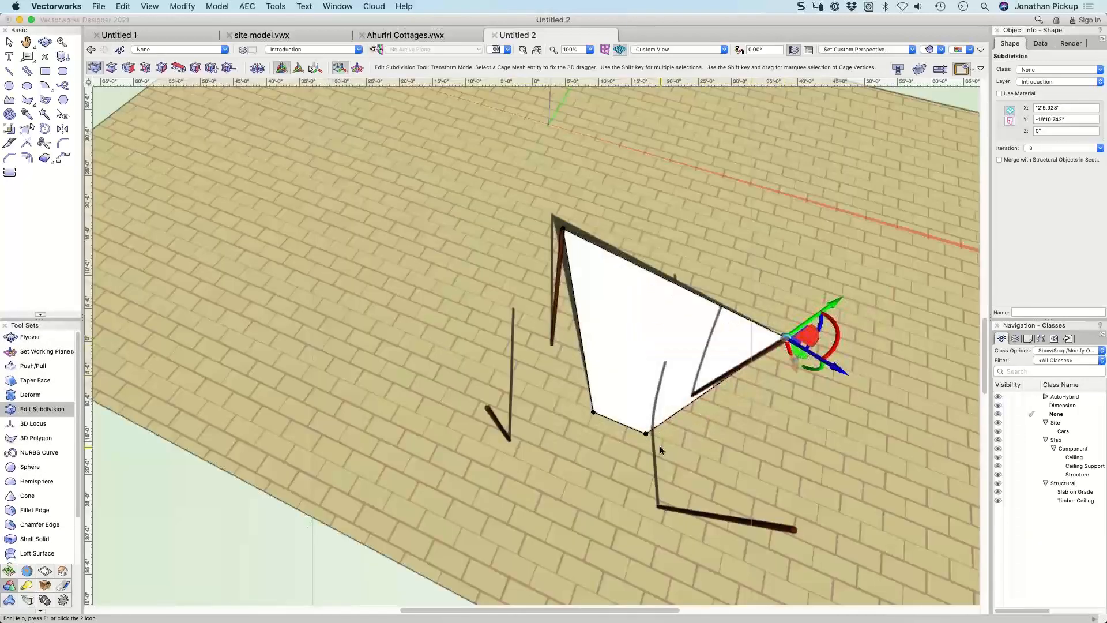
Step: Pull the square's third corner up towards the top of the next leaning pole
left_click(647, 434)
left_click_drag(647, 434, 783, 521)
left_click(646, 436)
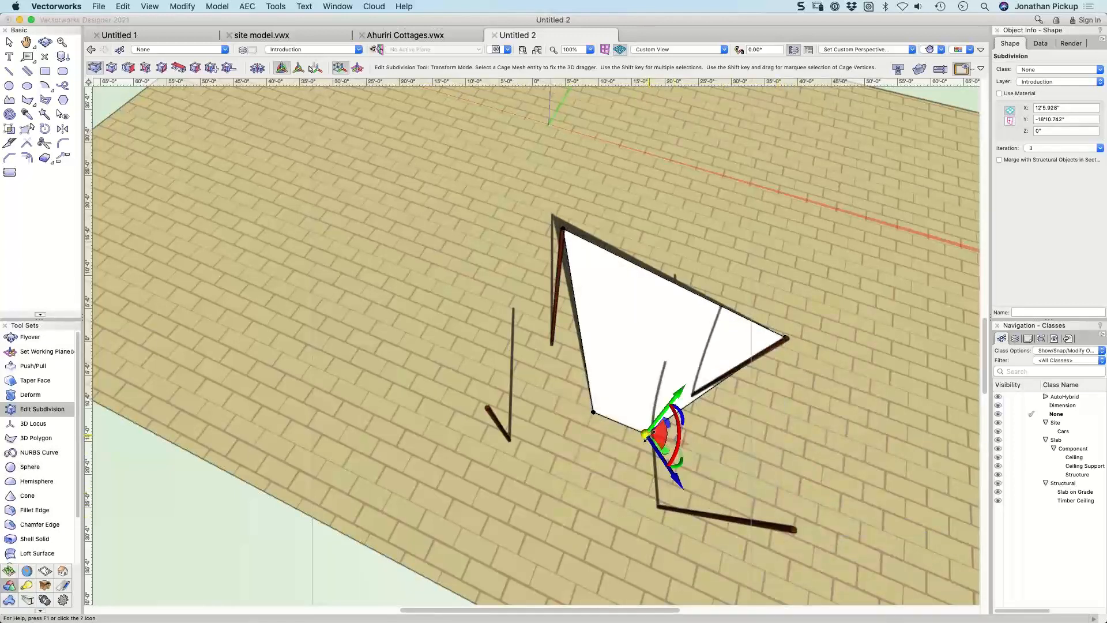
left_click_drag(643, 436, 733, 494)
key("Escape")
middle_click_drag(589, 429, 568, 343, "ctrl")
scroll(615, 351, "down", 4)
left_click_drag(636, 396, 691, 368)
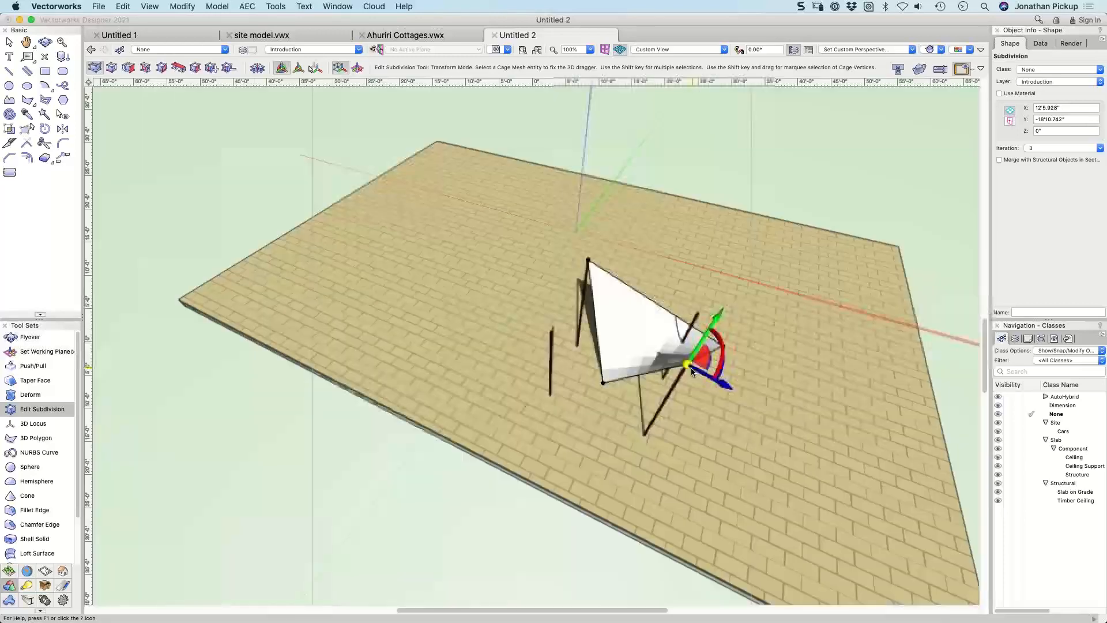
middle_click_drag(612, 422, 608, 392, "super")
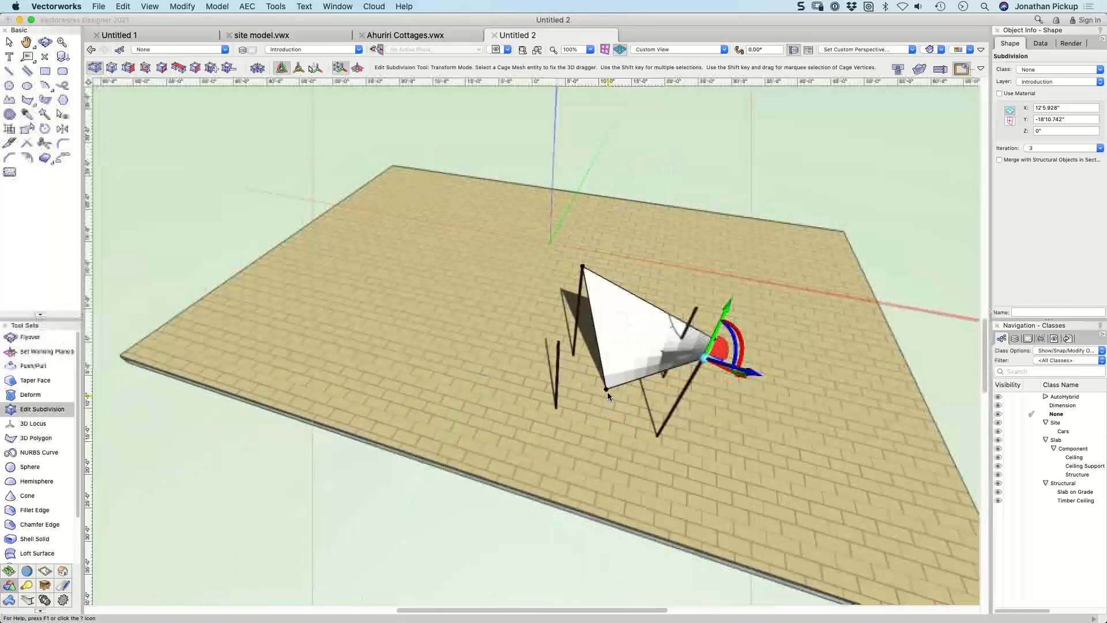
Step: Move the square's fourth corner onto the last pole top and correct the corner that overshoots its pole
left_click(607, 391)
left_click_drag(605, 391, 560, 343)
left_click(559, 342)
middle_click_drag(560, 345, 473, 335, "super")
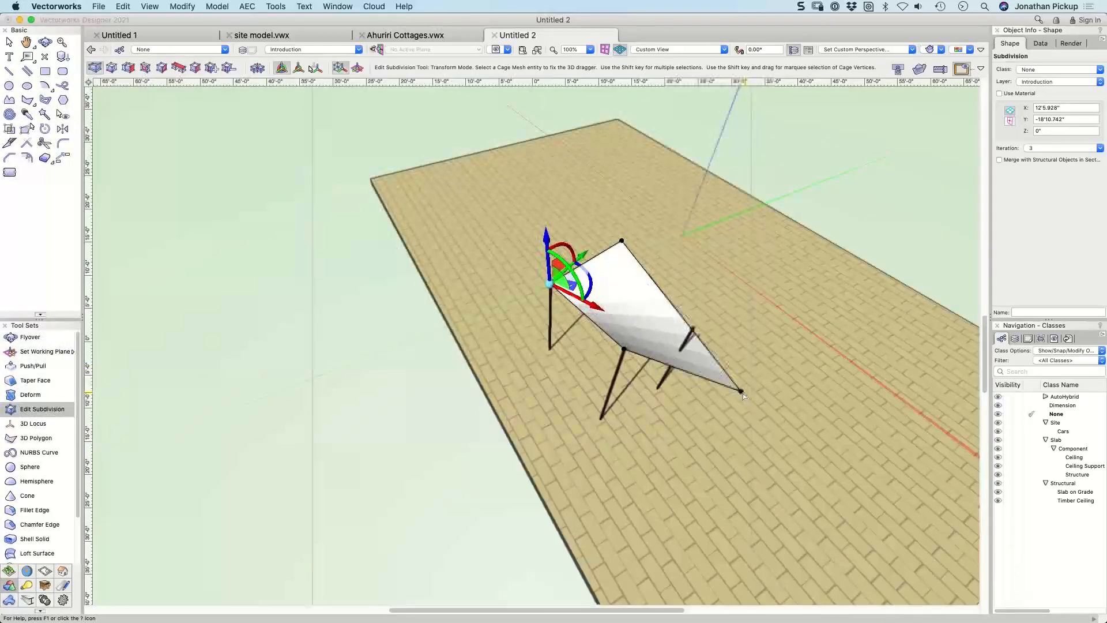
left_click(743, 393)
middle_click_drag(741, 392, 458, 441, "super")
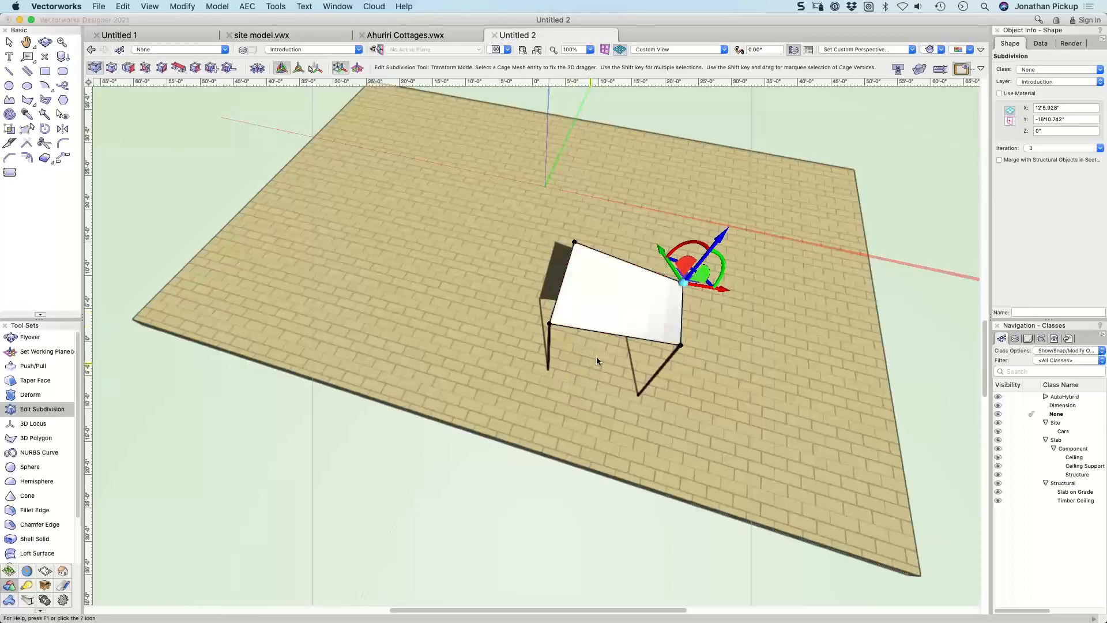
Step: From a top view, split the stretched surface's cage in both directions through the middle with the Edit Subdivision tool's Split mode
key("F5")
scroll(576, 358, "up", 10)
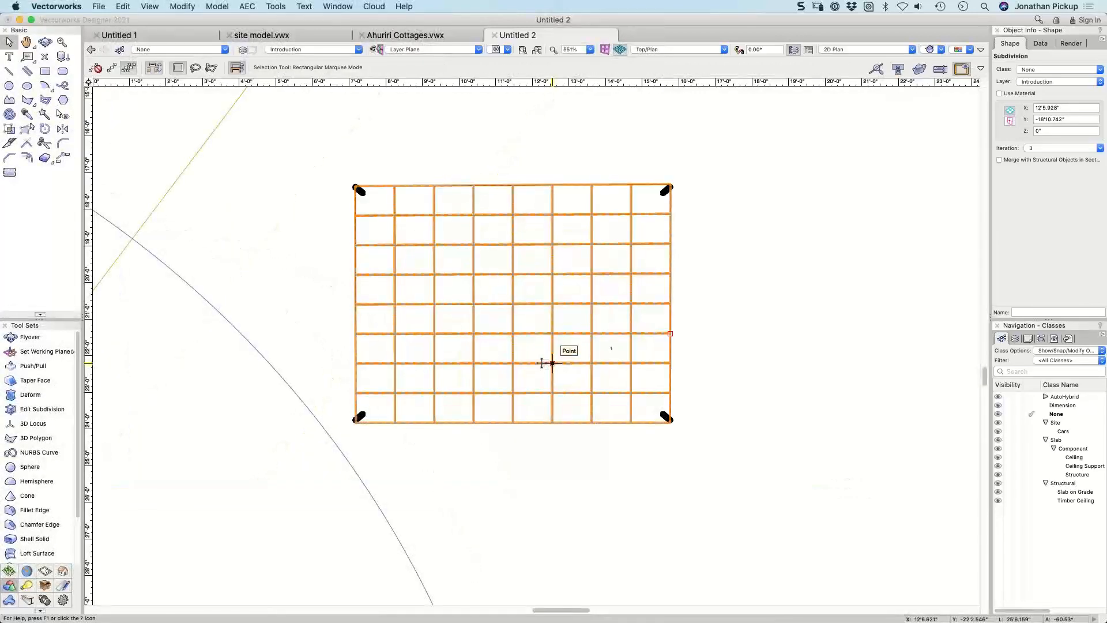
left_click(50, 411)
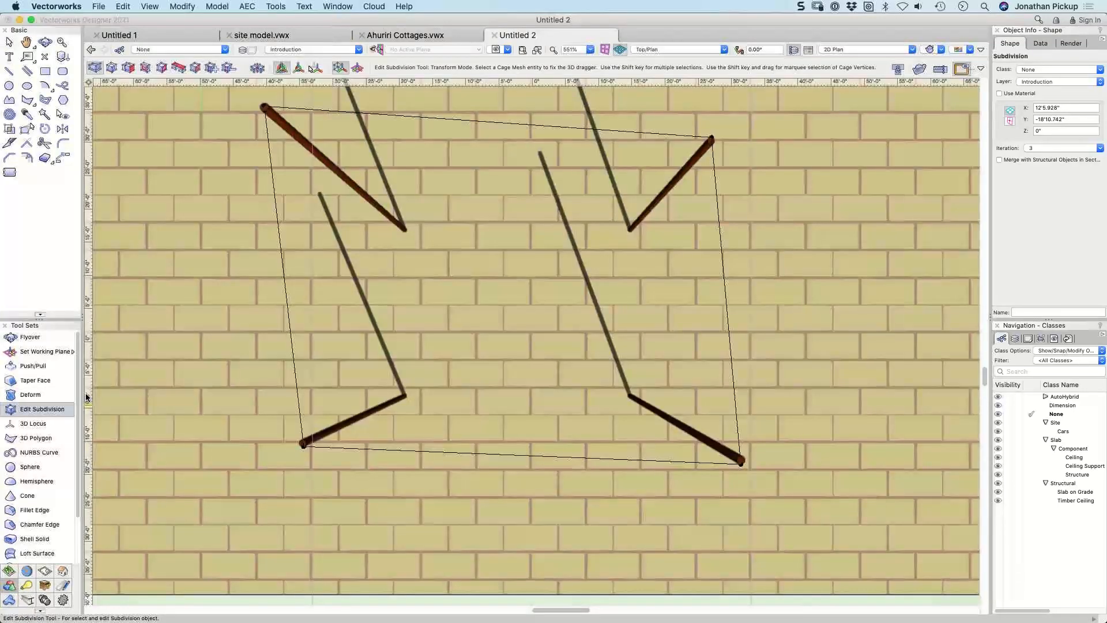
left_click(144, 68)
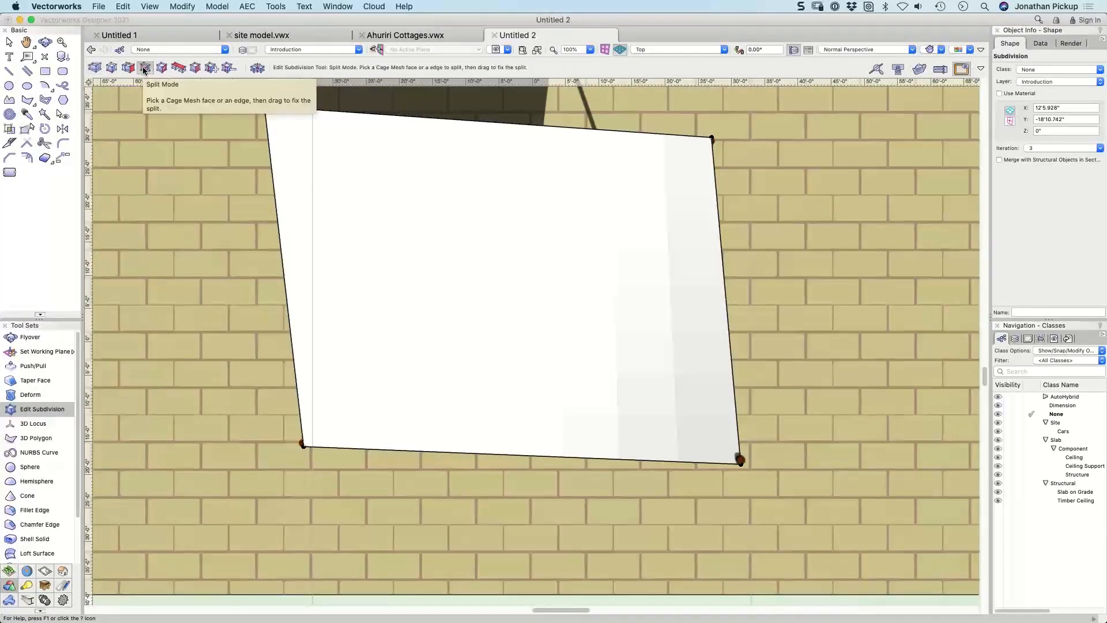
mouse_move(499, 125)
left_mouse_down()
mouse_move(513, 124)
mouse_move(505, 126)
left_mouse_up()
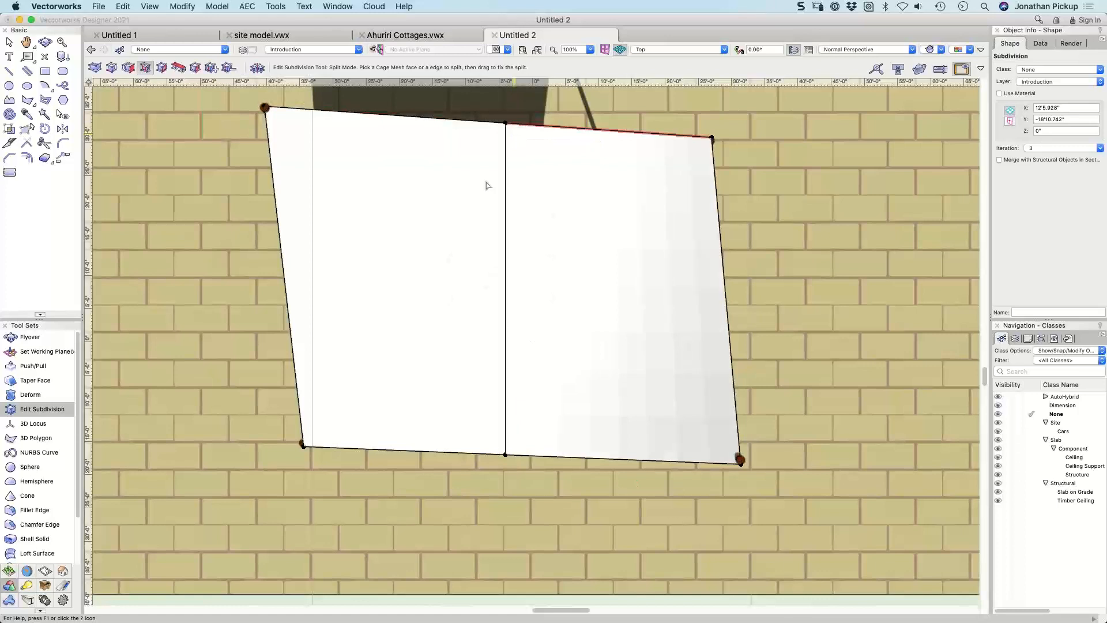
left_click_drag(281, 254, 284, 277)
middle_click_drag(692, 268, 606, 273, "ctrl")
left_click_drag(692, 410, 681, 427)
Step: In Transform mode, pull the midpoints of two opposite edges of the sail inward to curve them
left_click(94, 68)
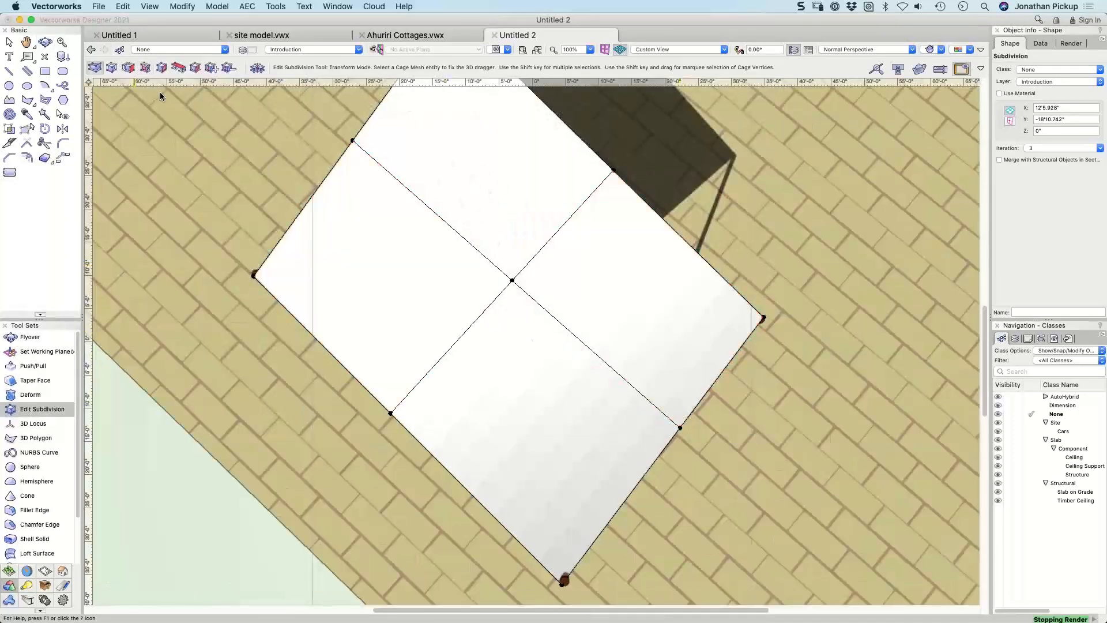
left_click(680, 429)
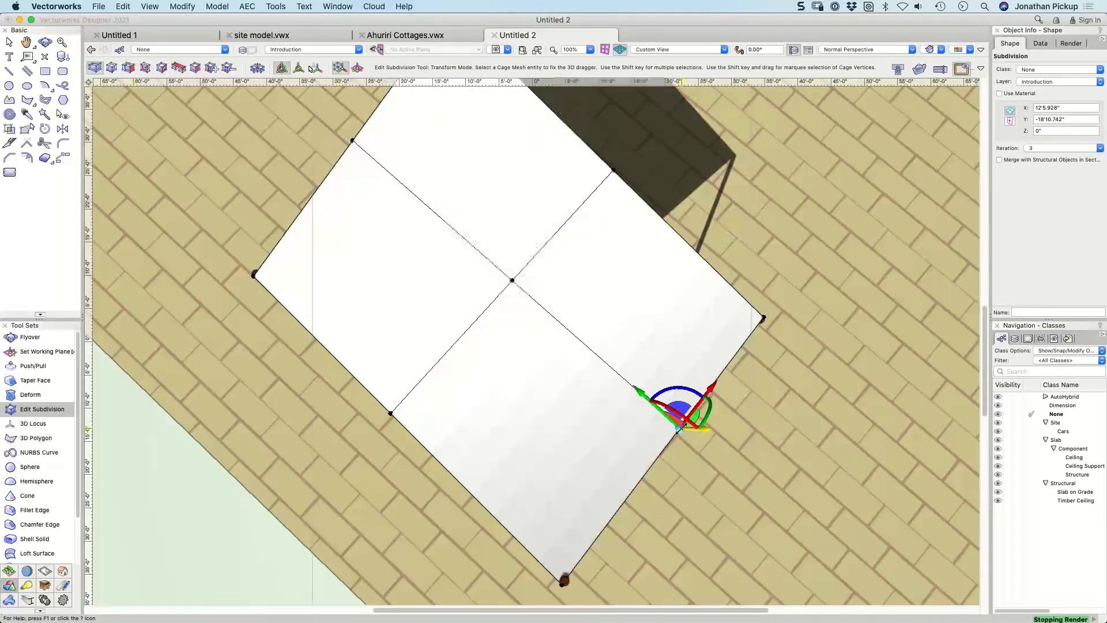
mouse_move(637, 392)
left_mouse_down()
mouse_move(628, 388)
mouse_move(640, 394)
left_mouse_up()
left_click(353, 140)
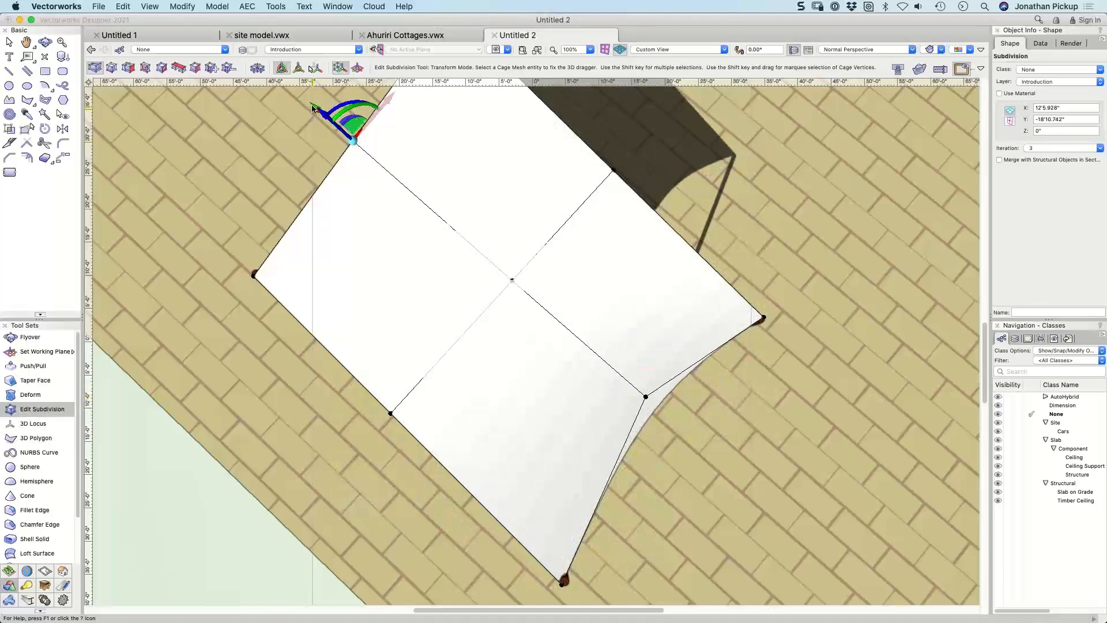
left_click_drag(312, 106, 327, 120)
Step: Pull the midpoints of the sail's other two opposite edges inward towards its centre
middle_click_drag(410, 280, 496, 218, "ctrl")
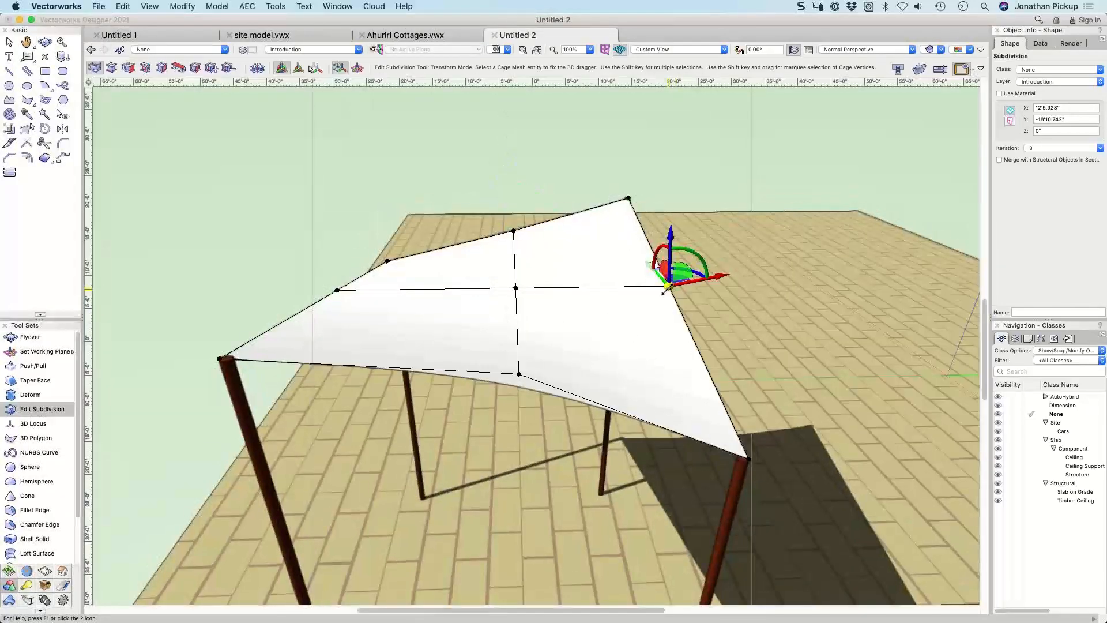
left_click_drag(670, 287, 636, 286)
left_click(338, 291)
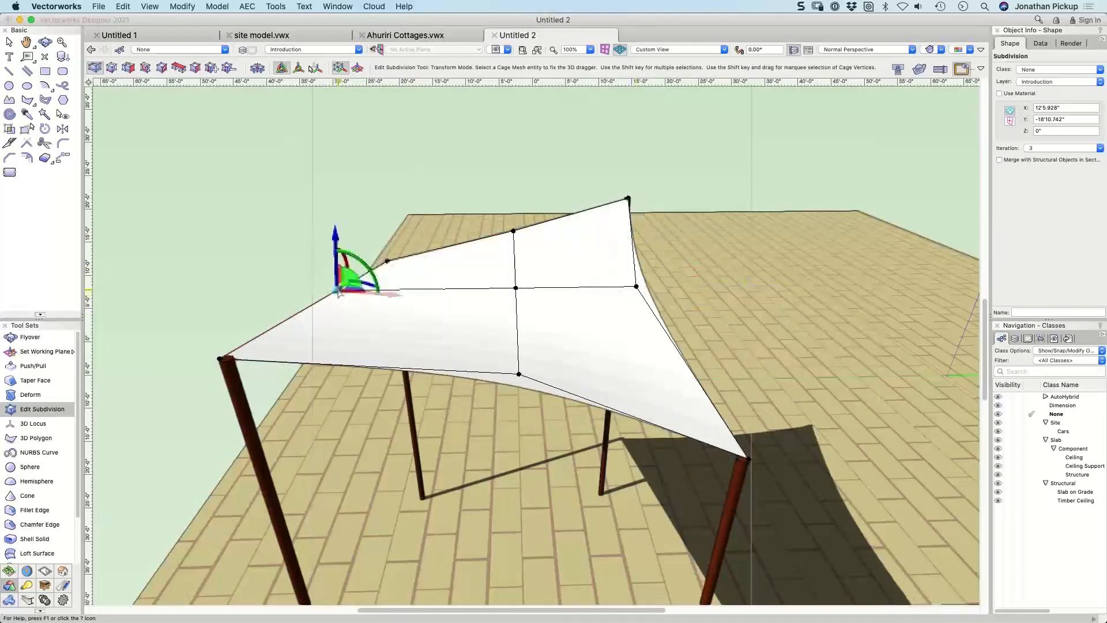
left_click_drag(338, 291, 371, 289)
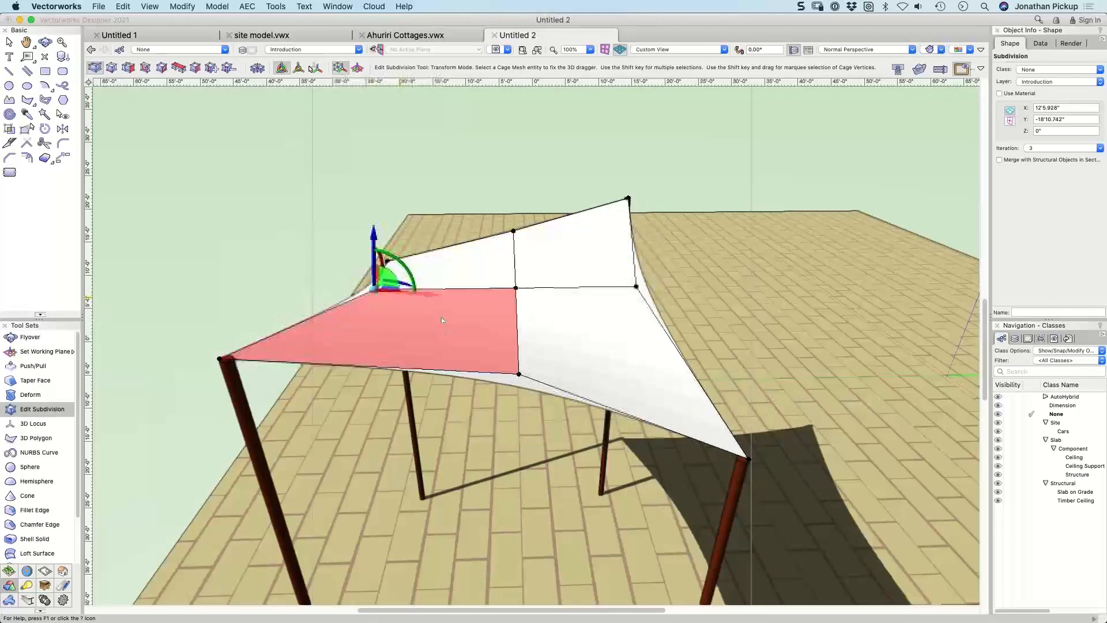
Step: Create a cube subdivision primitive with size 2'11.984" and 3 iterations, and place it on the paved slab away from the shade sail
middle_click_drag(389, 385, 791, 450, "shift")
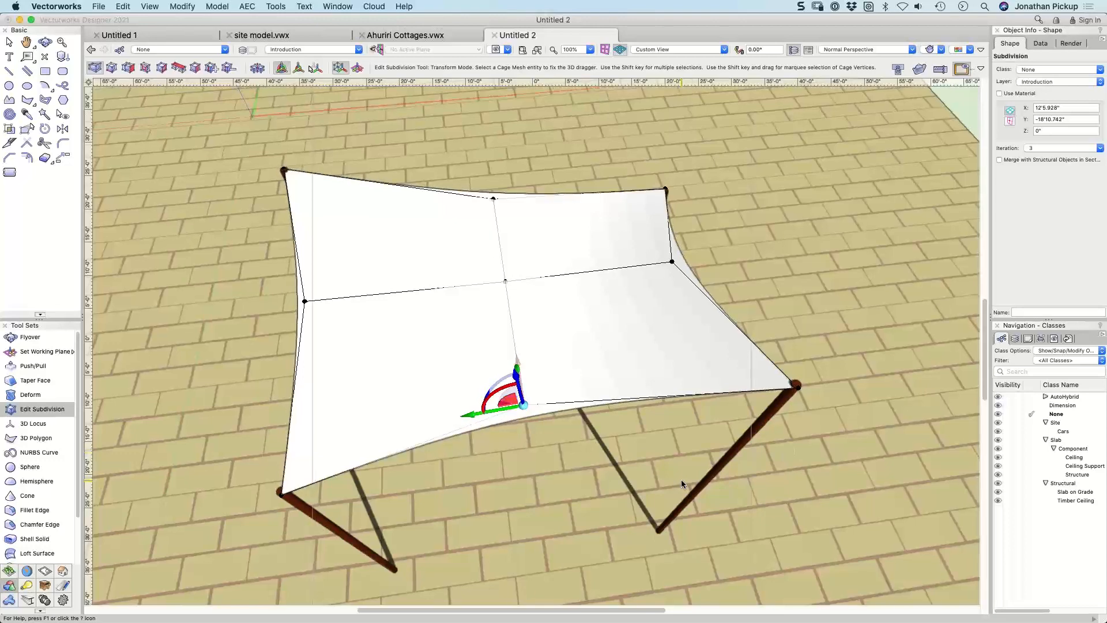
scroll(680, 482, "down", 2)
scroll(682, 483, "down", 2)
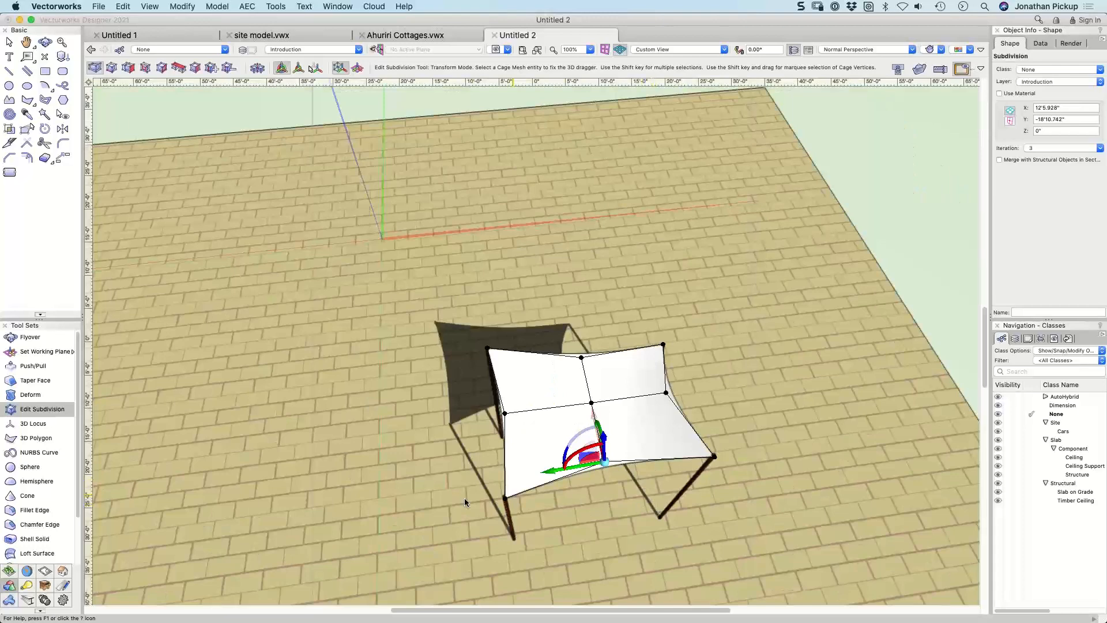
scroll(465, 497, "down", 4)
middle_click_drag(438, 474, 687, 402)
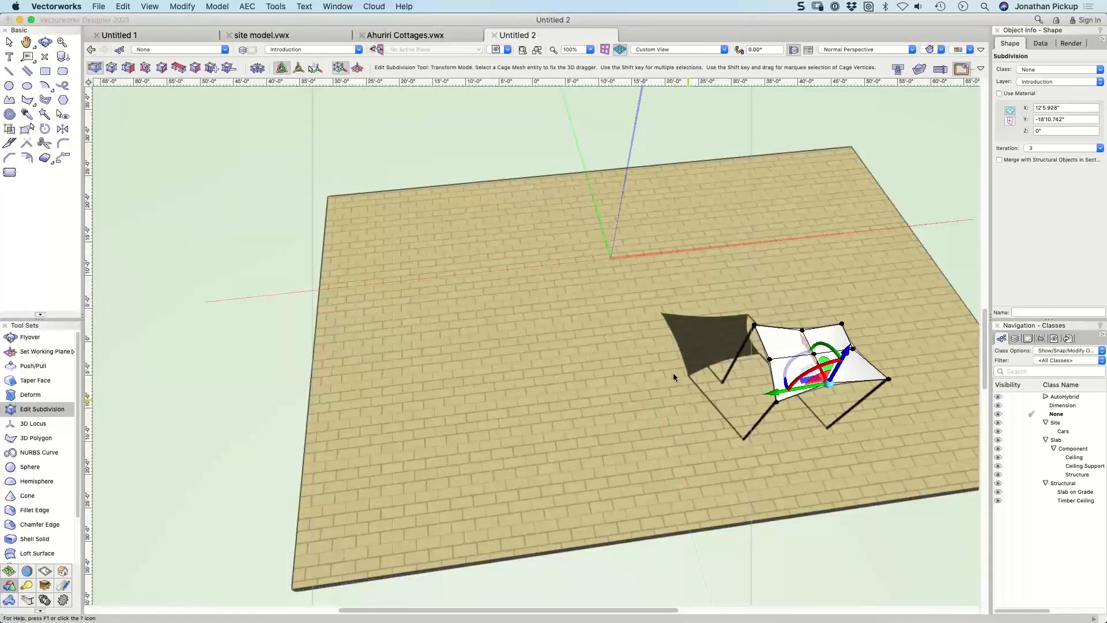
double_click(51, 410)
left_click(582, 94)
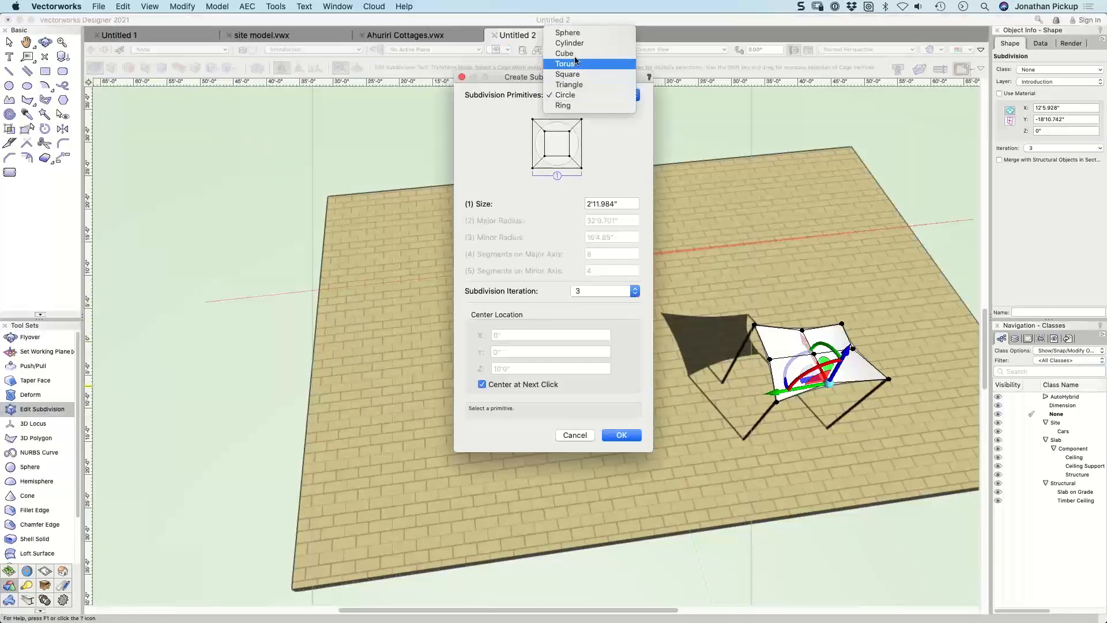
left_click(571, 74)
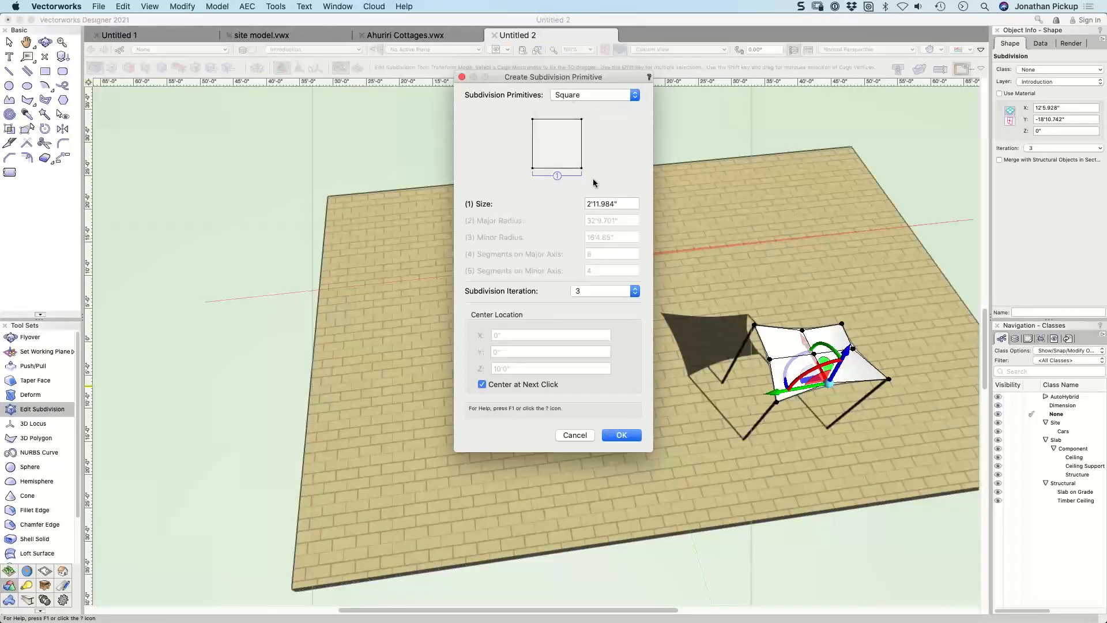
left_click(603, 98)
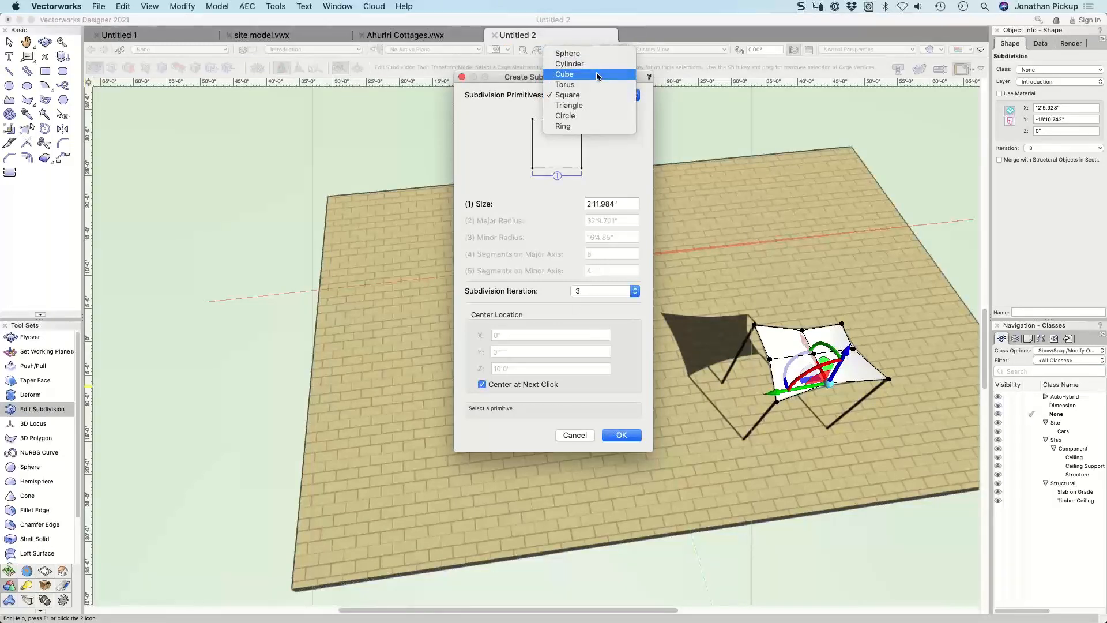
left_click(597, 75)
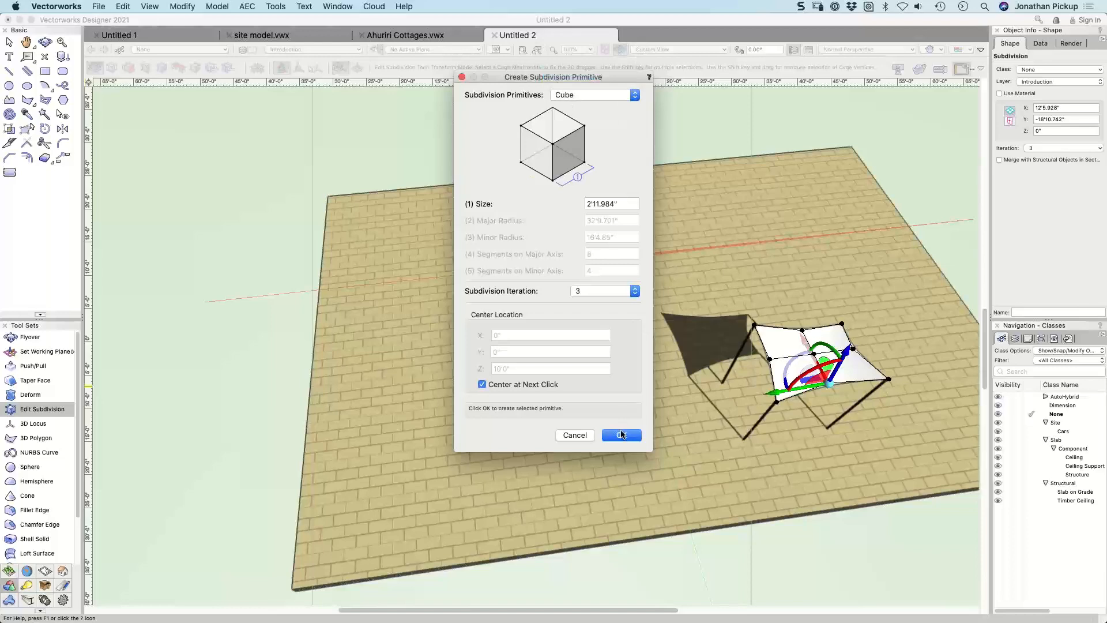
left_click(505, 386)
left_click(505, 385)
left_click(613, 435)
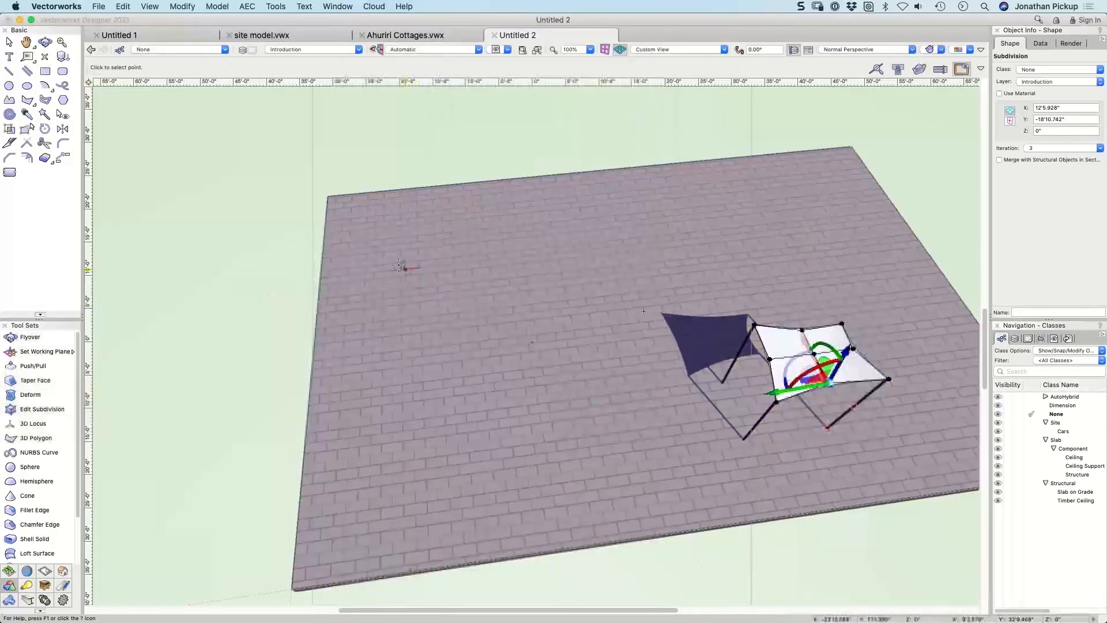
left_click(397, 262)
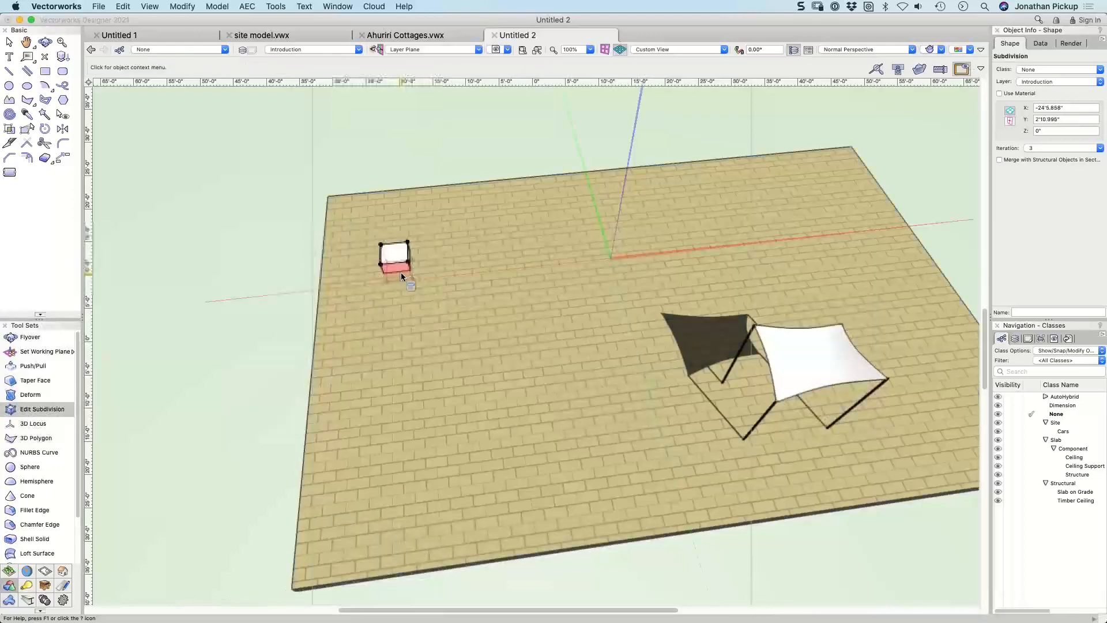
Step: Move the subdivision cube off the paved slab onto the open ground beside its edge
middle_click_drag(425, 253, 407, 255, "ctrl")
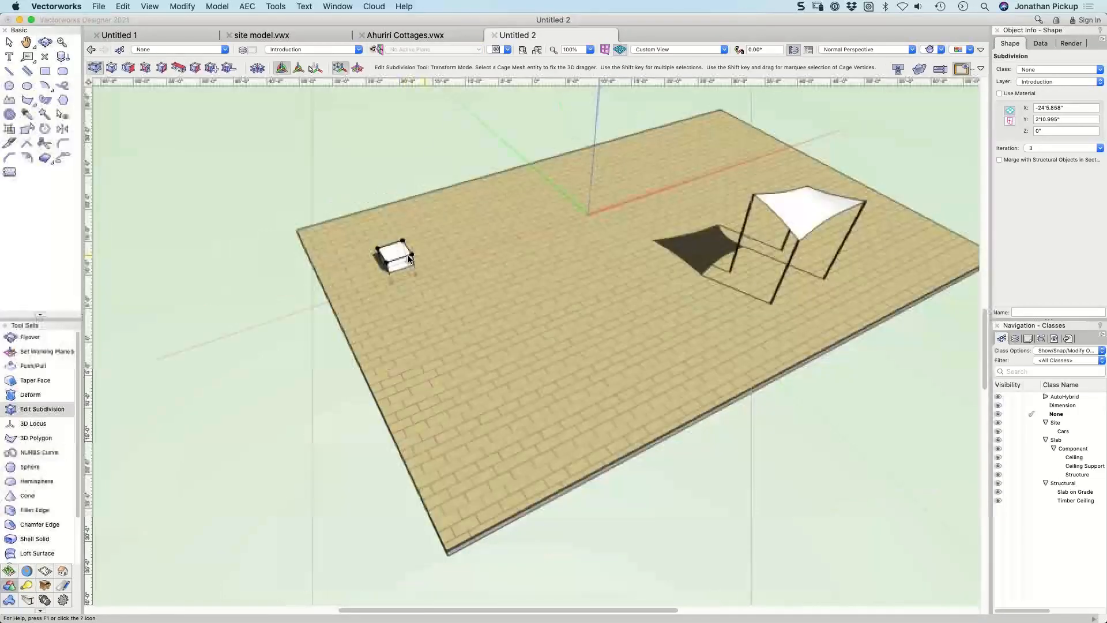
key("x")
scroll(218, 332, "up", 5)
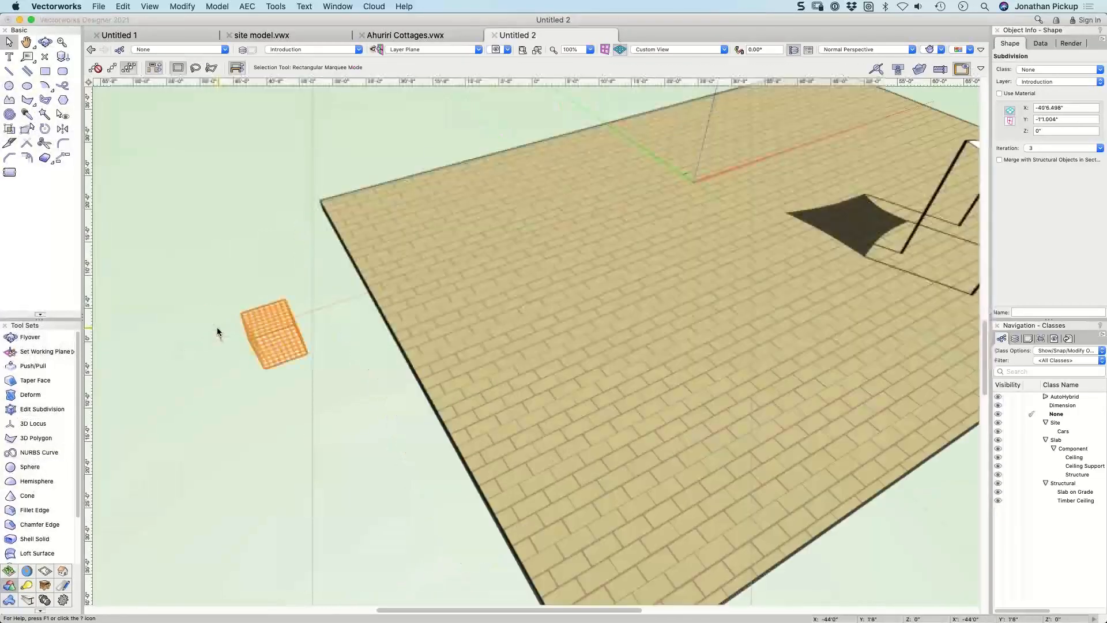
middle_click_drag(218, 332, 277, 254, "ctrl")
scroll(240, 332, "up", 5)
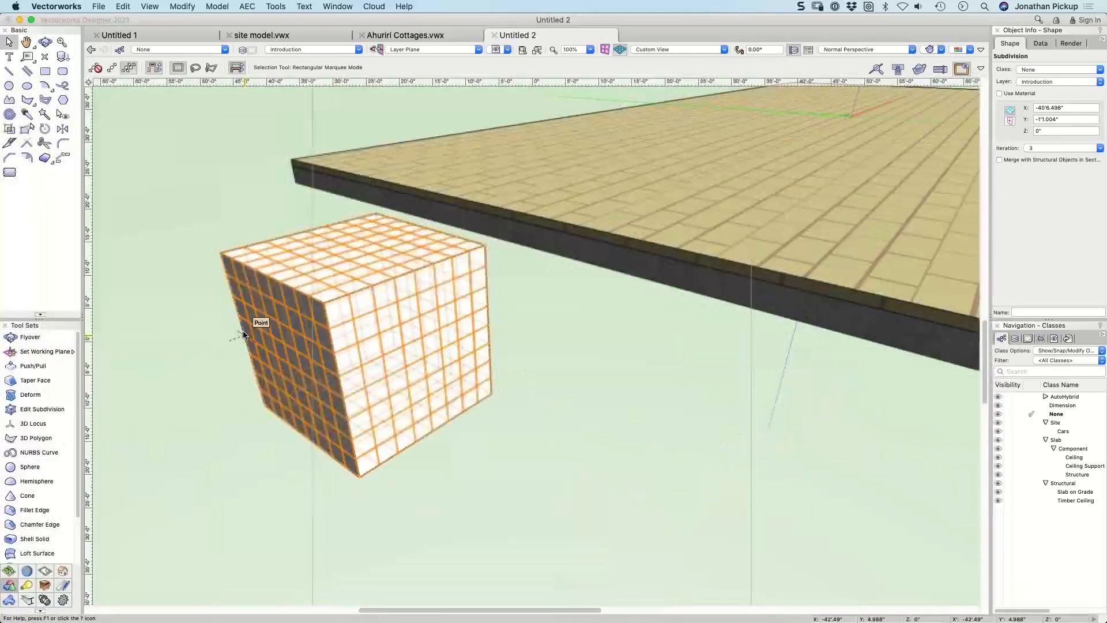
left_click_drag(243, 333, 242, 282)
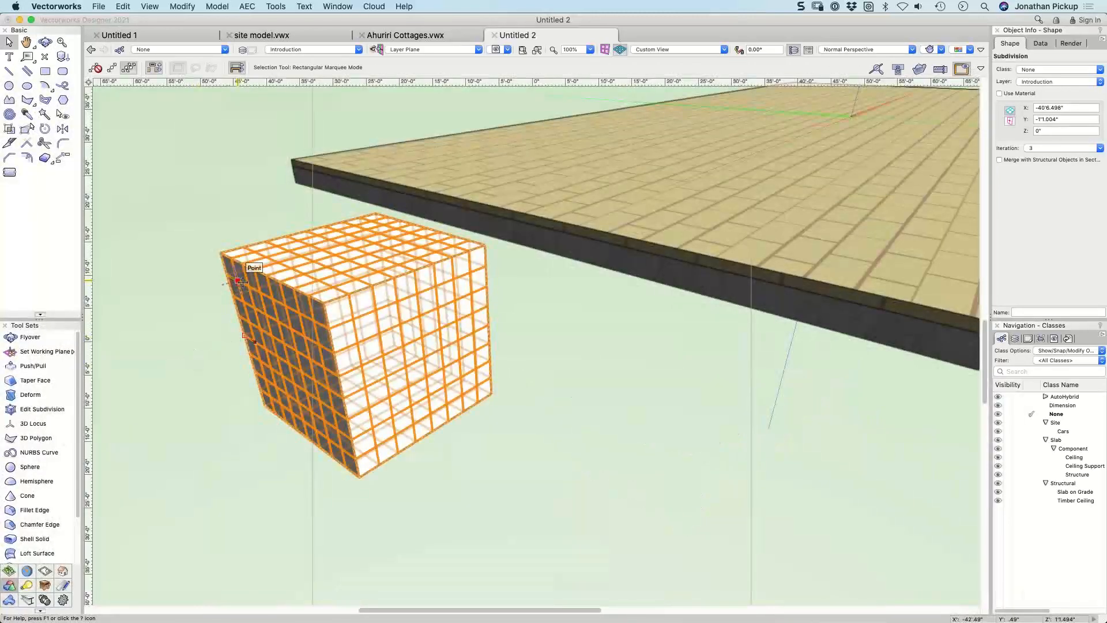
Step: In the Edit Subdivision tool's Transform mode, shift the cube's top face vertically and tilt it by about -25.49°
double_click(220, 254)
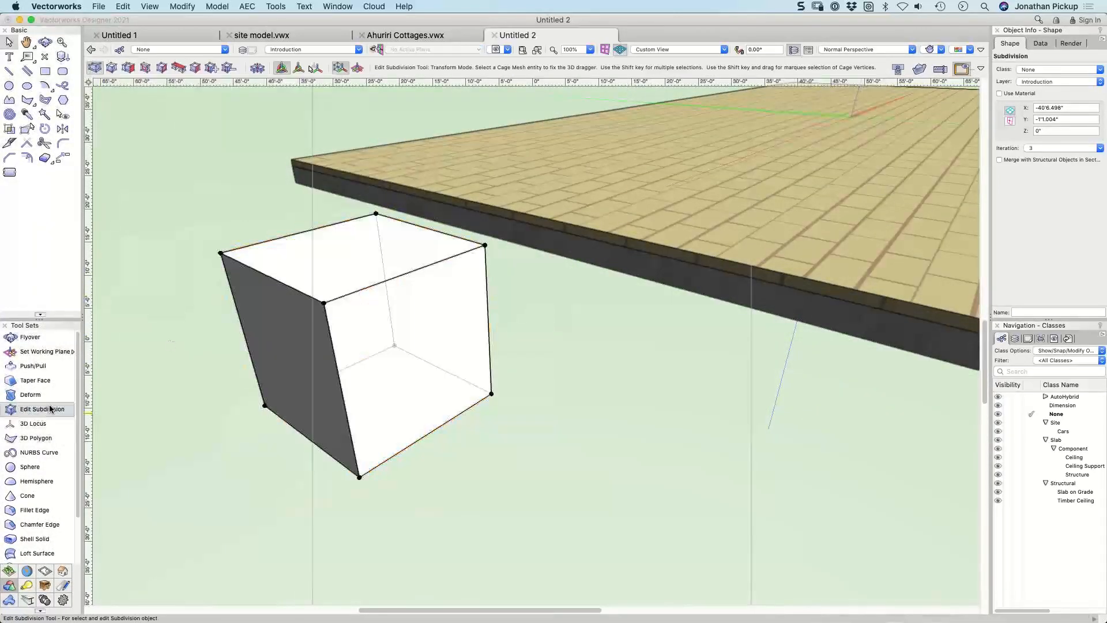
left_click(220, 255)
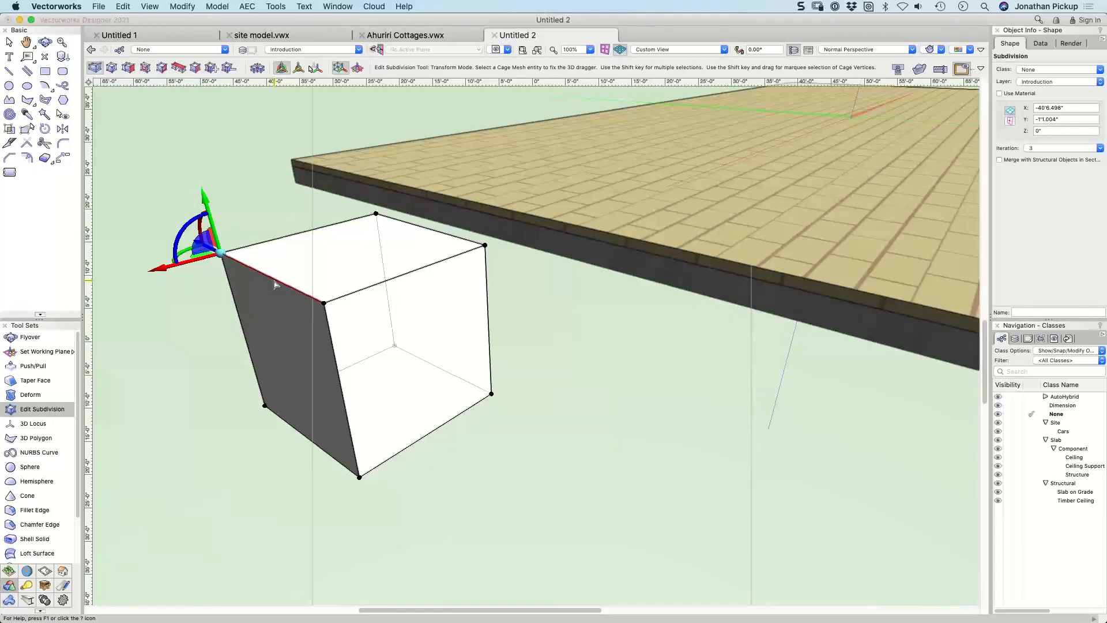
left_click(346, 251)
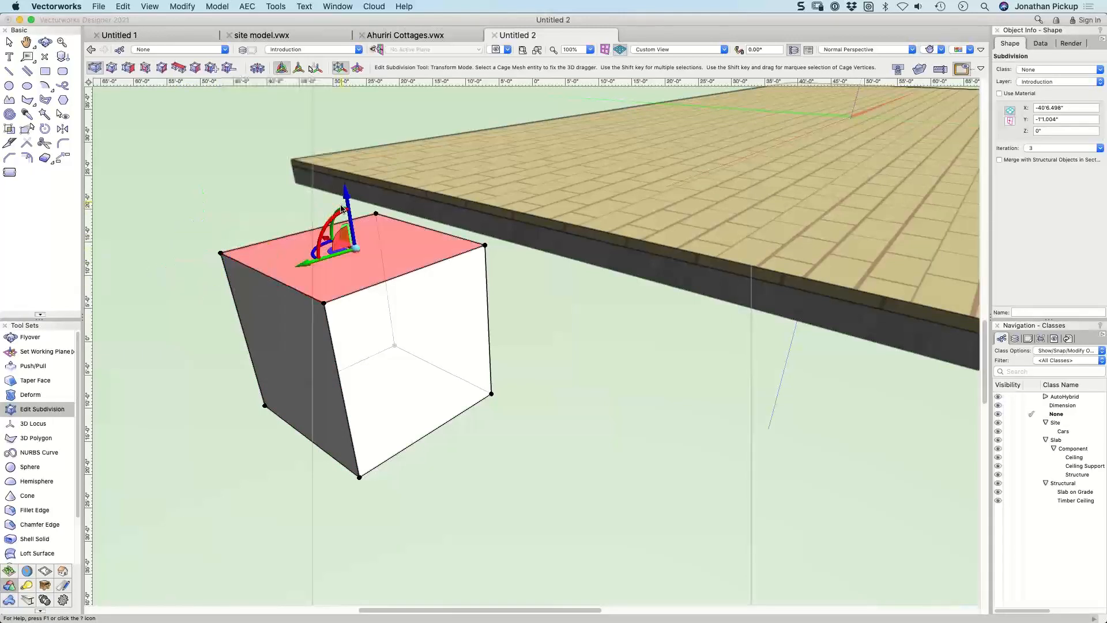
left_click(345, 202)
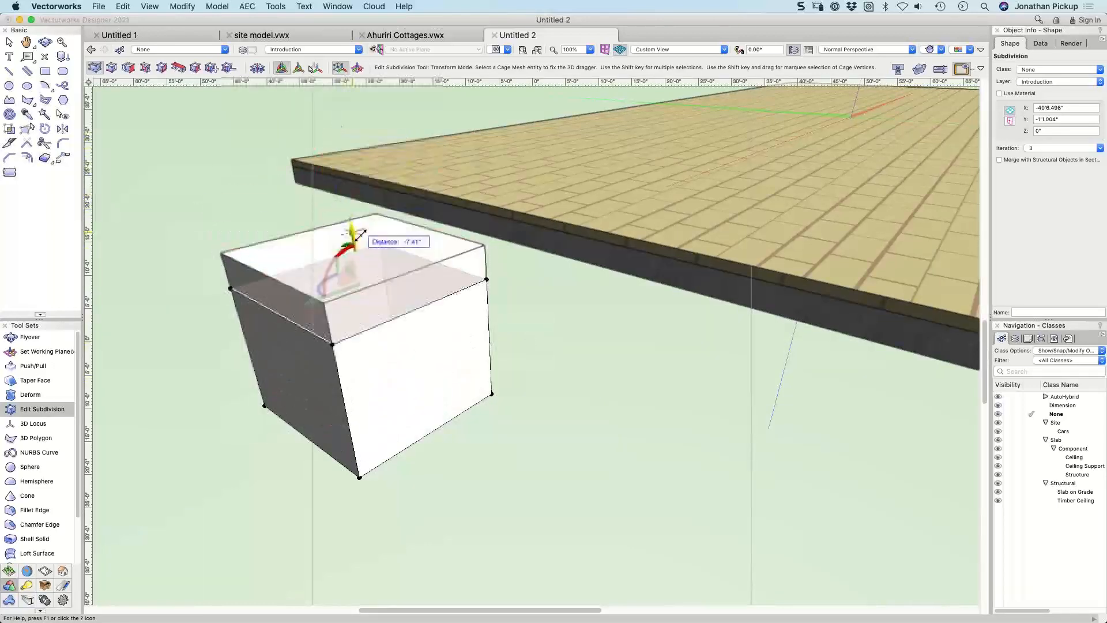
left_click(345, 242)
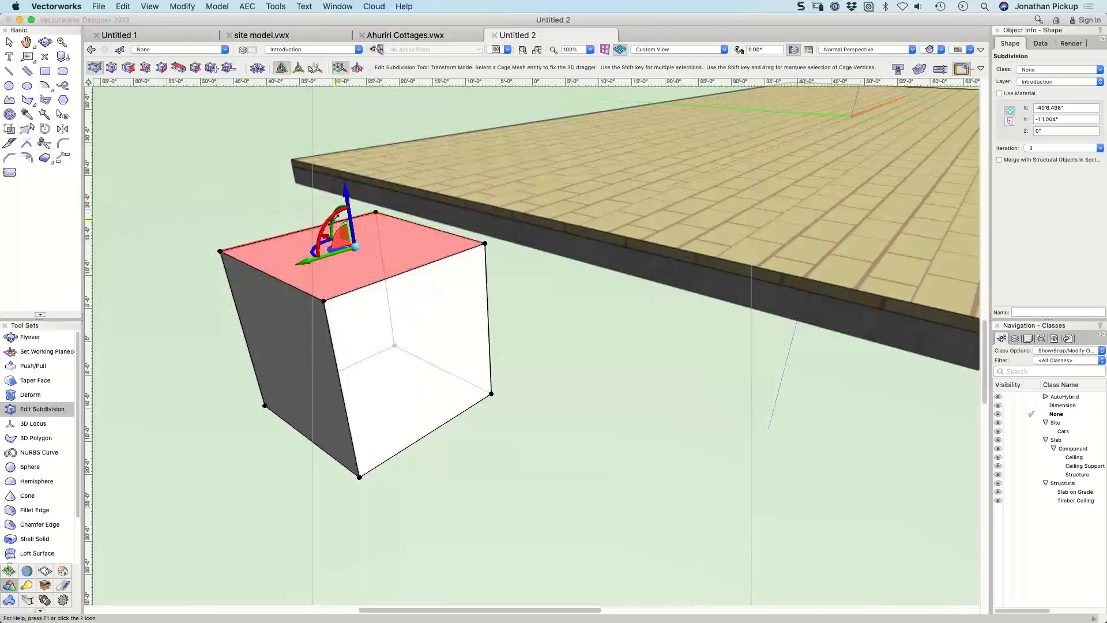
left_click(329, 221)
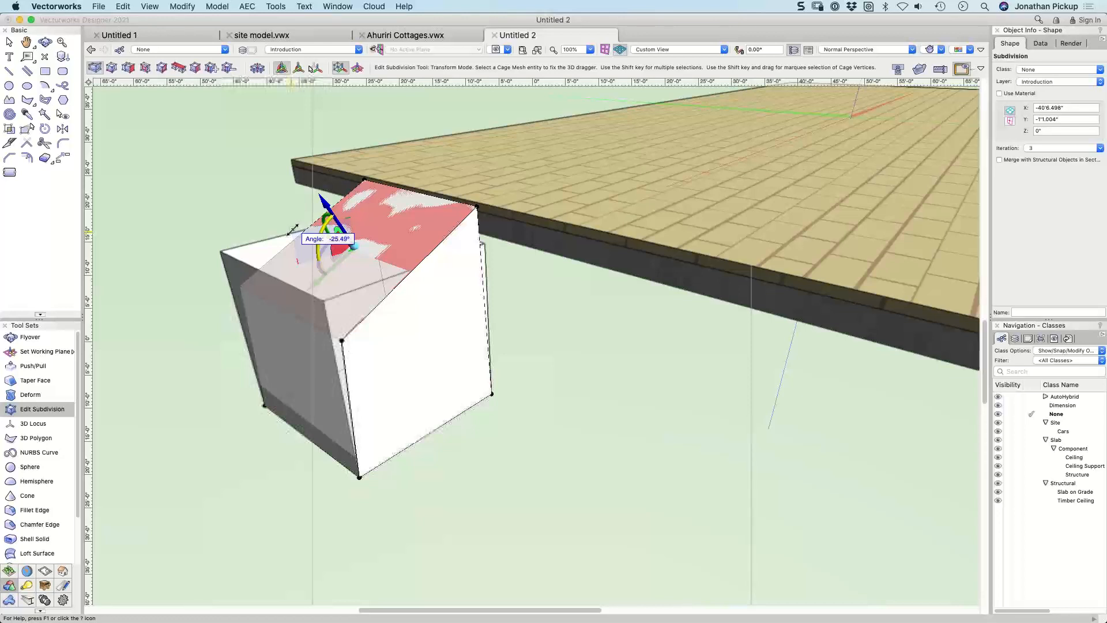
left_click(292, 229)
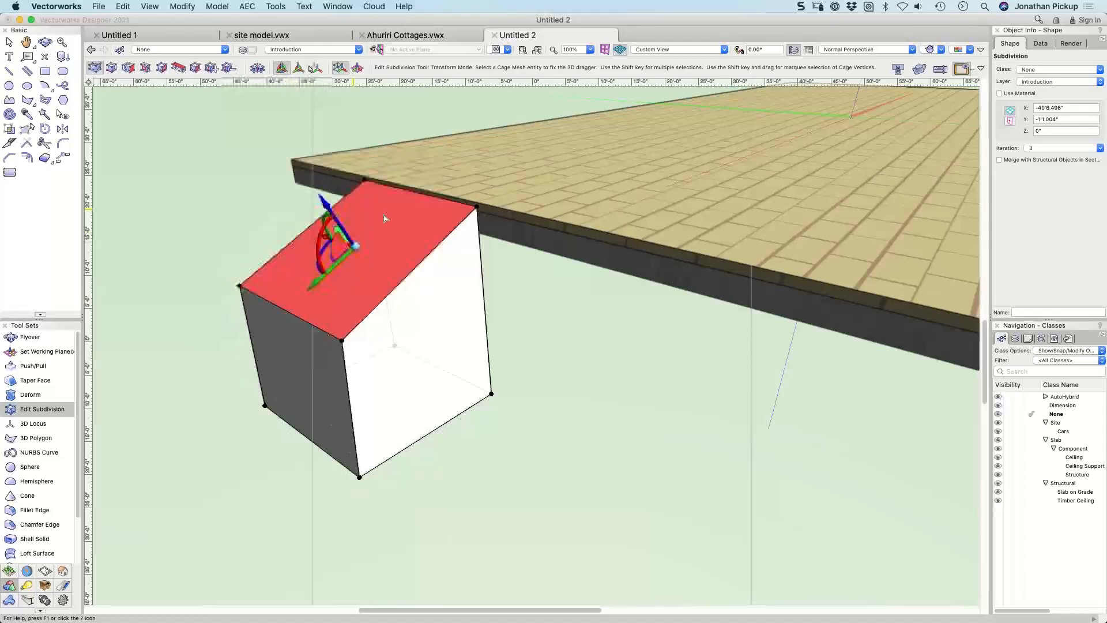
Step: Switch to the Edit Subdivision tool's Crease mode and toggle the crease on an upper edge of the tilted cube's cage
middle_click_drag(275, 312, 261, 208, "ctrl")
left_click(112, 69)
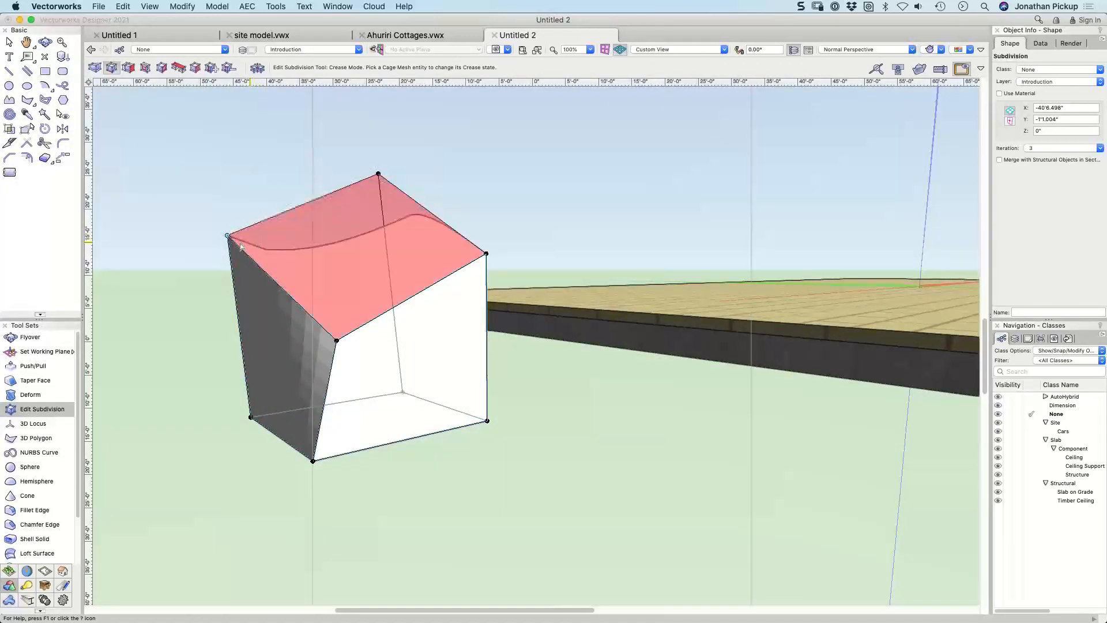
left_click(630, 246)
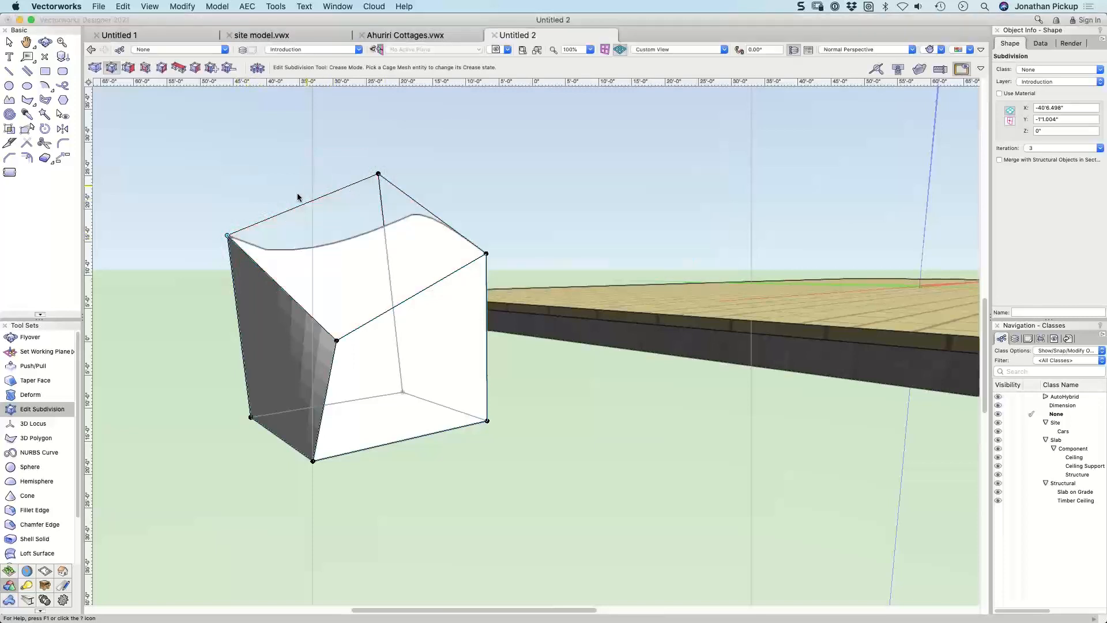
left_click(297, 207)
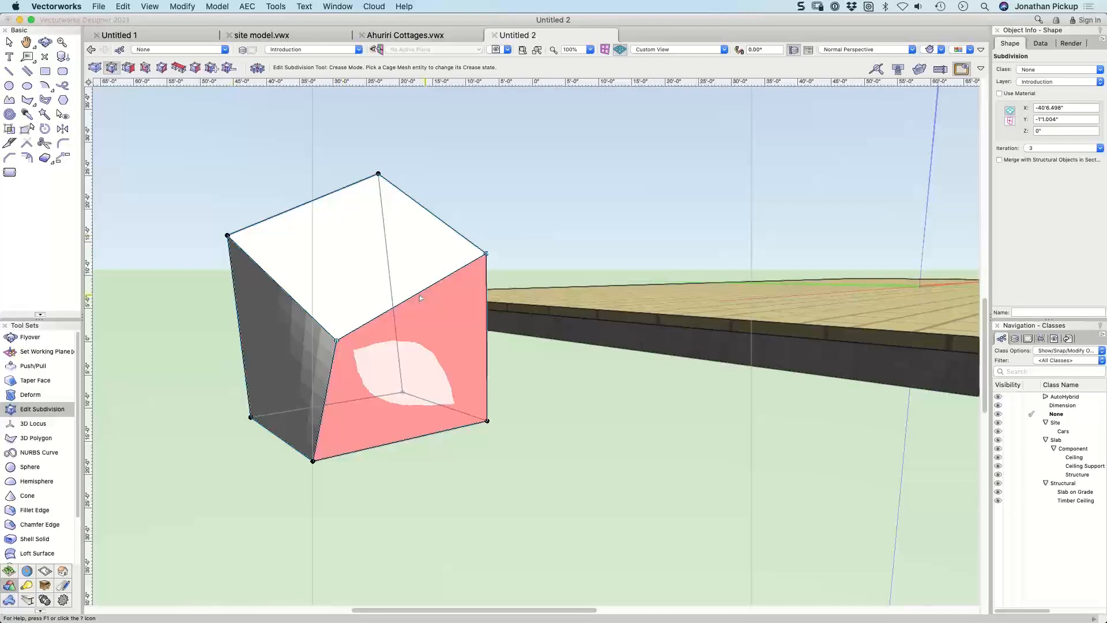
Step: Try smoothing the side faces of the tilted cube in Crease mode and undo those crease changes
left_click(307, 326)
middle_click_drag(306, 344, 686, 438)
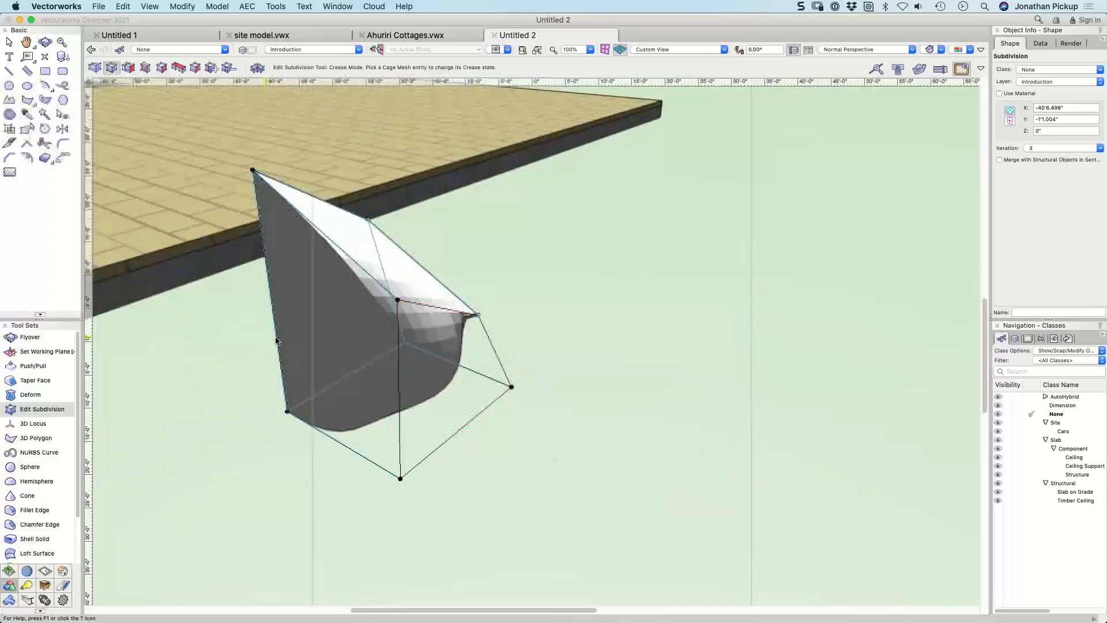
left_click(339, 371)
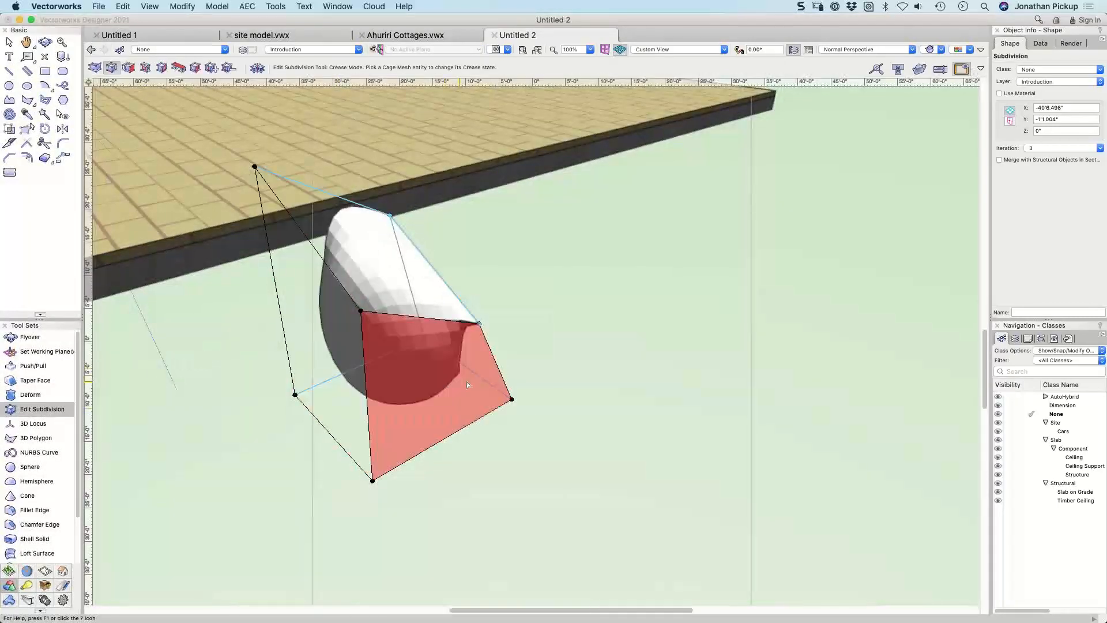
middle_click_drag(457, 380, 117, 308)
key("super+z")
key("super+z")
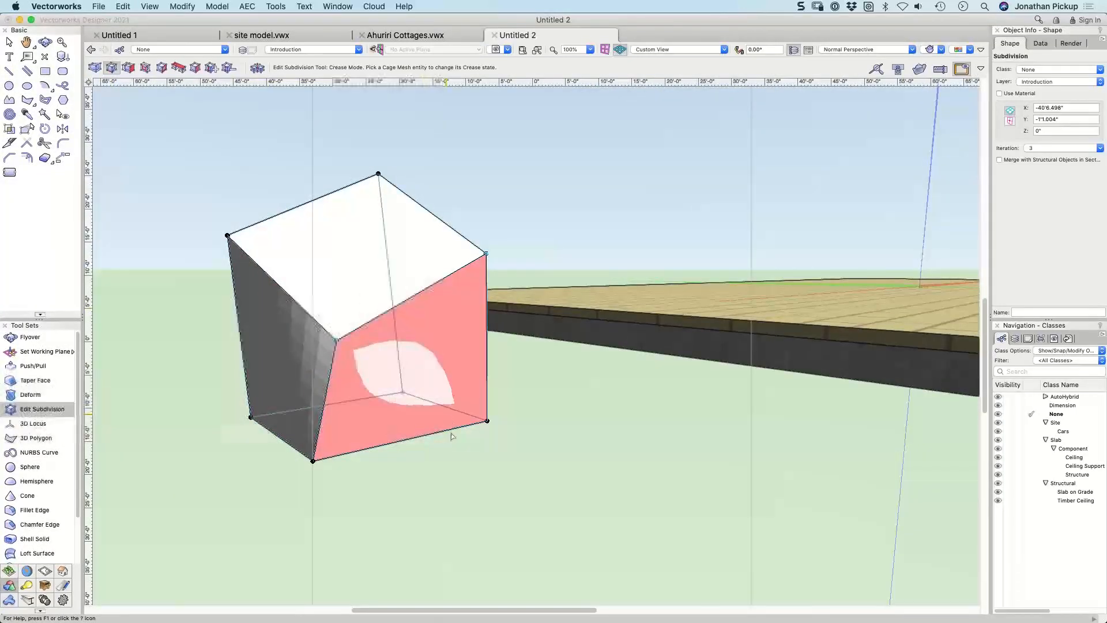
Step: Smooth the tilted cube's dark side face in Crease mode and make the same face sharp again
left_click(260, 375)
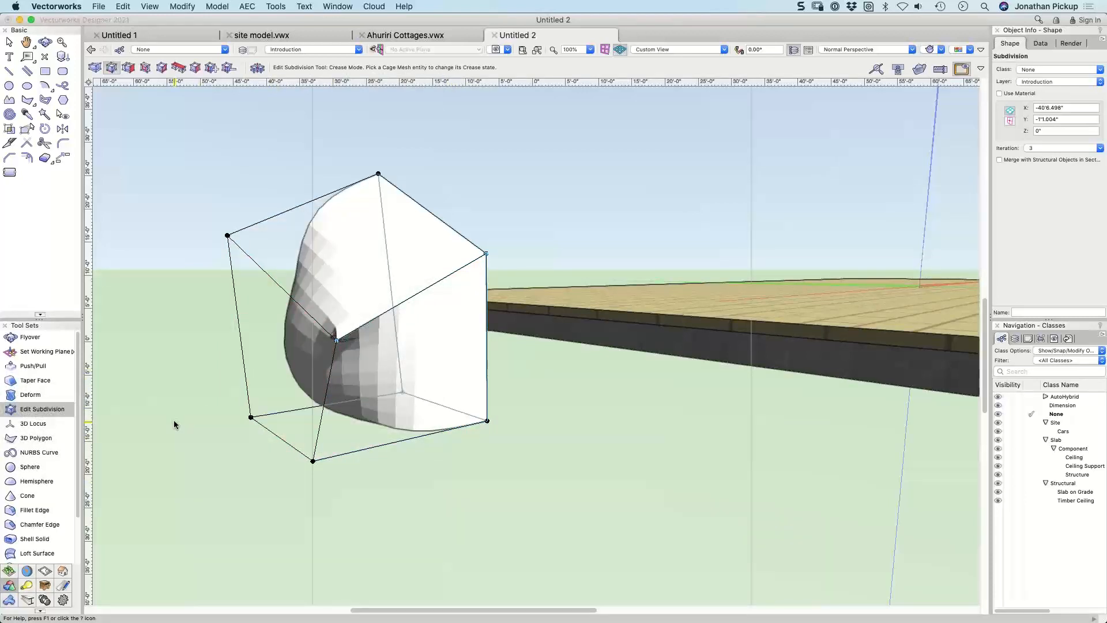
left_click(265, 368)
middle_click_drag(326, 503, 201, 588, "shift")
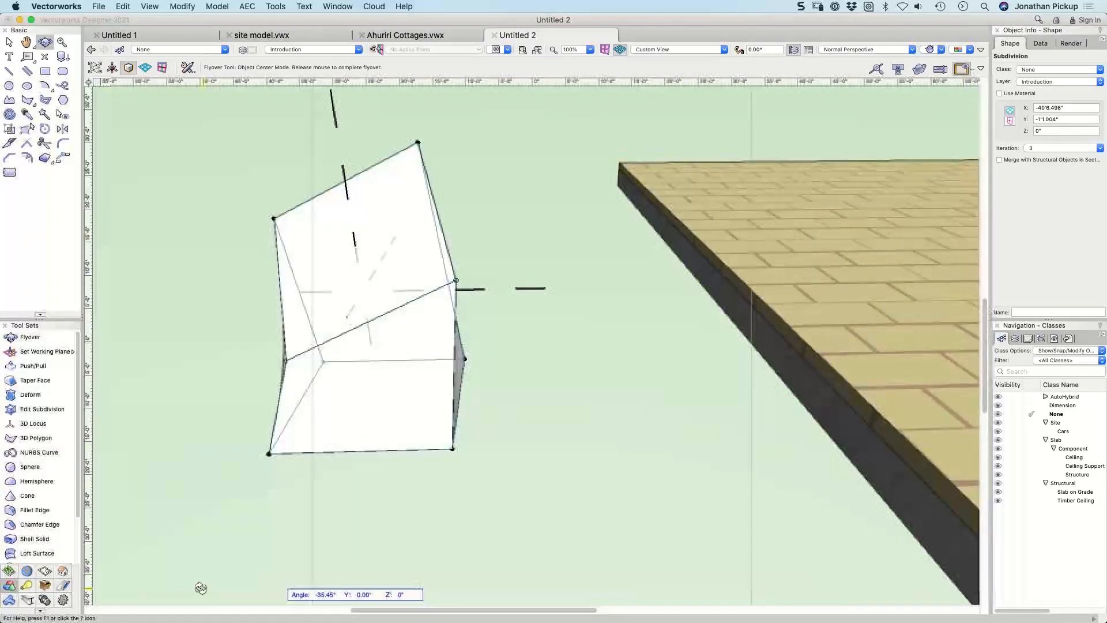
Step: Place a second cube subdivision beside the tilted one, at X -46'0" and Y -2'0"
scroll(244, 439, "down", 3)
middle_click_drag(319, 432, 607, 420)
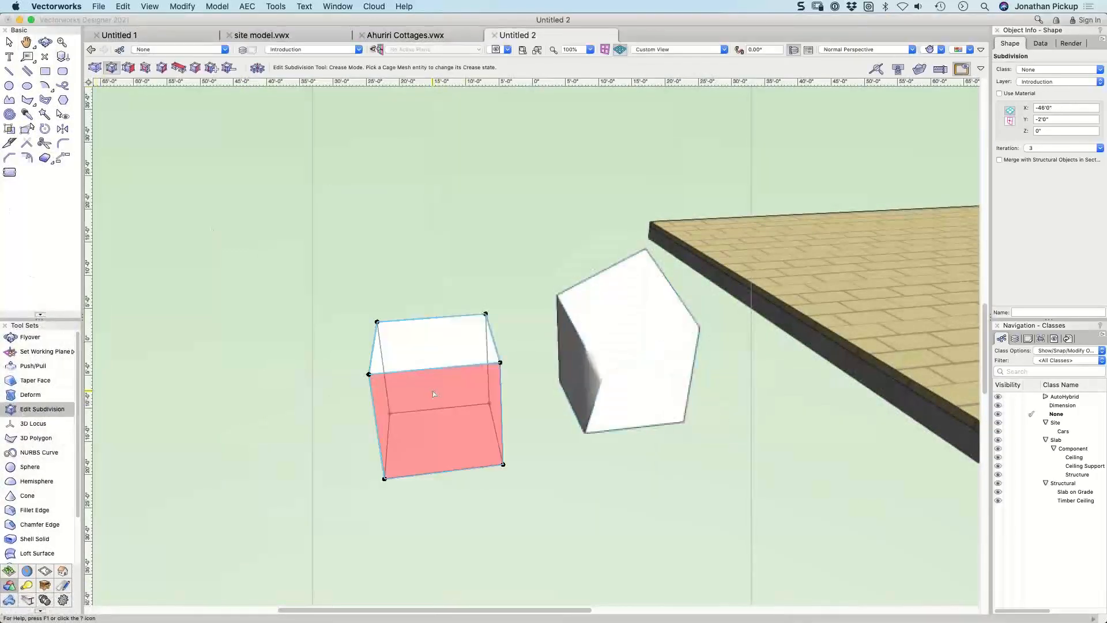
key("x")
middle_click_drag(359, 305, 157, 123, "shift")
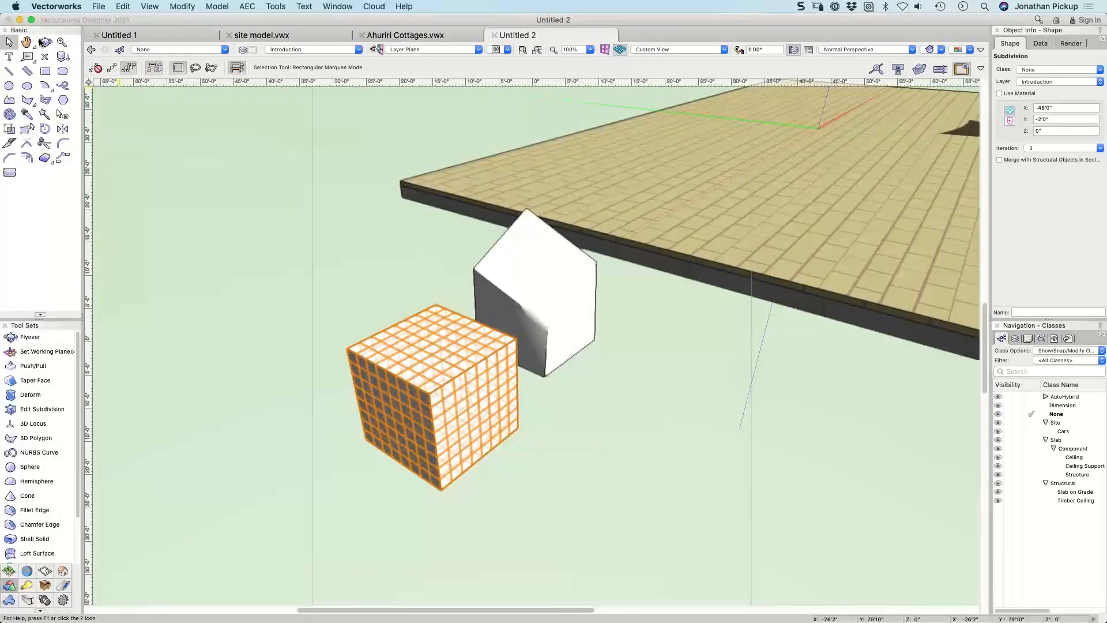
Step: In Crease mode, smooth the second cube's four parallel lengthwise edges to form a cylinder
left_click(33, 415)
left_click(384, 369)
middle_click_drag(284, 407, 240, 351, "super")
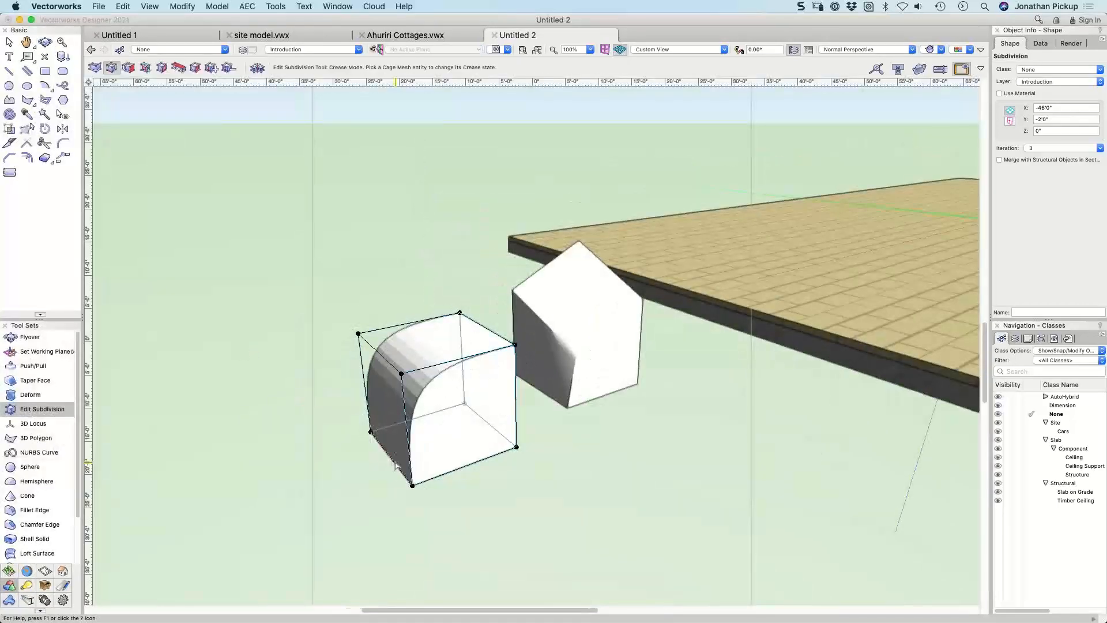
middle_click_drag(440, 464, 266, 436, "super")
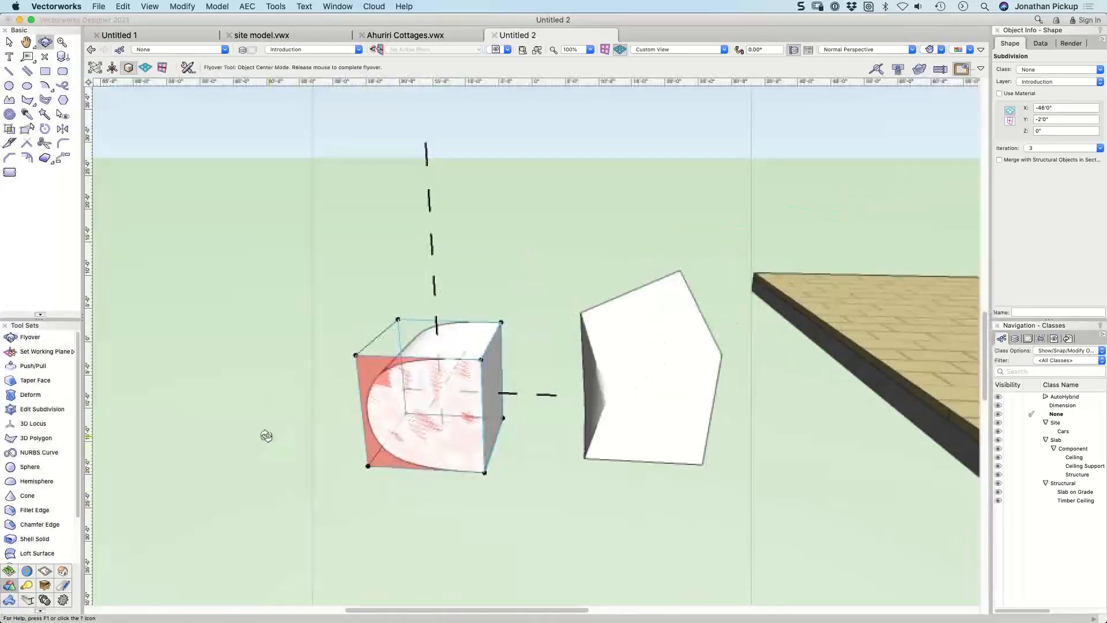
left_click(488, 347)
left_click(494, 446)
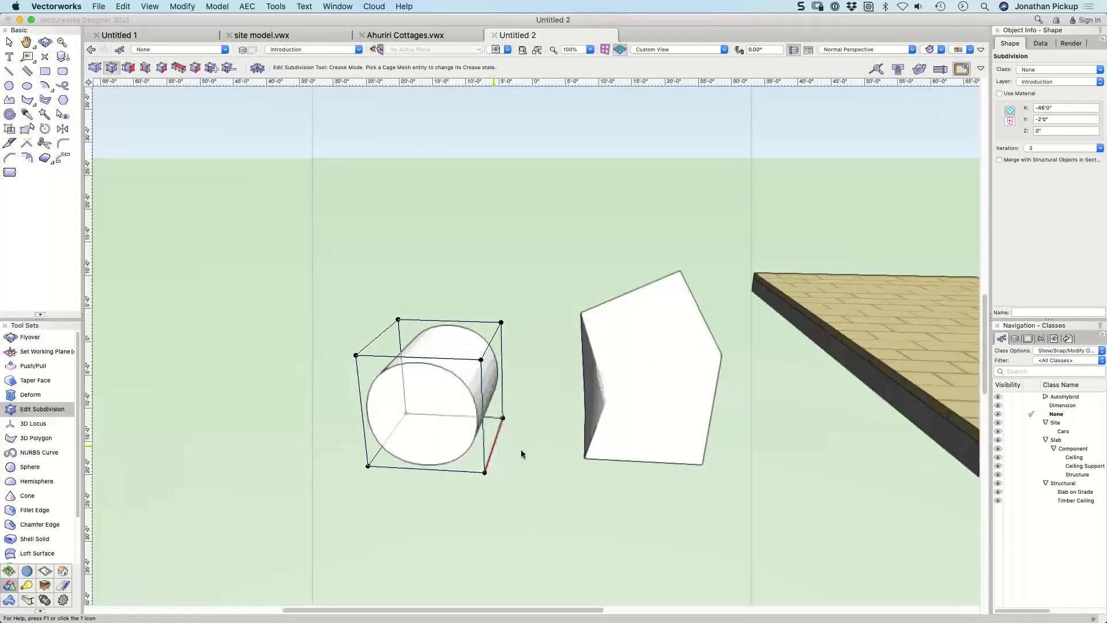
Step: Remove the creases from the lower and side edges of the cylinder's front end to round that end off
middle_click_drag(494, 452, 718, 473, "super")
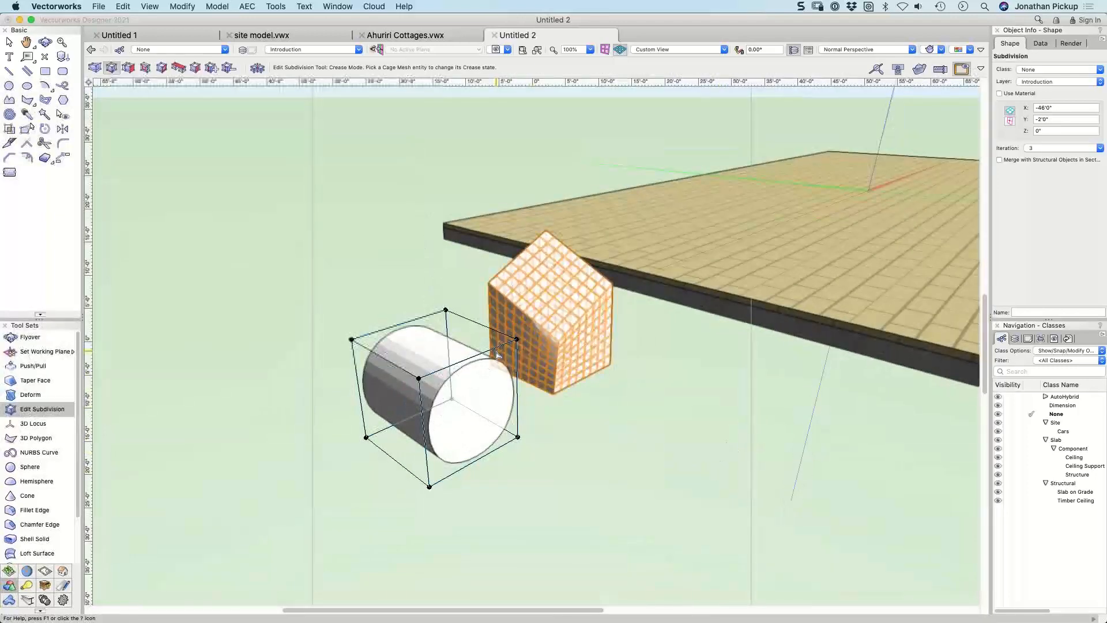
left_click(497, 451)
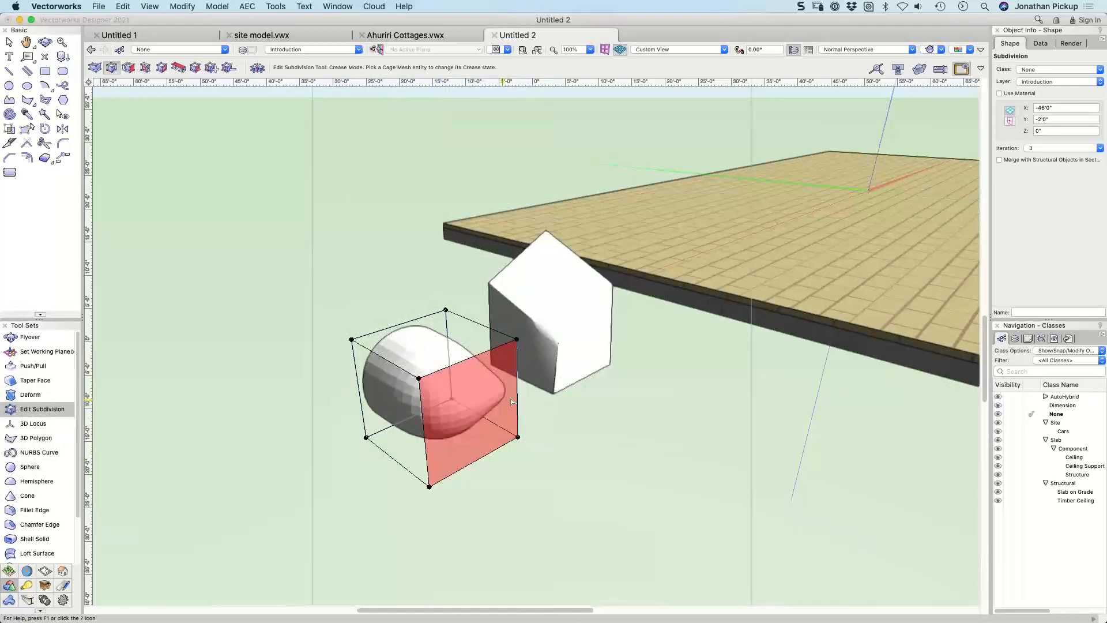
left_click(517, 402)
middle_click_drag(449, 420, 356, 371, "super")
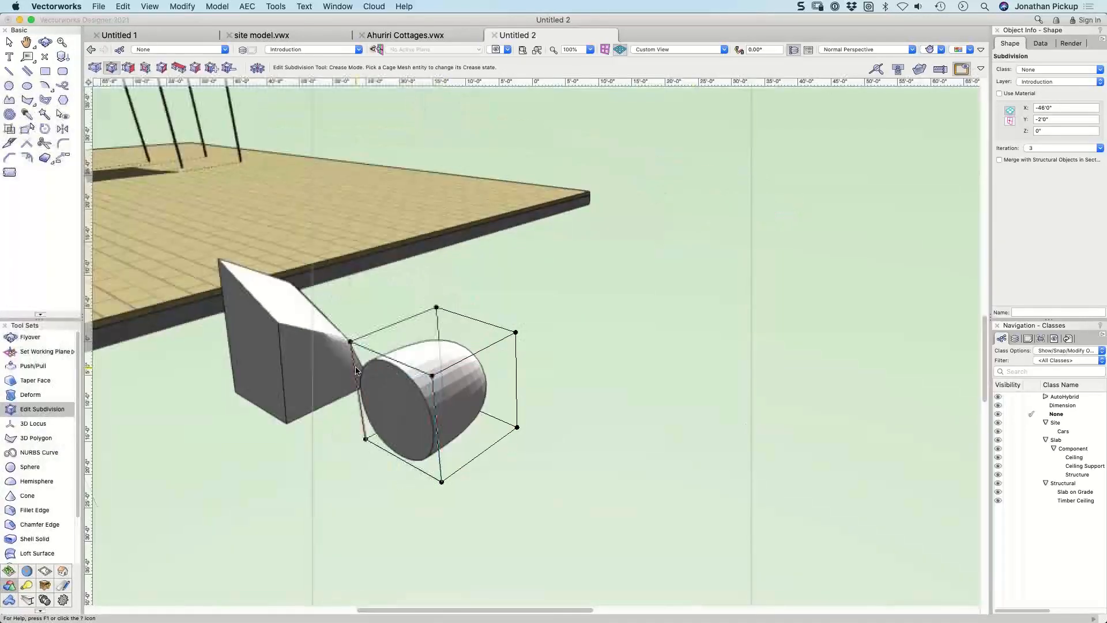
Step: Remove the remaining creases from the flat front end's edges to turn the cylinder into a sphere
left_click(356, 370)
left_click(381, 450)
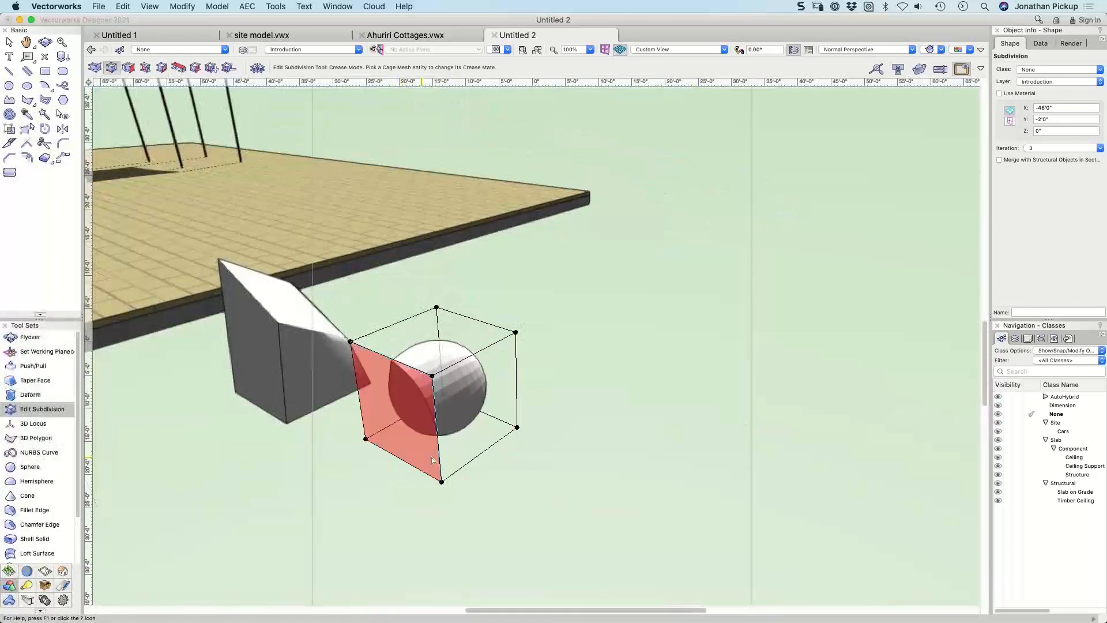
left_click(439, 457)
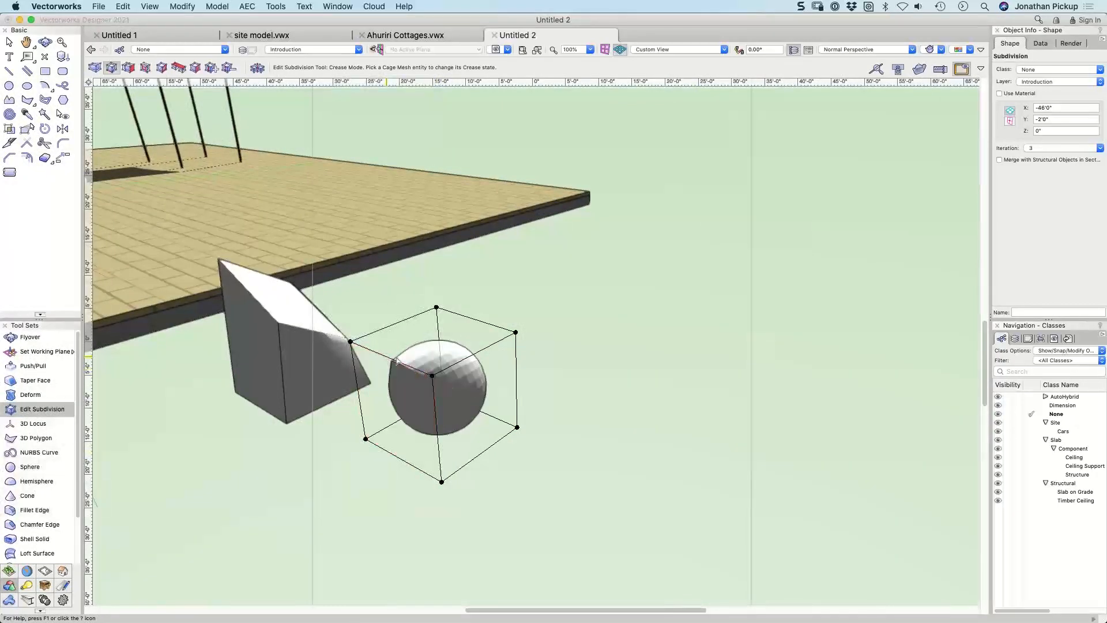
Step: Crease the faces around the sphere in Crease mode to restore it to a sharp-edged cube
middle_click_drag(479, 398, 83, 373, "super")
left_click(452, 401)
middle_click_drag(365, 415, 765, 449, "super")
left_click(473, 410)
middle_click_drag(505, 390, 86, 305, "super")
left_click(468, 372)
middle_click_drag(412, 375, 548, 455, "super")
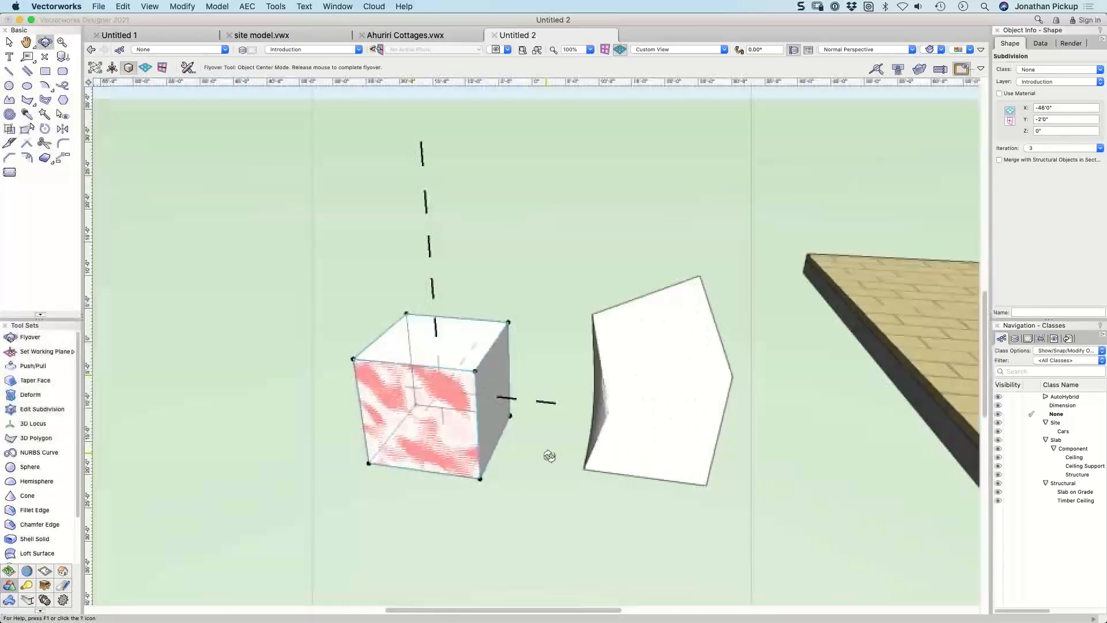
Step: Try rounding the cube by smoothing the front and back edges of its top face
left_click(426, 370)
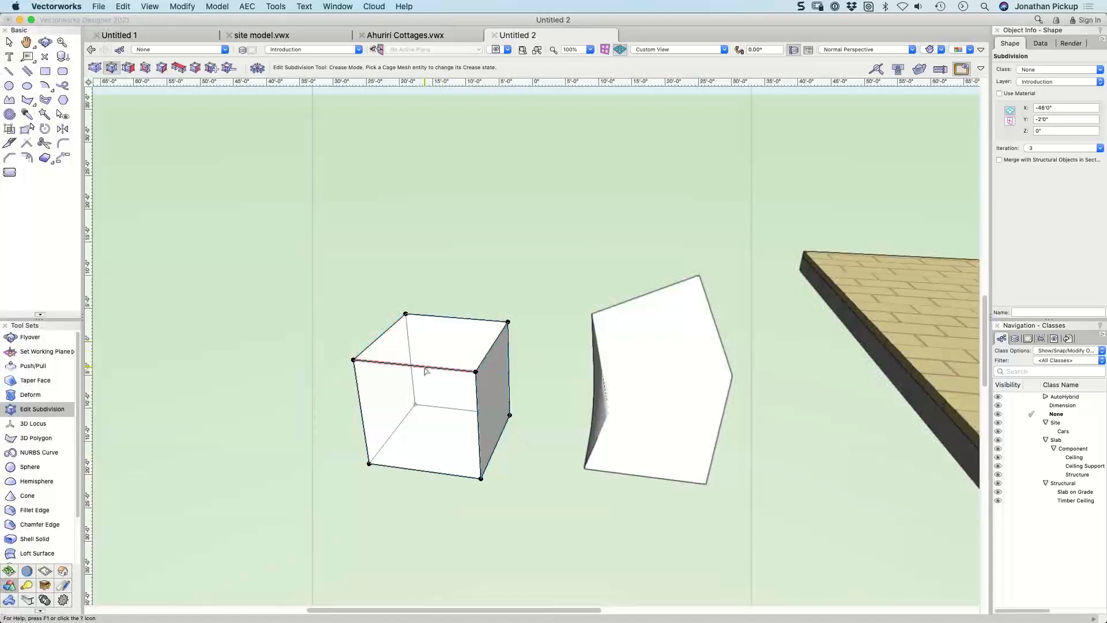
left_click(446, 320)
middle_click_drag(463, 357, 347, 358, "super")
key("super+z")
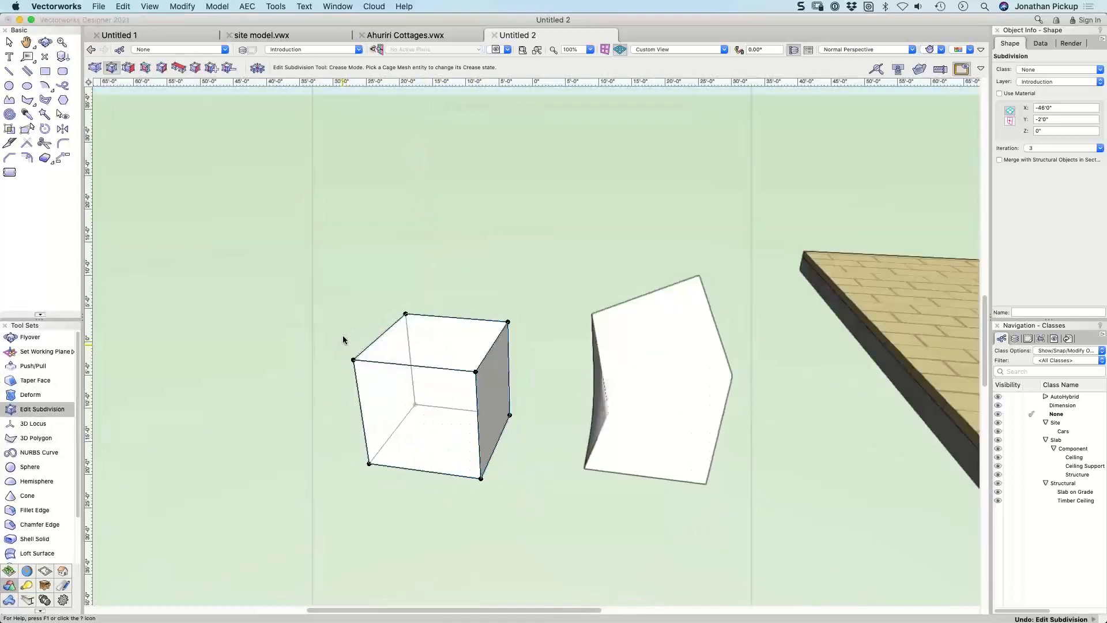
Step: In Split mode, add three splits around the cube, close to its back, front and top edges
middle_click_drag(278, 237, 214, 219, "super")
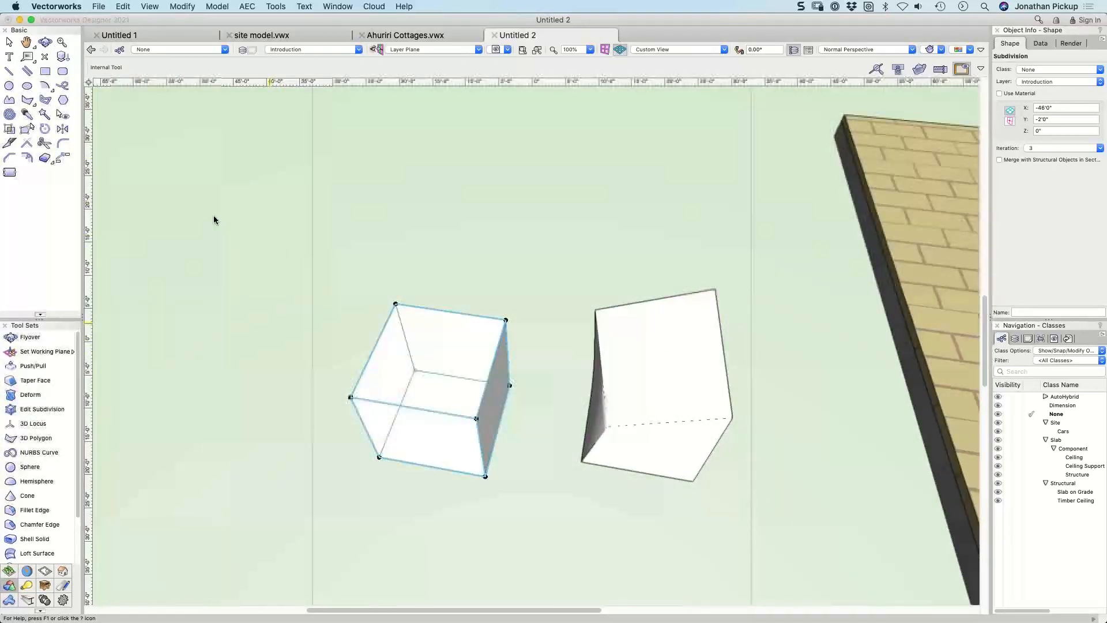
left_click(146, 68)
left_click(391, 314)
left_click(383, 319)
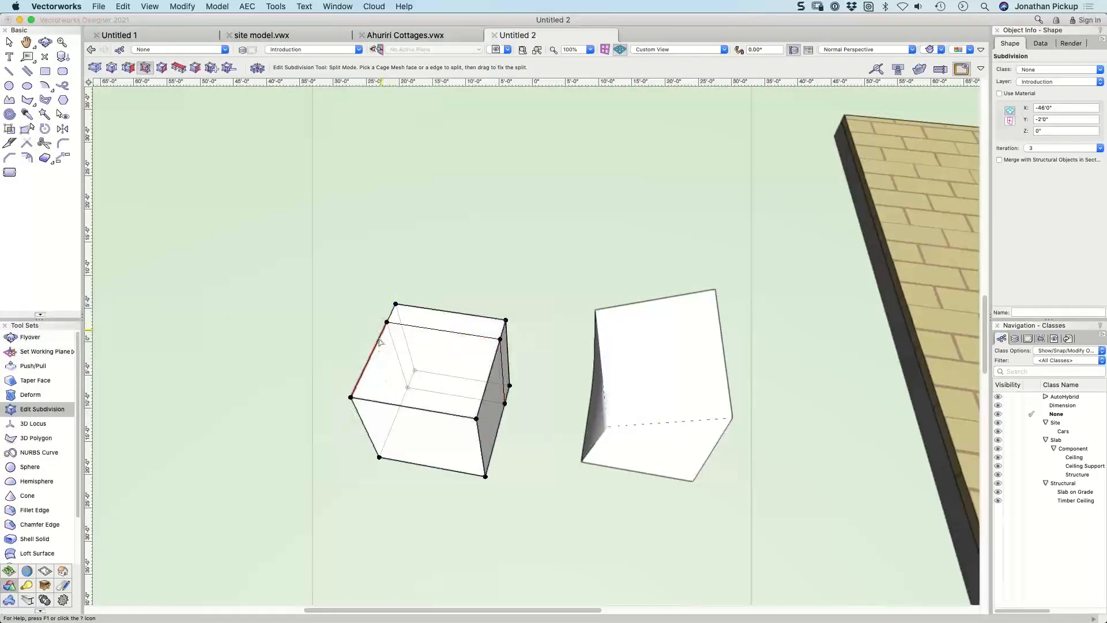
left_click(367, 363)
left_click(360, 373)
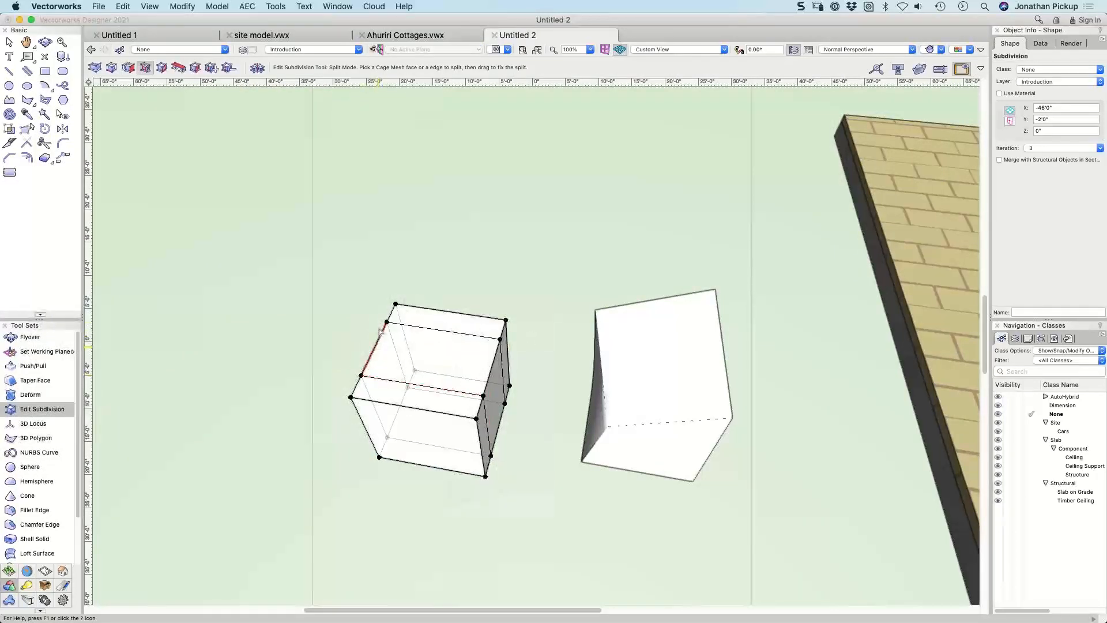
left_click(364, 424)
left_click(359, 414)
middle_click_drag(499, 334, 477, 304, "super")
Step: In Crease mode, smooth the split cube's front and back top edges to give them small rounded corners
left_click(111, 68)
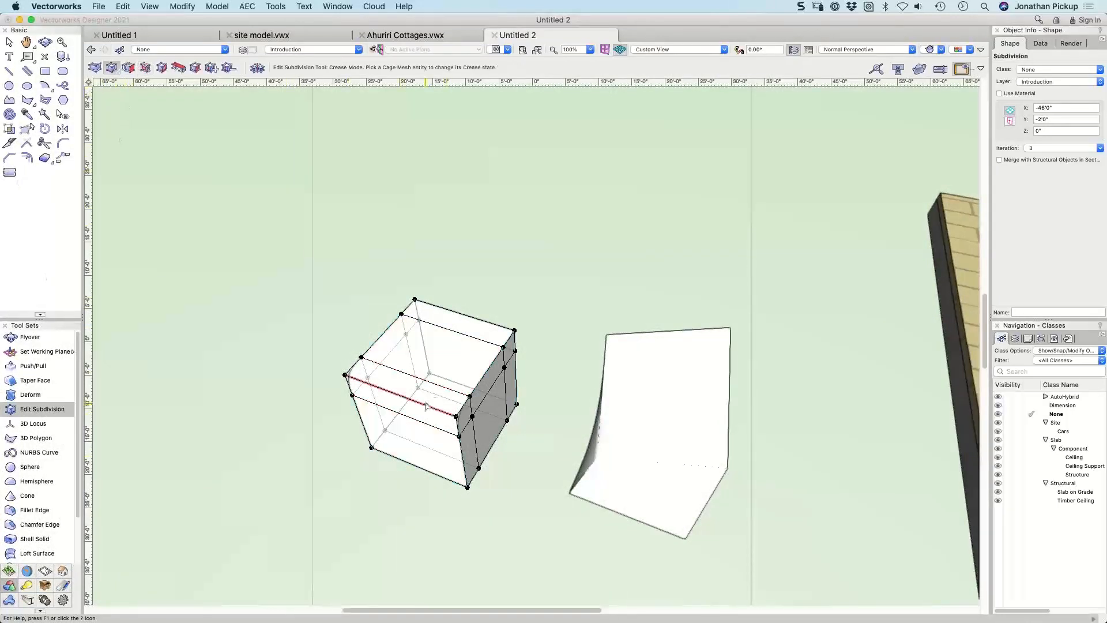
left_click(479, 319)
middle_click_drag(521, 326, 811, 203, "super")
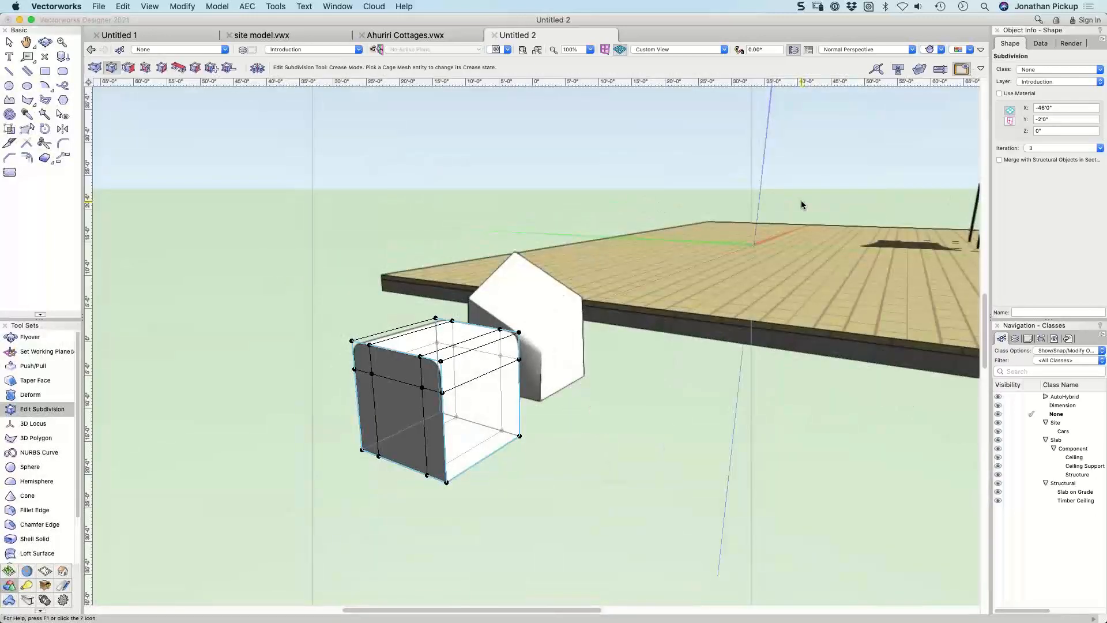
left_click(631, 246)
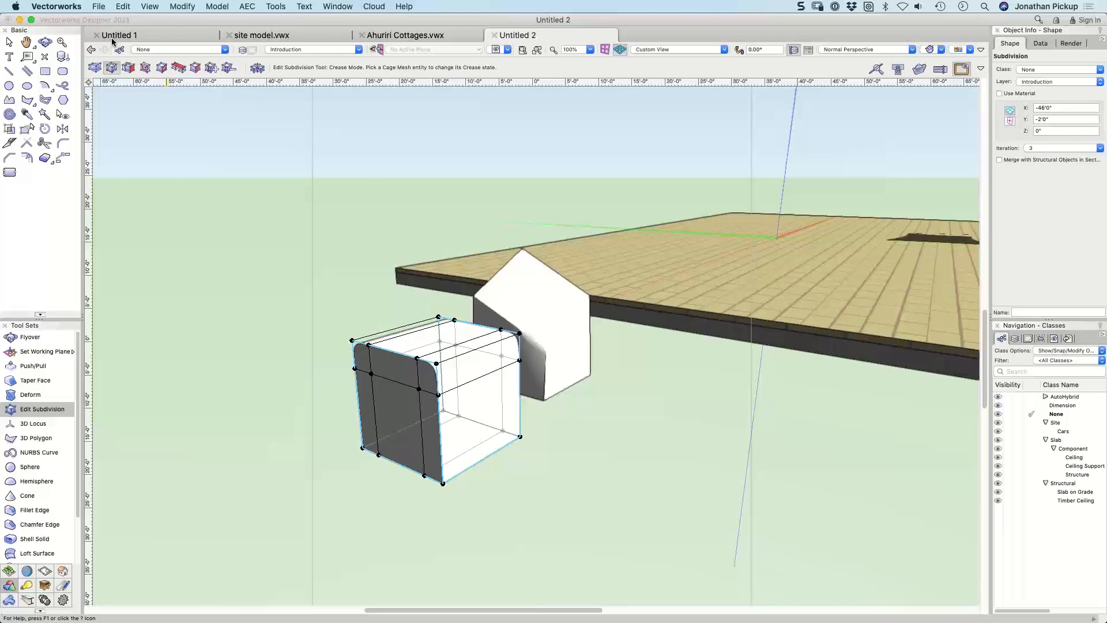
Step: Open the file Subdivision Modeling_3.4.vwx from Finder and view its bean-shaped subdivision above the paving
left_click(107, 38)
key("super+Tab")
key("super+Tab")
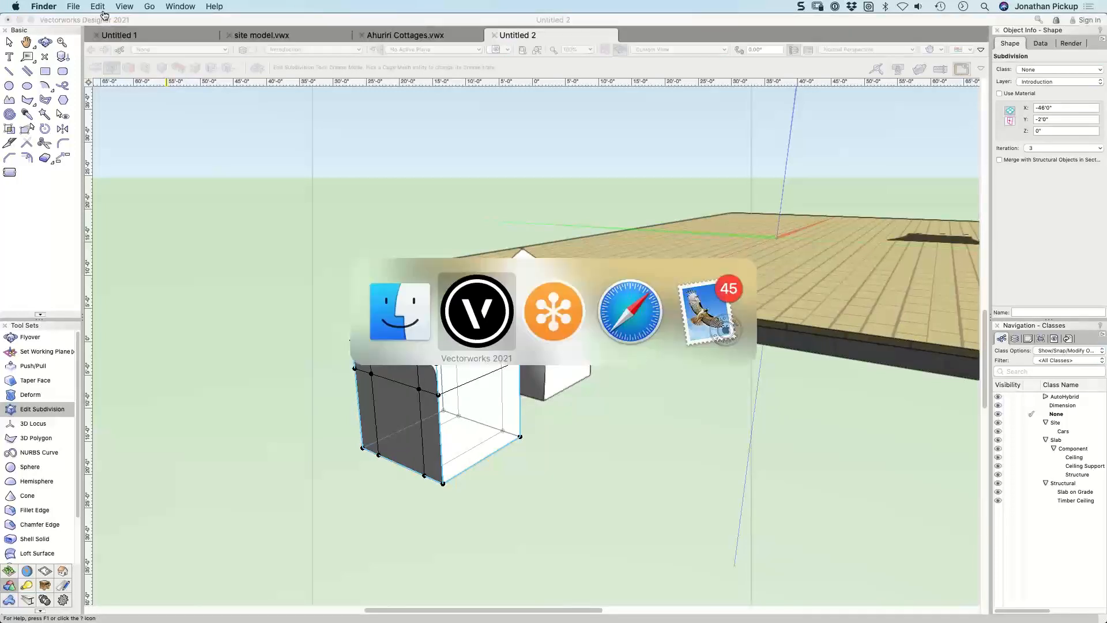
key("super+shift+Tab")
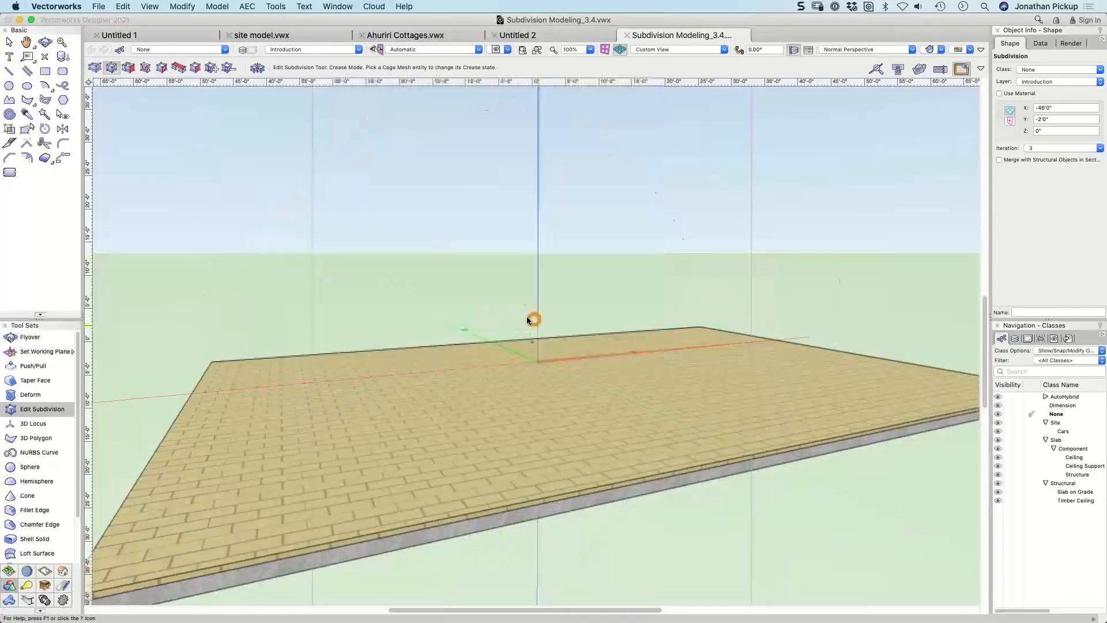
key("shift+c")
left_click_drag(514, 317, 381, 301)
key("x")
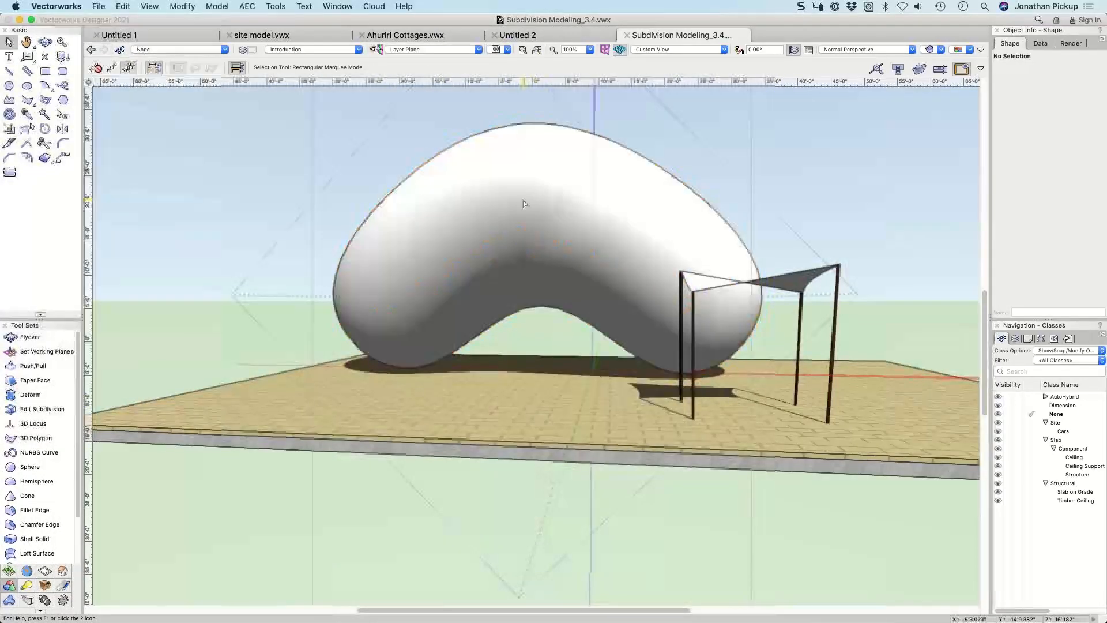
Step: Open the bean-shaped subdivision for editing and examine its cage mesh from several sides
left_click(524, 201)
double_click(552, 207)
scroll(646, 238, "down", 5)
middle_click_drag(645, 240, 317, 331, "super")
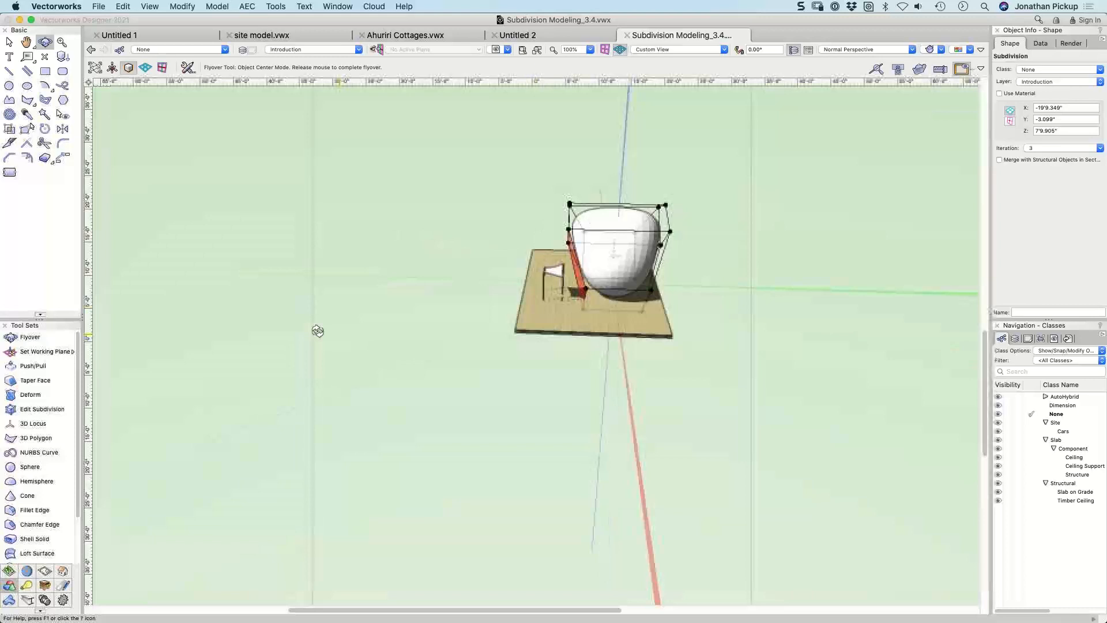
middle_click_drag(318, 331, 689, 286, "super")
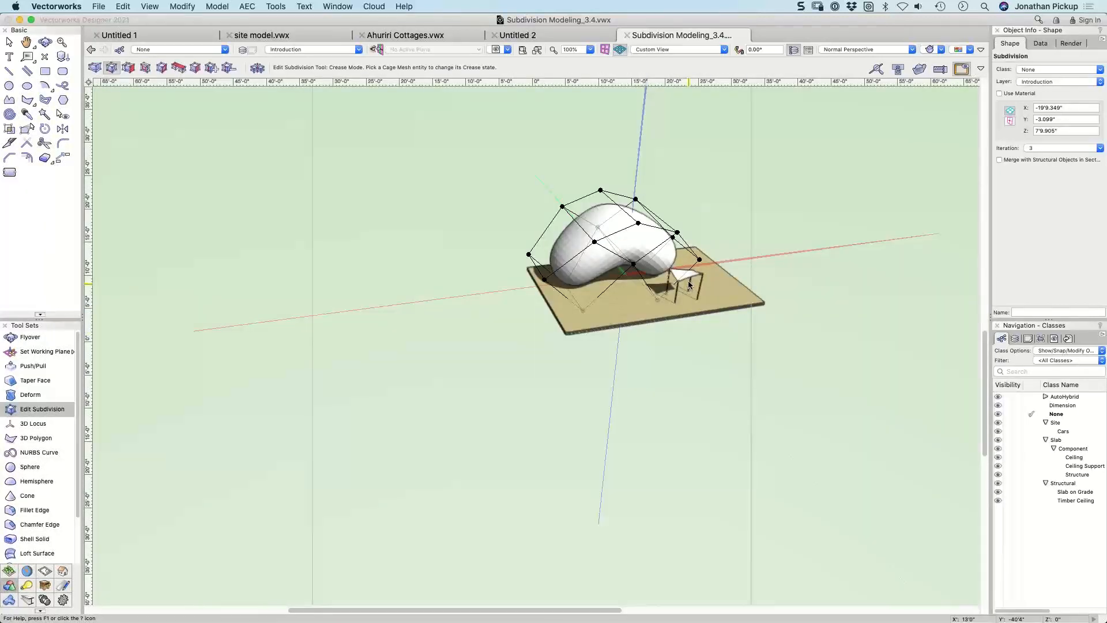
scroll(689, 286, "up", 4)
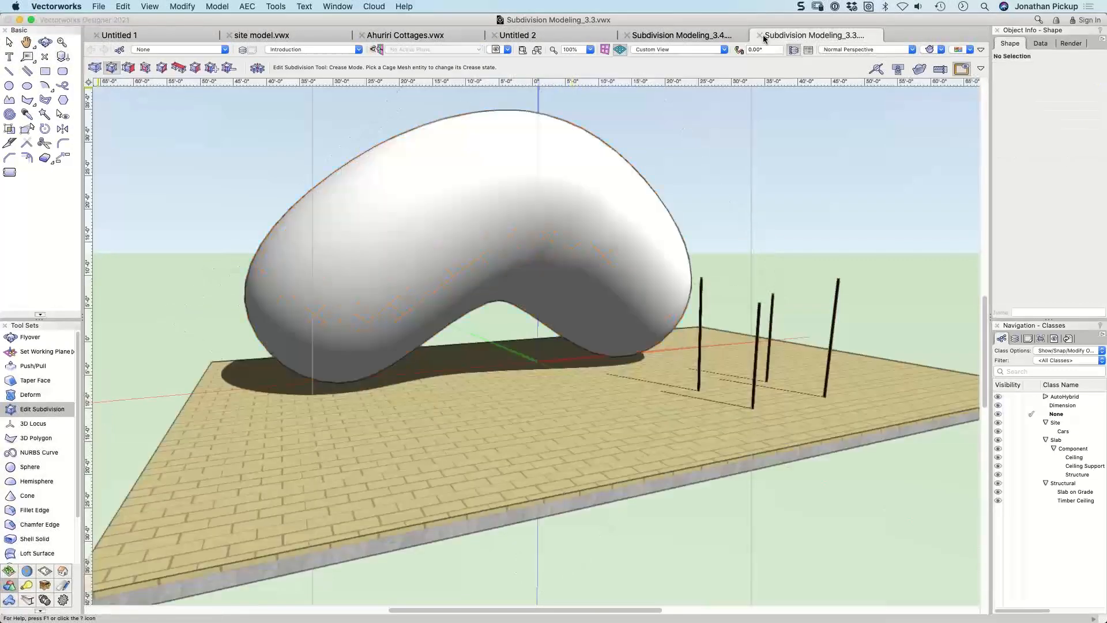
Step: Close Subdivision Modeling_3.3.vwx and Subdivision Modeling_3.4.vwx to return to the rounded cube in Untitled 2
left_click(760, 36)
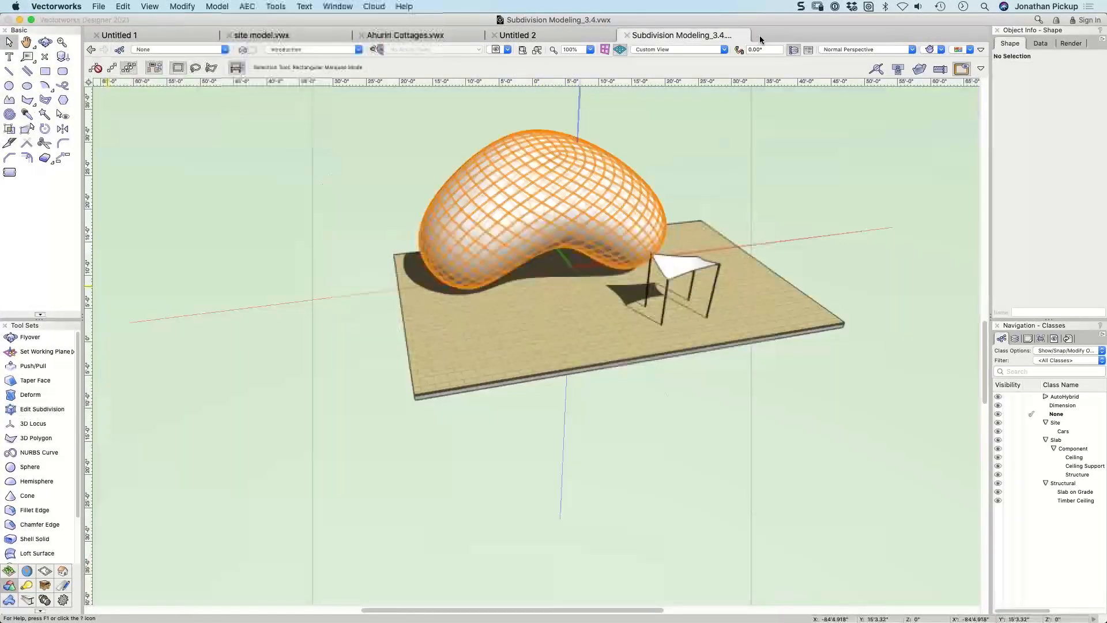
left_click(627, 36)
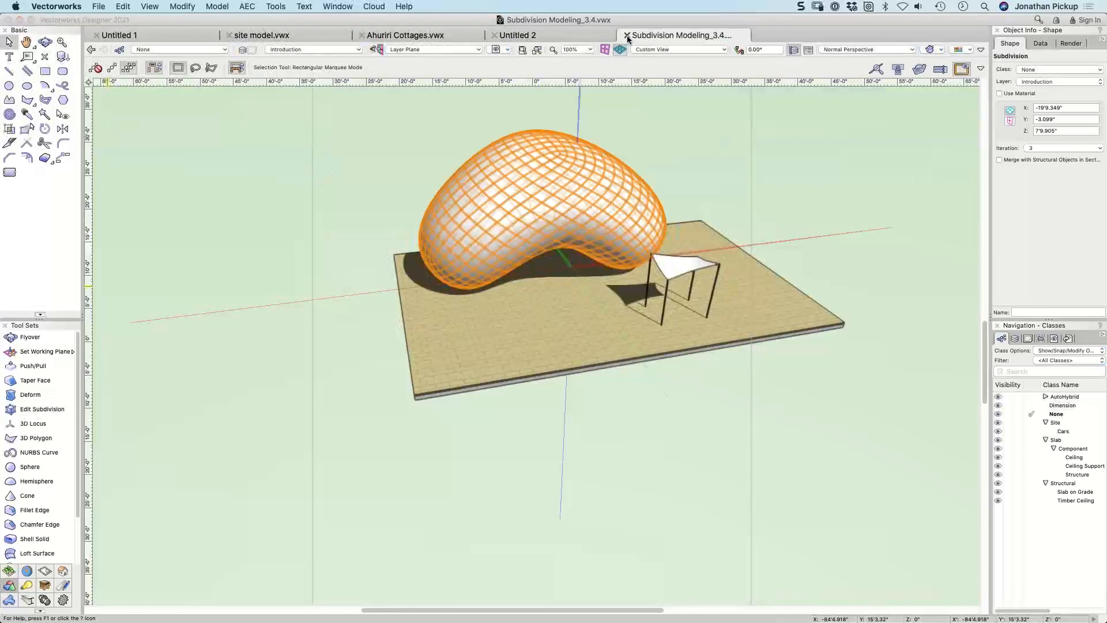
left_click(515, 215)
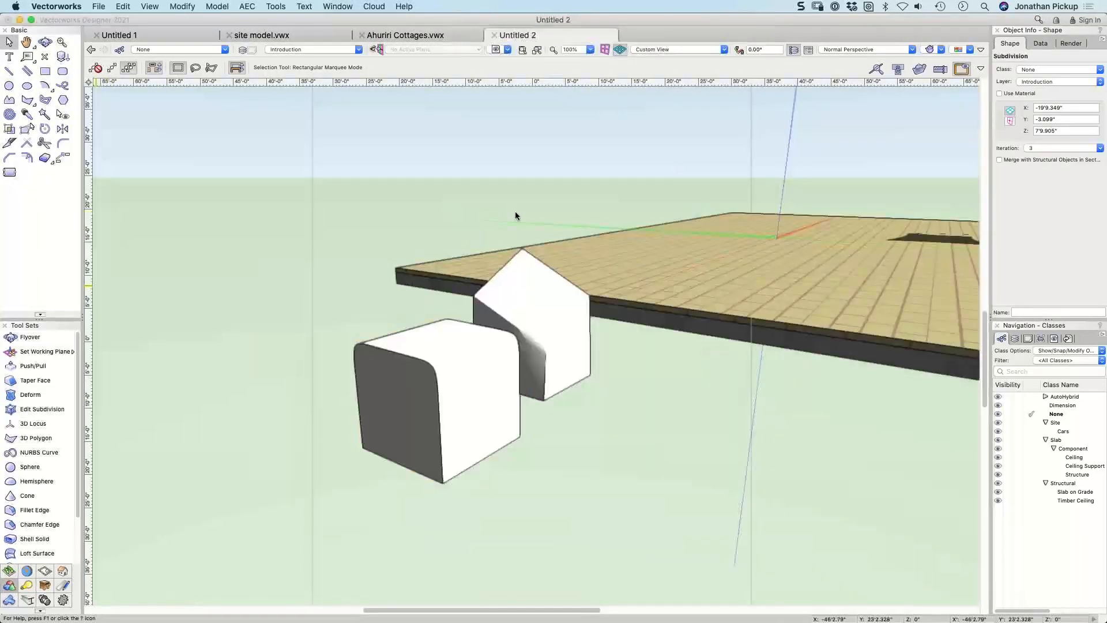
middle_click_drag(617, 325, 532, 327)
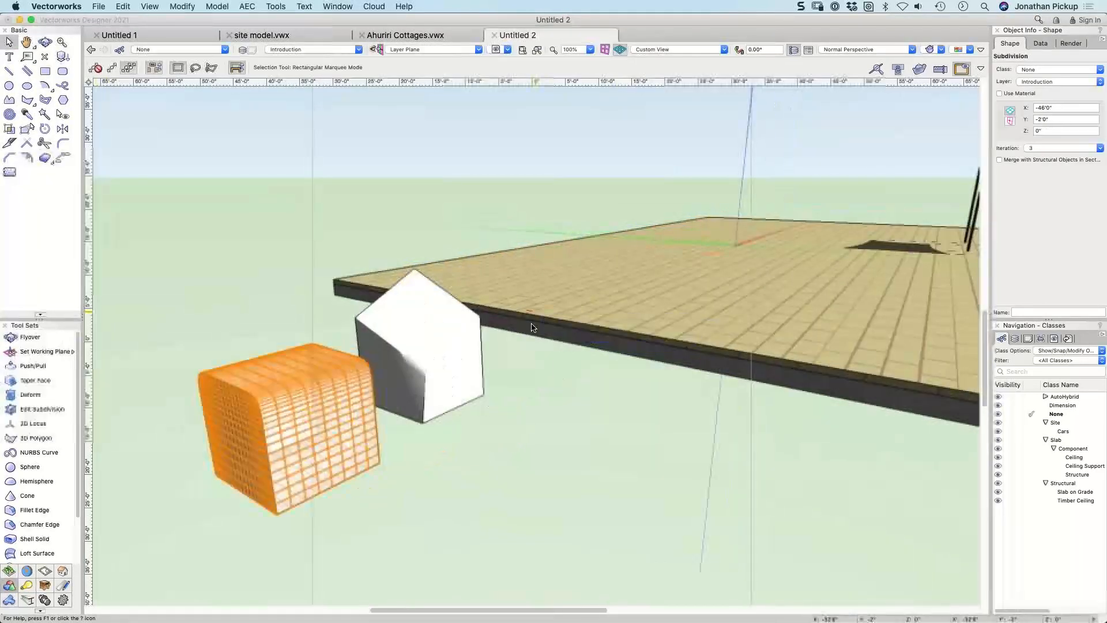
Step: Switch to Safari and open store.archoncad.com in a new tab
key("super+Tab")
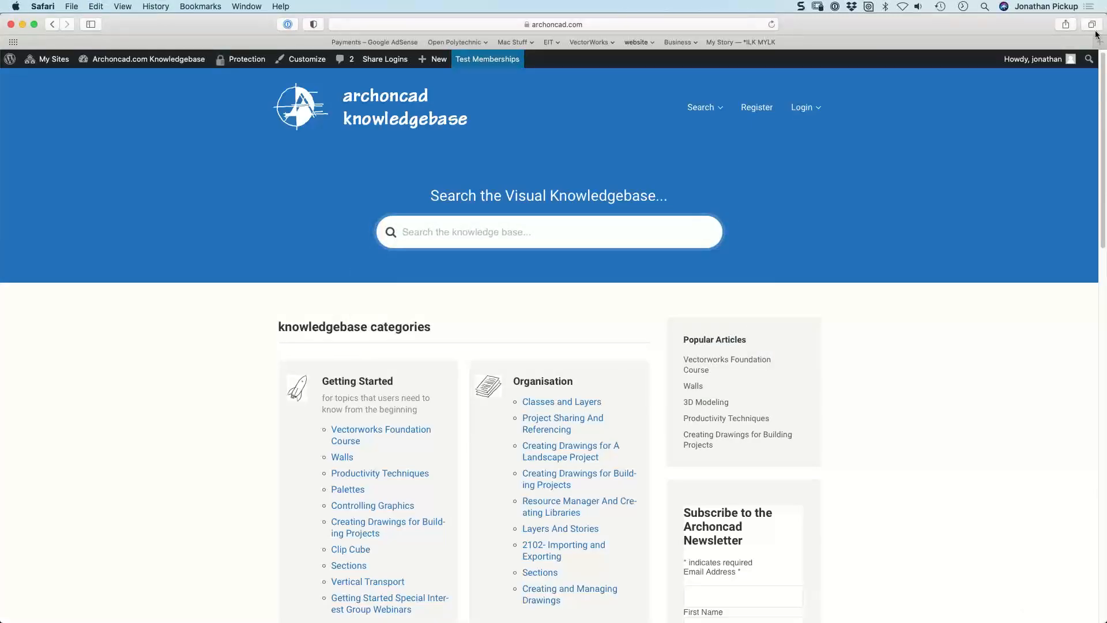
left_click(346, 43)
left_click(1100, 42)
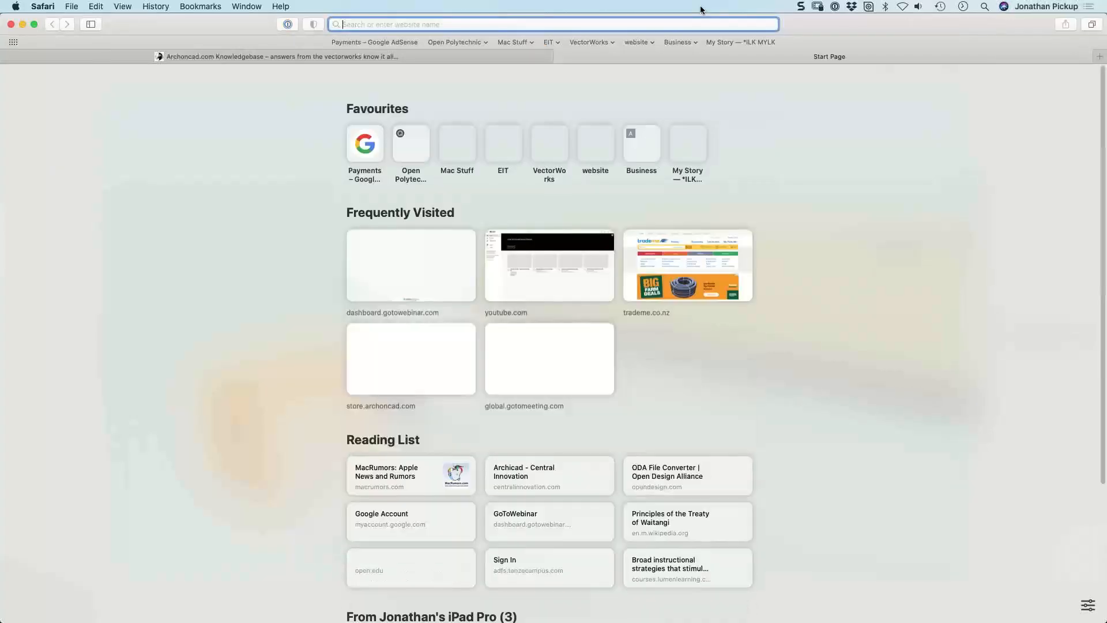
type("si")
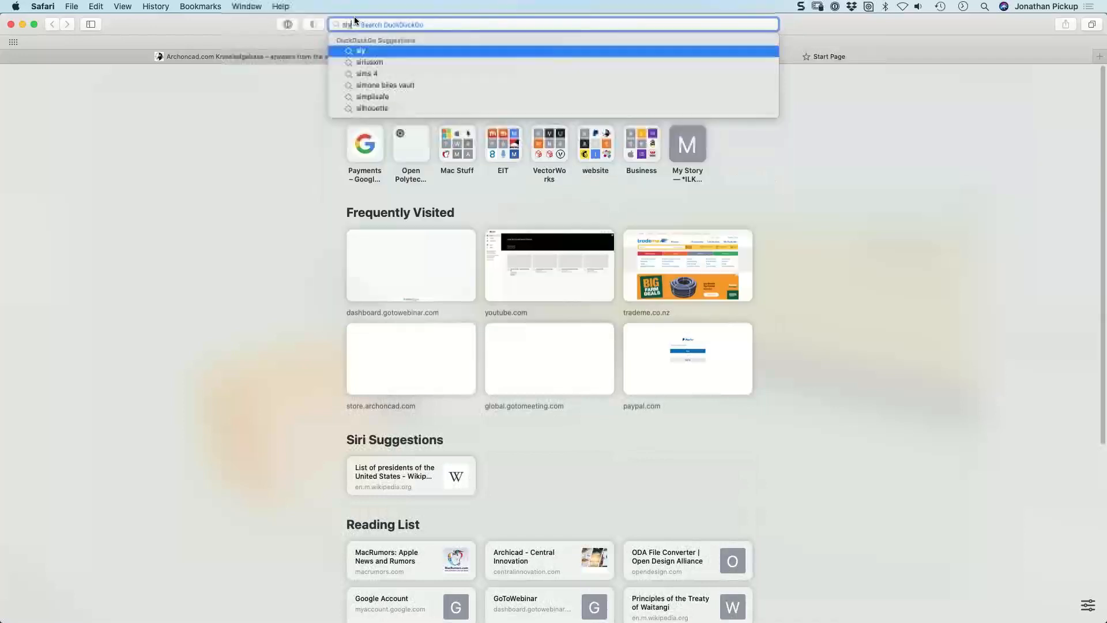
left_click_drag(196, 27, 0, 26)
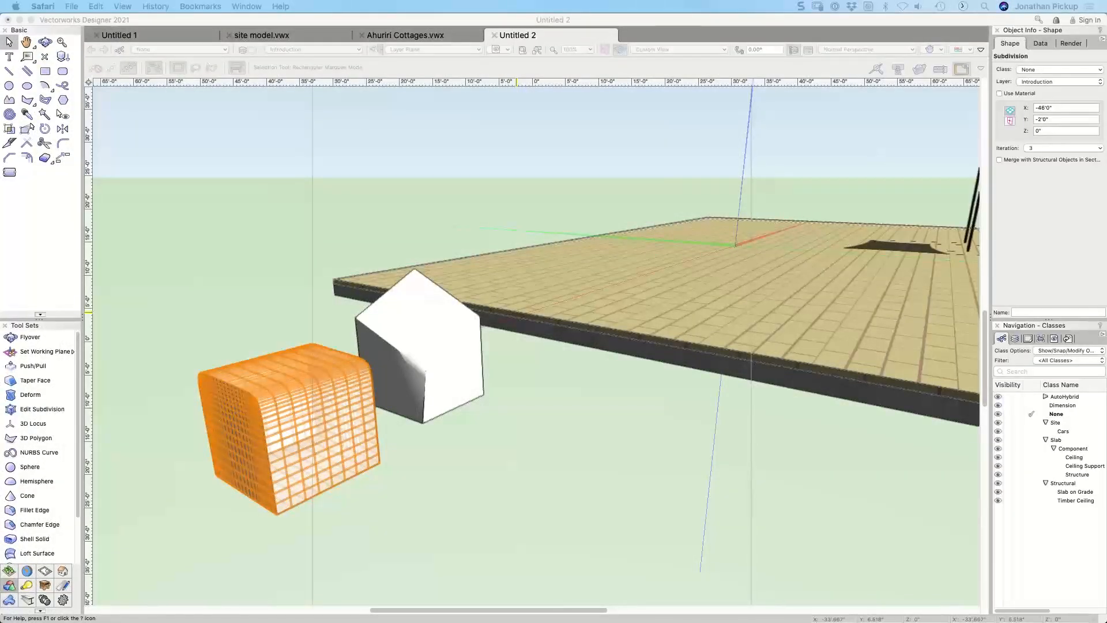
left_click_drag(0, 231, 209, 21)
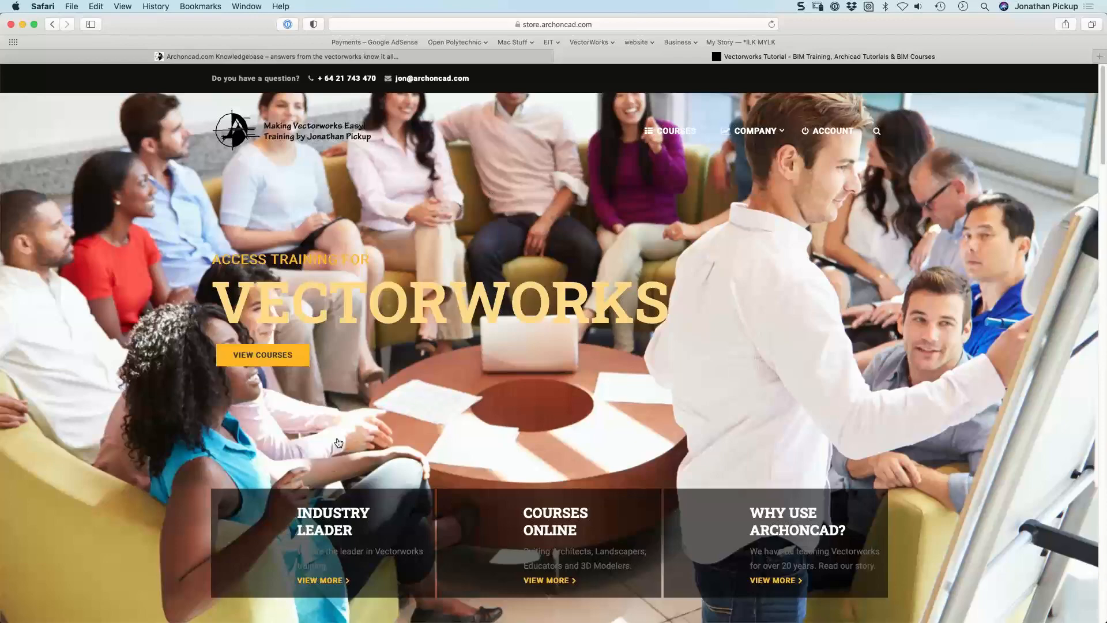
Step: Look through the training store's home page, including its latest courses and testimonials
scroll(435, 335, "down", 15)
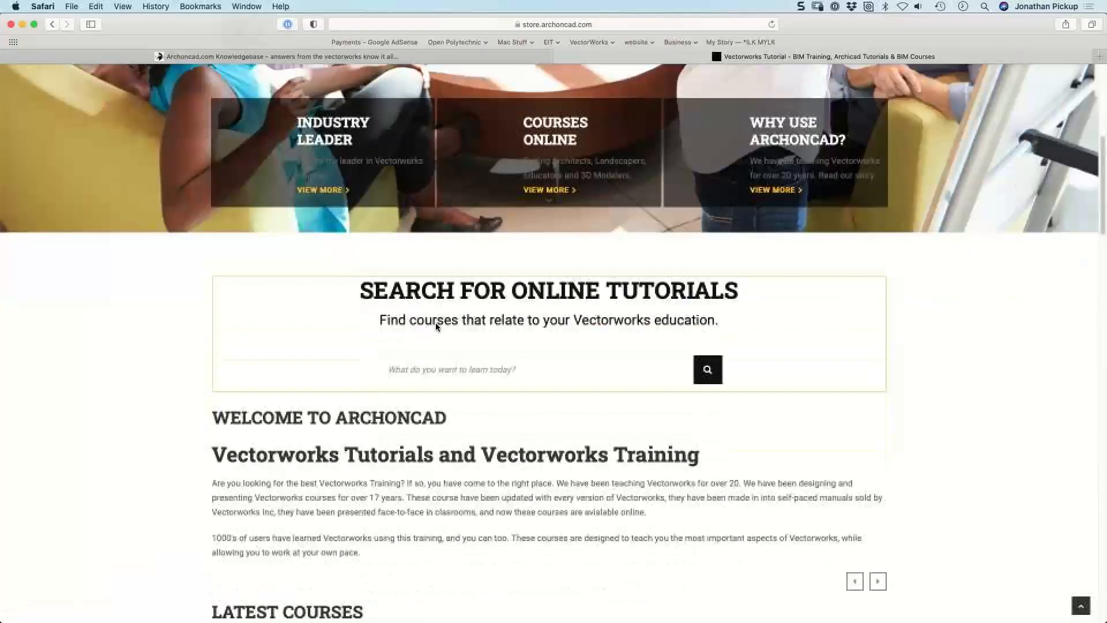
scroll(436, 327, "down", 5)
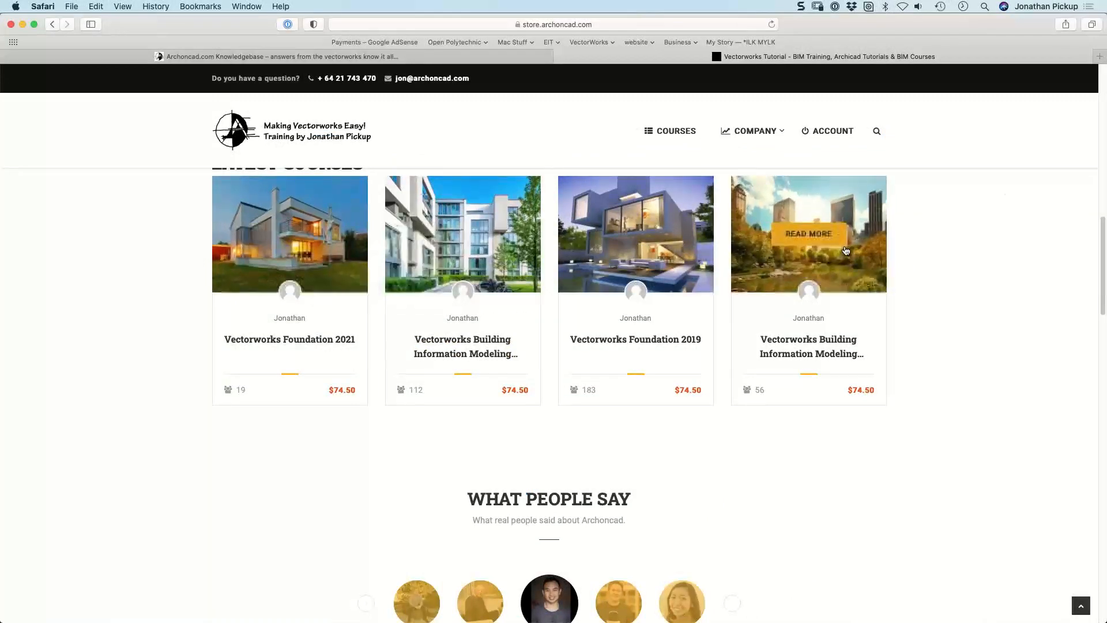
mouse_move(761, 138)
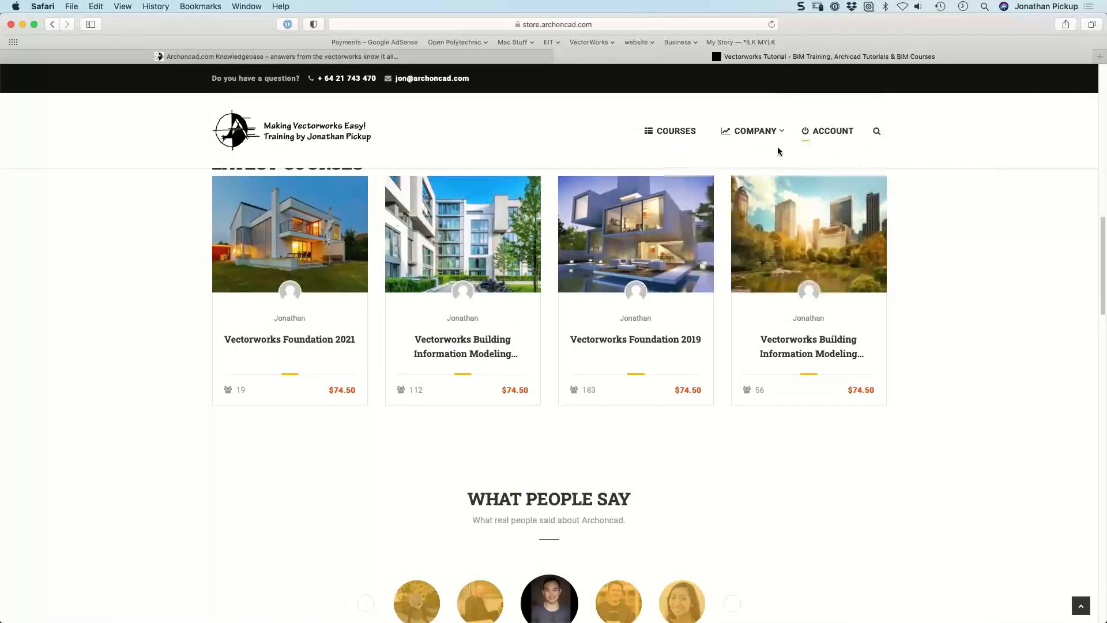
scroll(728, 216, "down", 3)
scroll(728, 217, "up", 6)
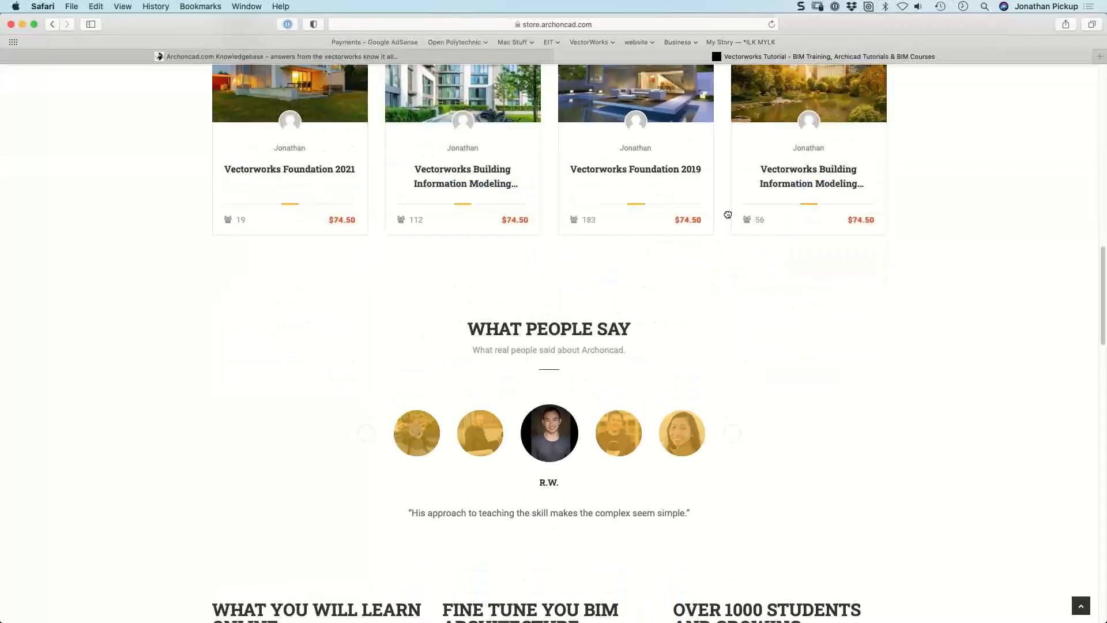
scroll(674, 359, "up", 10)
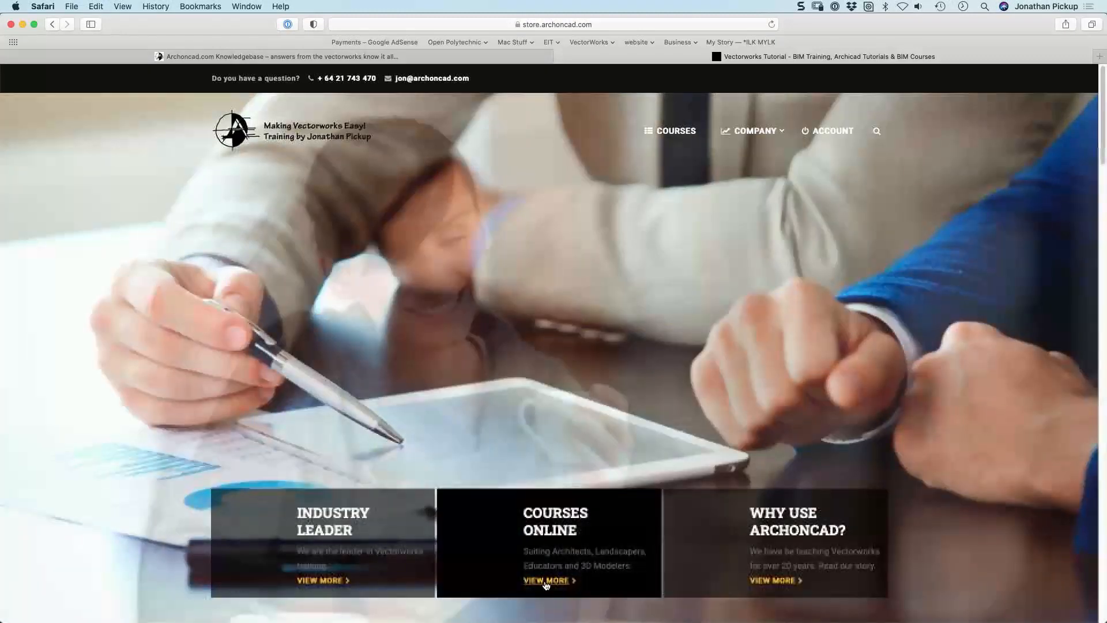
Step: Open the store's online courses listing and browse the available Vectorworks courses
left_click(545, 582)
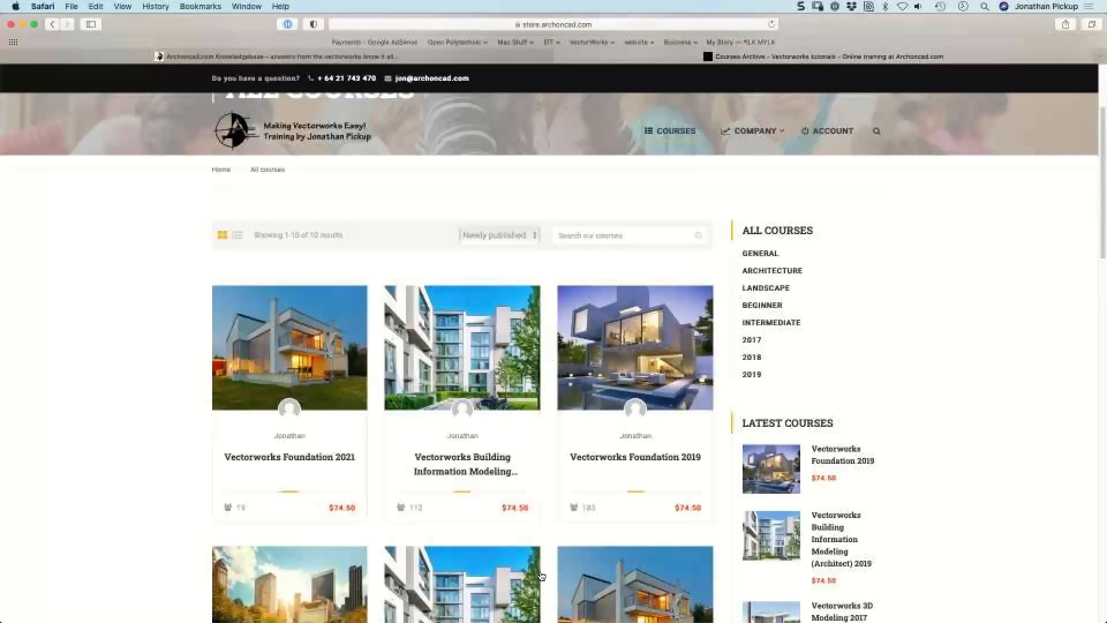
scroll(541, 575, "down", 3)
scroll(355, 387, "up", 3)
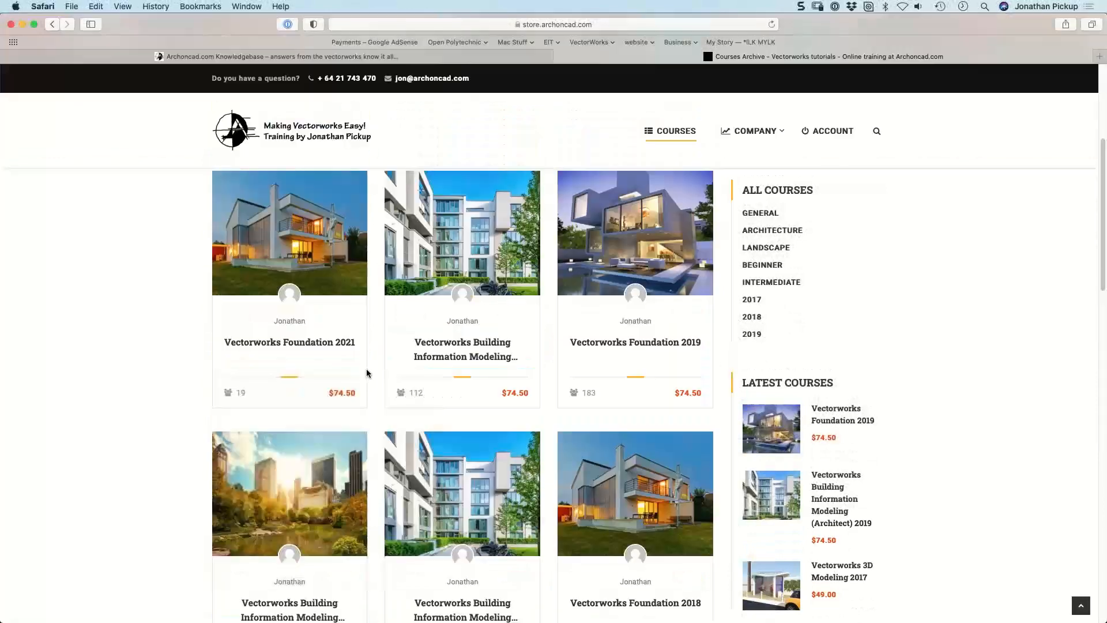
Step: Return to the Archoncad.com Knowledgebase tab and look over its categories
left_click(412, 57)
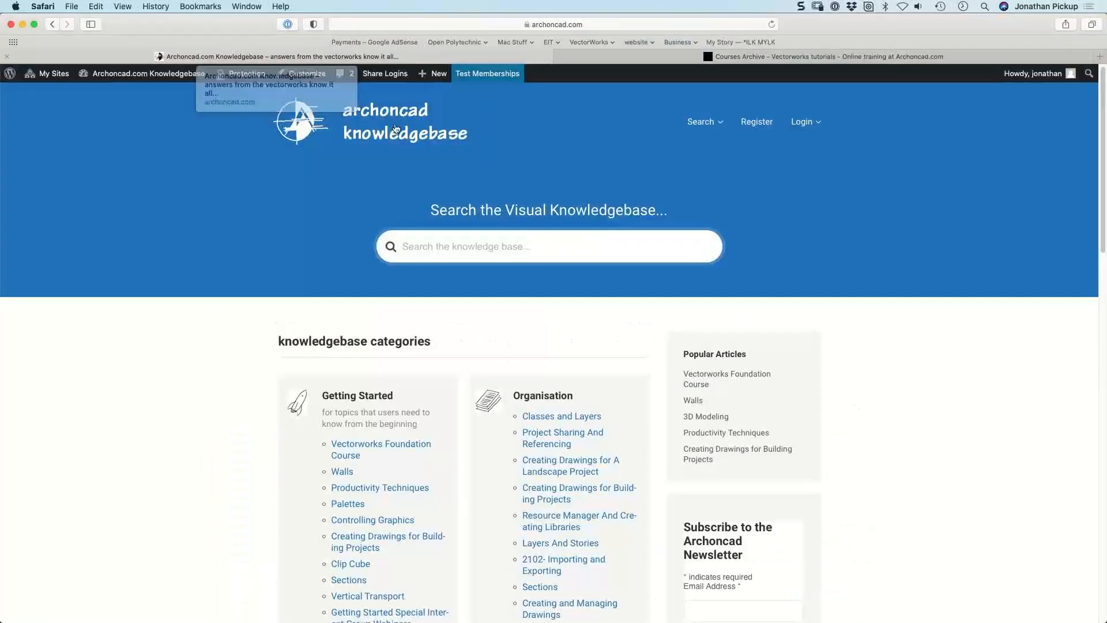
scroll(304, 174, "down", 1)
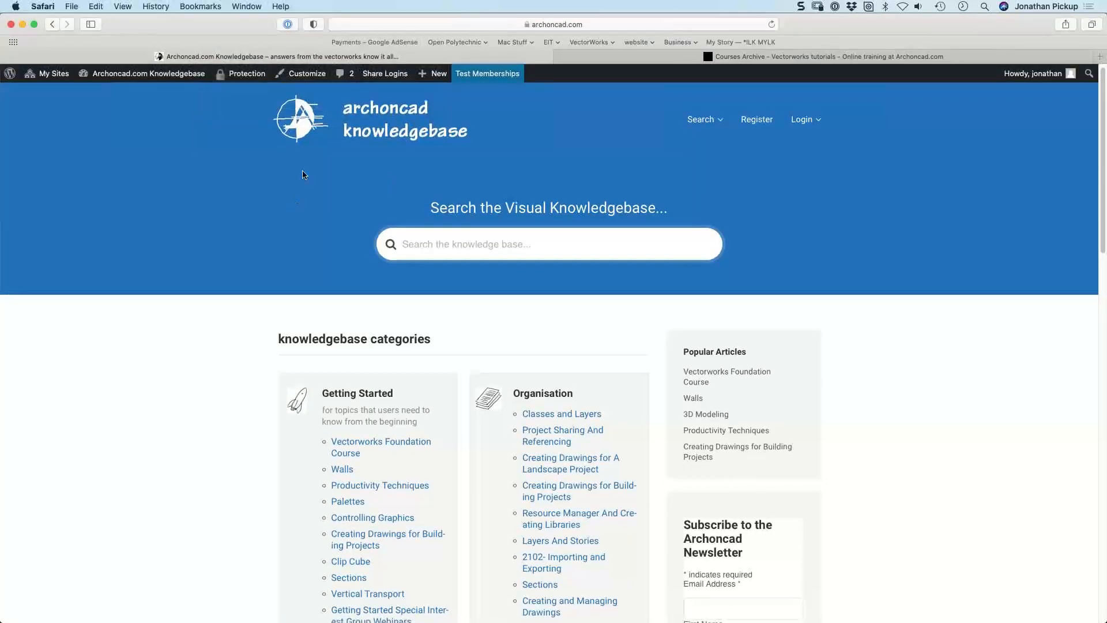
Step: Open the Monthly Workshops article from the Webinars category of the knowledgebase
scroll(304, 174, "down", 3)
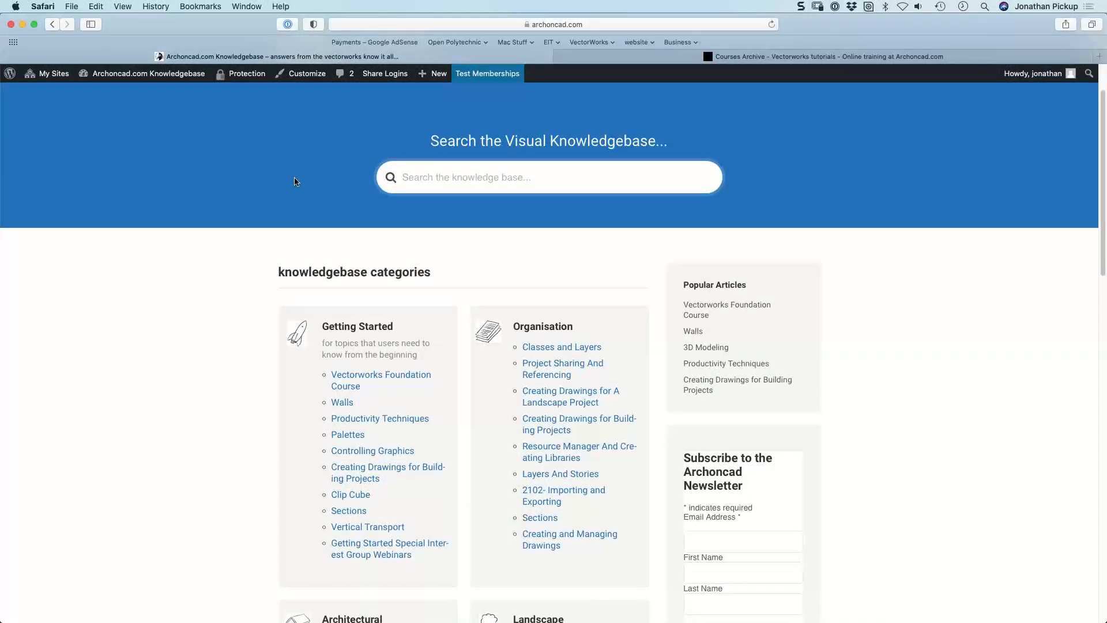
scroll(296, 179, "down", 15)
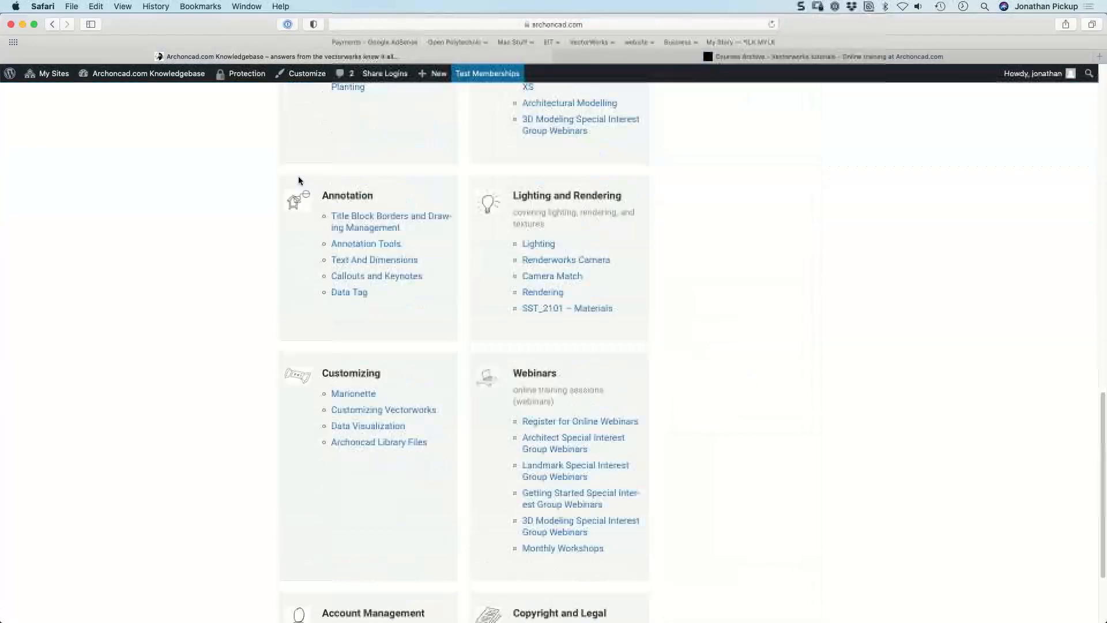
scroll(299, 178, "down", 3)
left_click(544, 434)
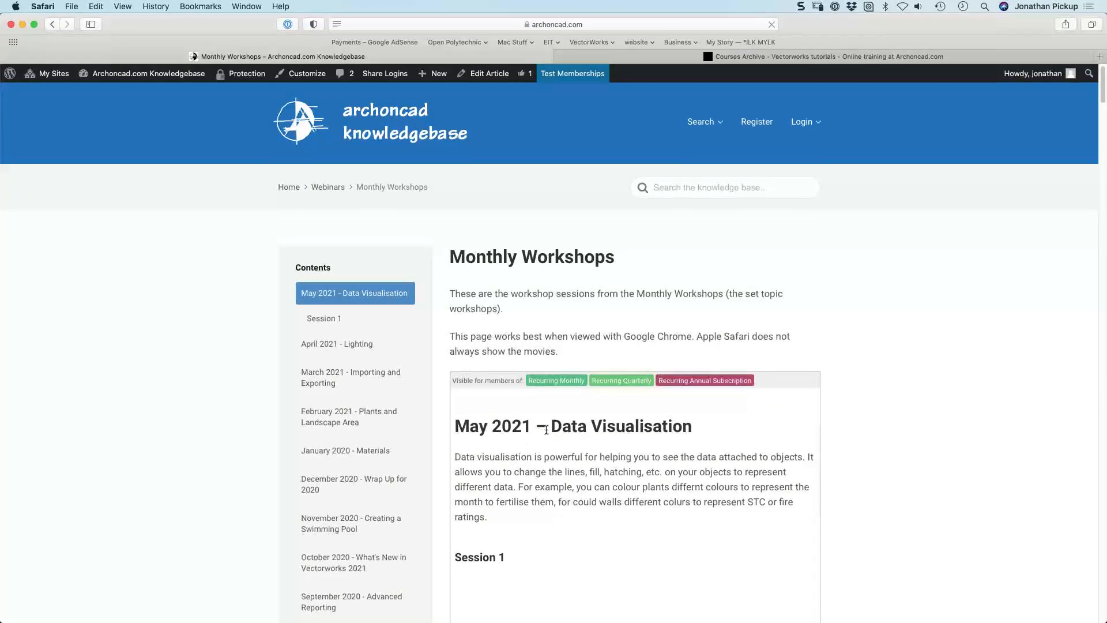
Step: Look through the Monthly Workshops page, examining its session topics and recordings from May 2021 back to the older workshops and comments
scroll(545, 433, "down", 2)
scroll(546, 430, "down", 8)
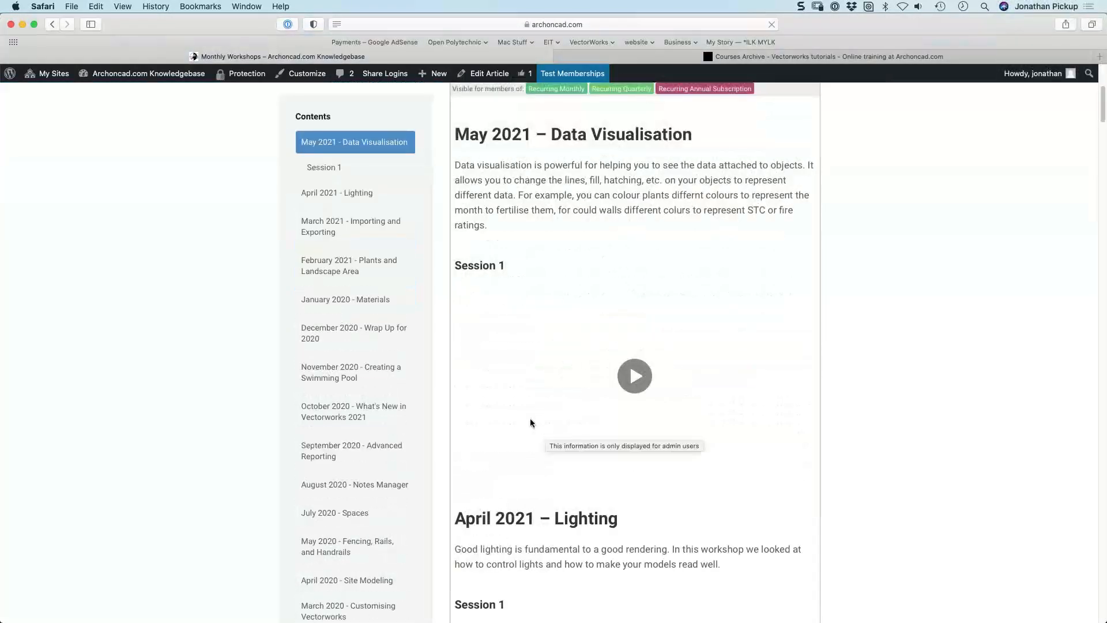
scroll(223, 352, "up", 2)
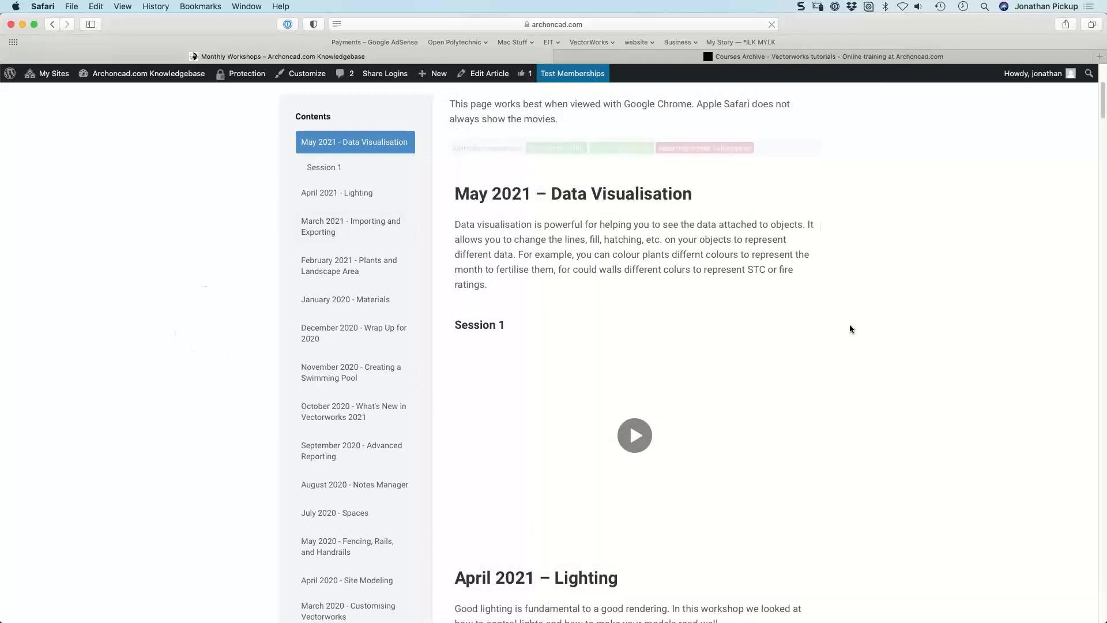
scroll(900, 339, "up", 1)
scroll(900, 339, "down", 15)
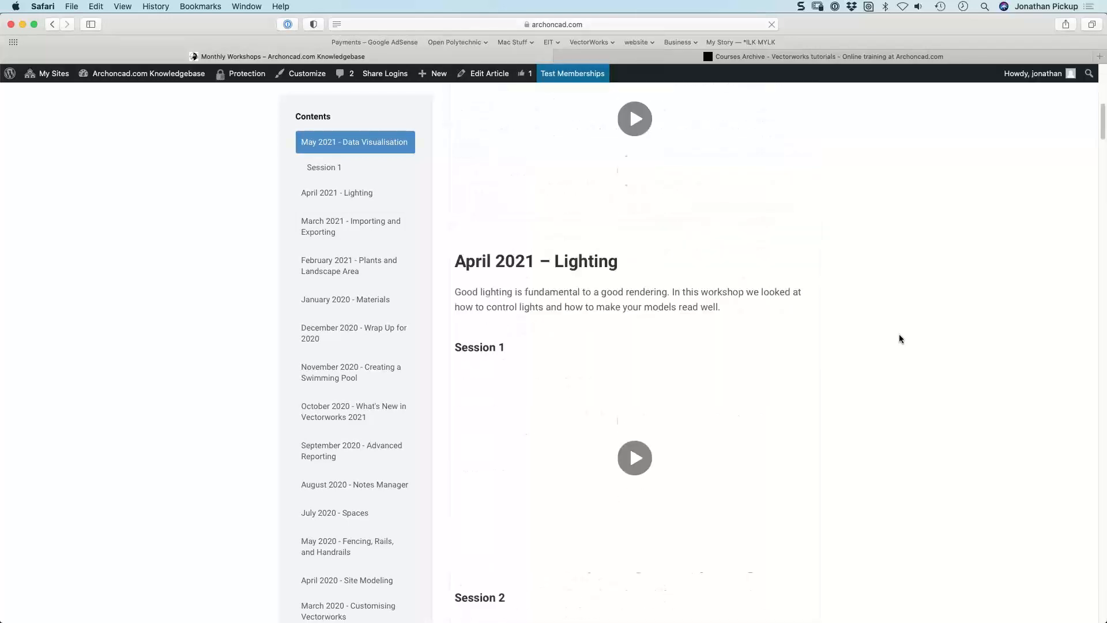
scroll(902, 339, "down", 4)
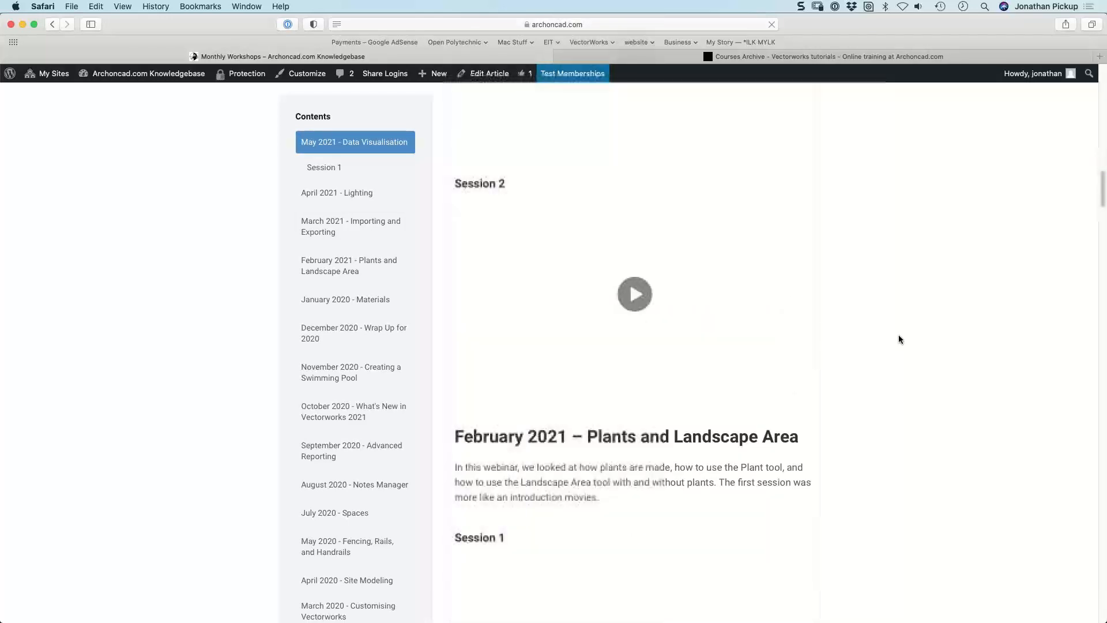
scroll(900, 339, "down", 9)
scroll(899, 339, "down", 20)
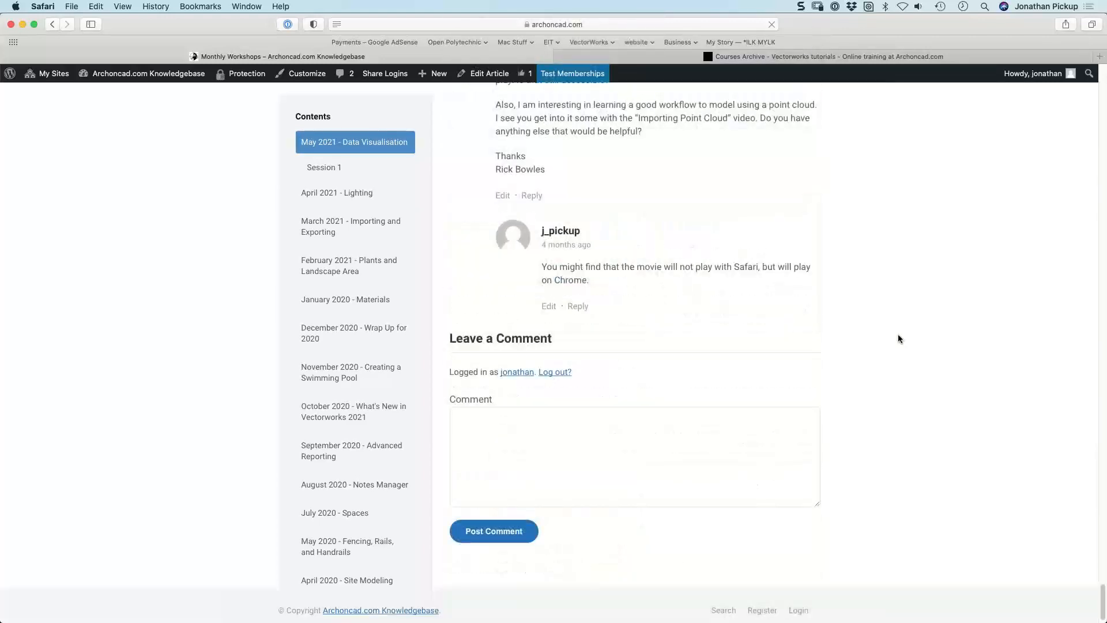
Step: Leave the Monthly Workshops article and go back to the Archoncad knowledgebase home page
scroll(898, 339, "up", 15)
scroll(382, 188, "up", 20)
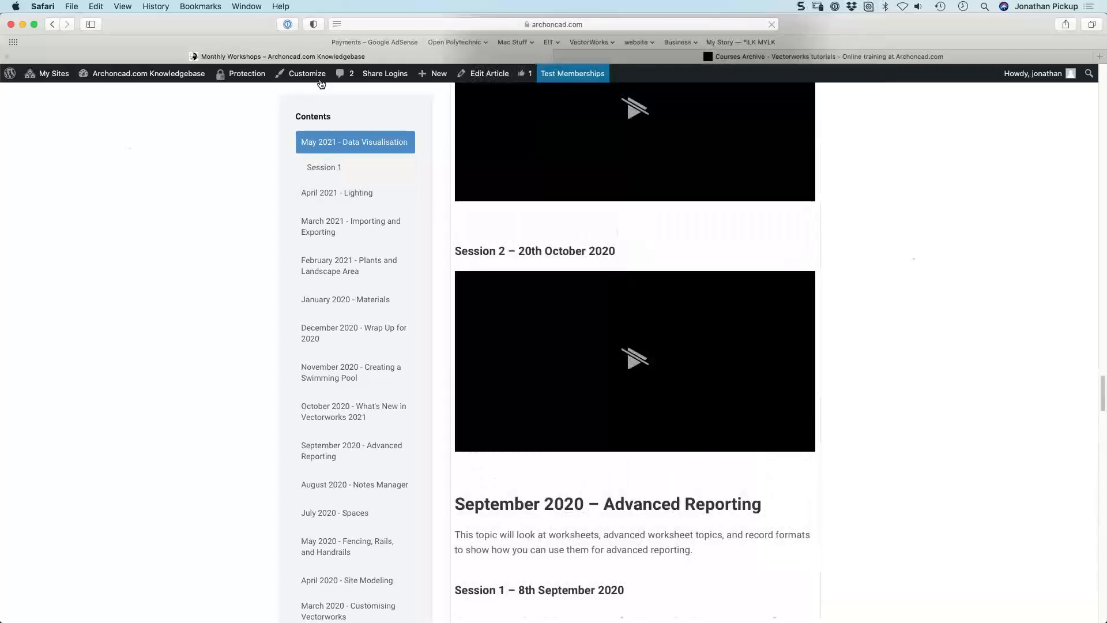
scroll(262, 127, "up", 20)
left_click(367, 113)
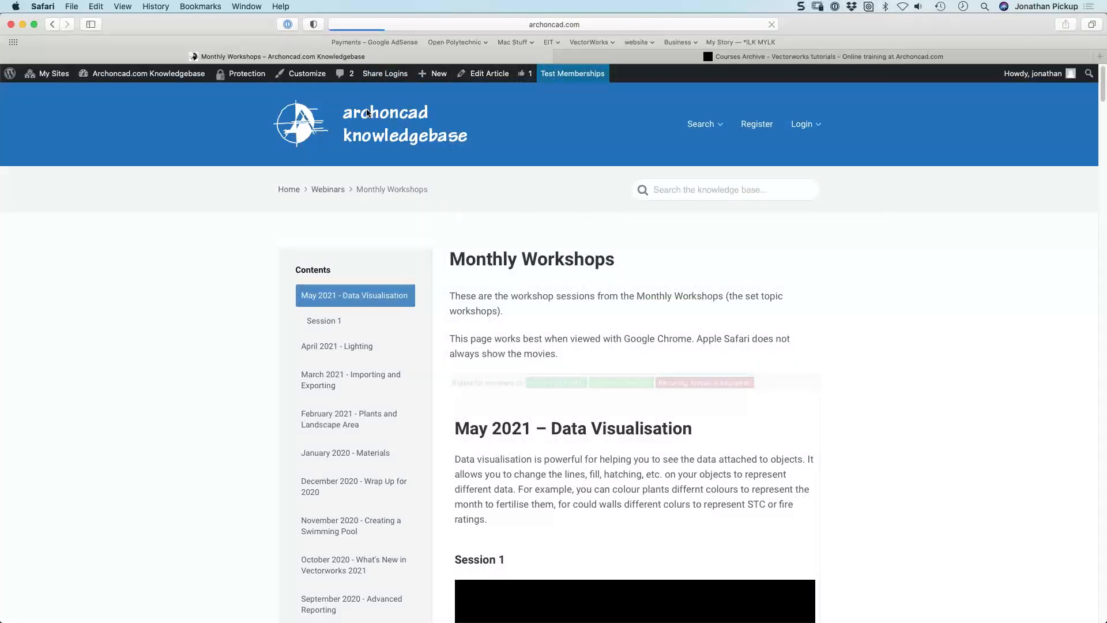